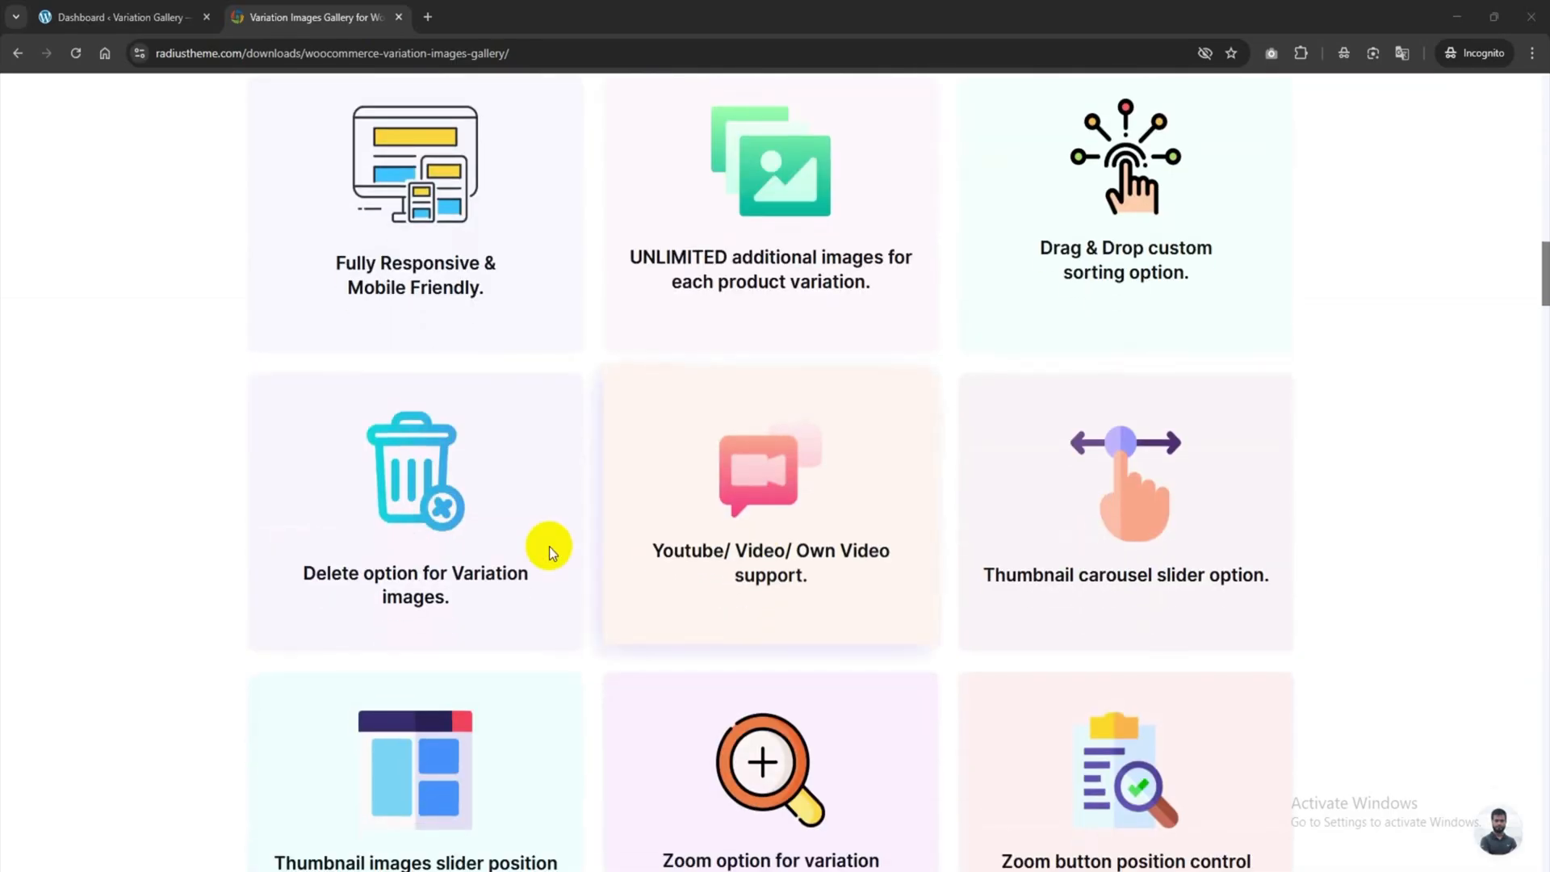
Compare the plugin's lifetime, WooCommerce Bundle and yearly prices, then return to the WordPress dashboard.
scroll(657, 543, down, 4)
scroll(1094, 623, down, 11)
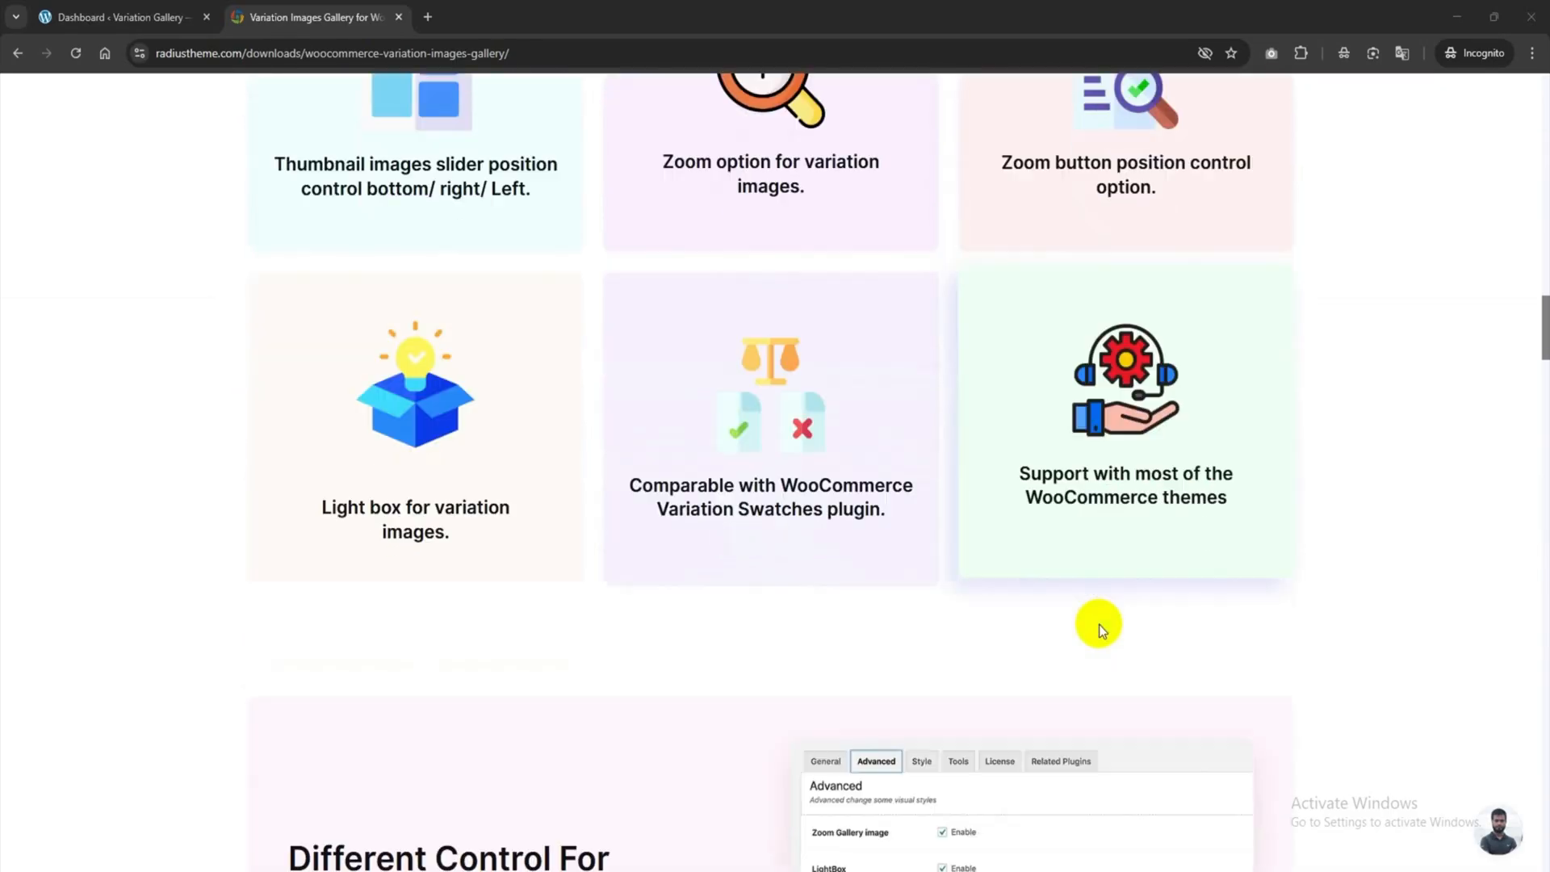
scroll(1098, 623, down, 15)
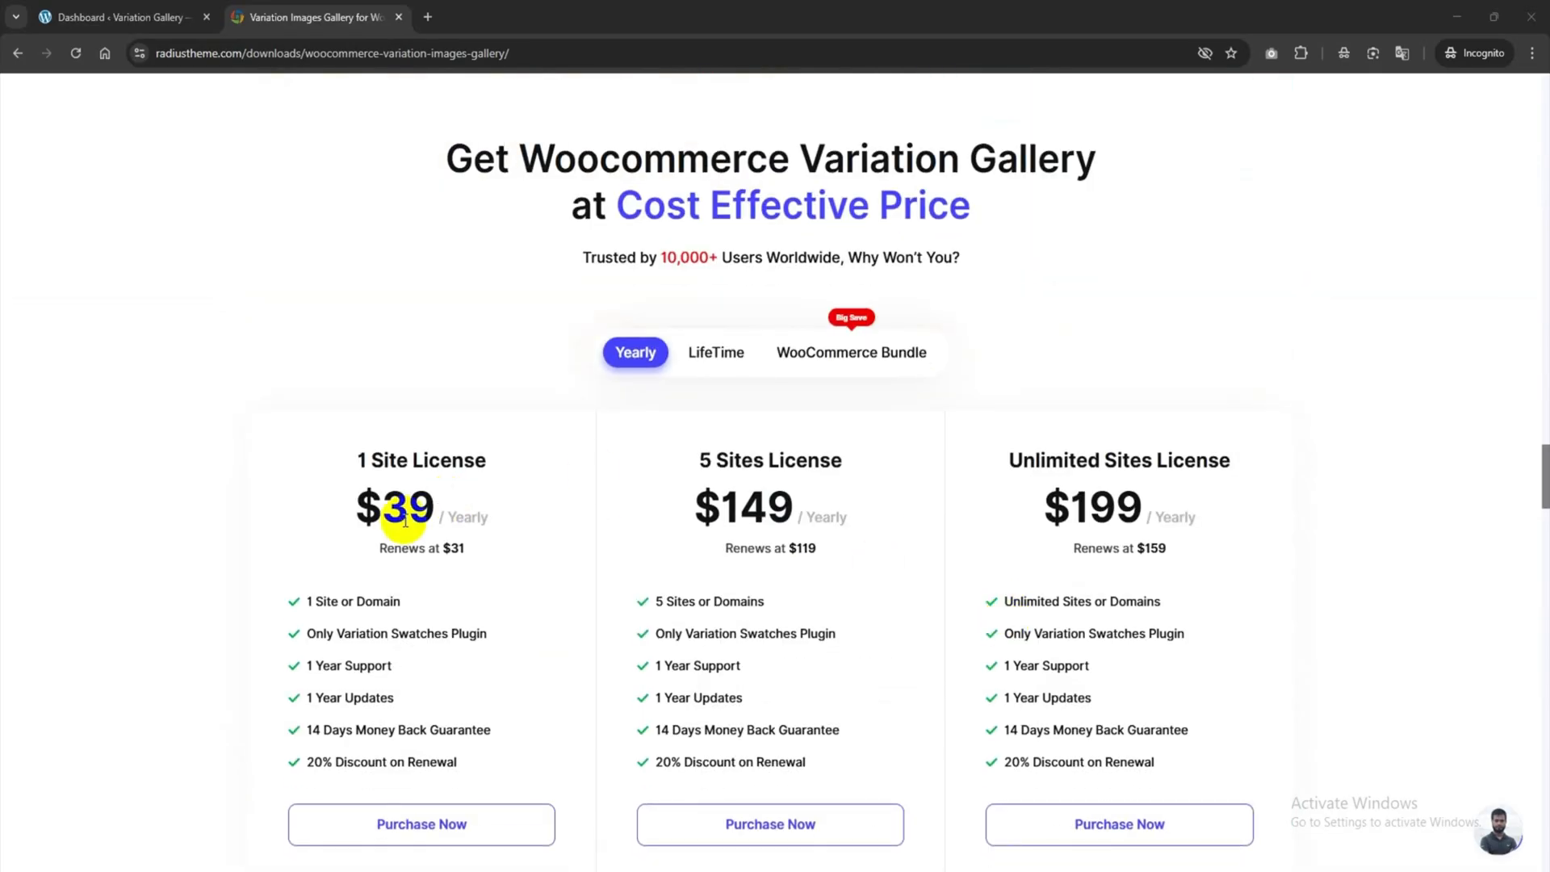
click(731, 353)
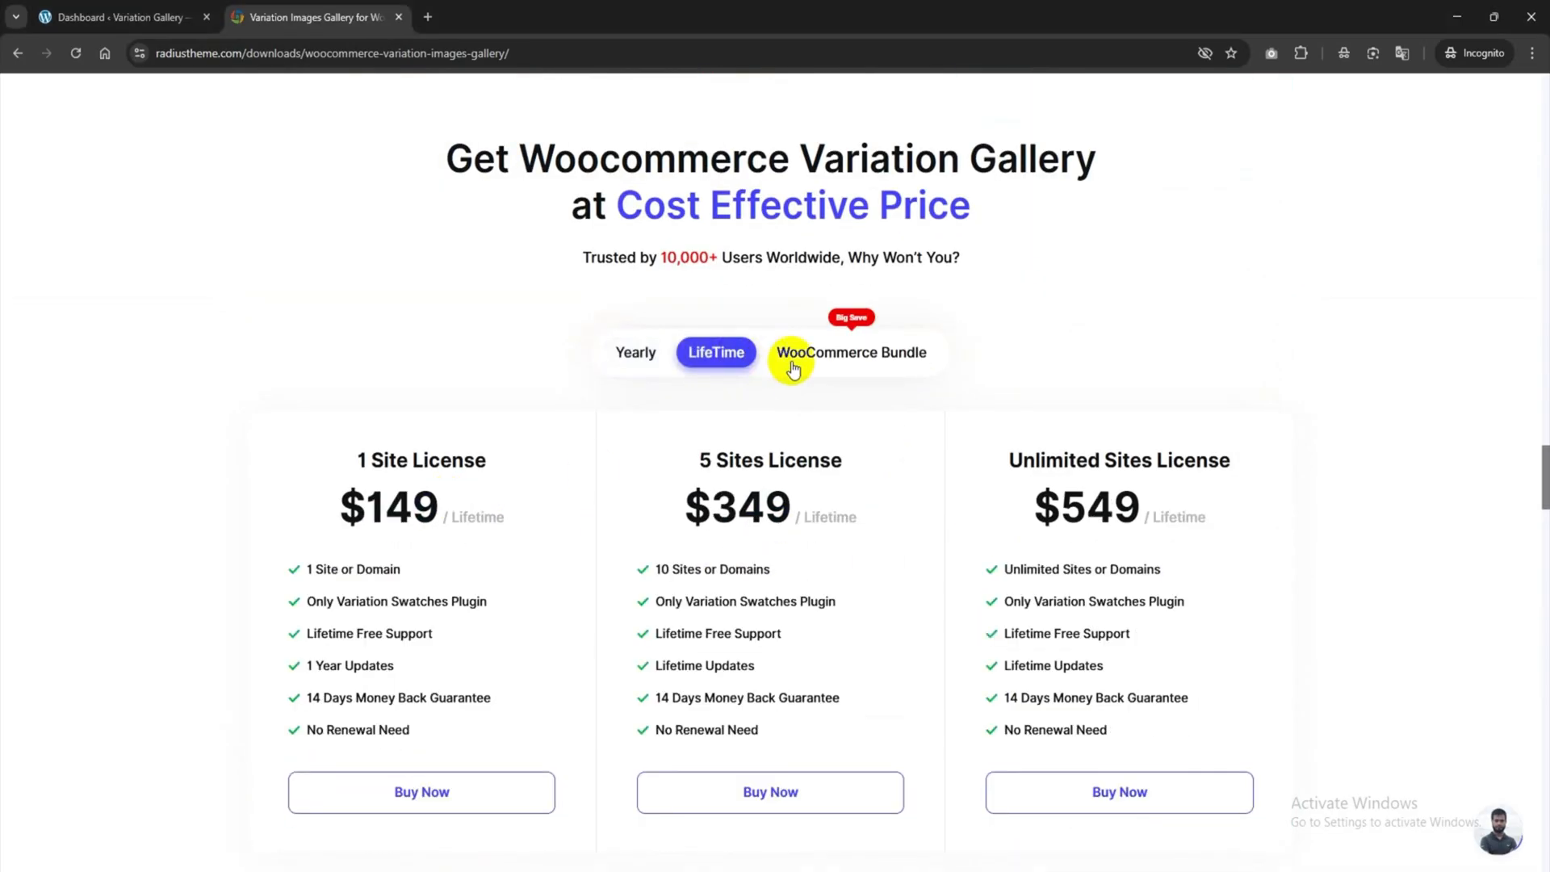
click(870, 363)
click(632, 352)
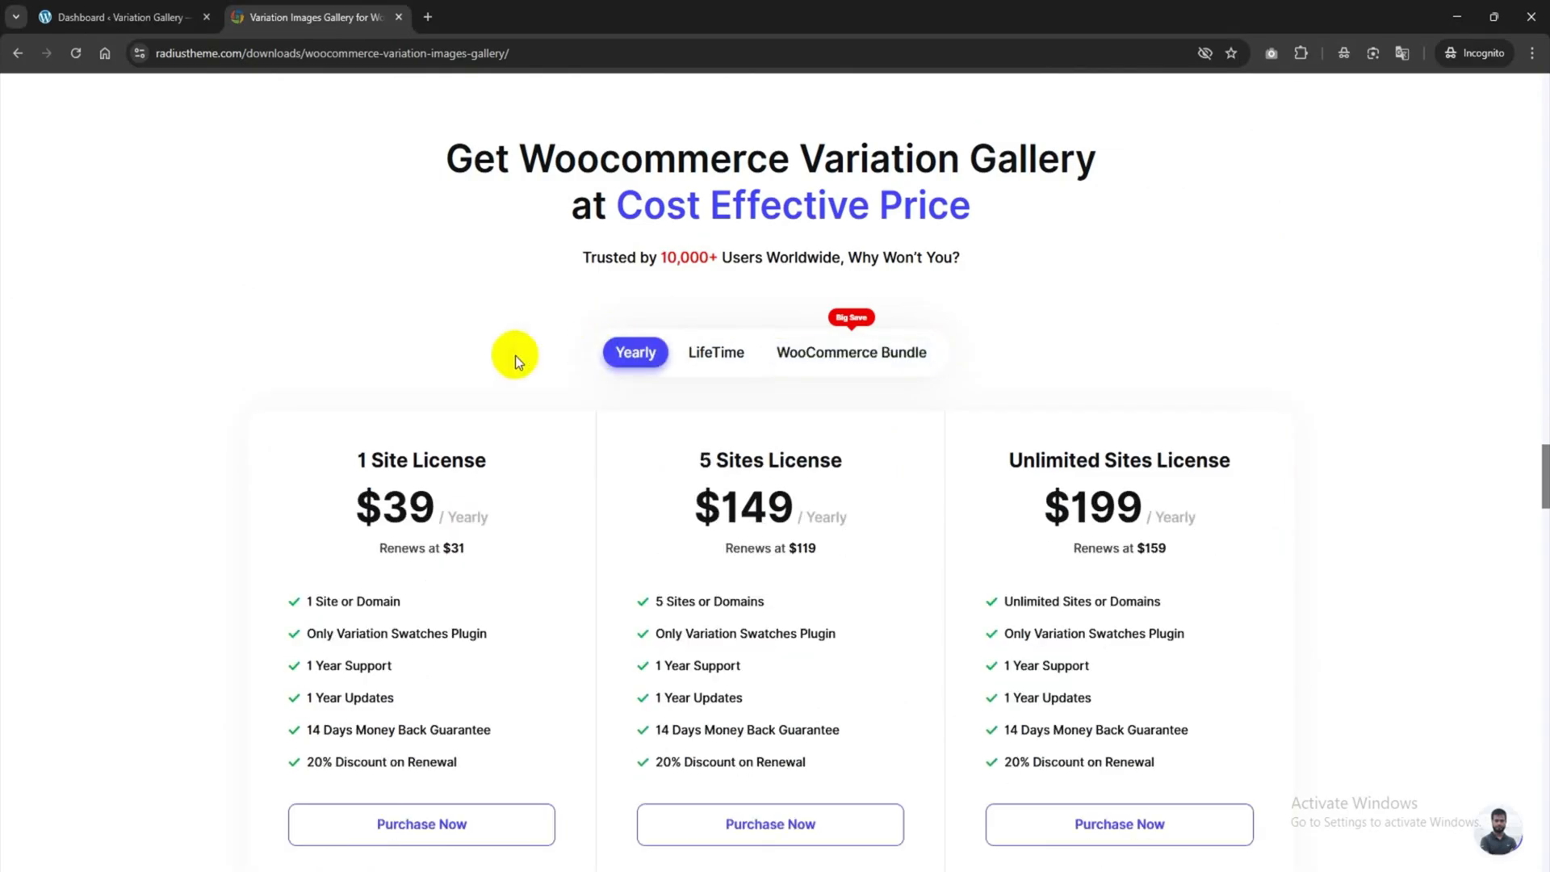
click(105, 15)
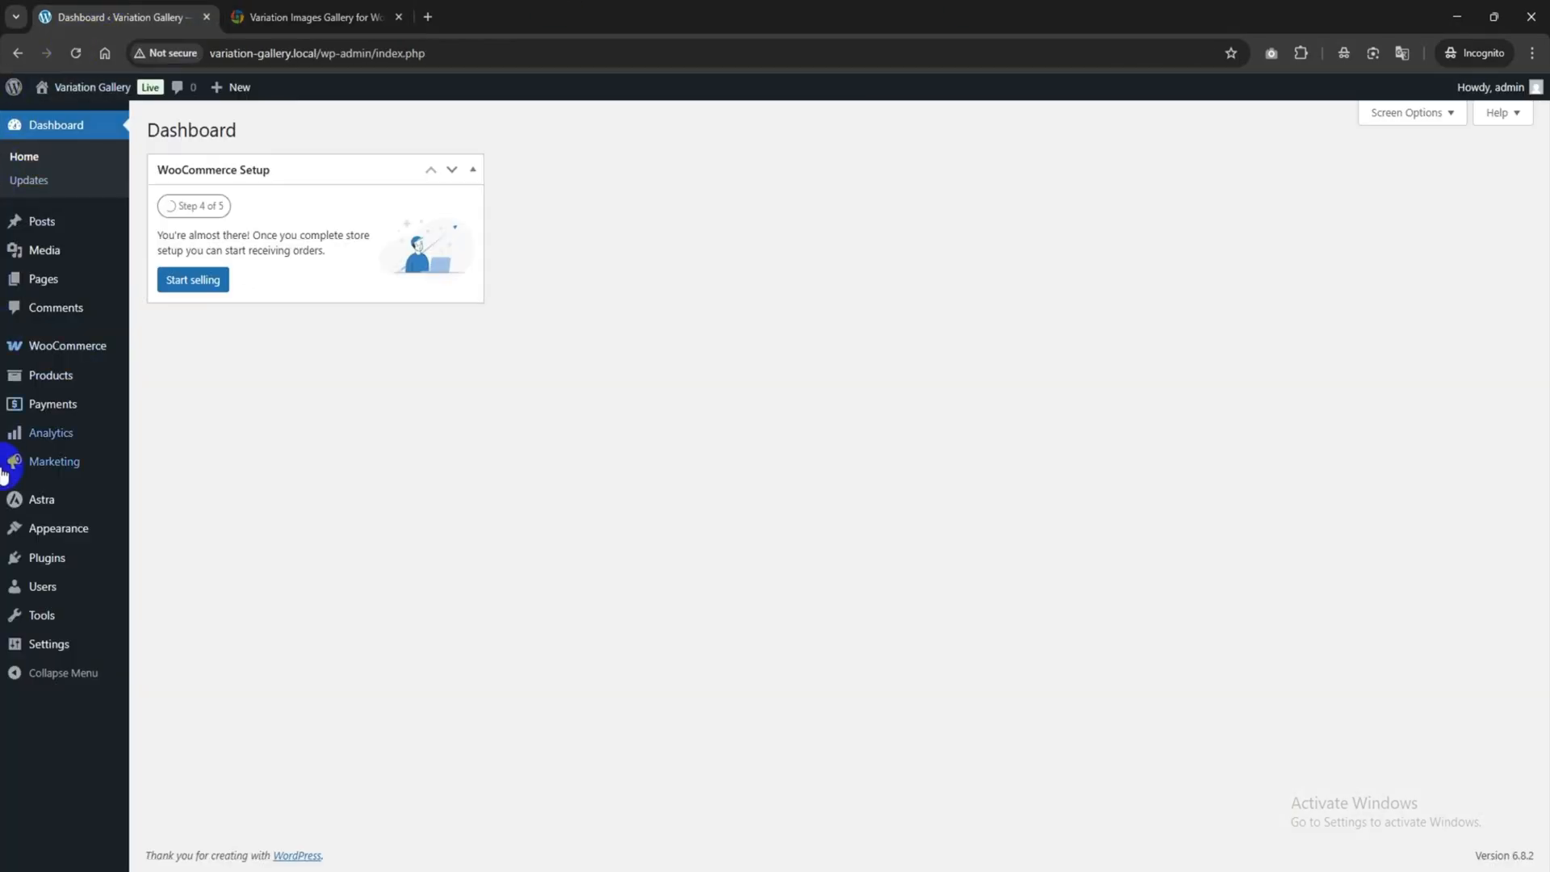
Search the directory for 'Variation image gallery', then install and activate the RadiusTheme plugin.
mouse_move(36, 557)
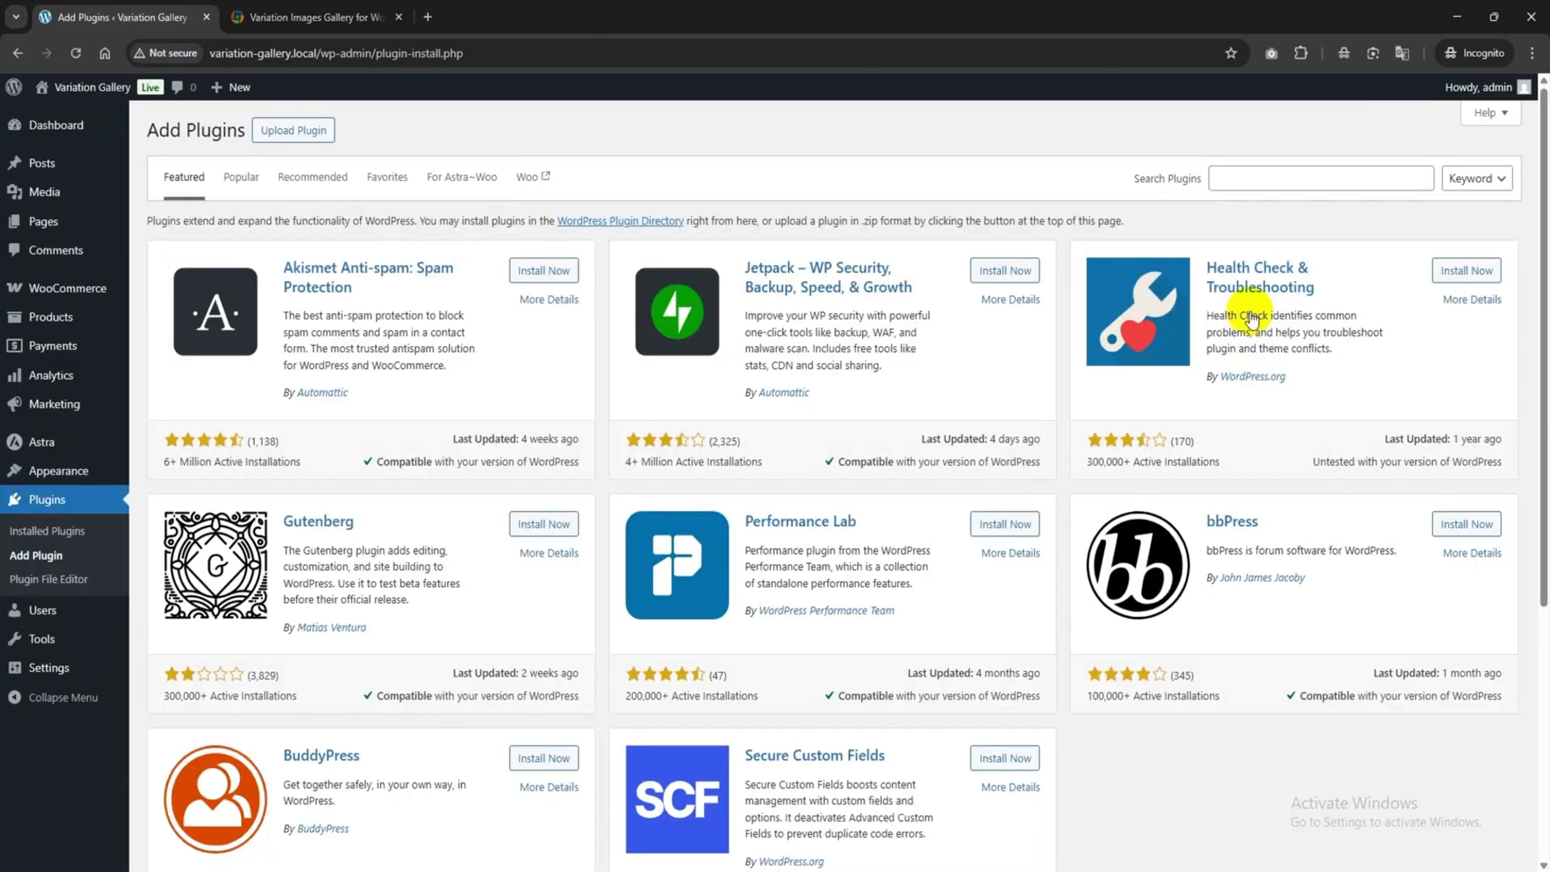
click(1254, 184)
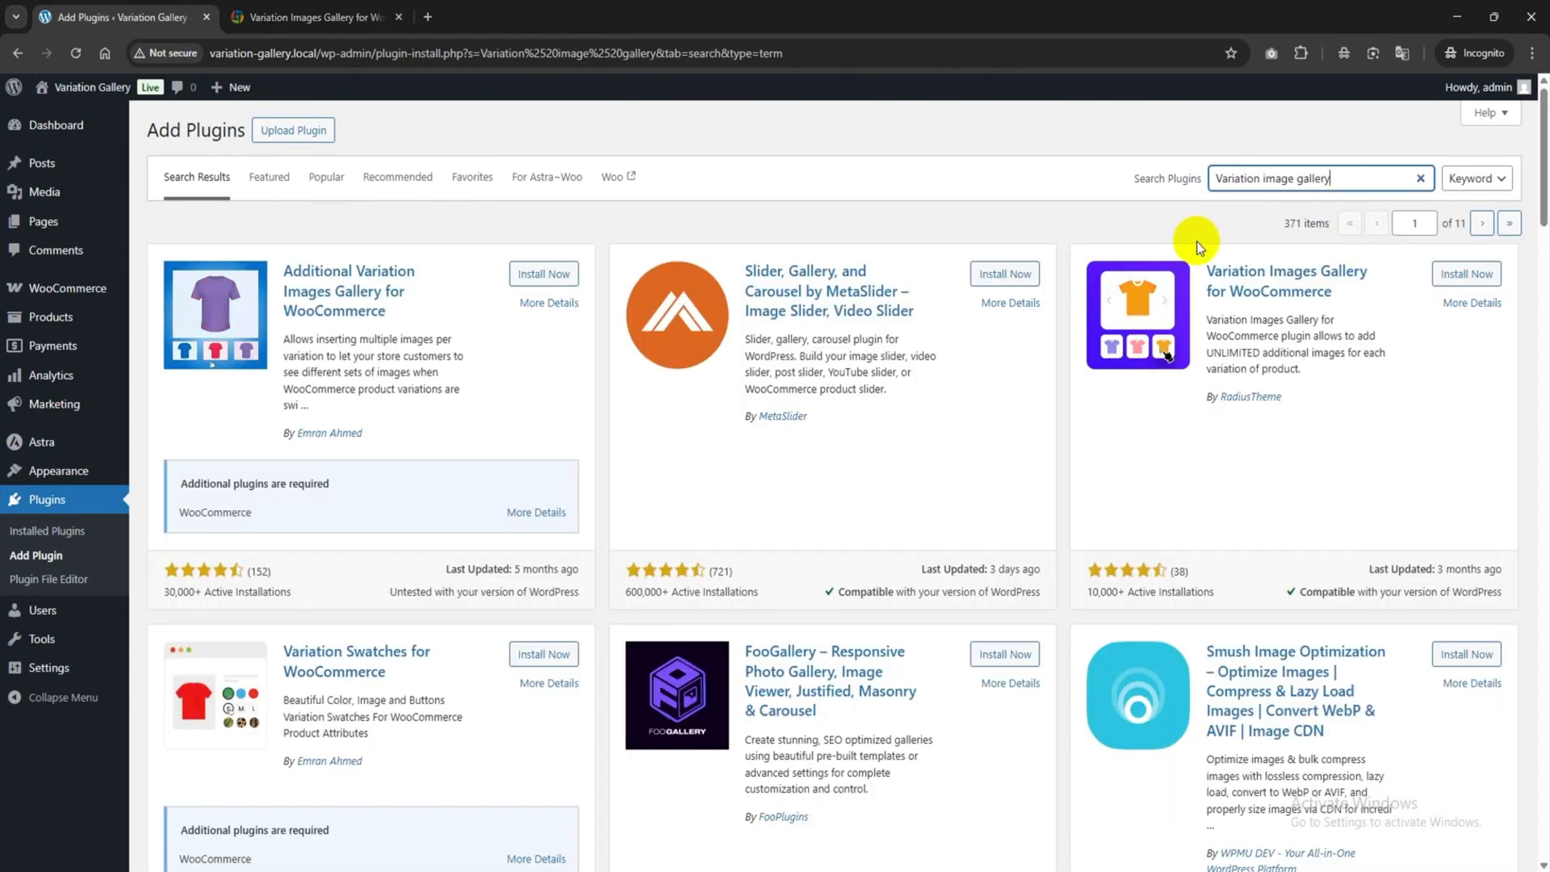
click(1462, 276)
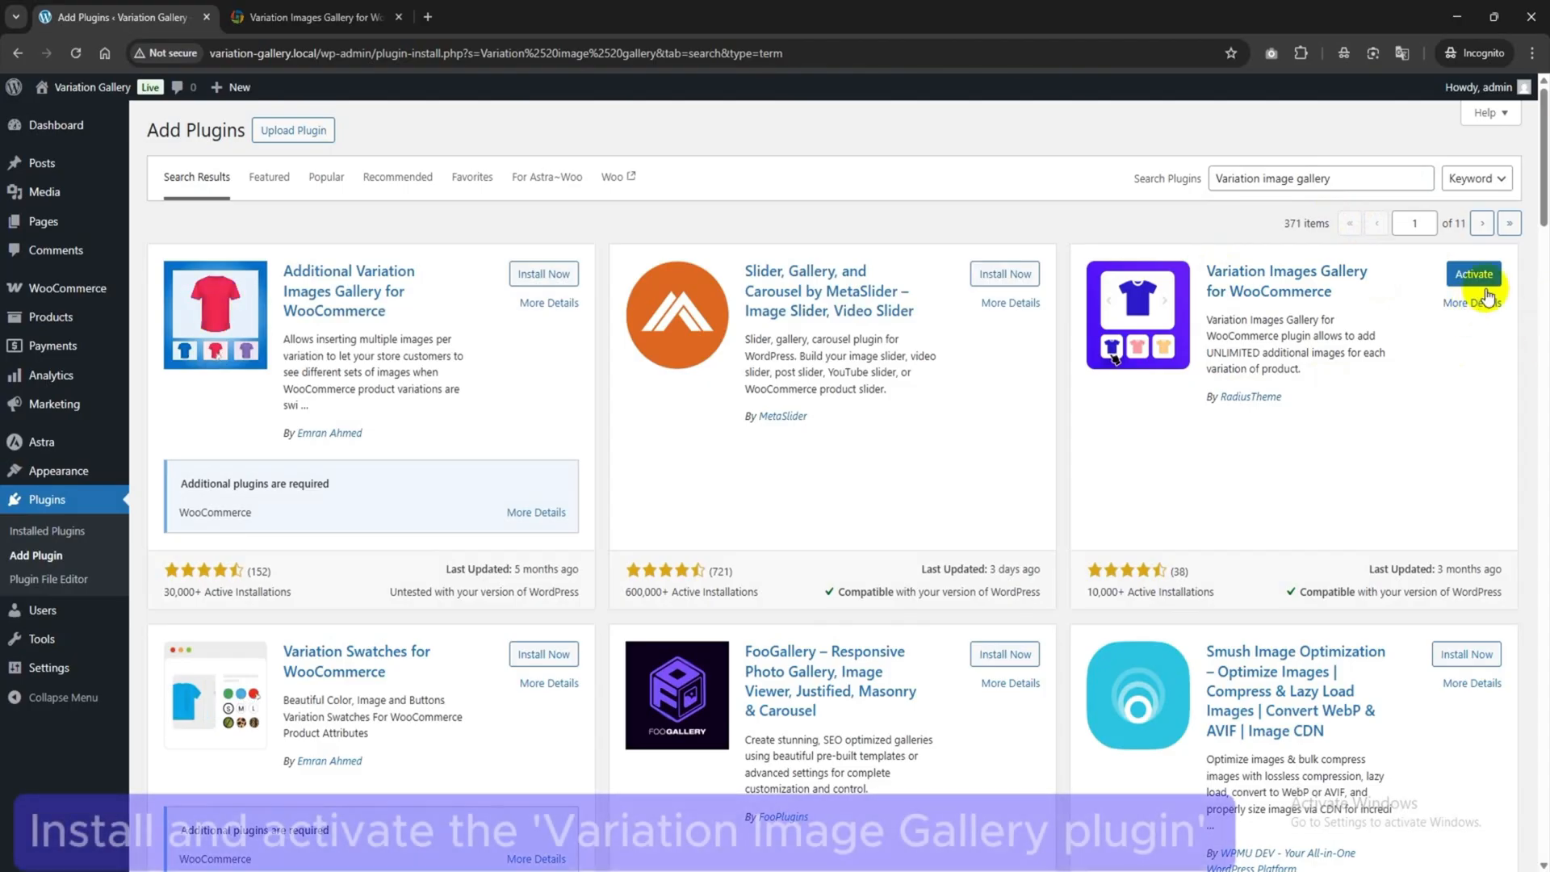
click(1481, 277)
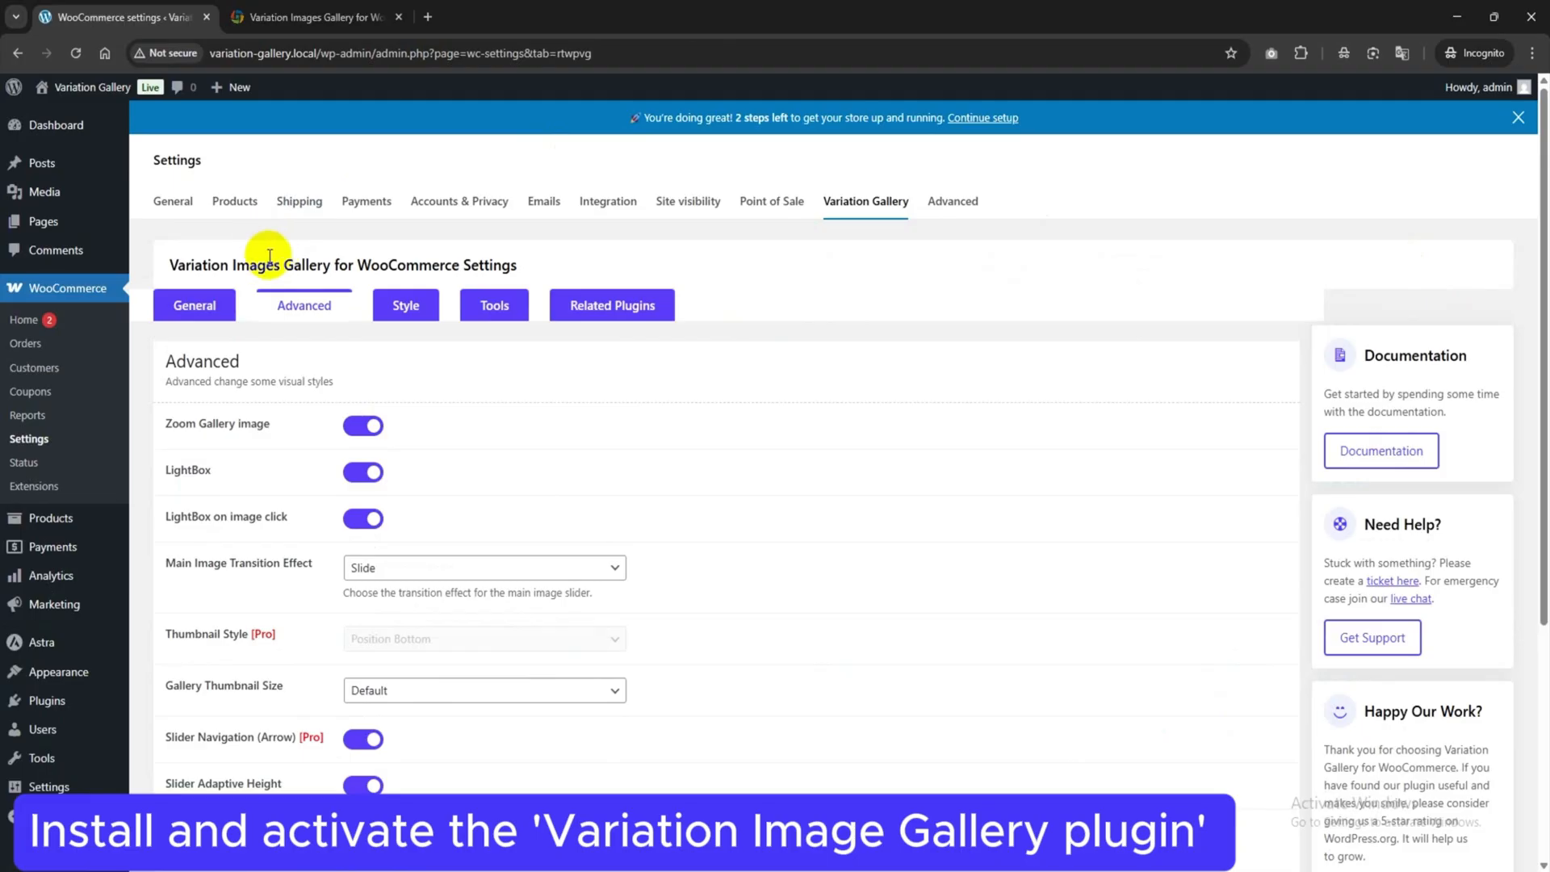
scroll(423, 391, down, 4)
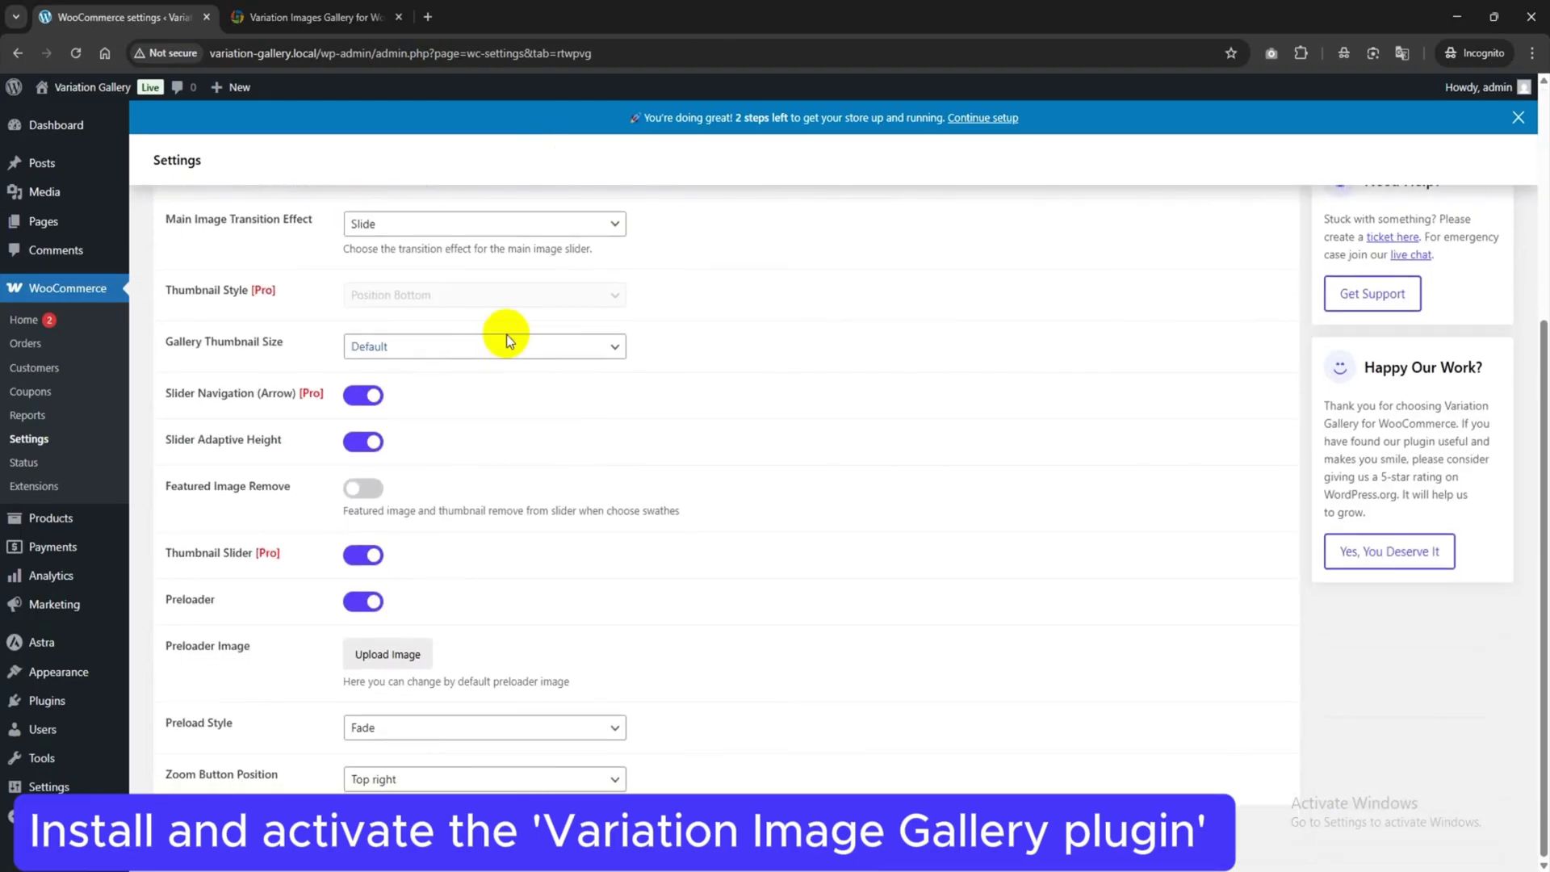
click(48, 701)
Upload woo-product-variation-gallery-pro.2.3.9.1.zip from the Variation Image Gallery folder and activate it.
click(248, 132)
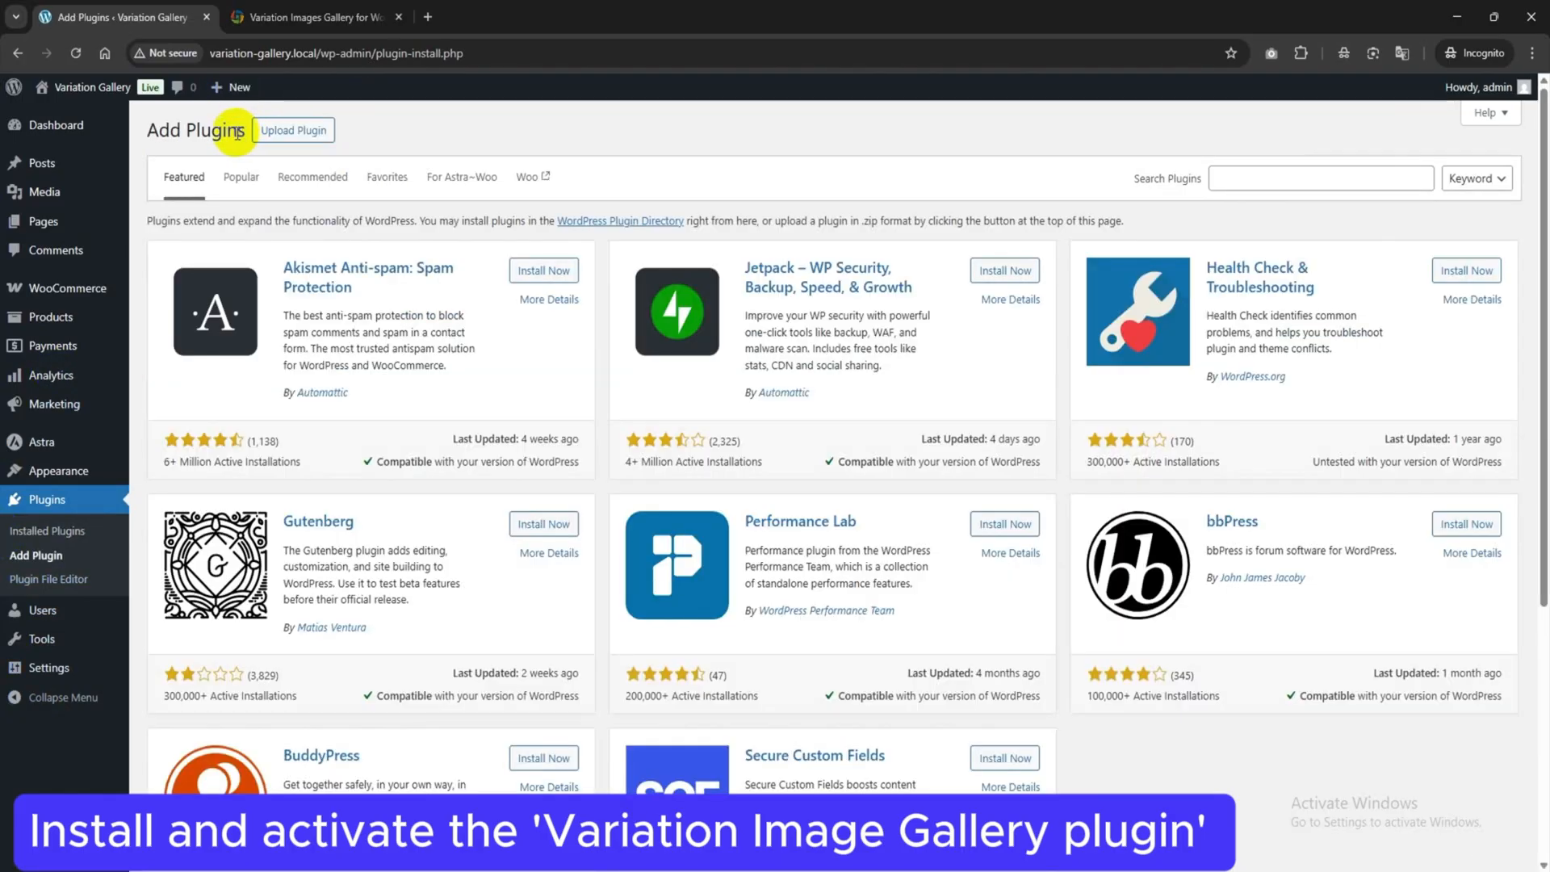
click(288, 138)
click(731, 285)
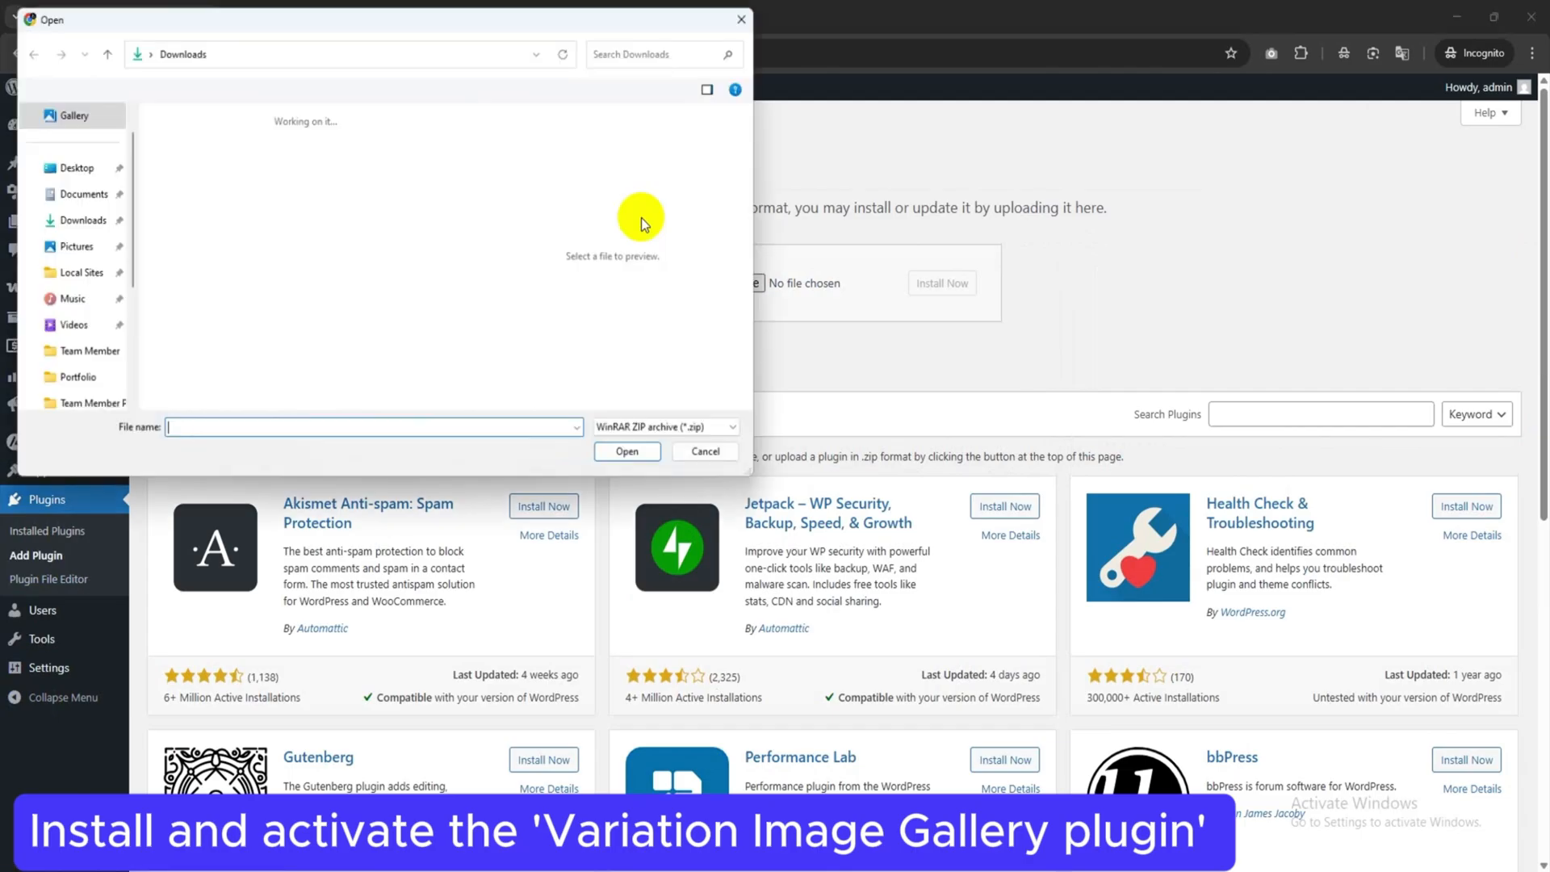
double_click(304, 147)
double_click(260, 169)
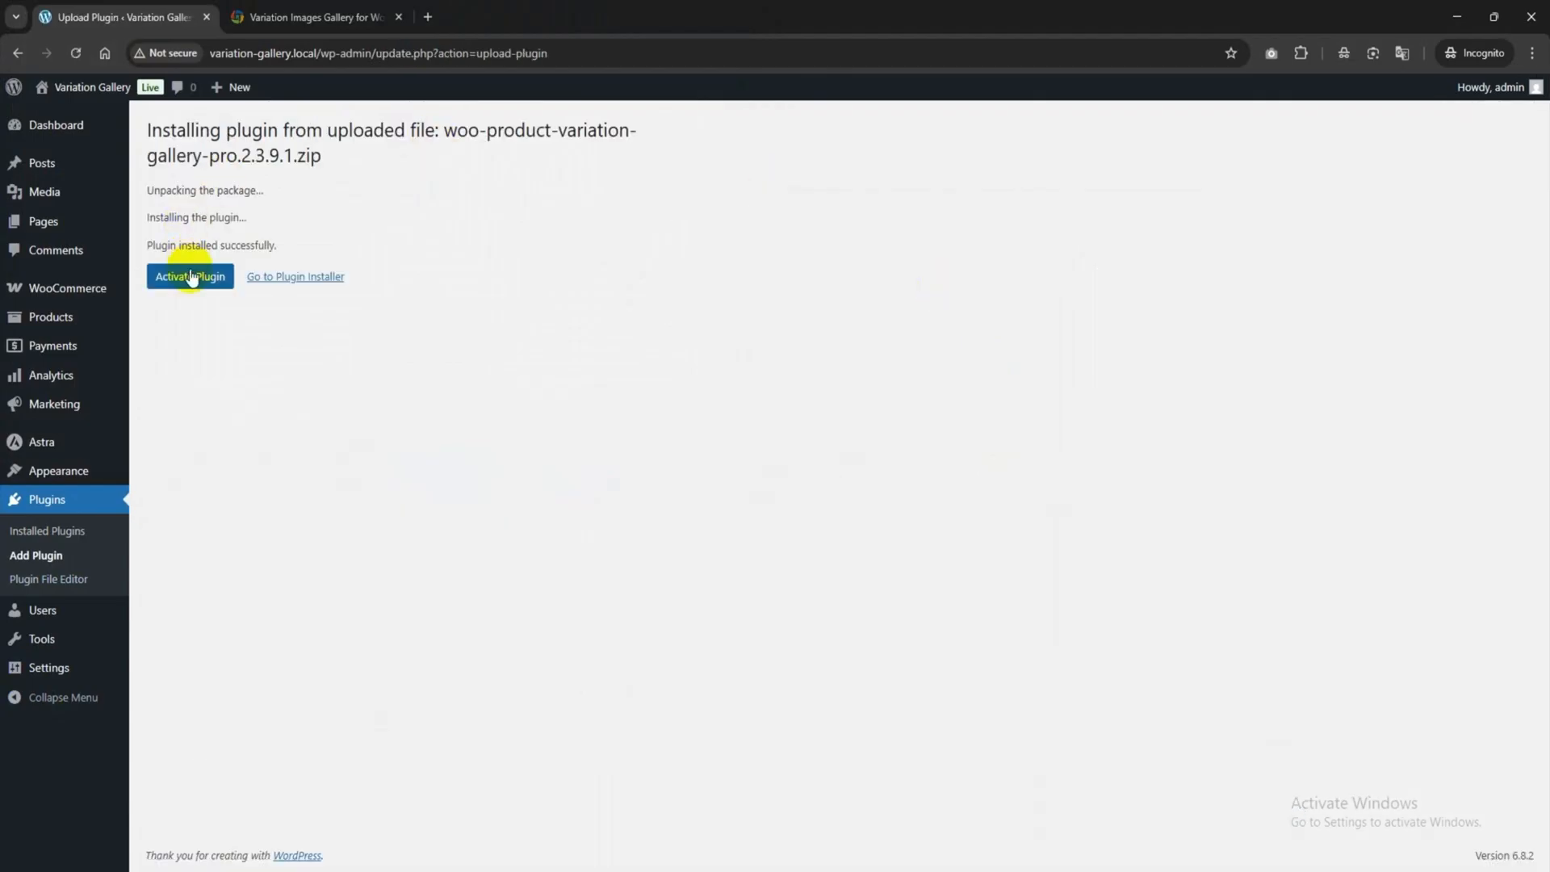
click(194, 288)
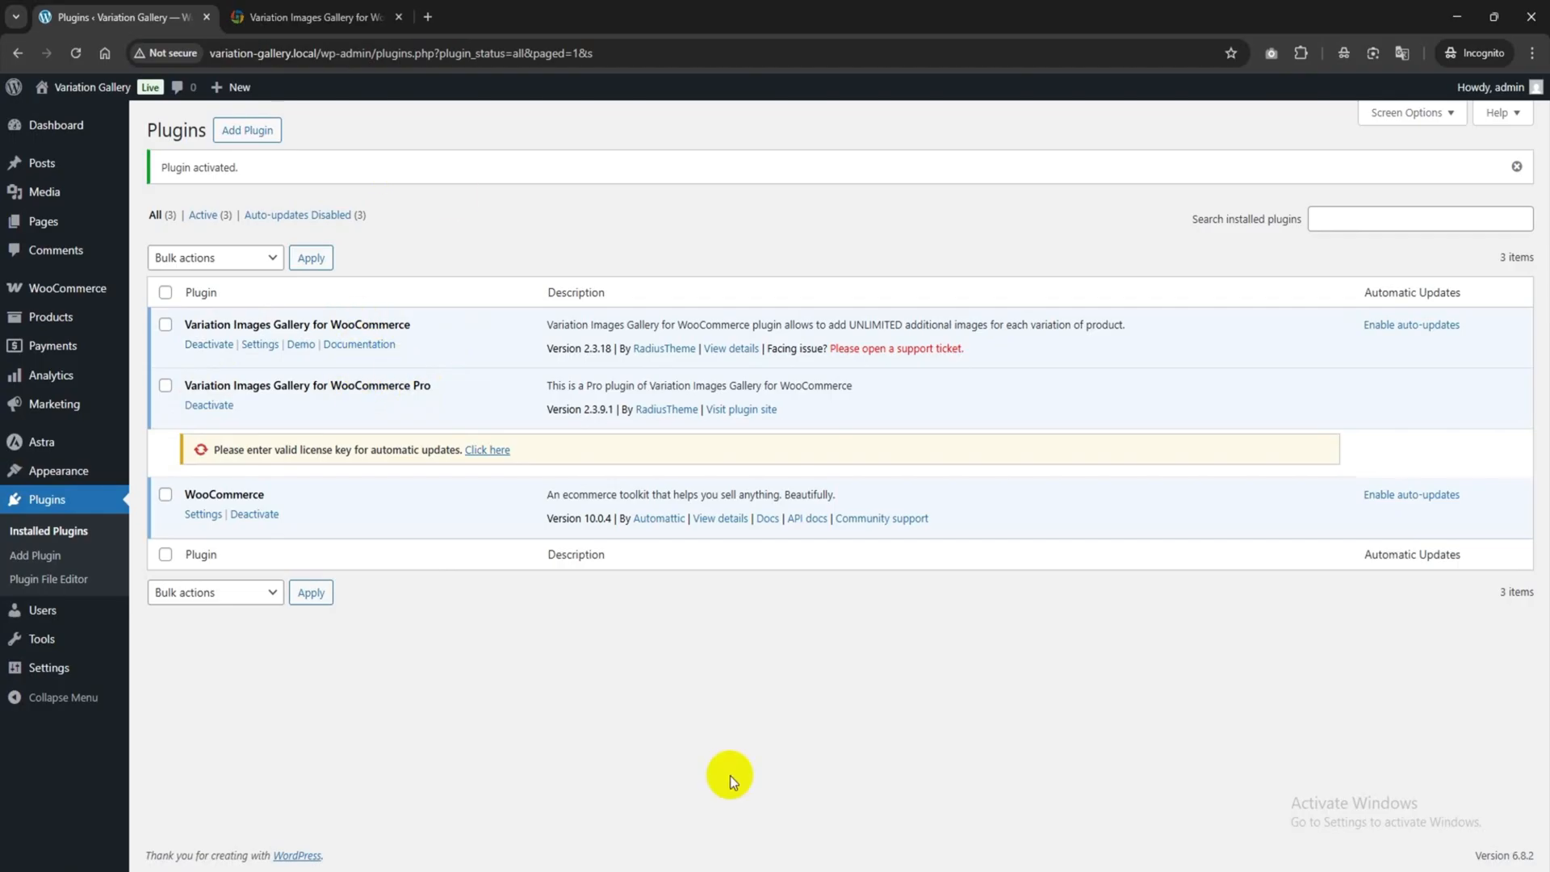
Go to WooCommerce Settings > Variation Gallery and review the General options.
click(62, 292)
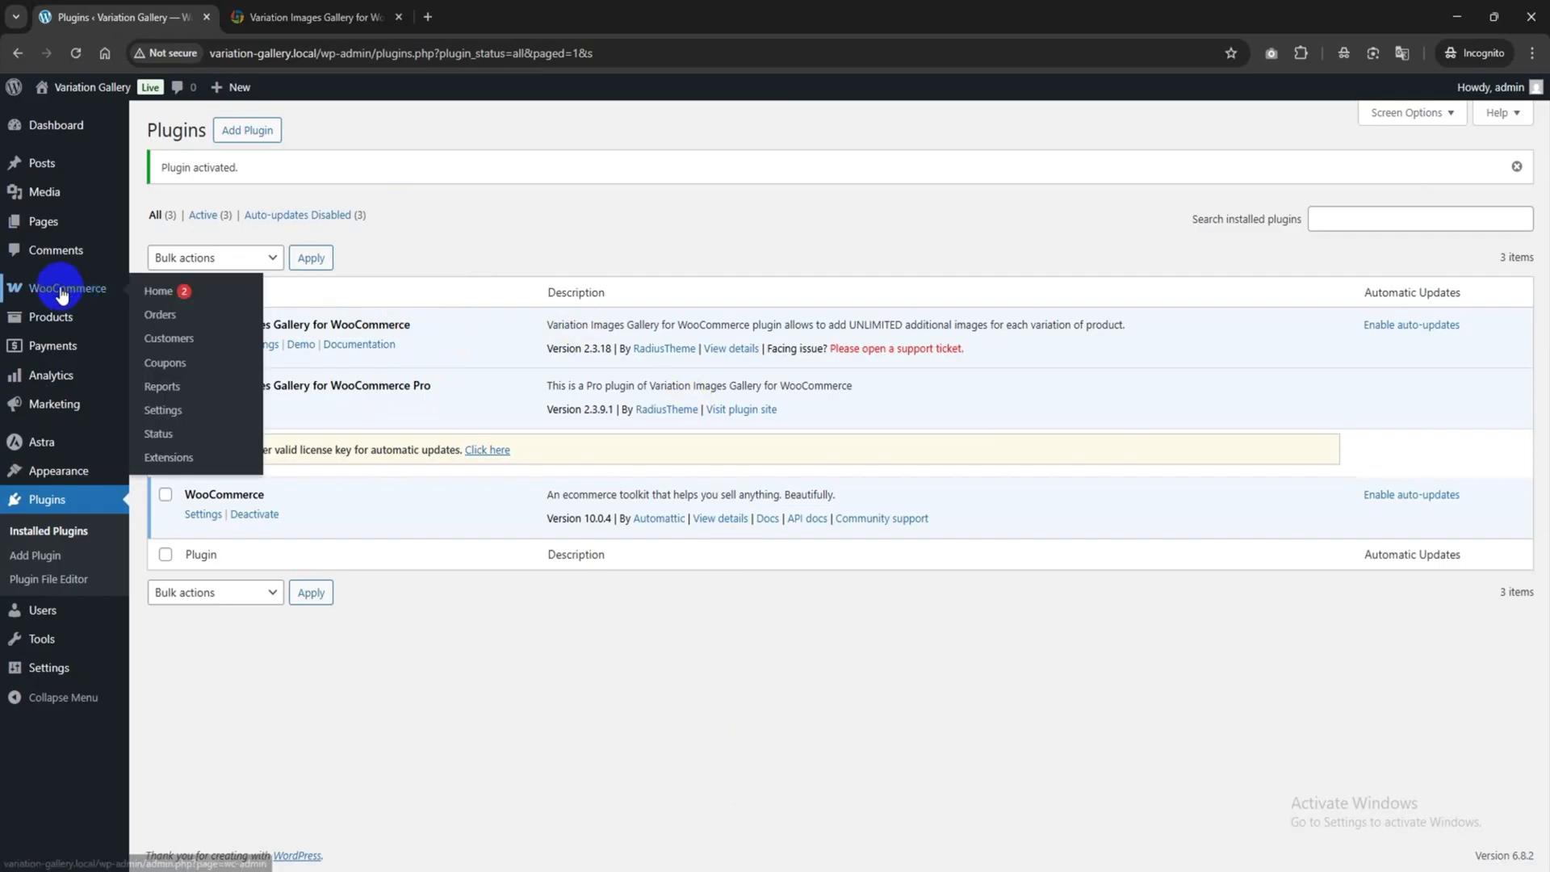
click(171, 411)
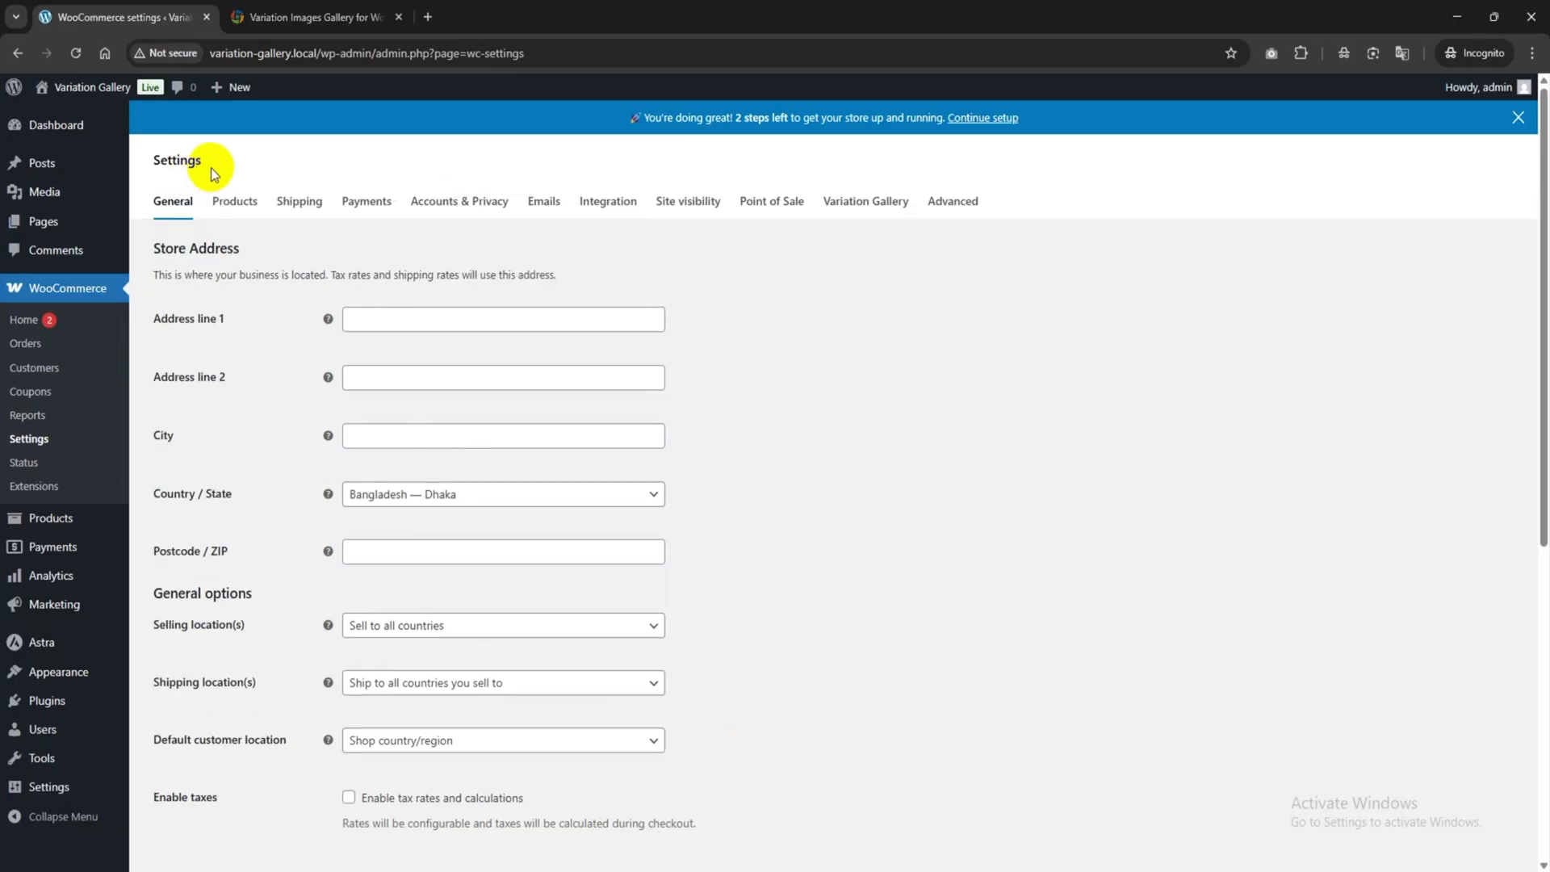
click(892, 204)
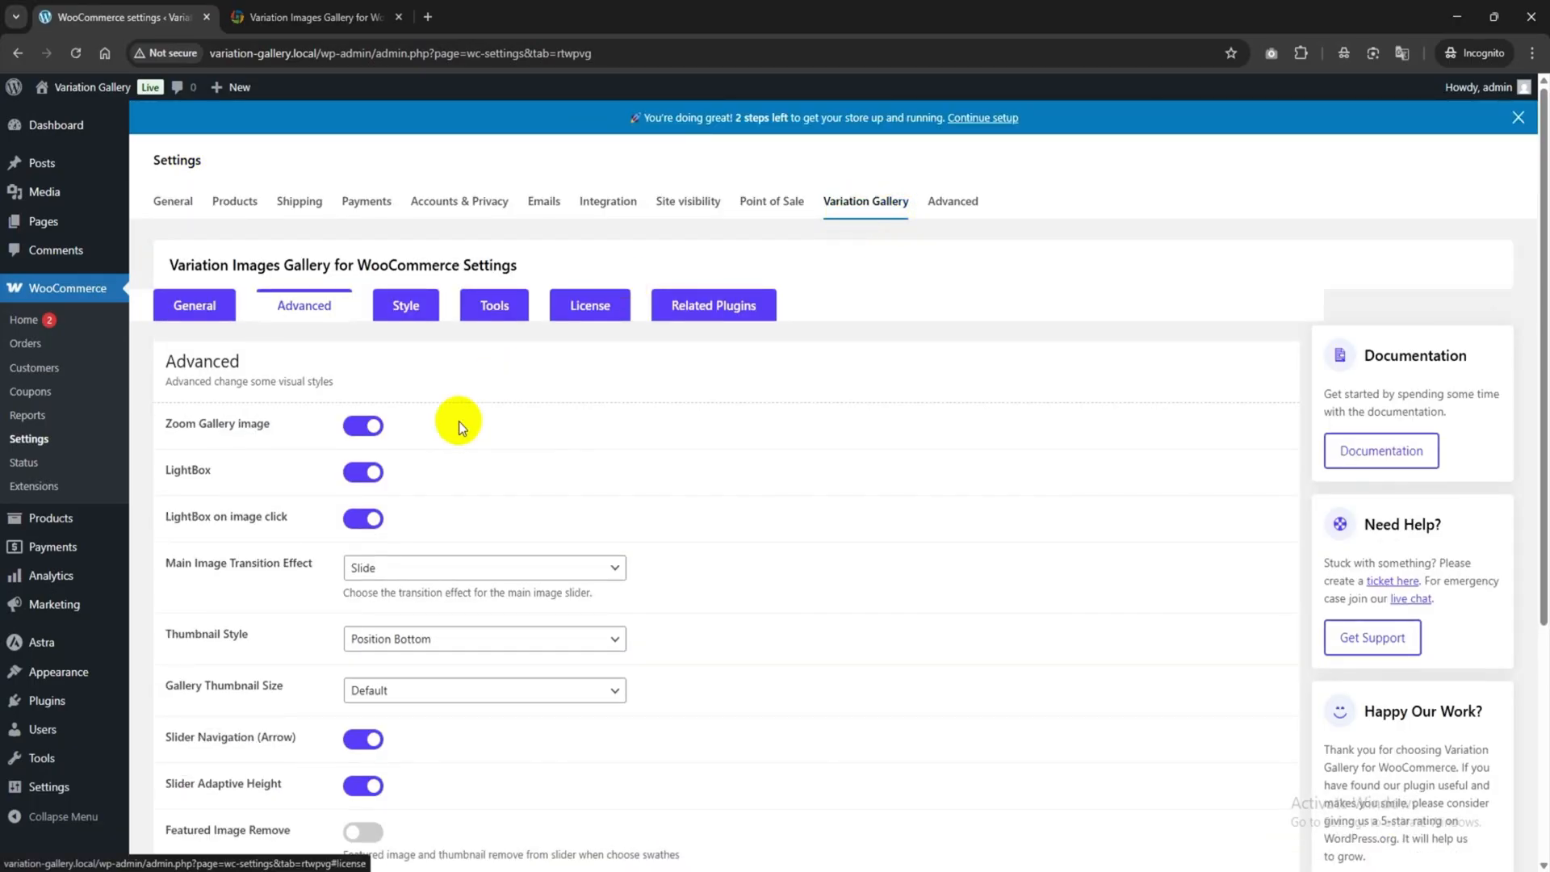
click(221, 315)
scroll(230, 317, down, 2)
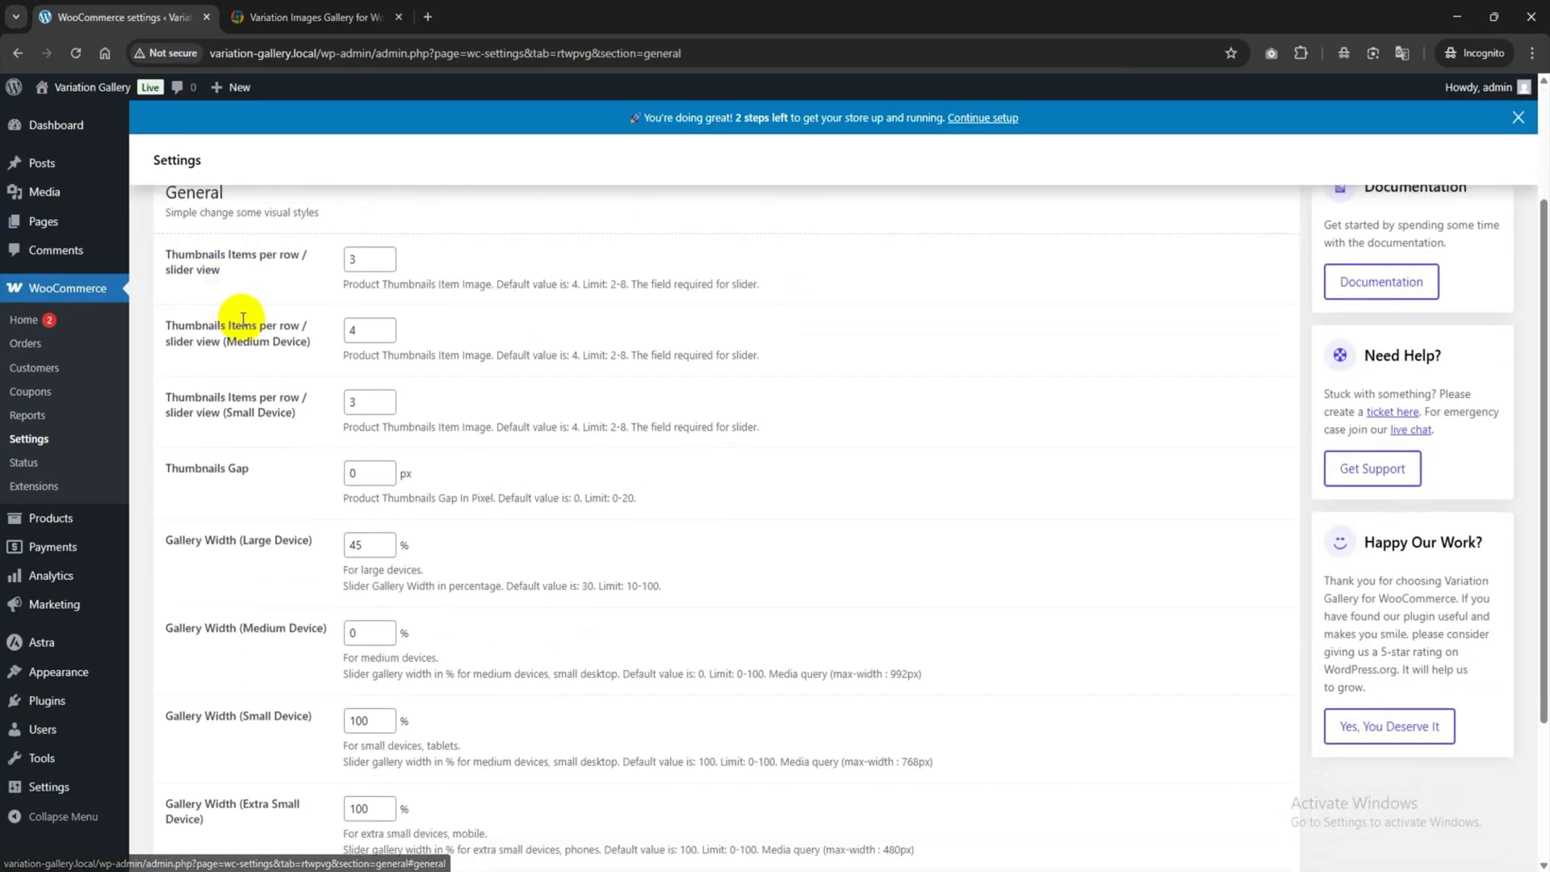
scroll(374, 543, down, 2)
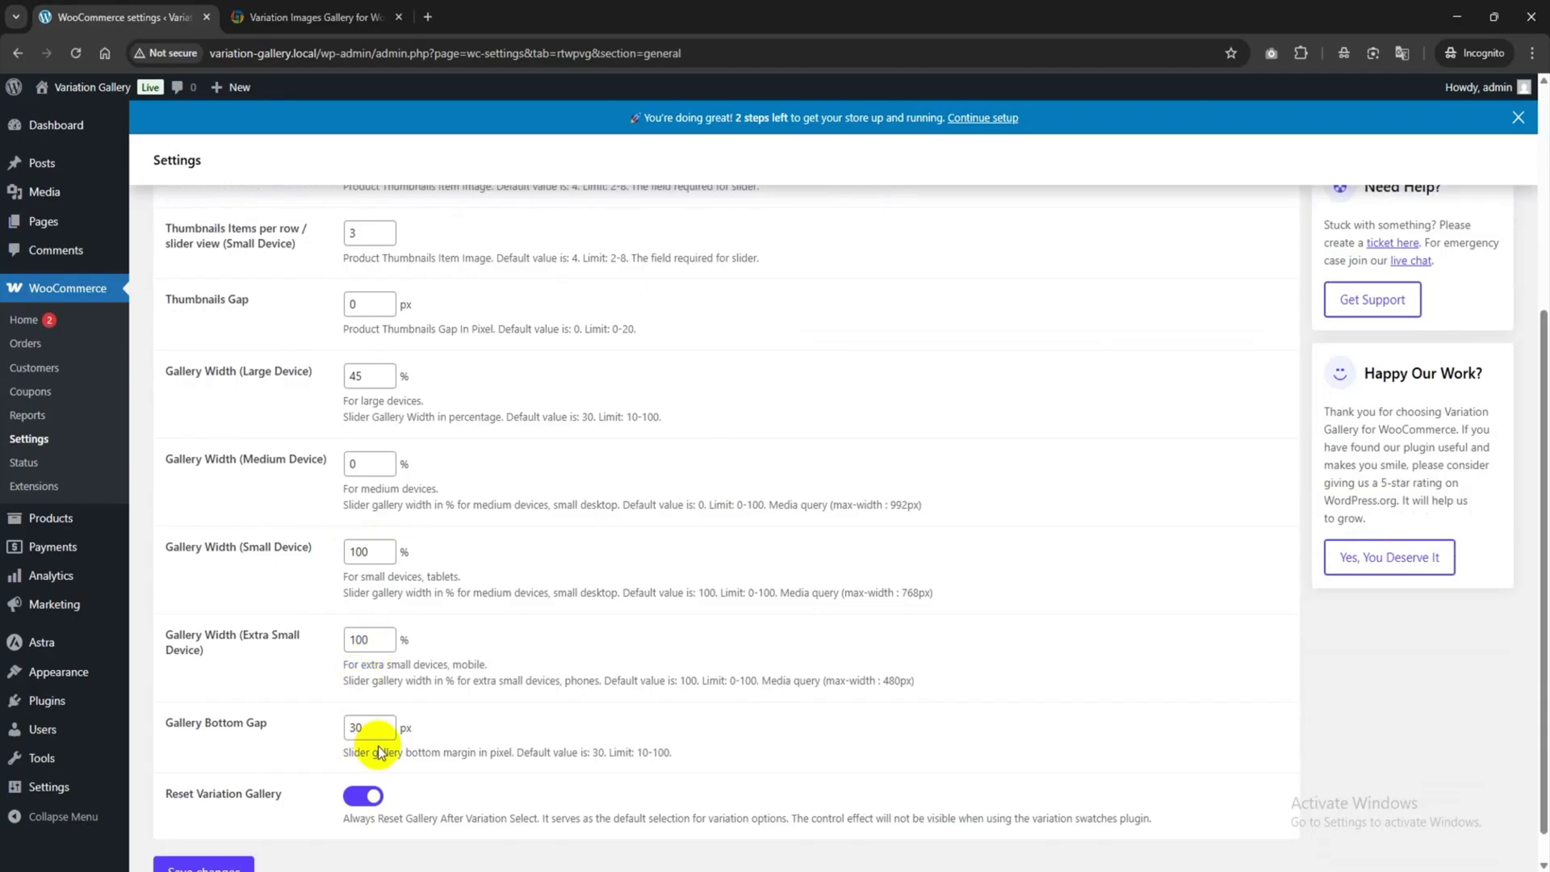
scroll(367, 730, up, 4)
Toggle Zoom Gallery image and LightBox in Advanced, keep the Slide transition, and save.
click(320, 302)
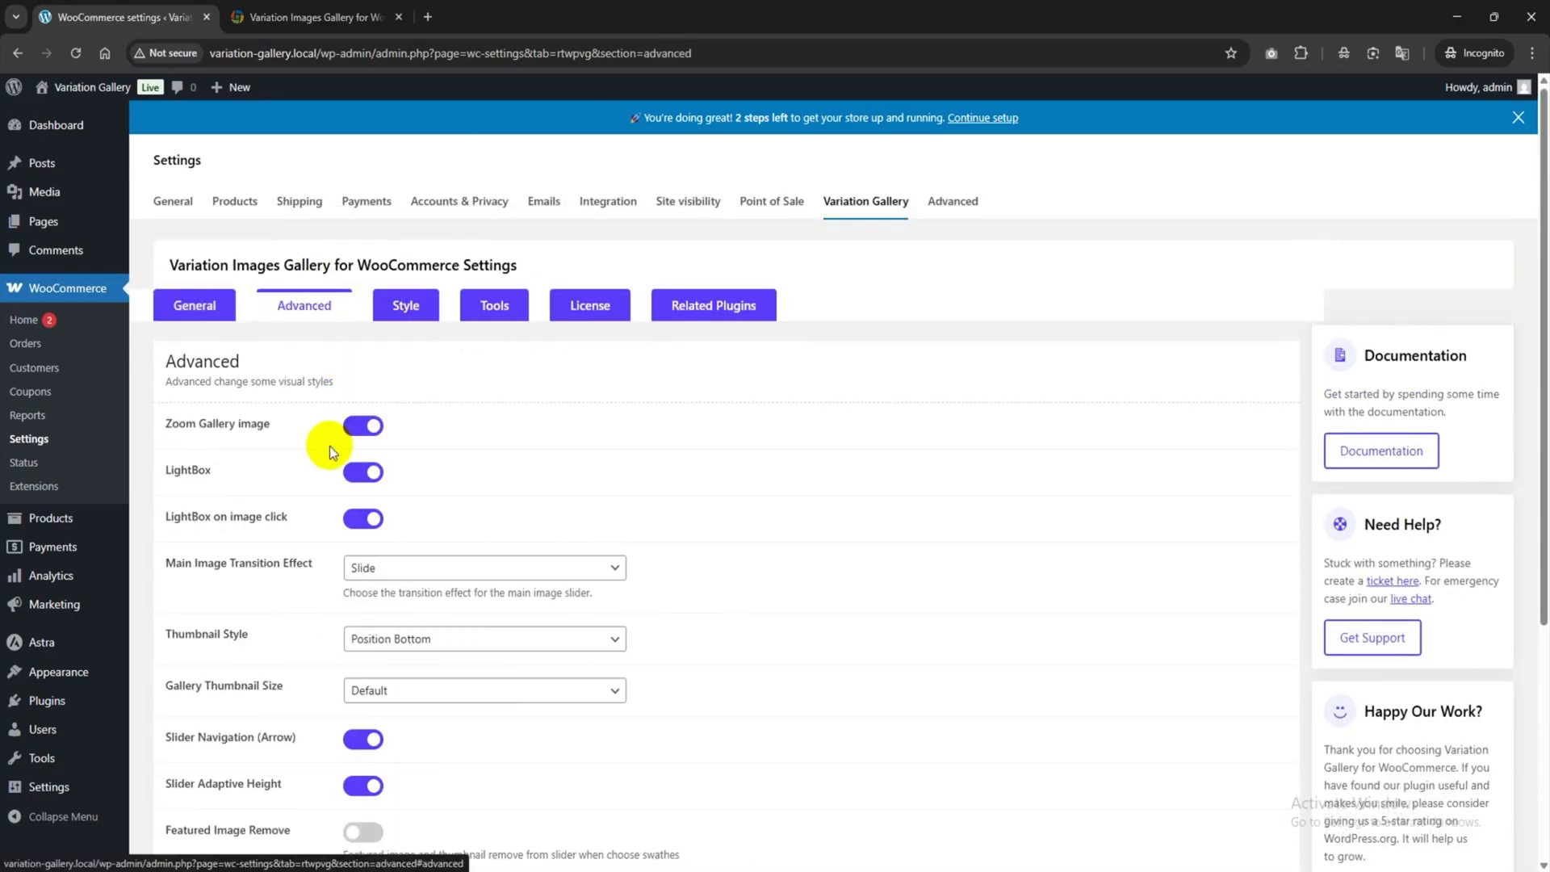
scroll(356, 422, down, 1)
click(349, 337)
click(352, 390)
scroll(371, 416, down, 2)
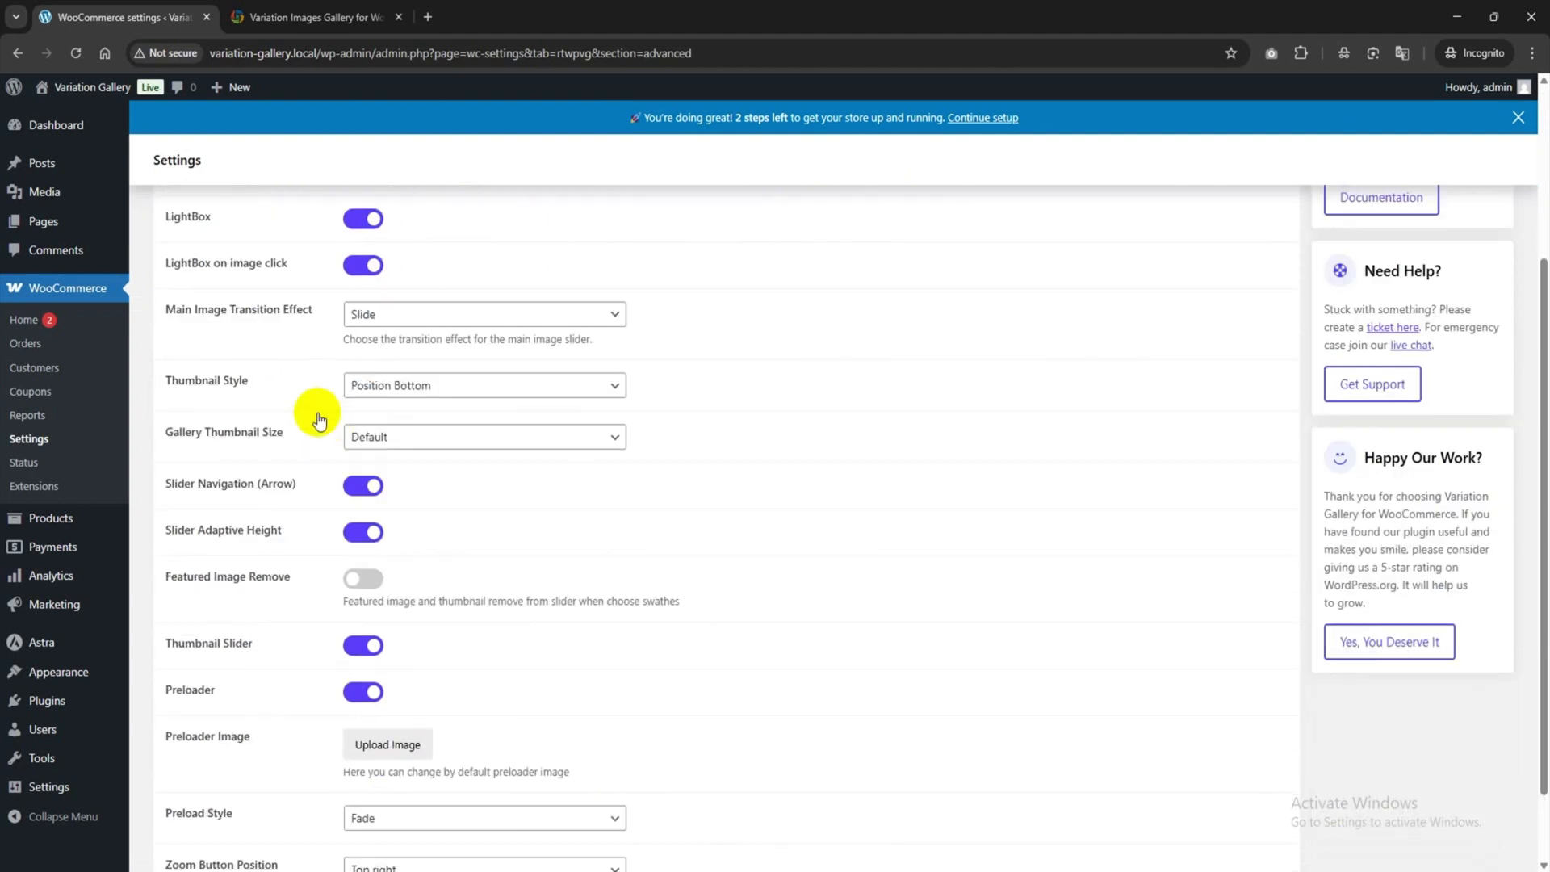
click(401, 314)
click(393, 315)
scroll(420, 411, down, 1)
scroll(308, 757, up, 1)
scroll(242, 807, down, 1)
click(184, 836)
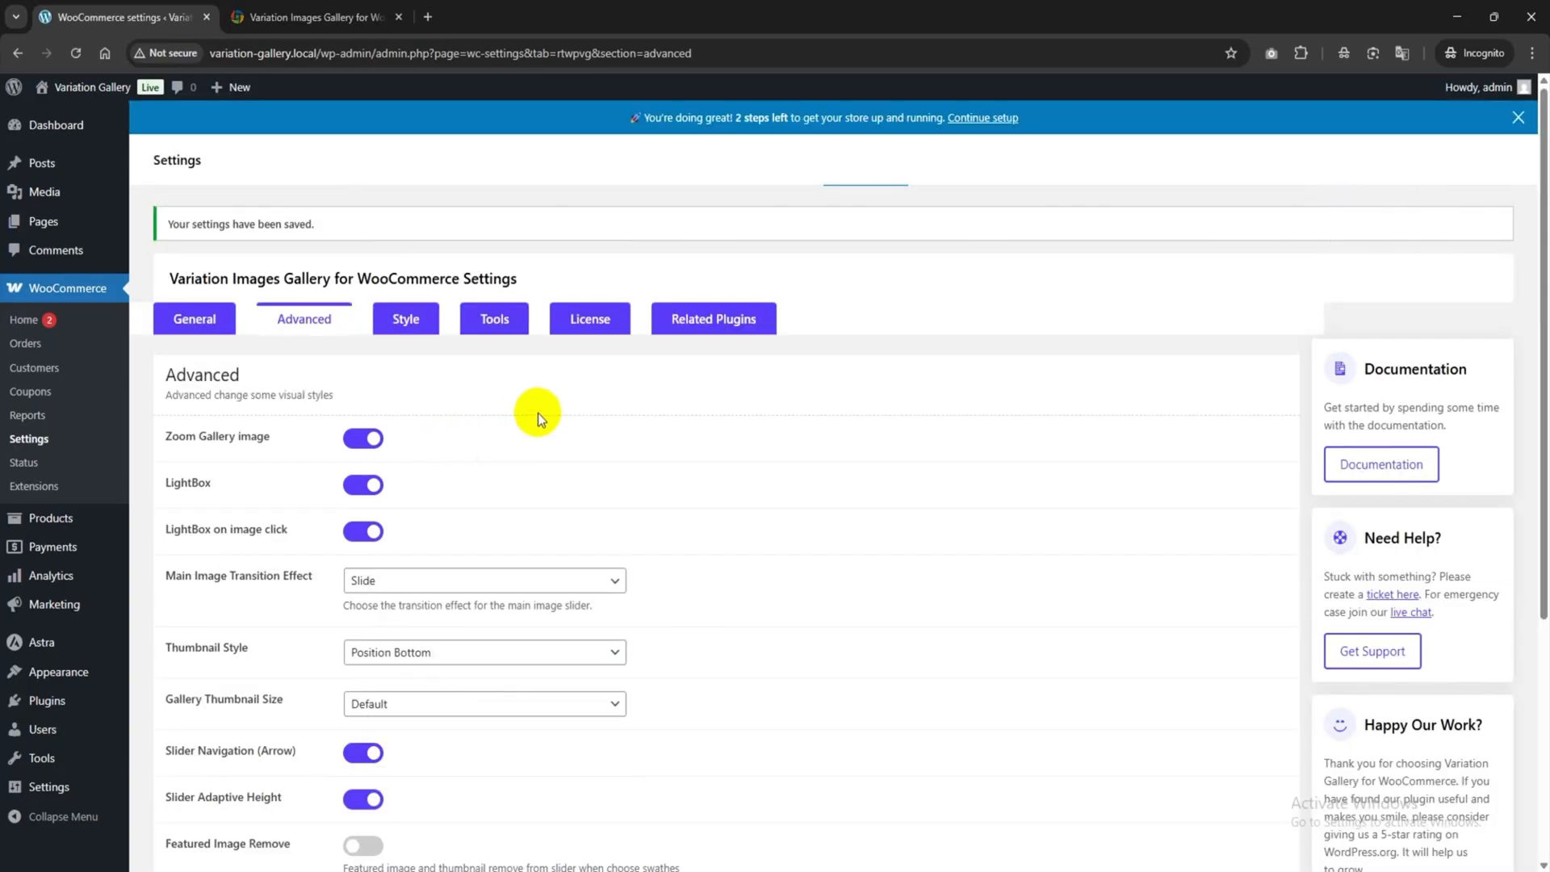
Review the Style, Tools, License and Related Plugins tabs, then go to the products list.
click(426, 370)
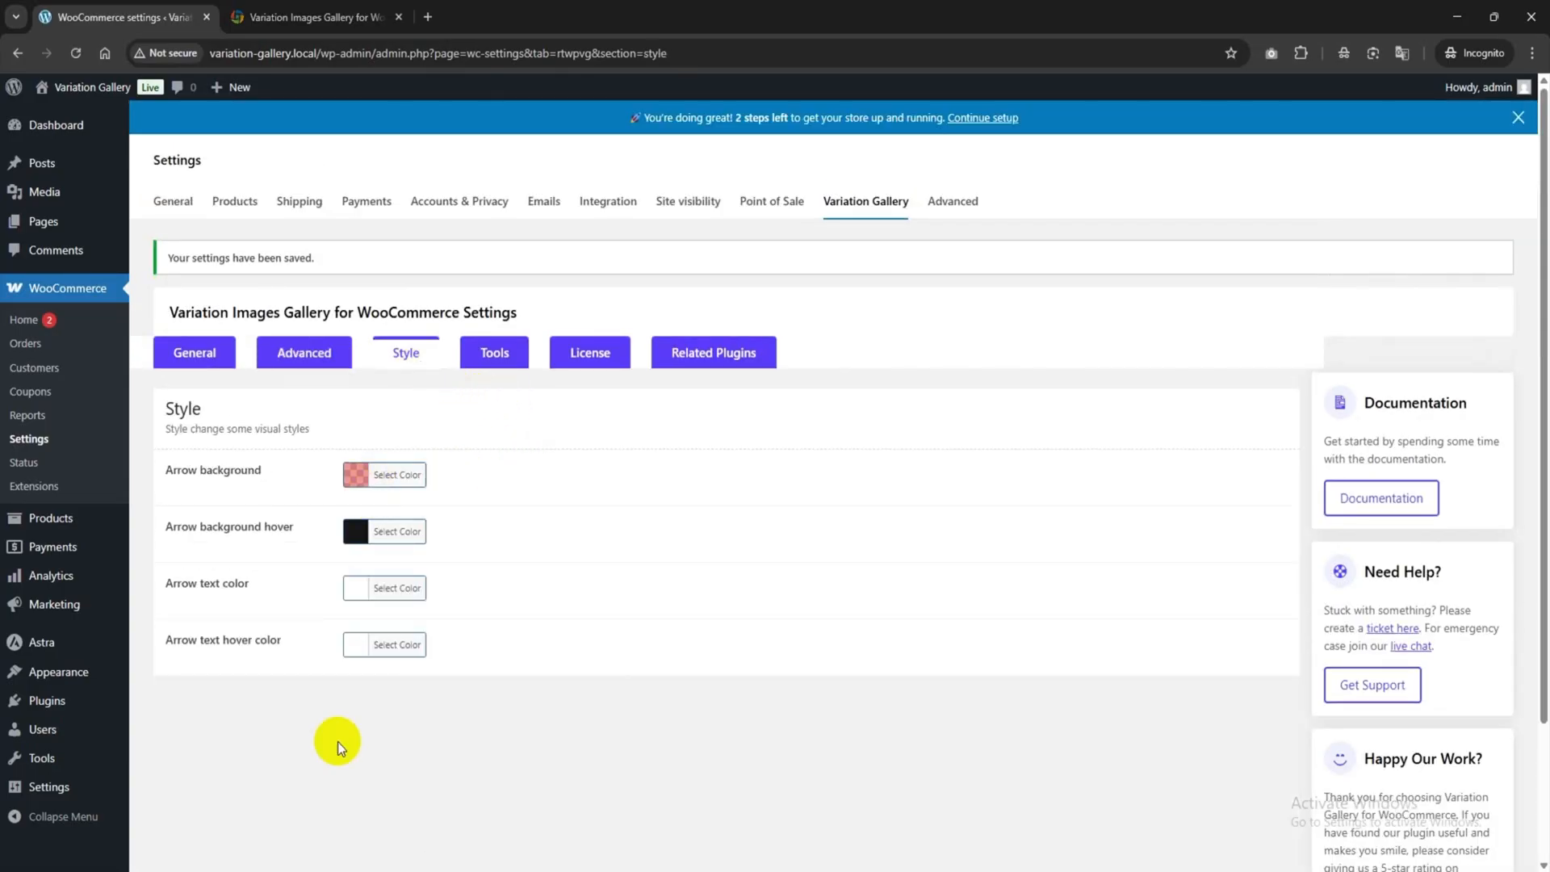
click(488, 361)
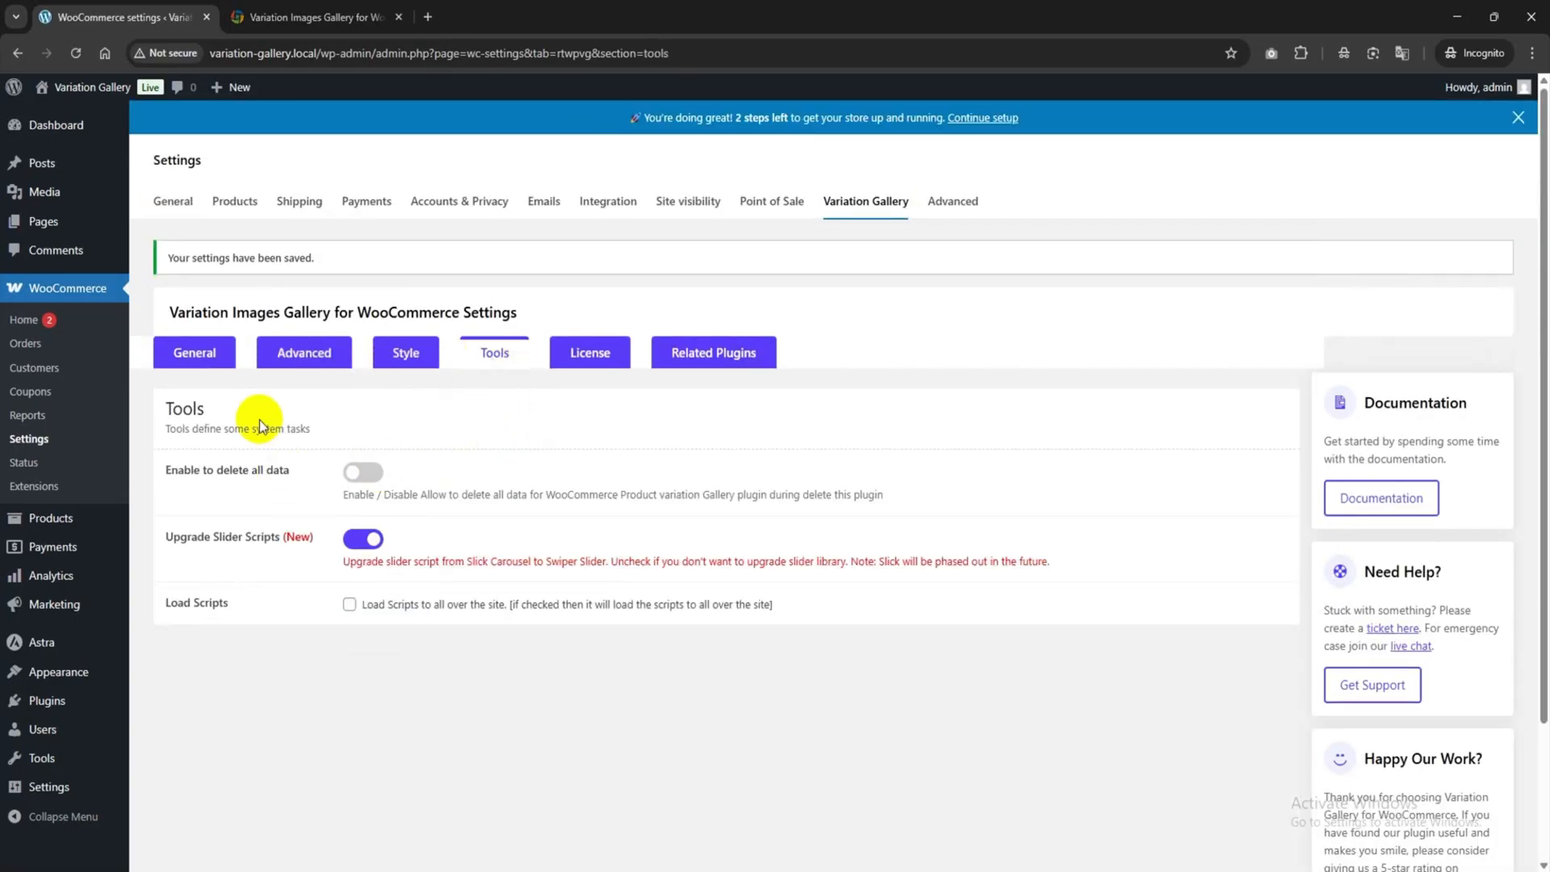
click(590, 353)
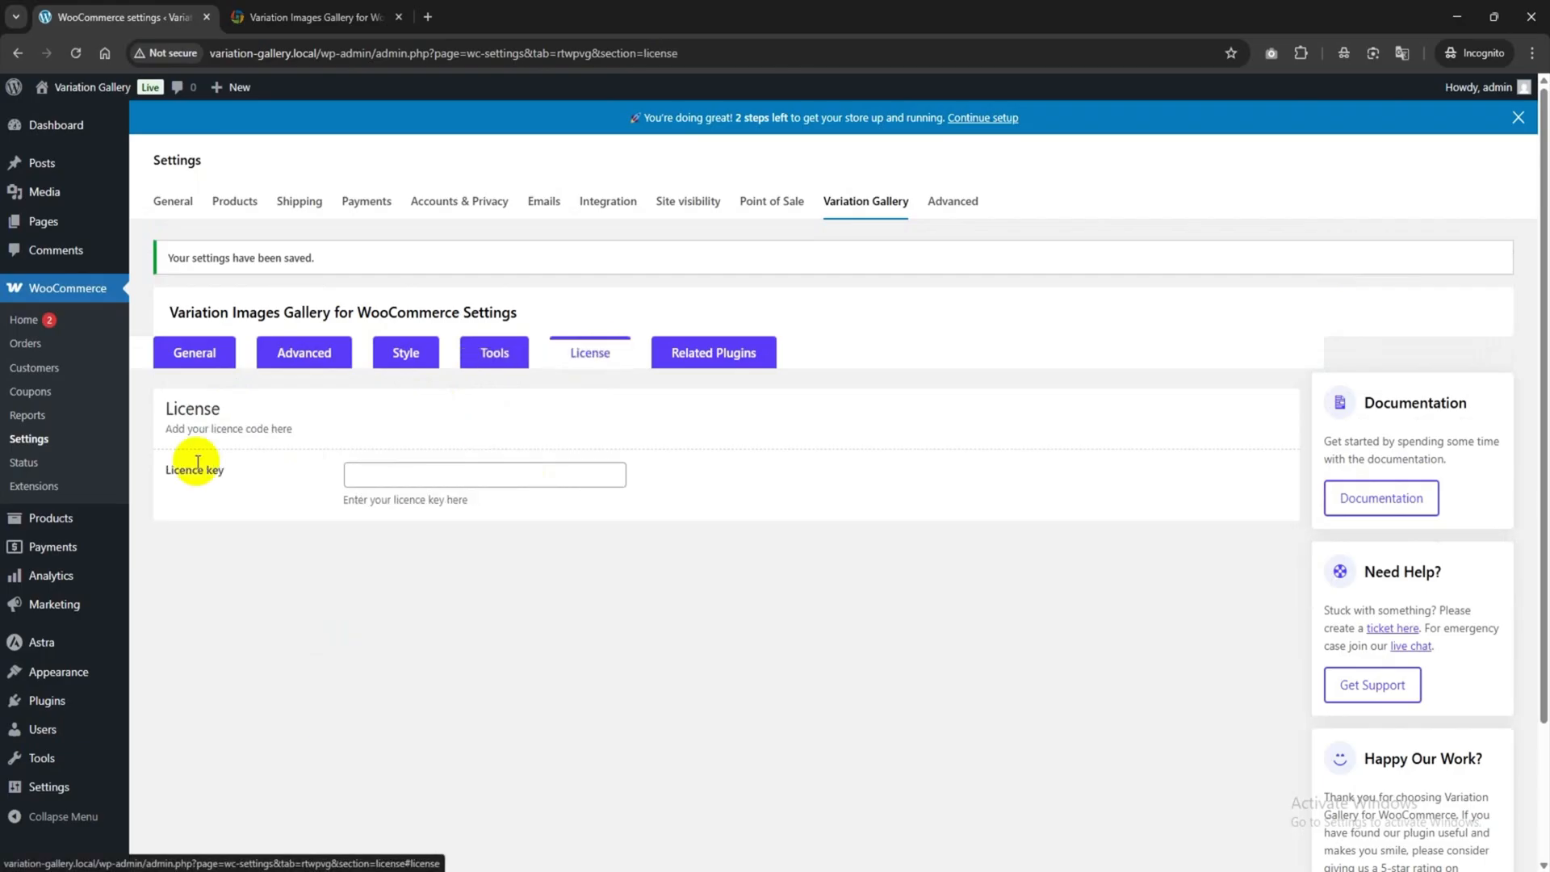
click(367, 477)
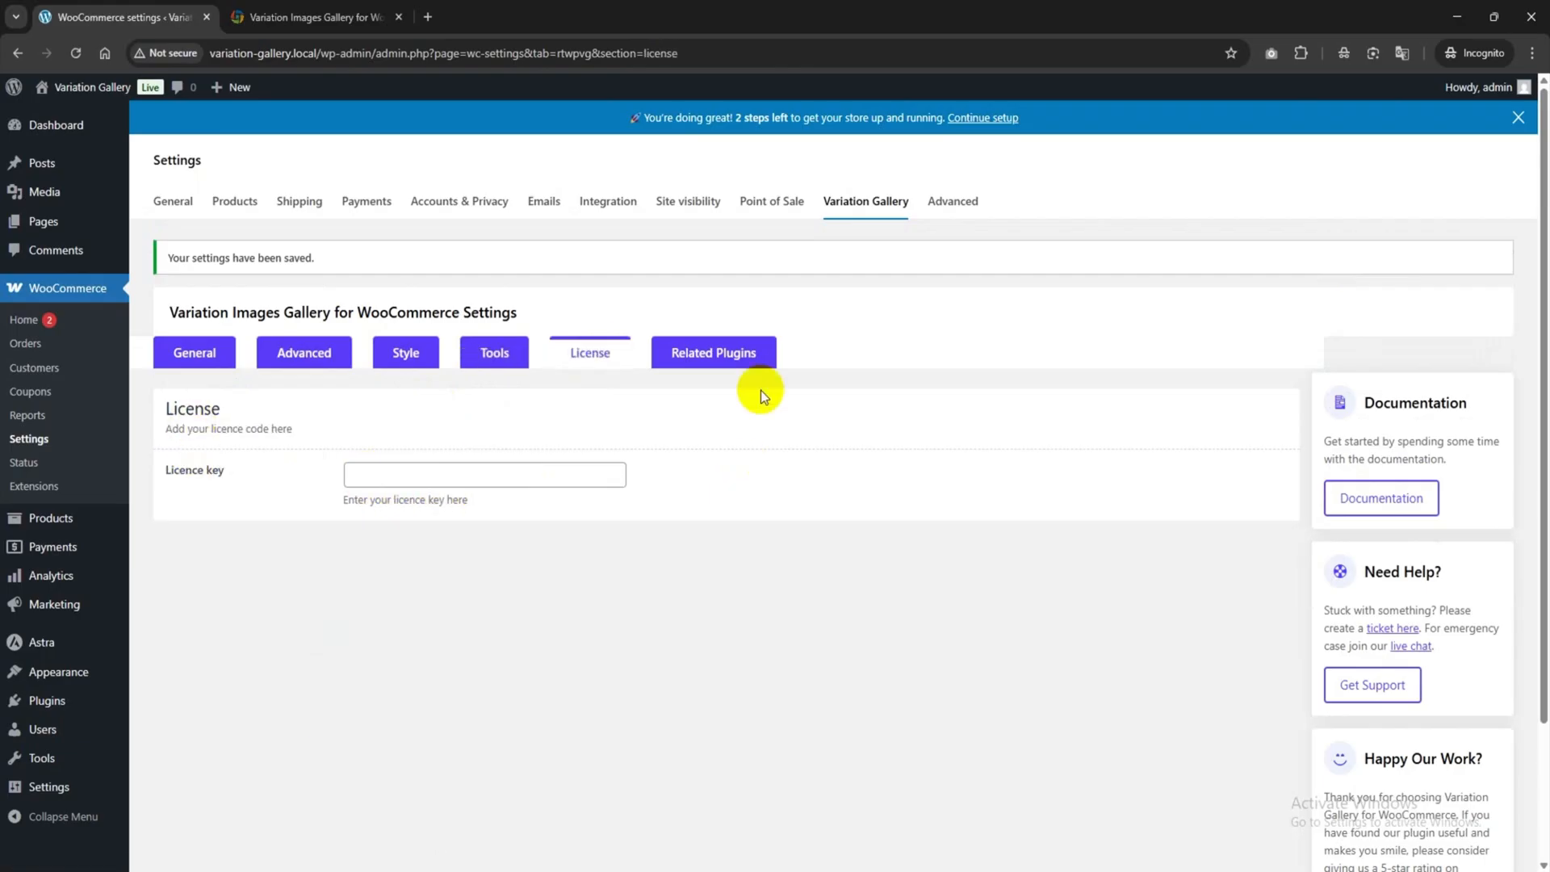
click(727, 357)
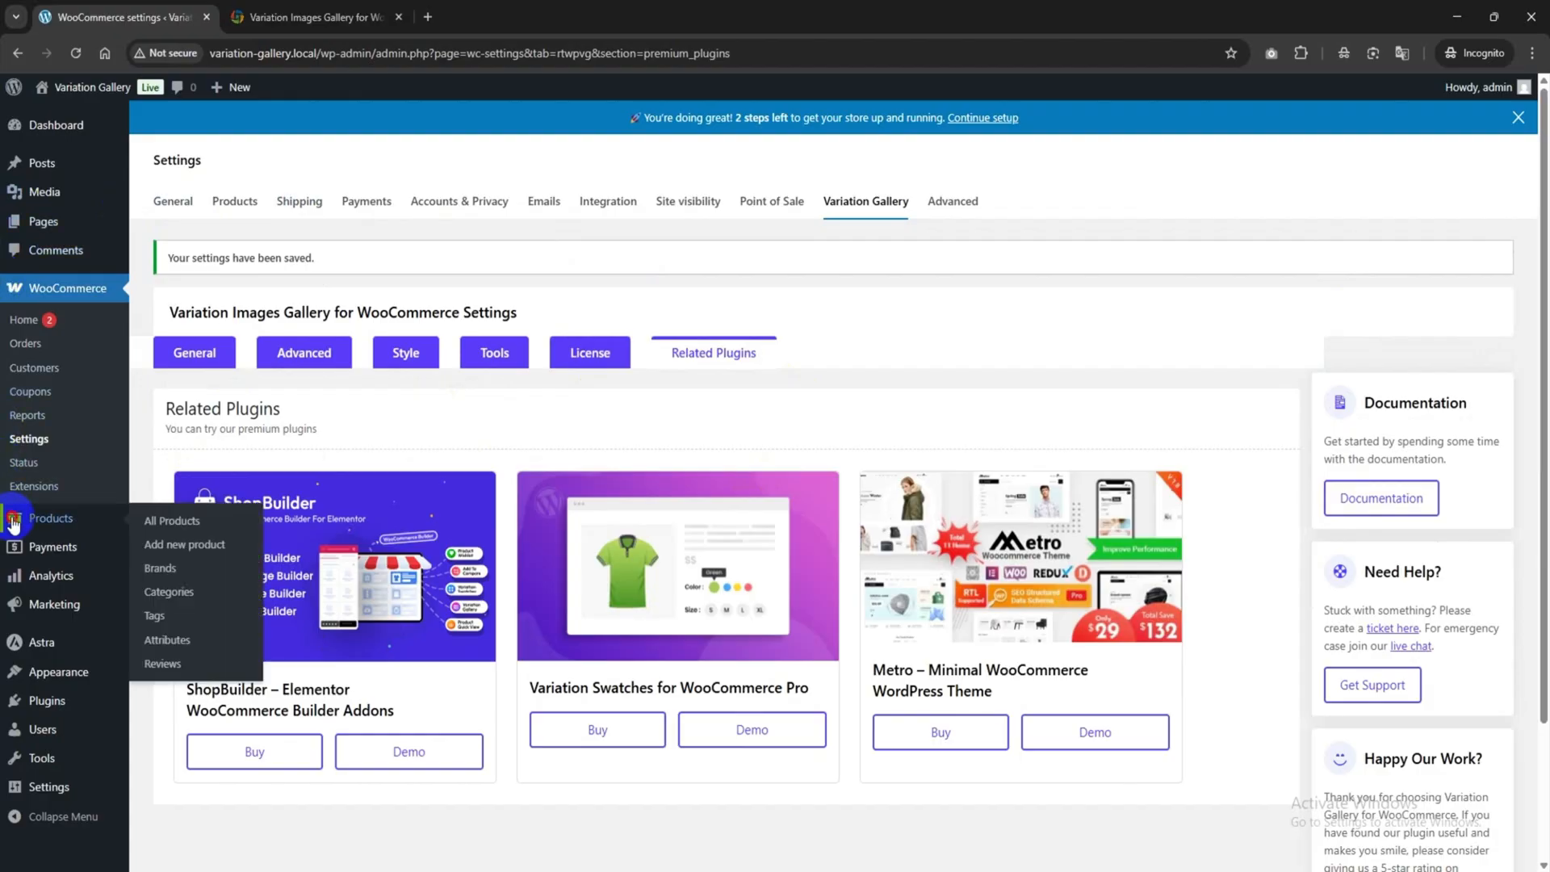
click(13, 521)
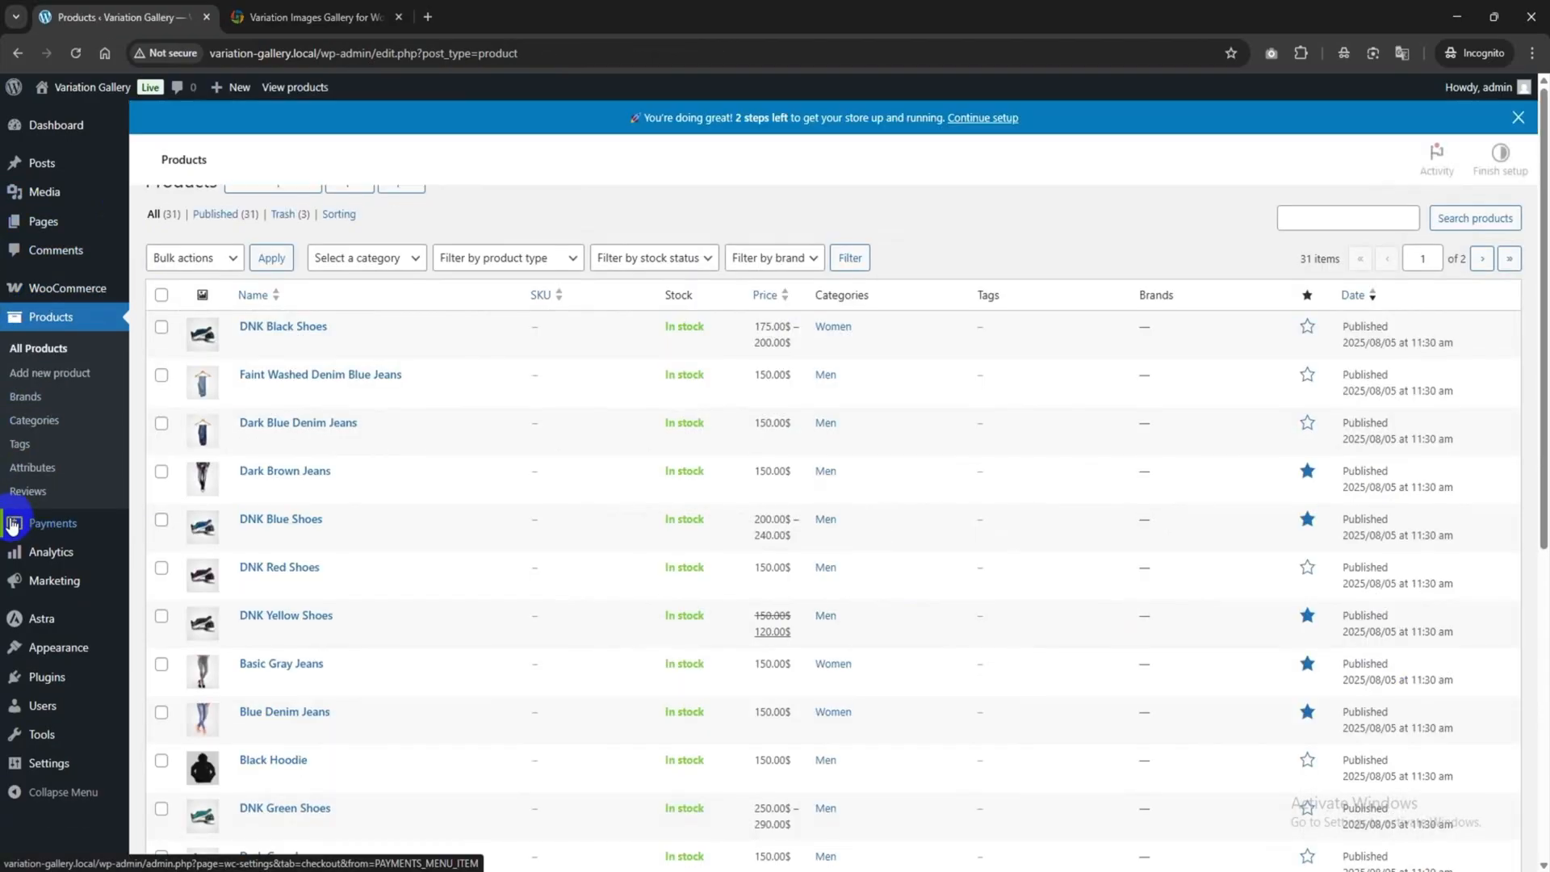
Add the global attributes Color and Size on the Products > Attributes page.
click(44, 476)
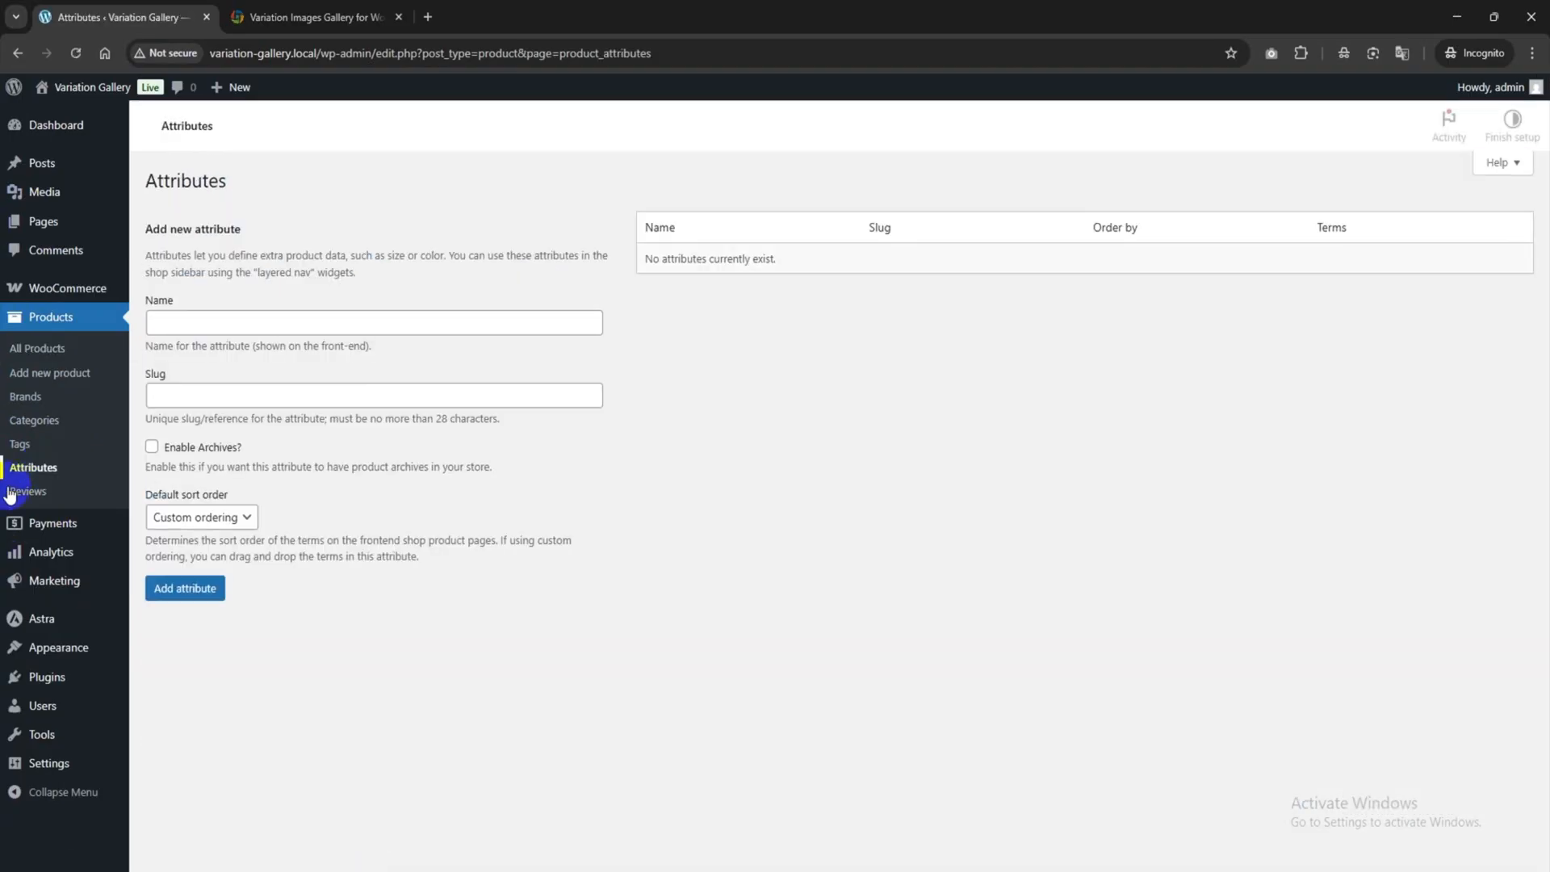
click(209, 357)
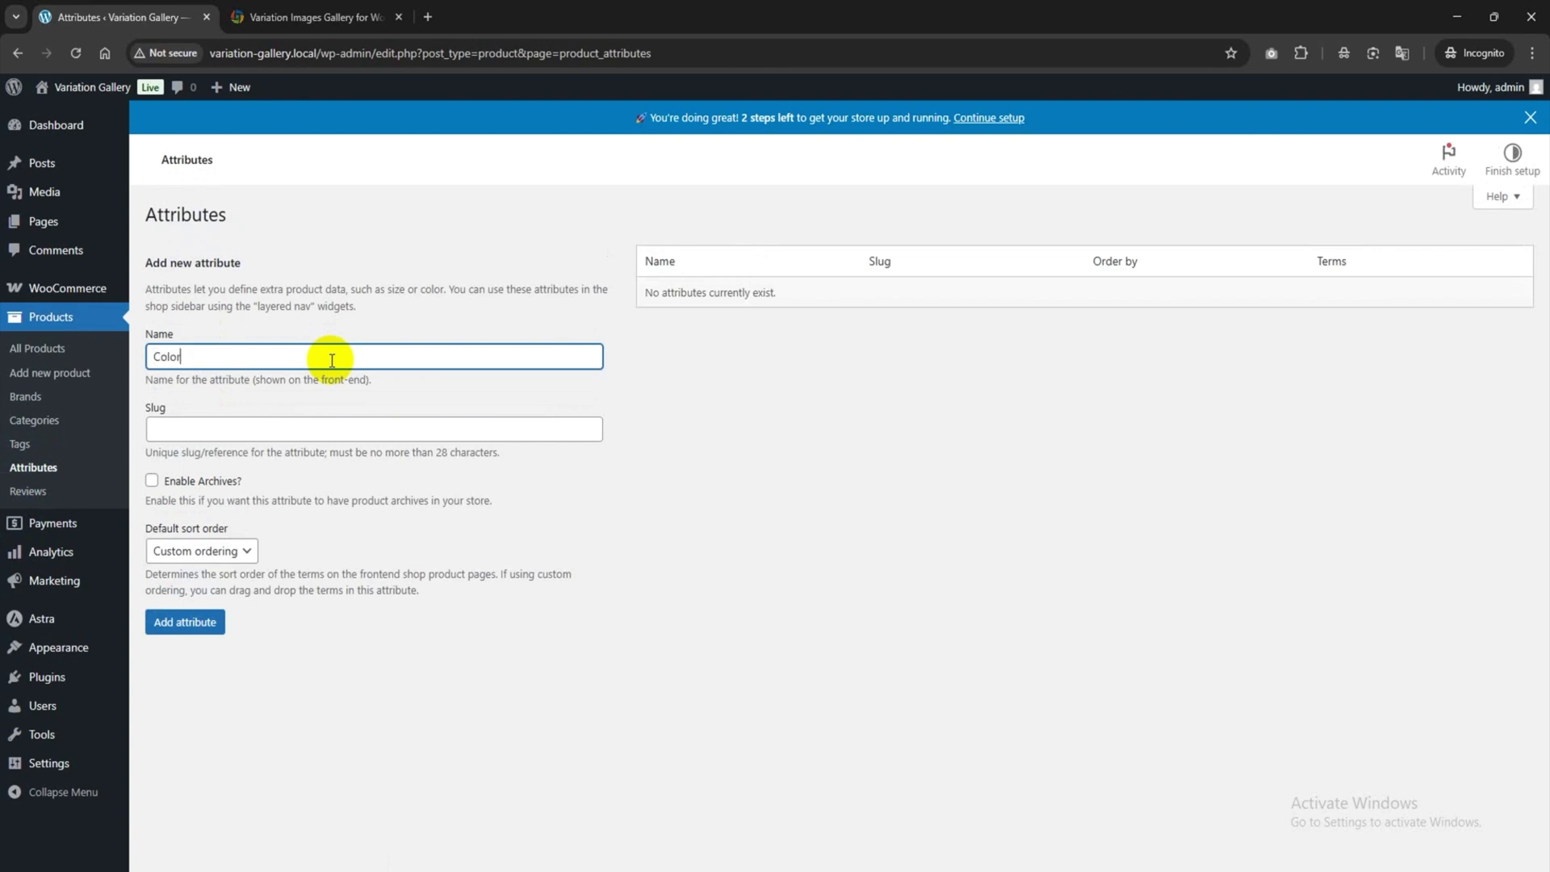
click(182, 627)
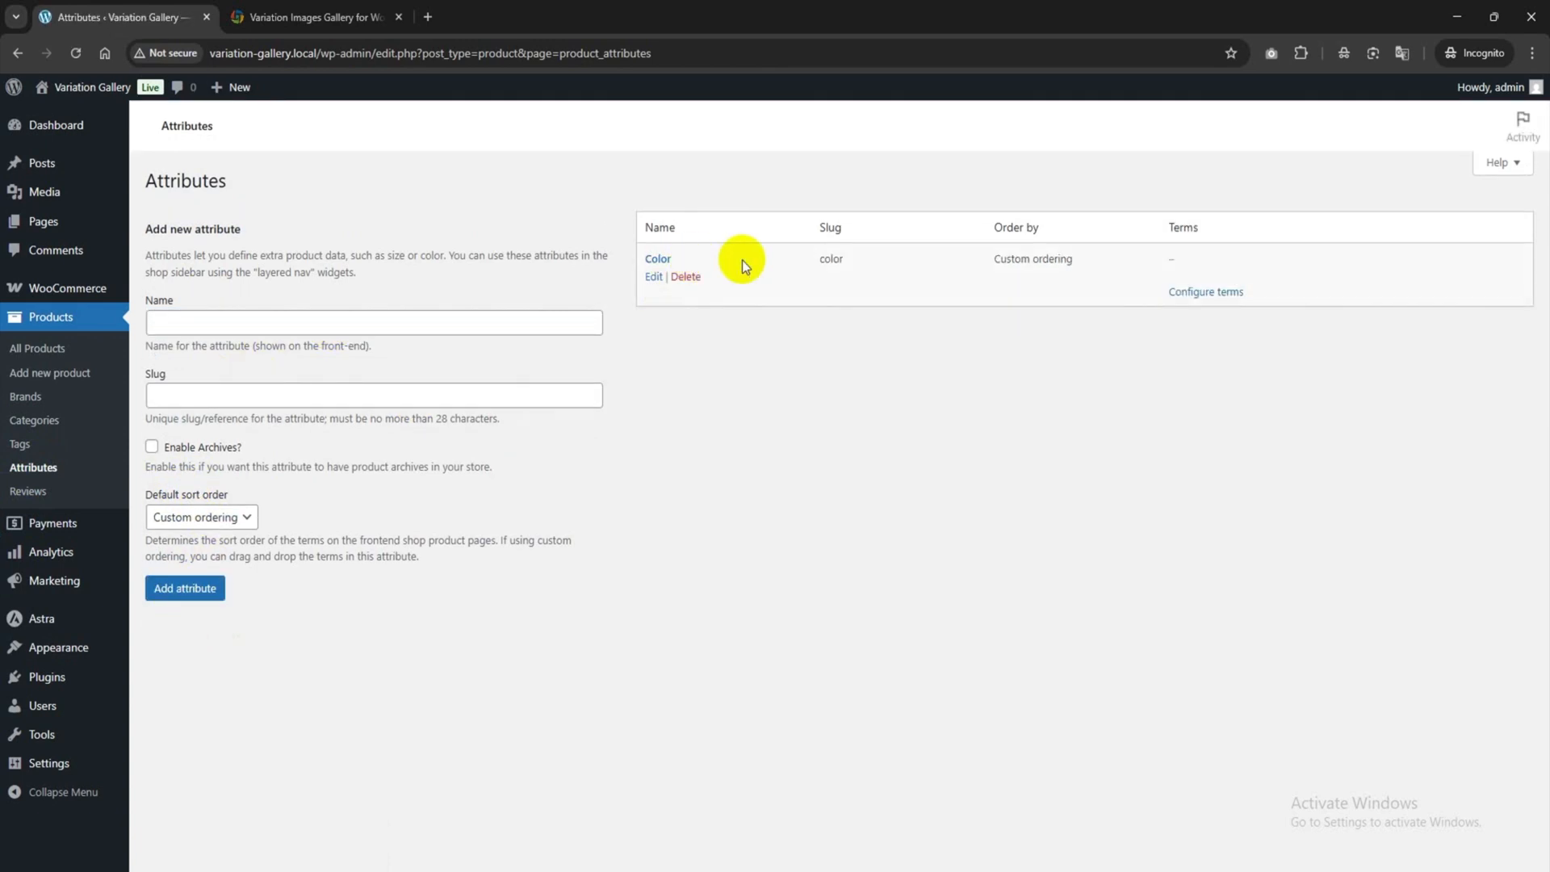
click(202, 323)
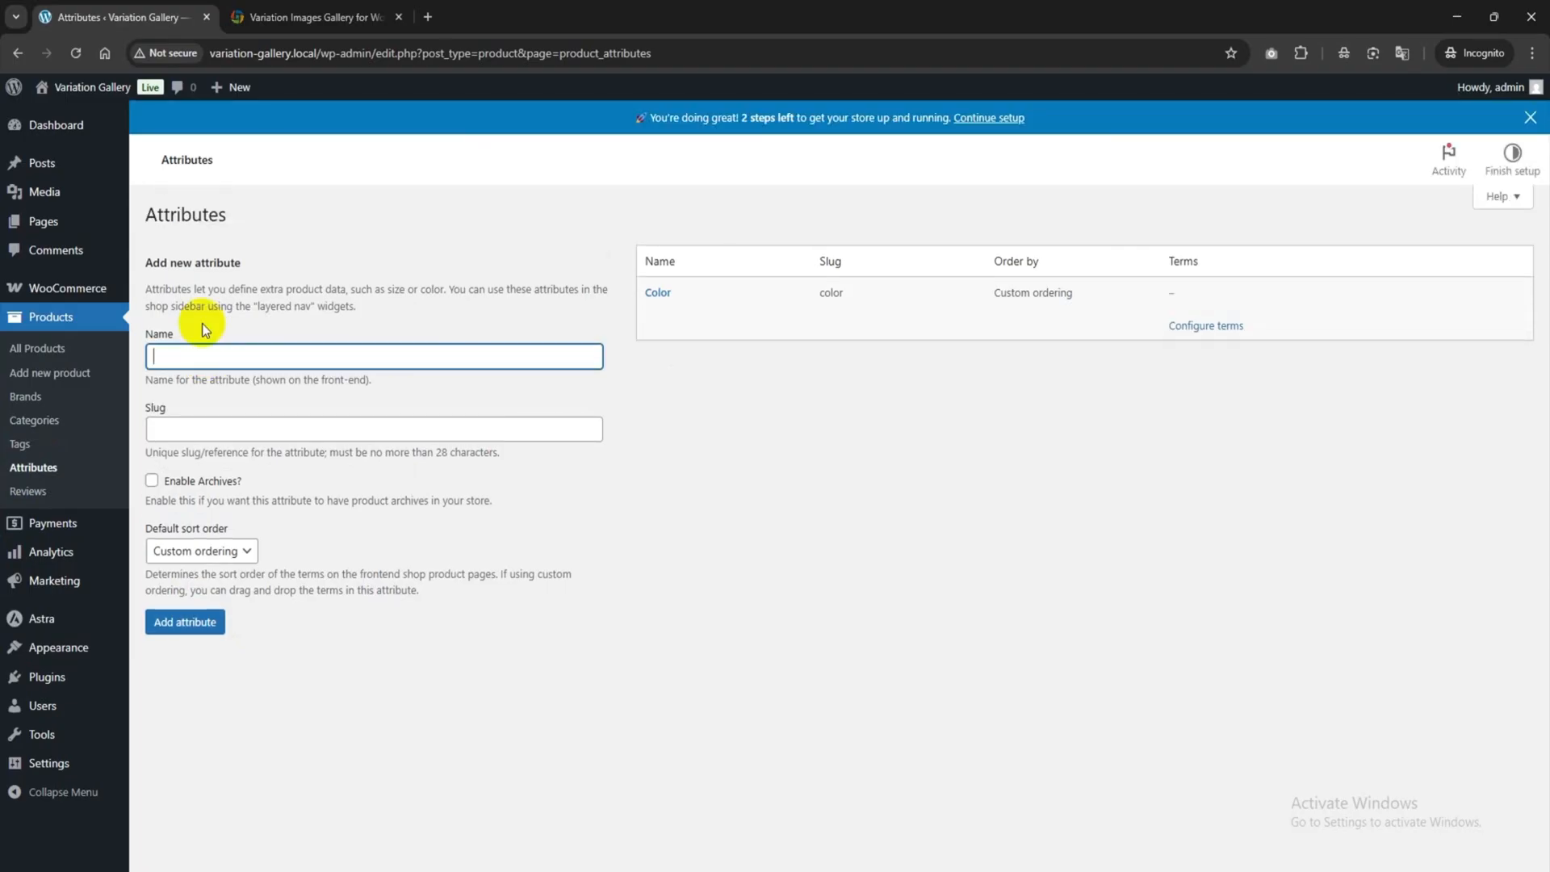
text(Size)
click(201, 633)
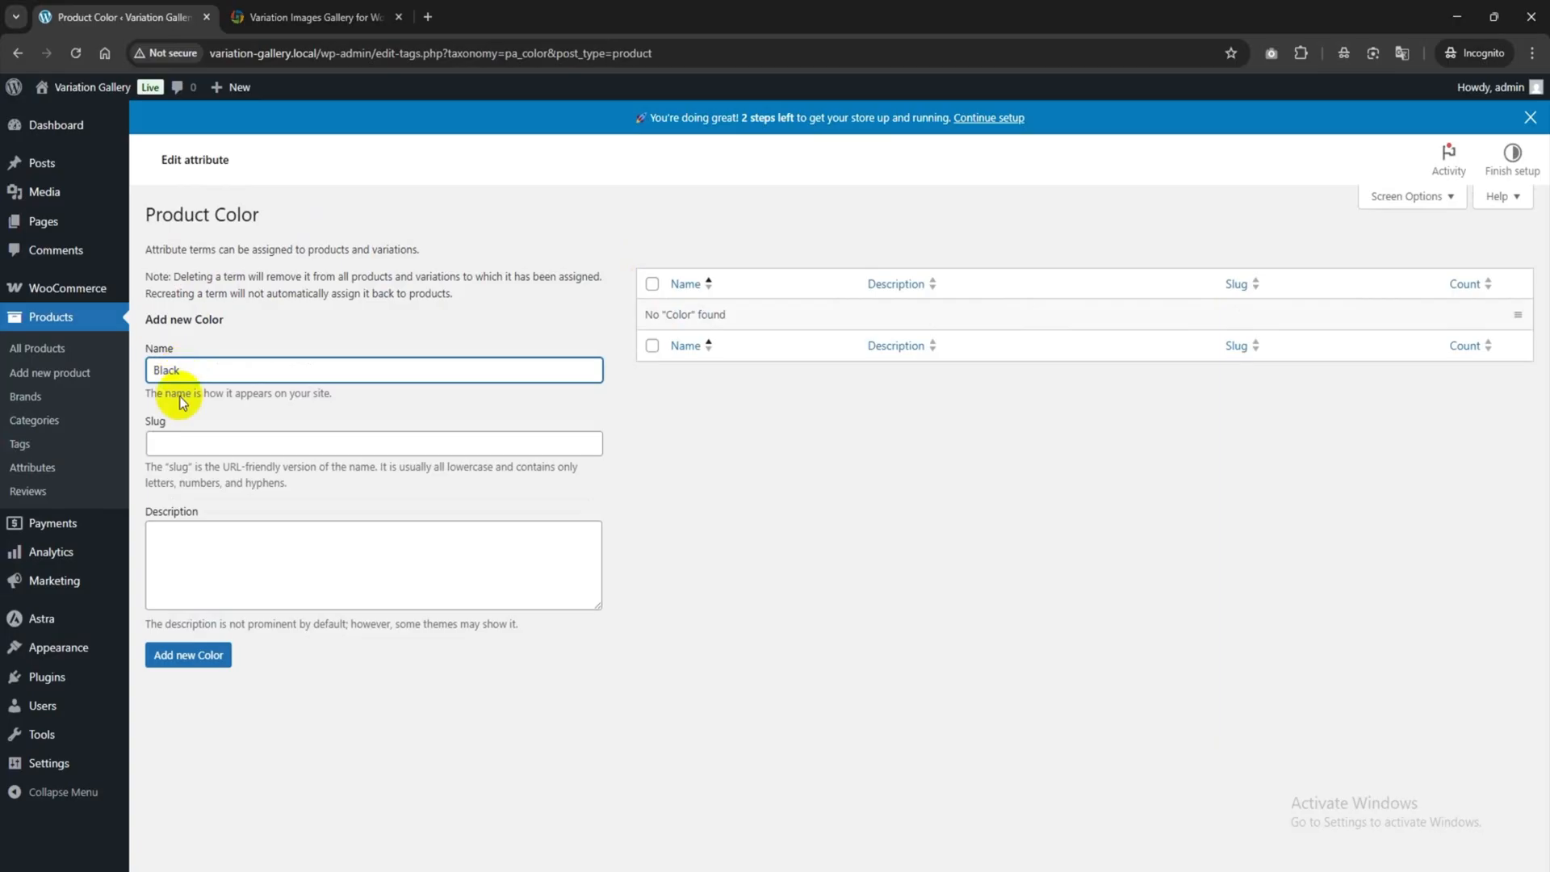
Add Black, Purple and Blue as Color terms, then go back to the attributes list.
click(194, 656)
mouse_move(701, 377)
click(210, 431)
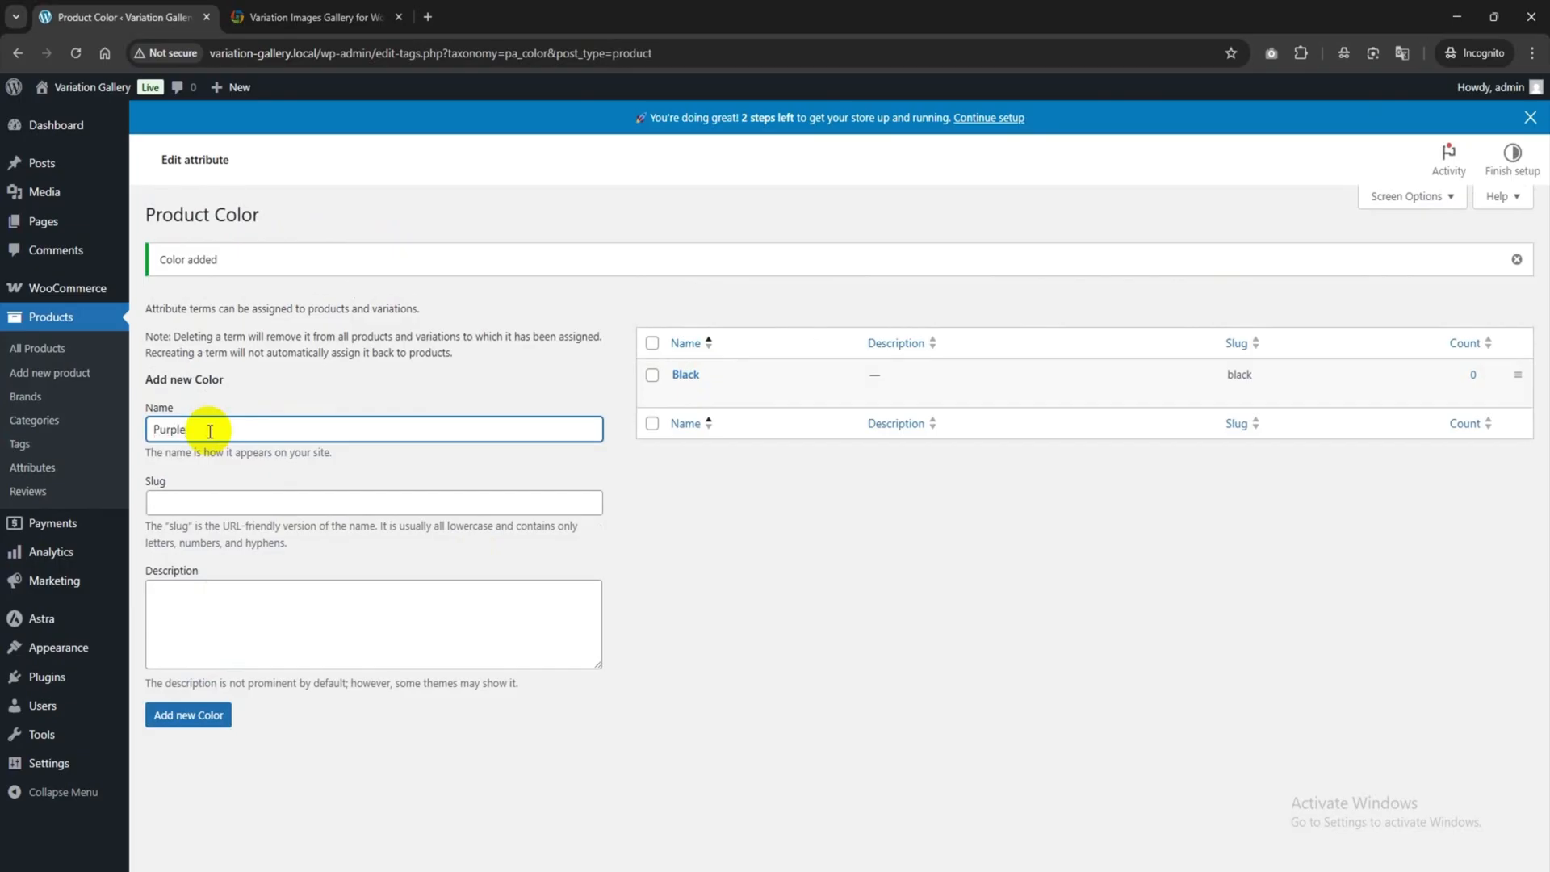
click(198, 715)
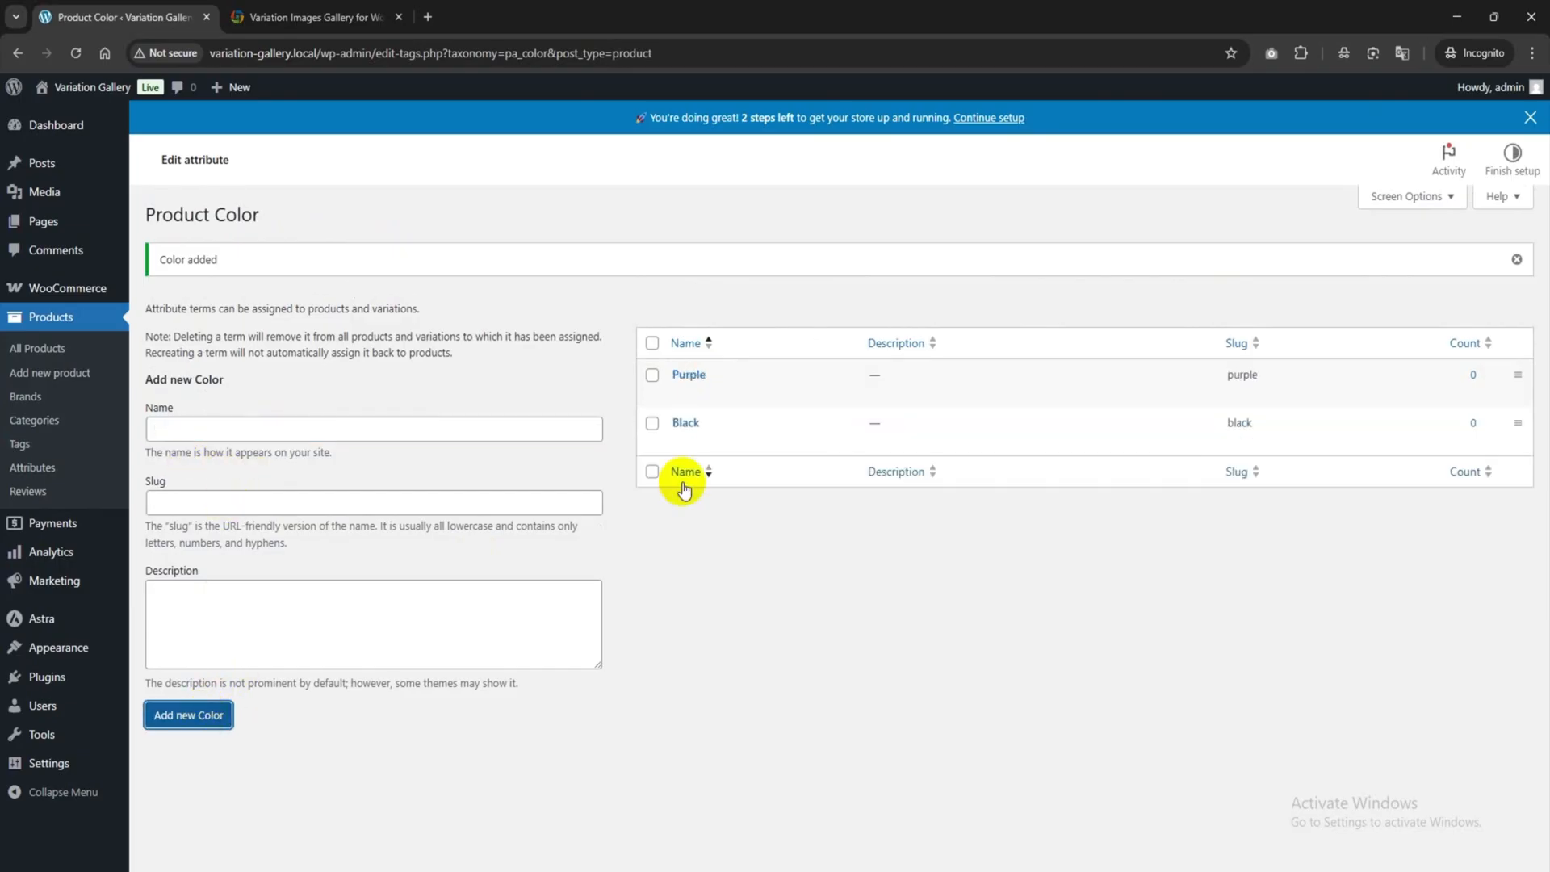
click(288, 433)
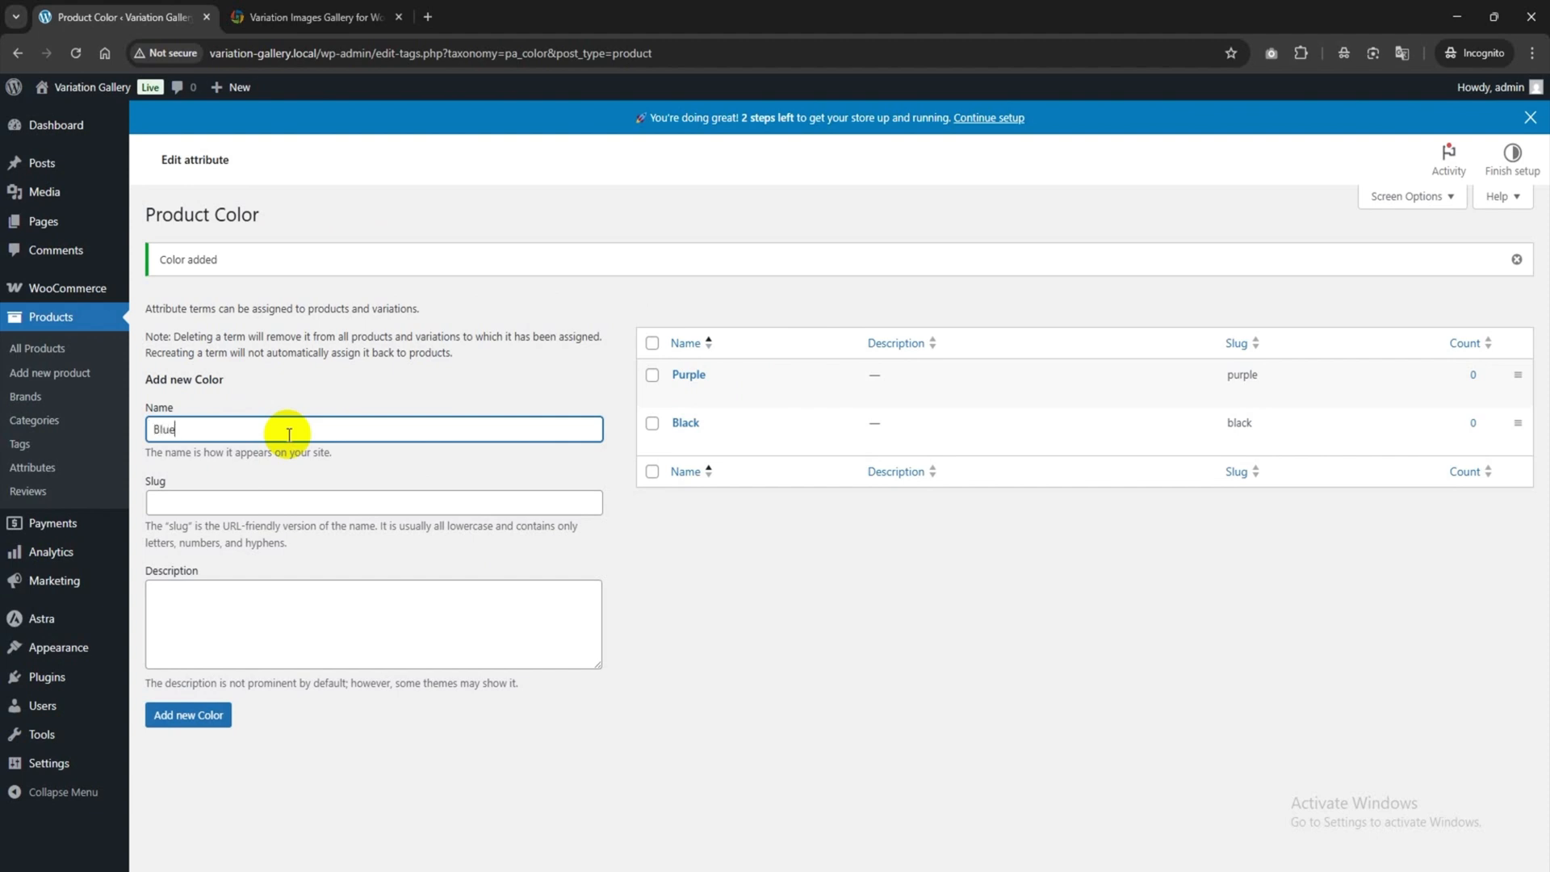
text(Blue)
click(204, 715)
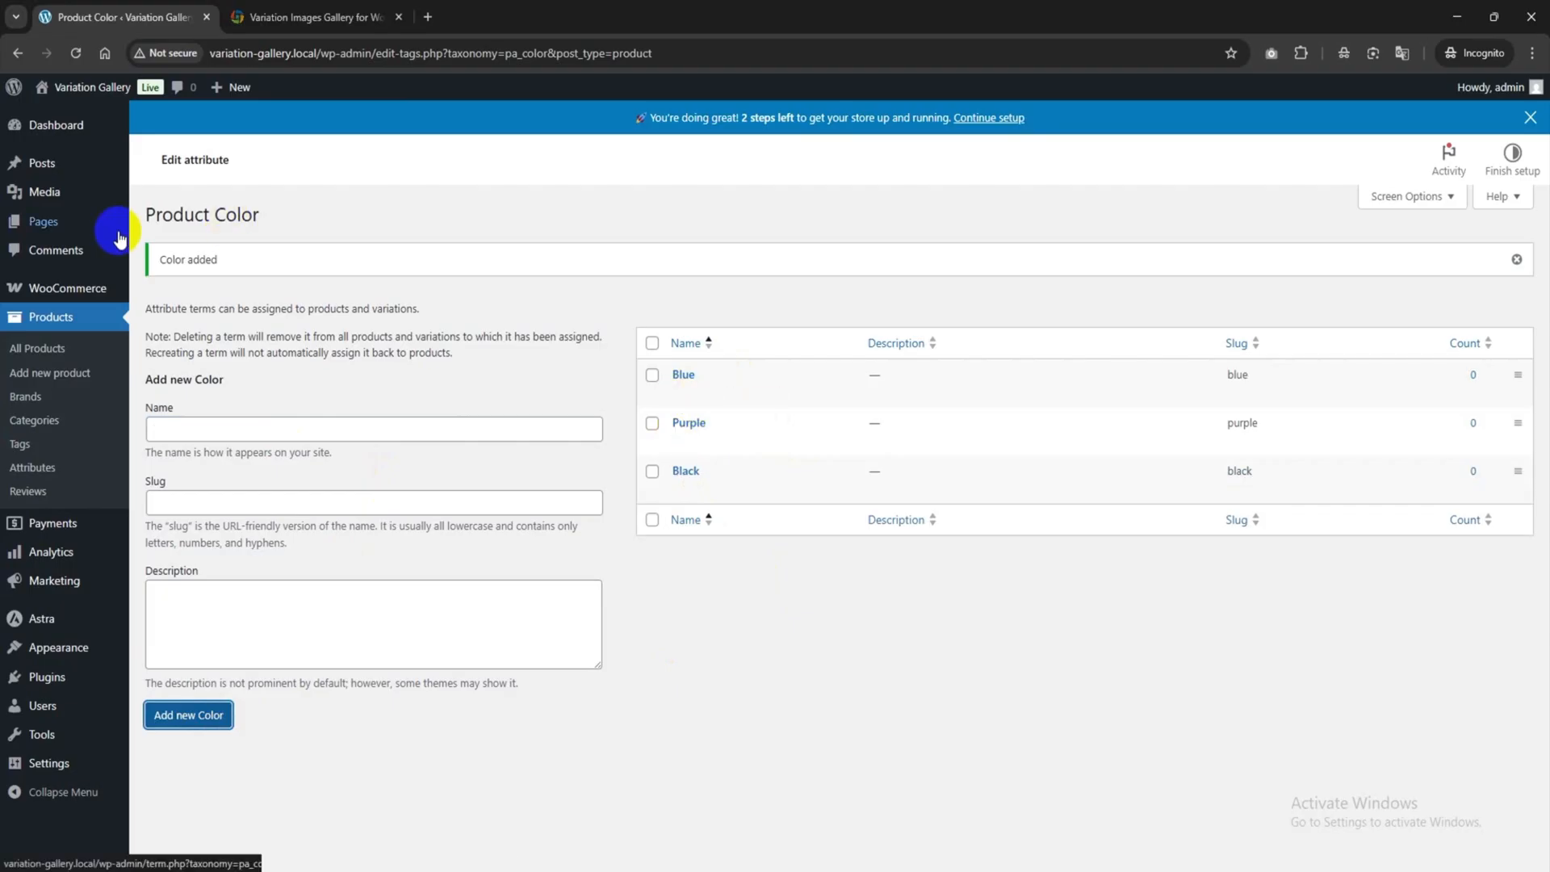
click(31, 467)
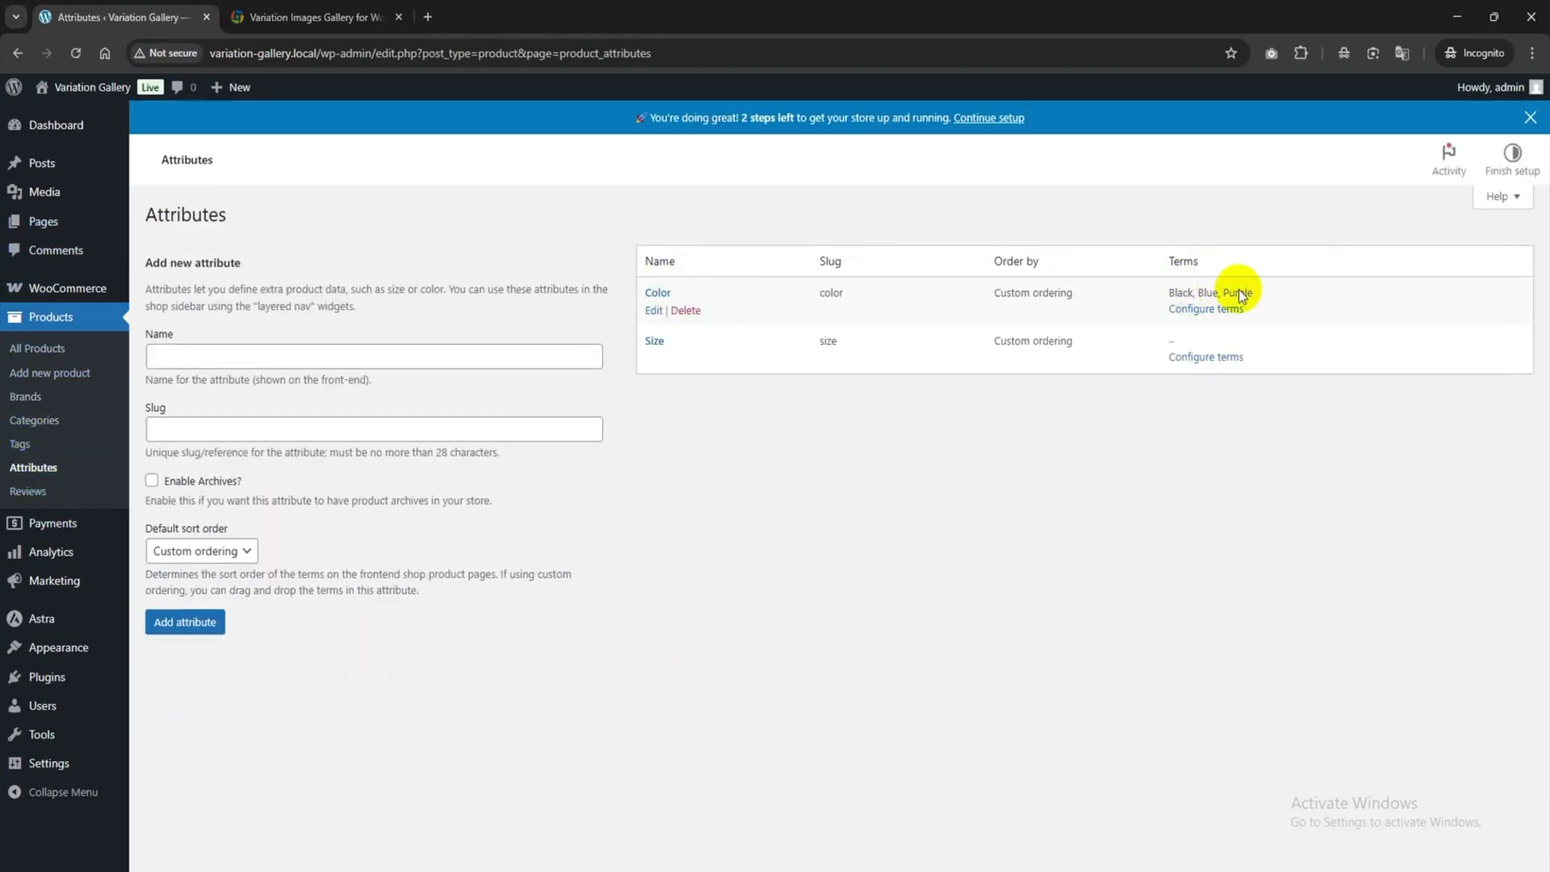
Add M, L and XL as Size terms and return to the attributes list.
click(1204, 358)
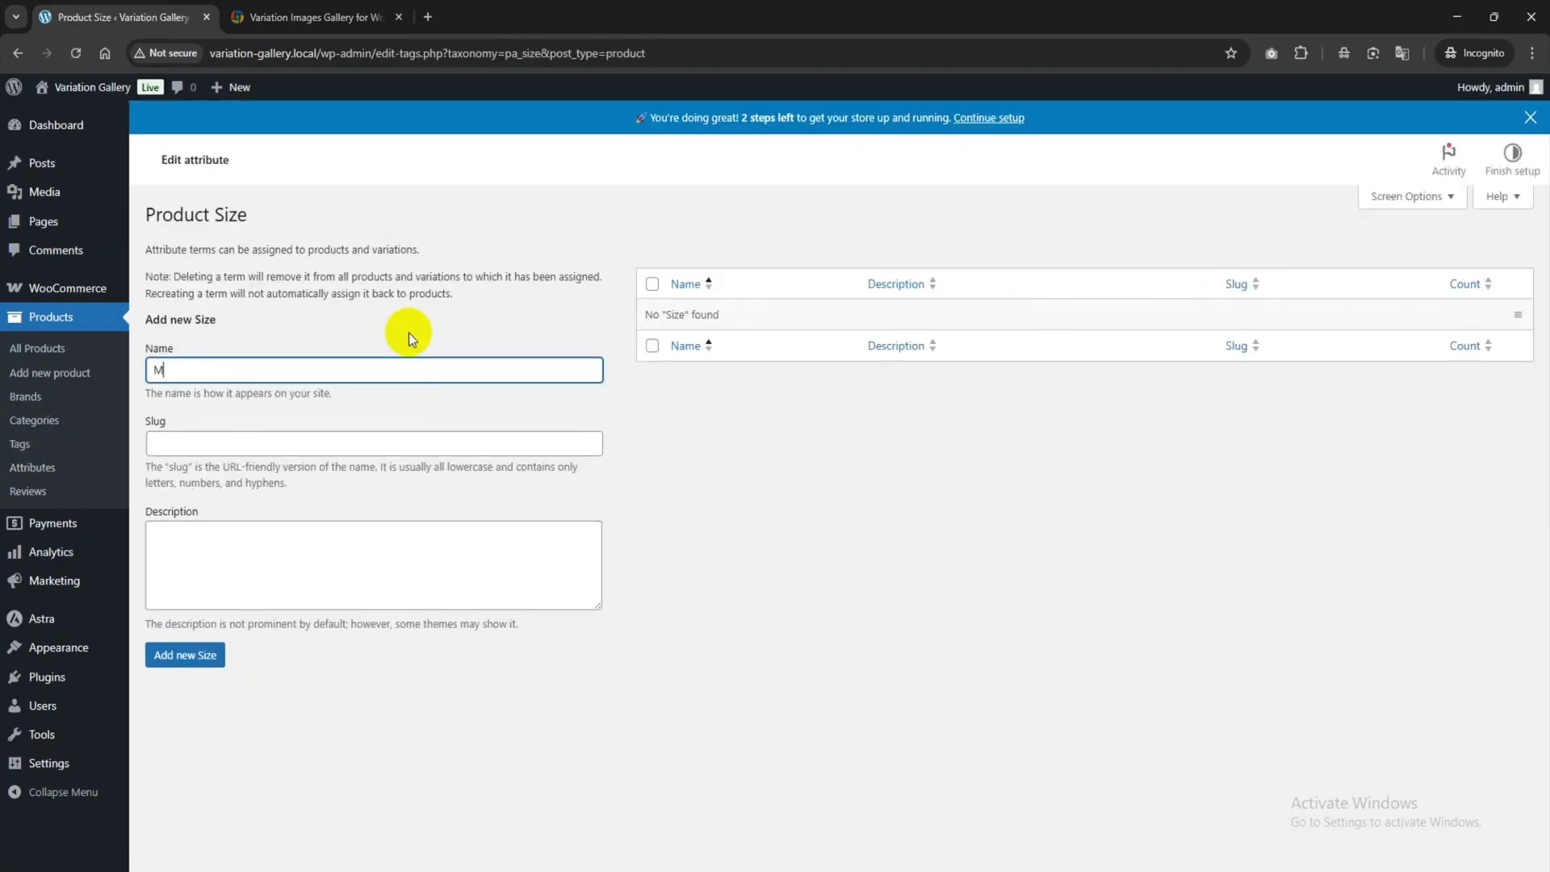
text(M)
click(184, 654)
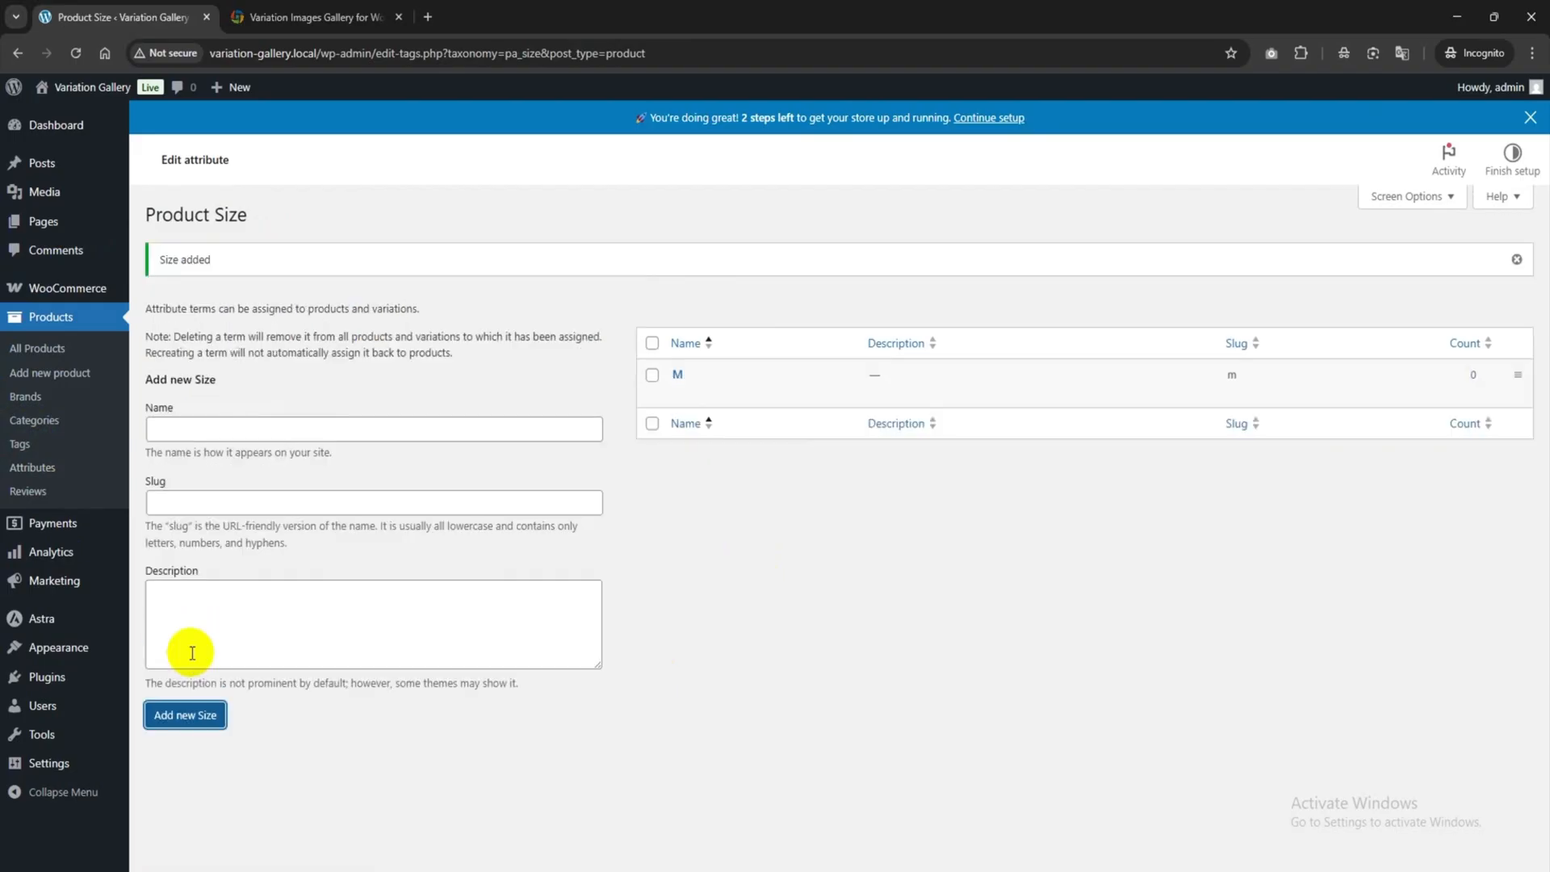
click(181, 430)
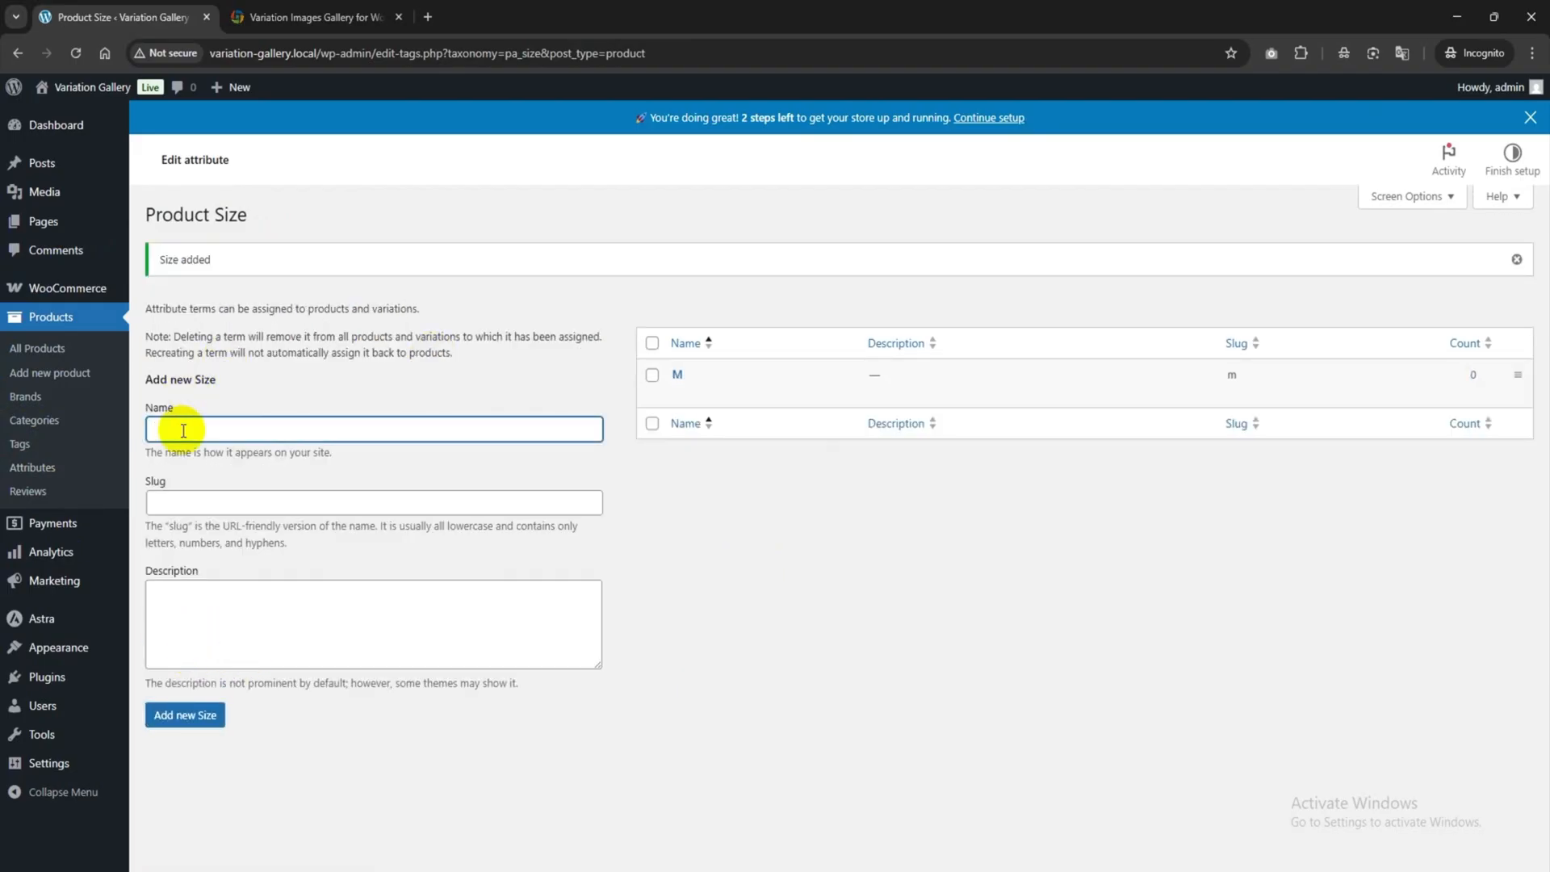
text(L)
click(187, 704)
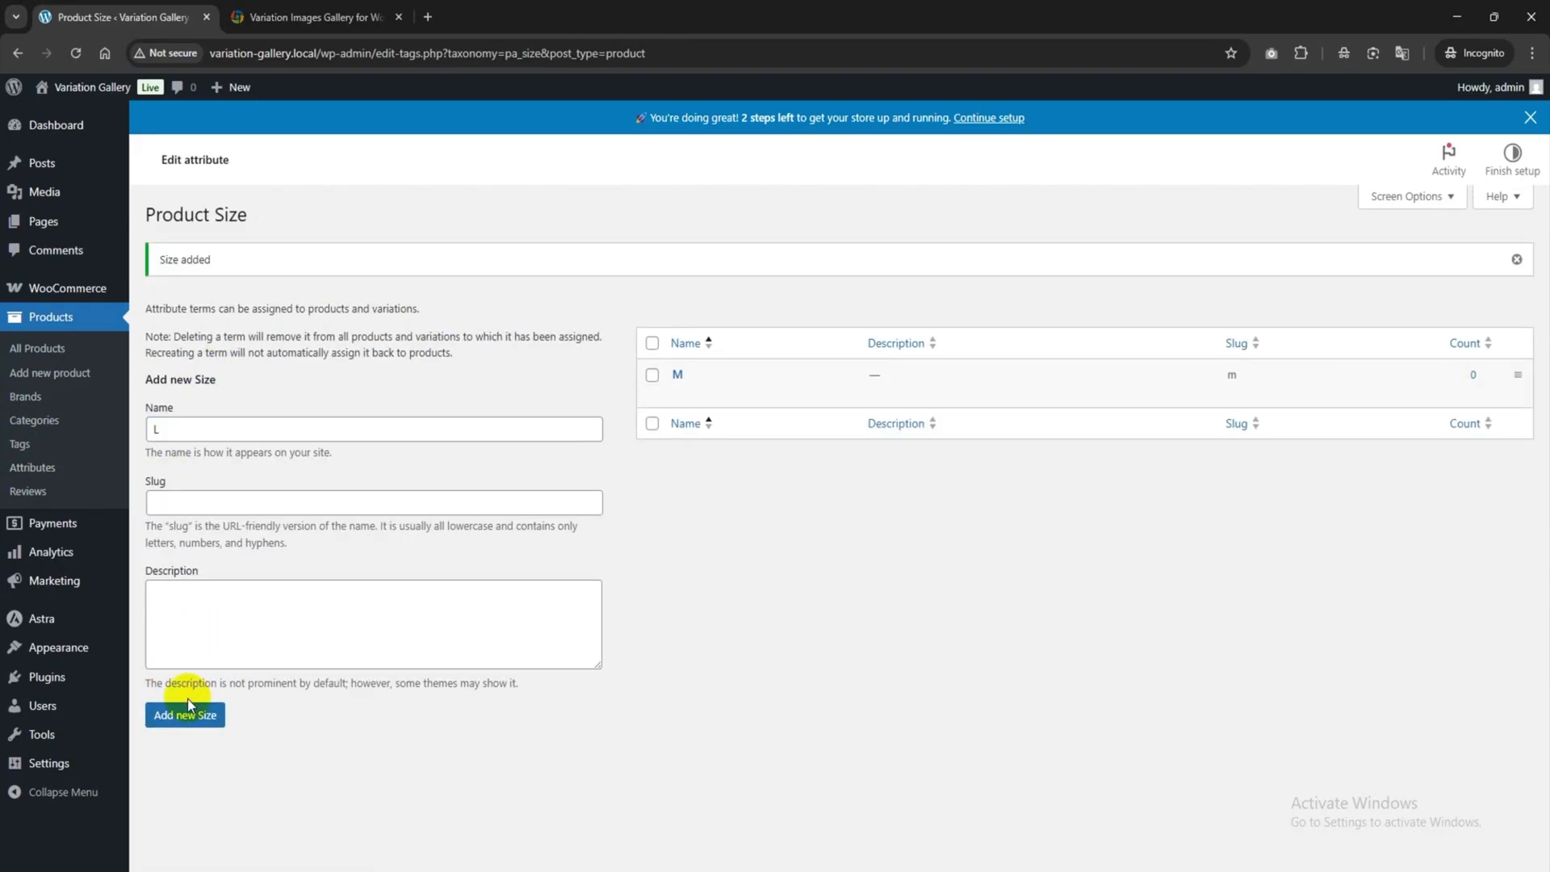
click(315, 433)
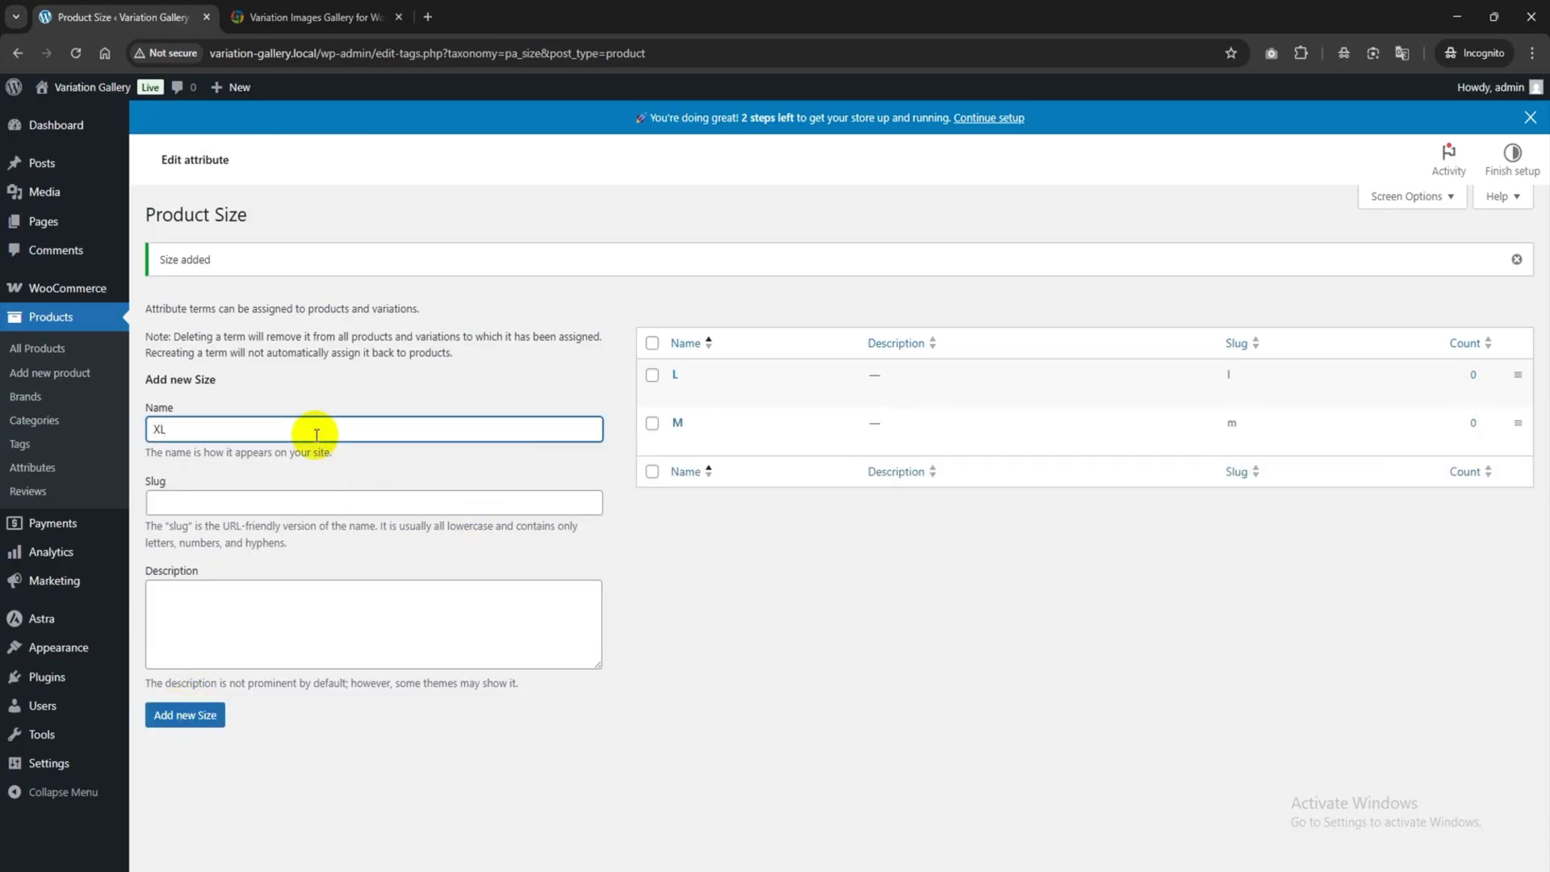
click(179, 712)
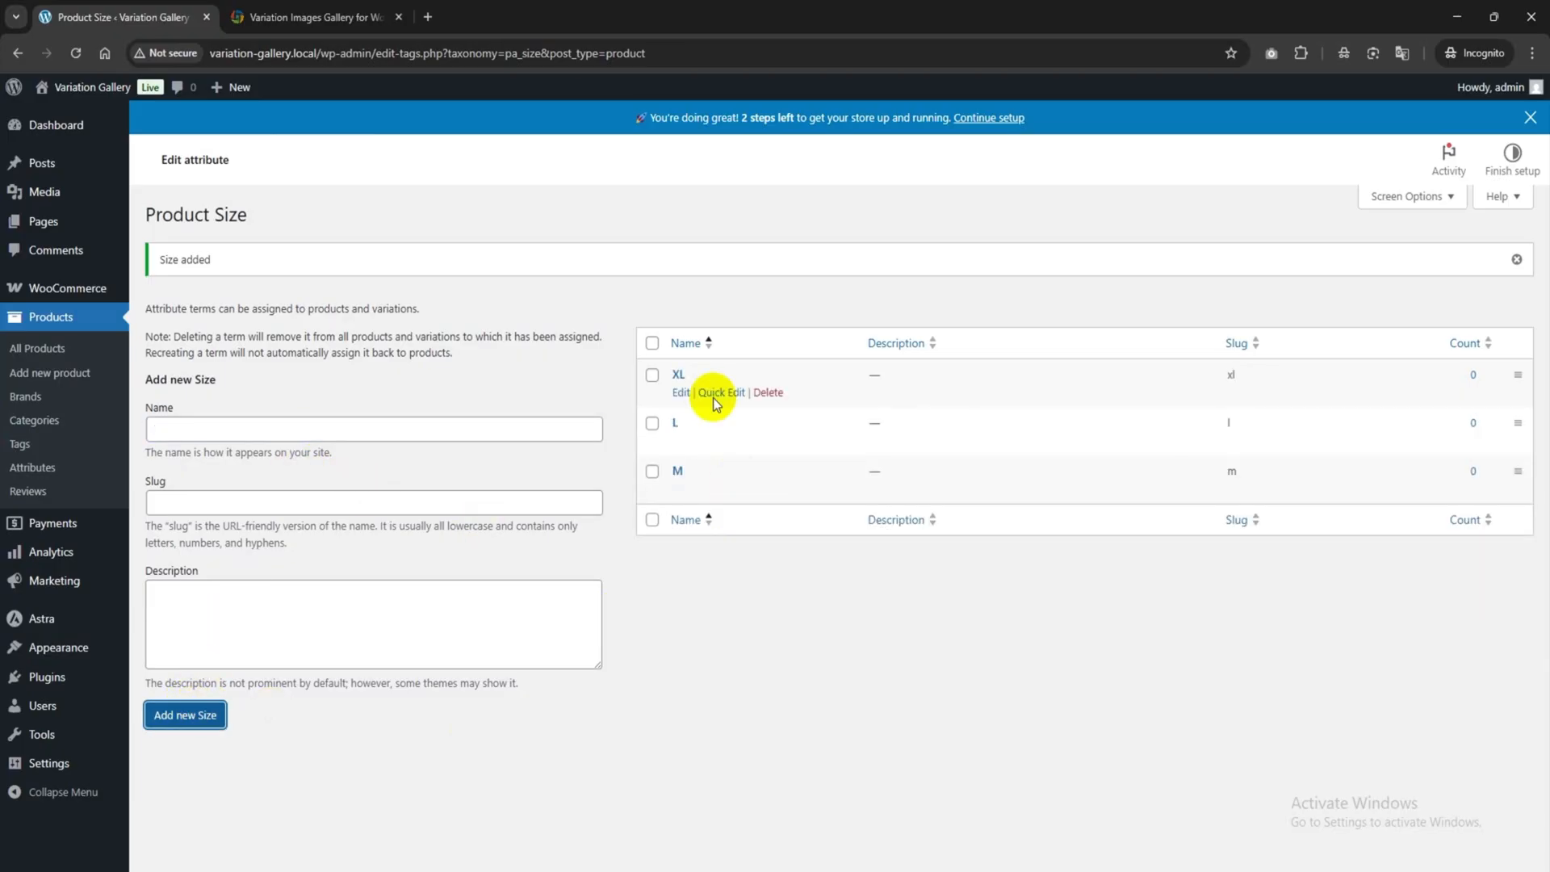
click(52, 479)
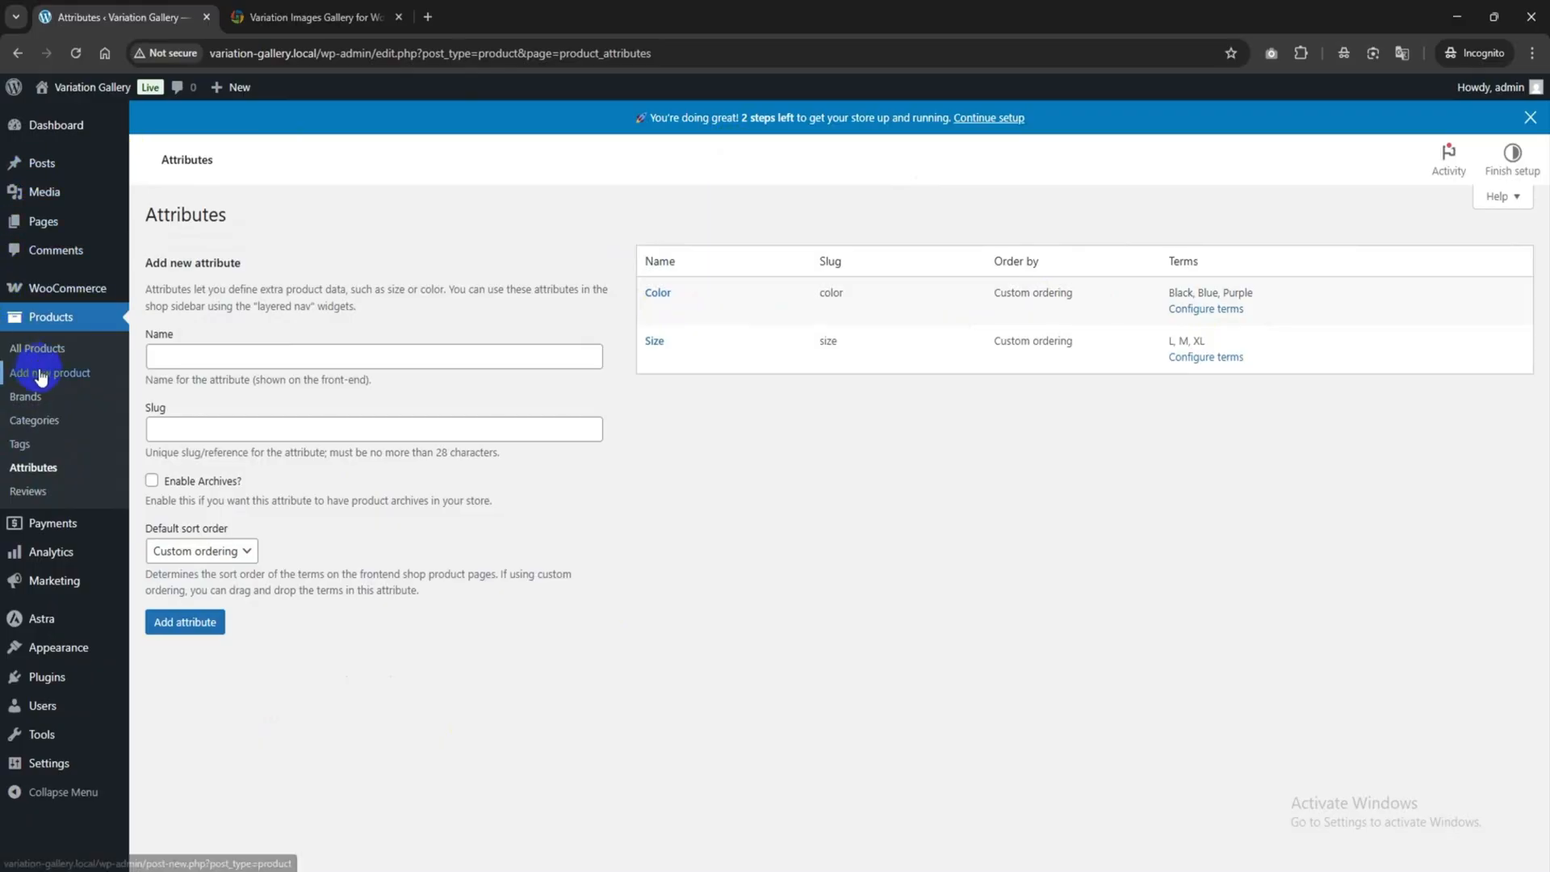
right_click(42, 376)
Create the T-shirt product in a new tab with pasted Lorem Ipsum description and short description.
click(76, 390)
click(325, 8)
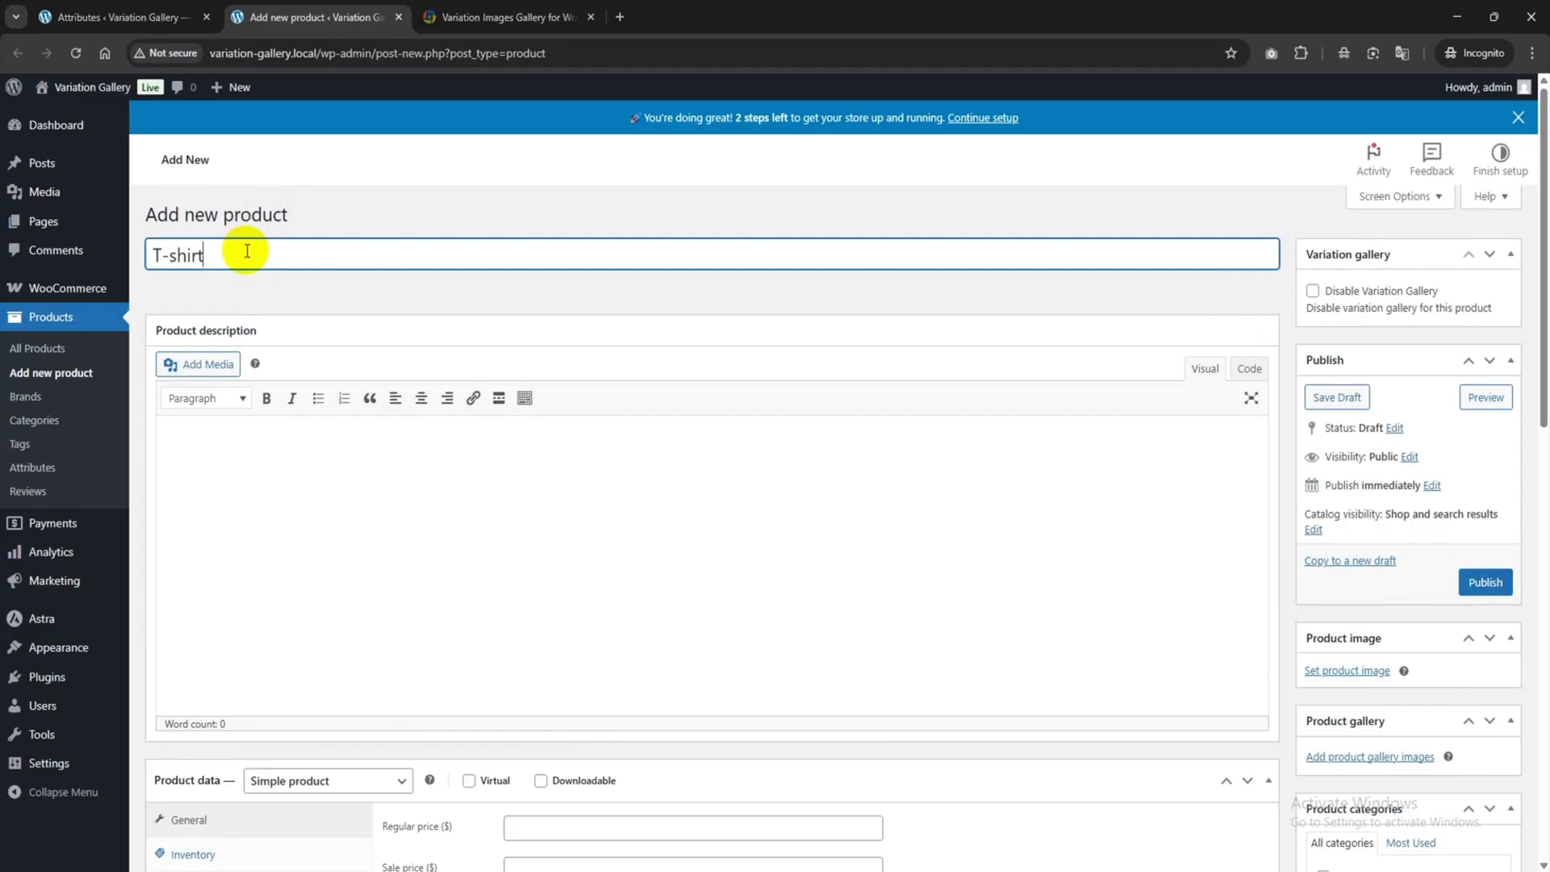
click(223, 474)
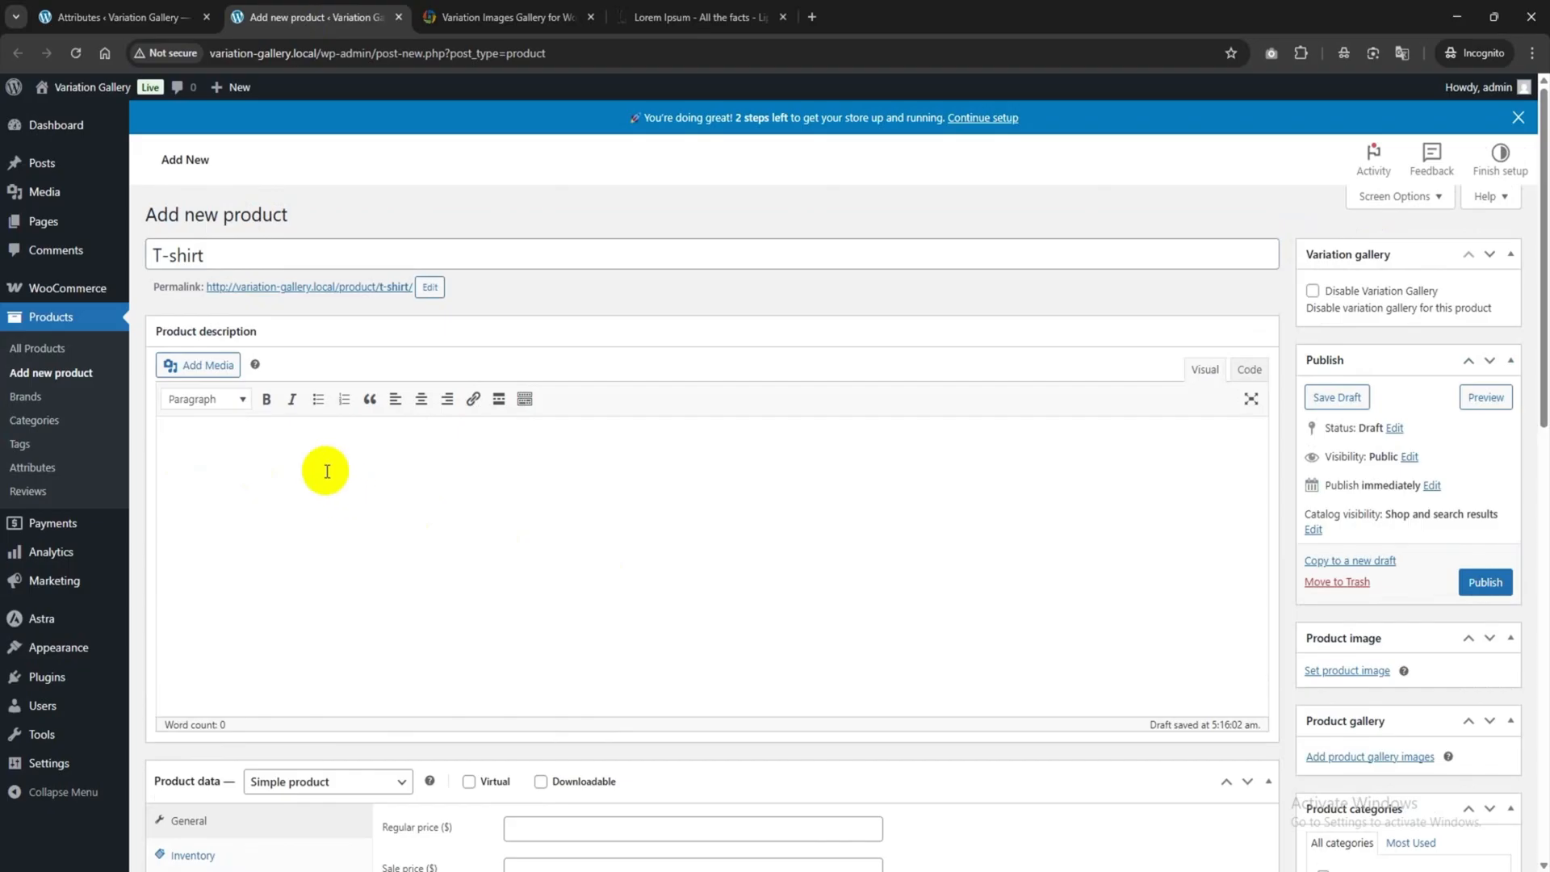
text(It is a long established fact that a reader will be distracted by the readable content of a page when looking at its layout. The point of using Lorem Ipsum is that it has a more-or-less normal distribution of letters, as opposed to using 'Content here, content here', making it look like readable English.)
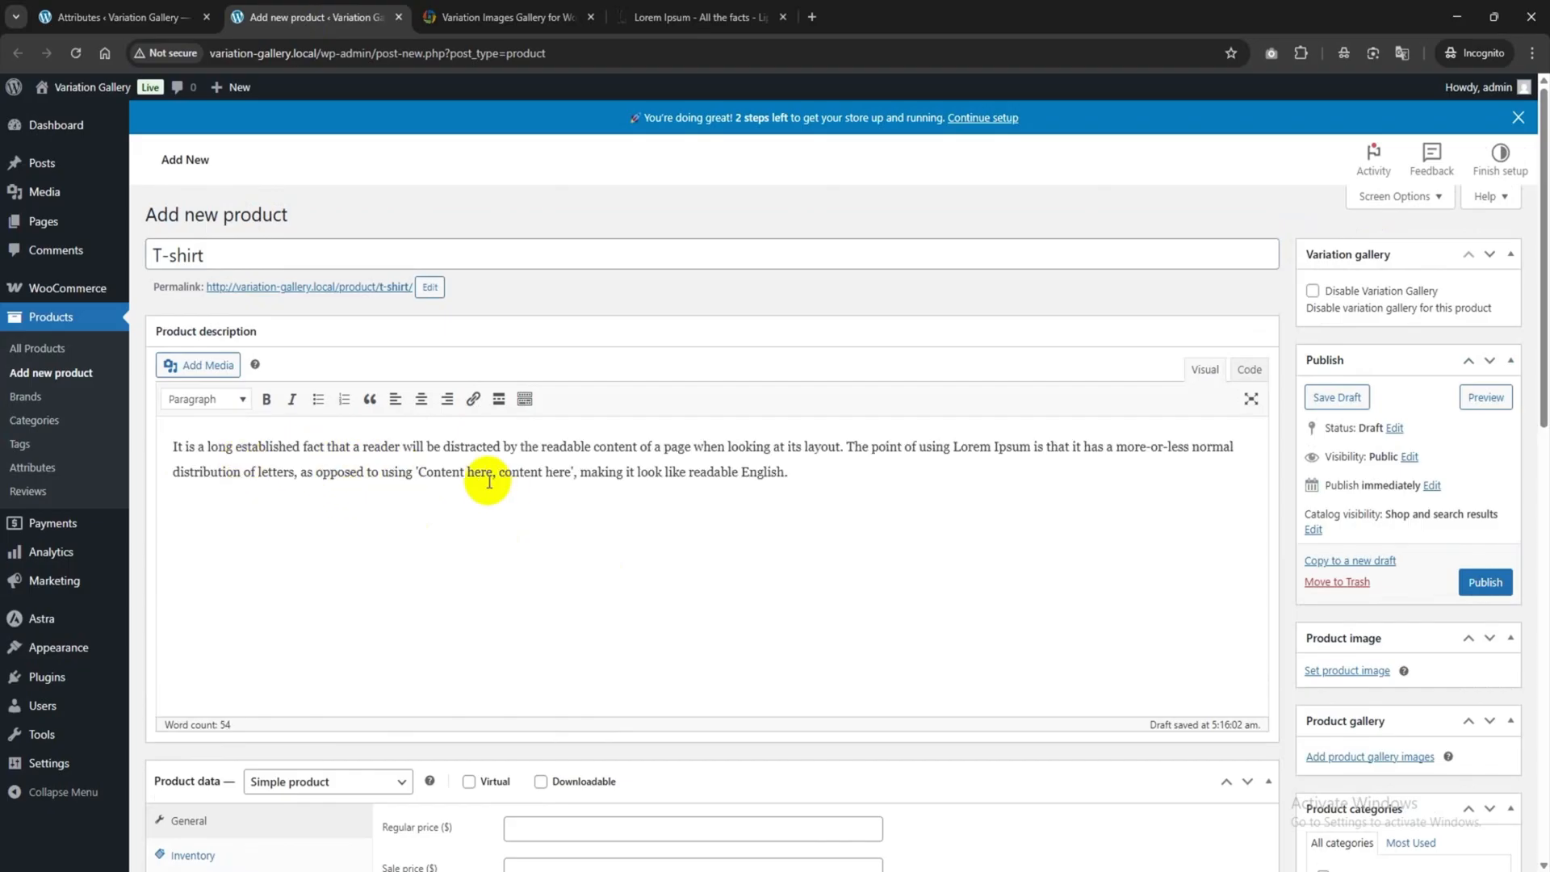
scroll(489, 482, down, 3)
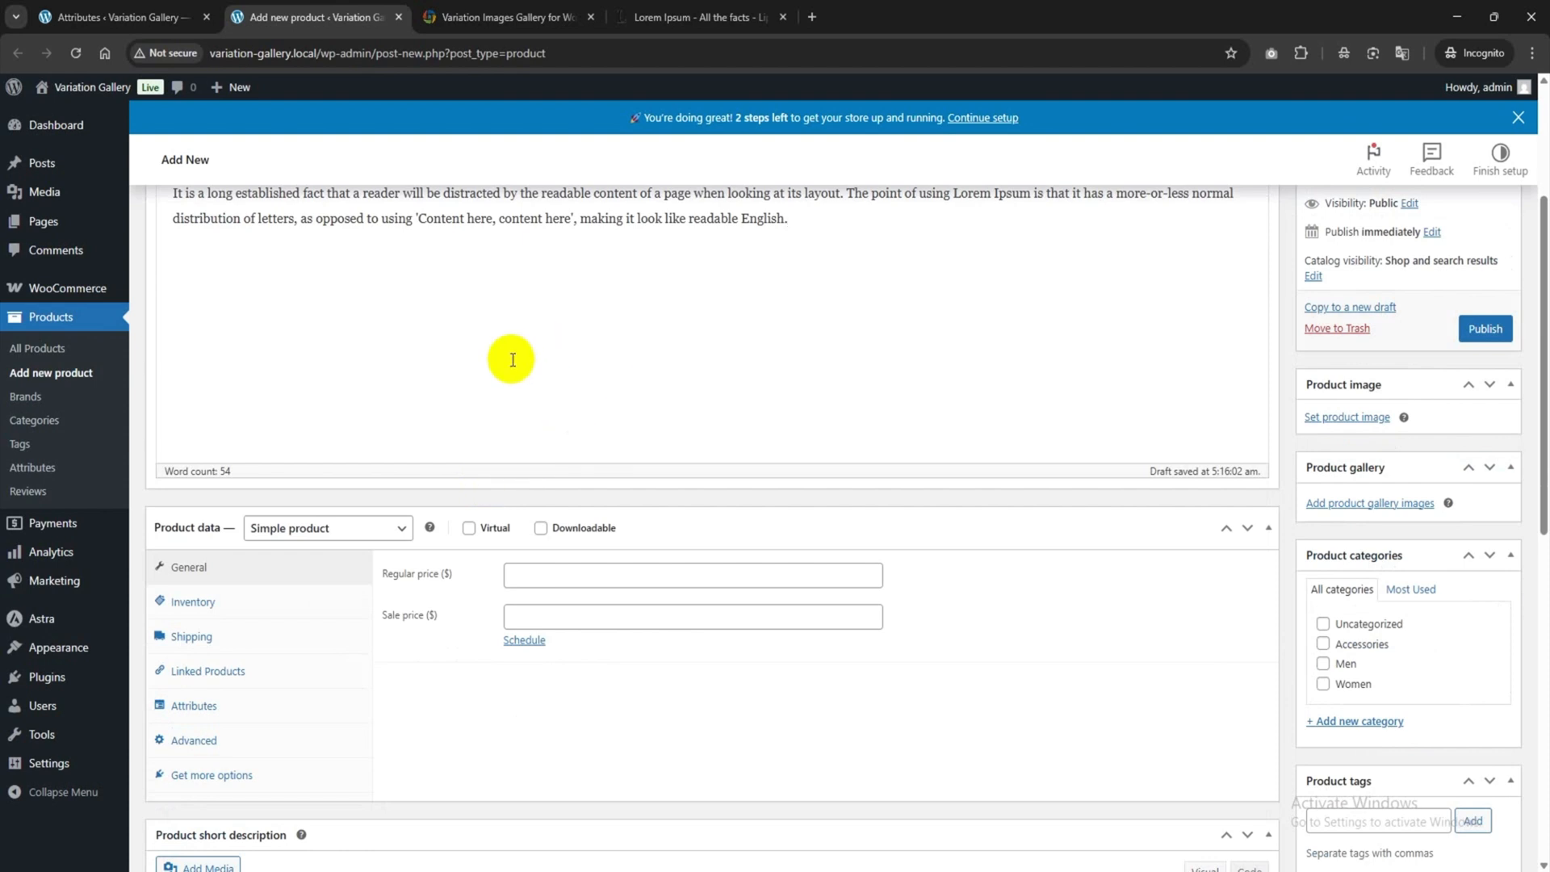
scroll(512, 360, down, 5)
click(259, 550)
text(It is a long established fact that a reader will be distracted by the readable content of a page when looking at its layout. The point of using Lorem Ipsum is that it has a more-or-less normal distribution of letters, as opposed to using 'Content here, content here', making it look like readable English.)
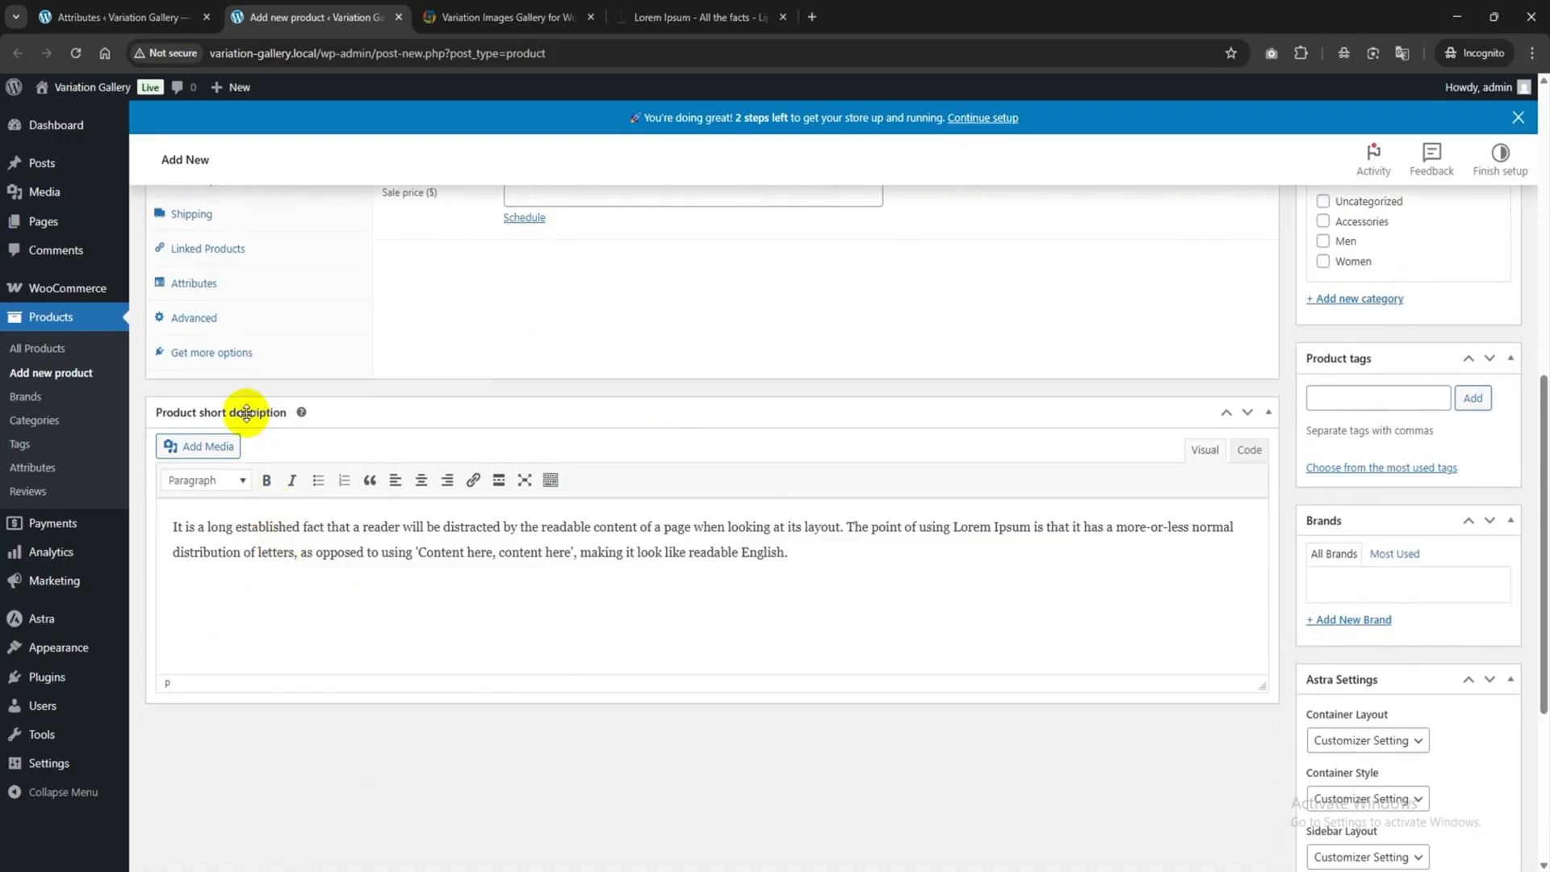
scroll(1005, 722, up, 4)
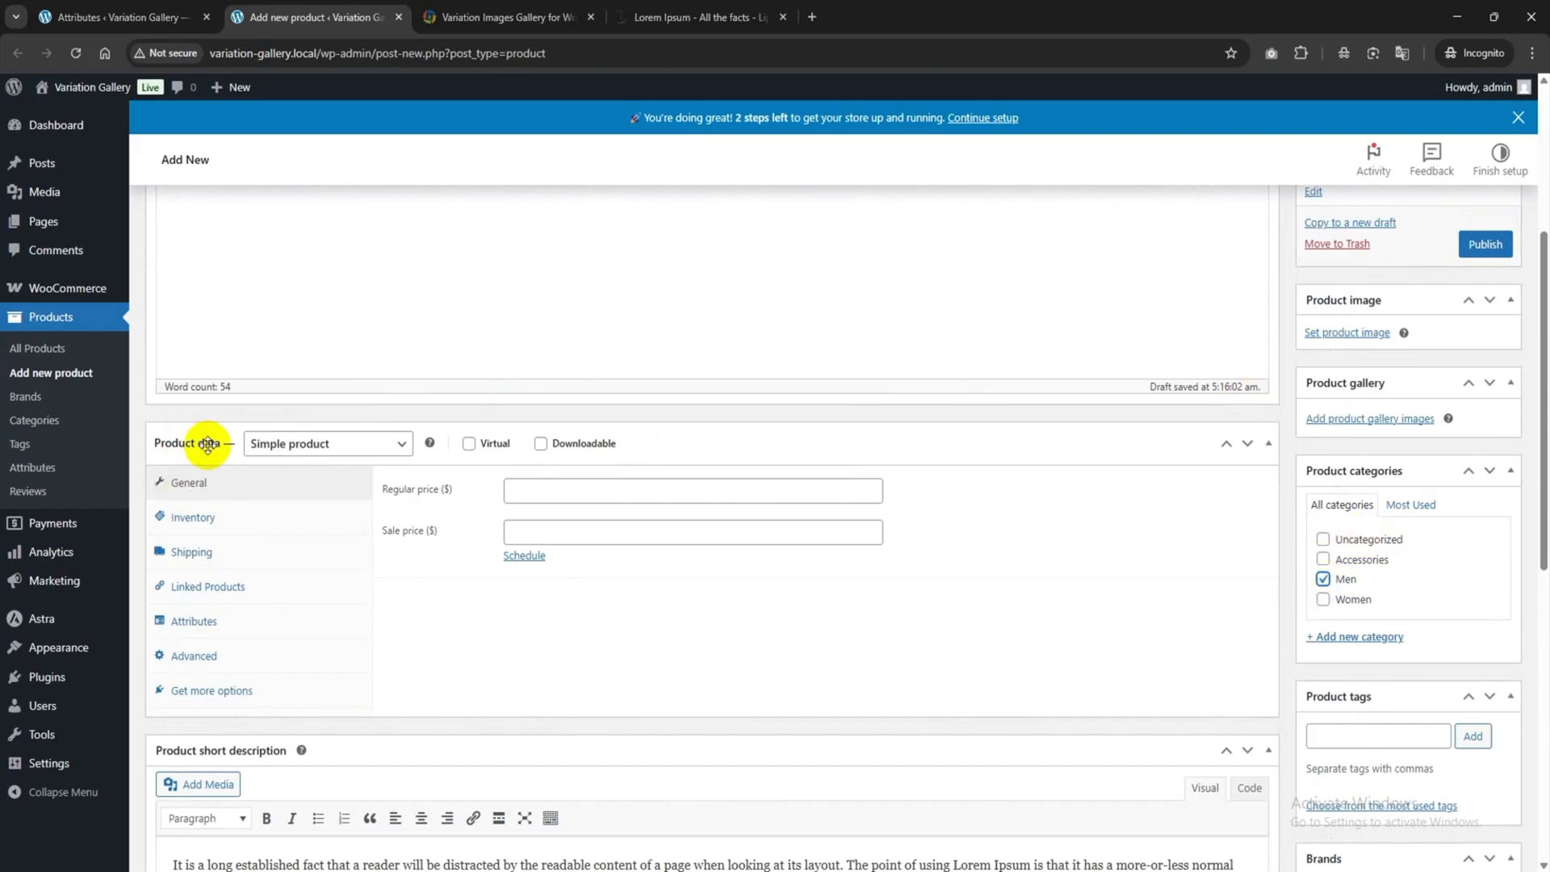
Make the T-shirt a Variable product and add Color with all values Black, Blue, Purple.
click(325, 449)
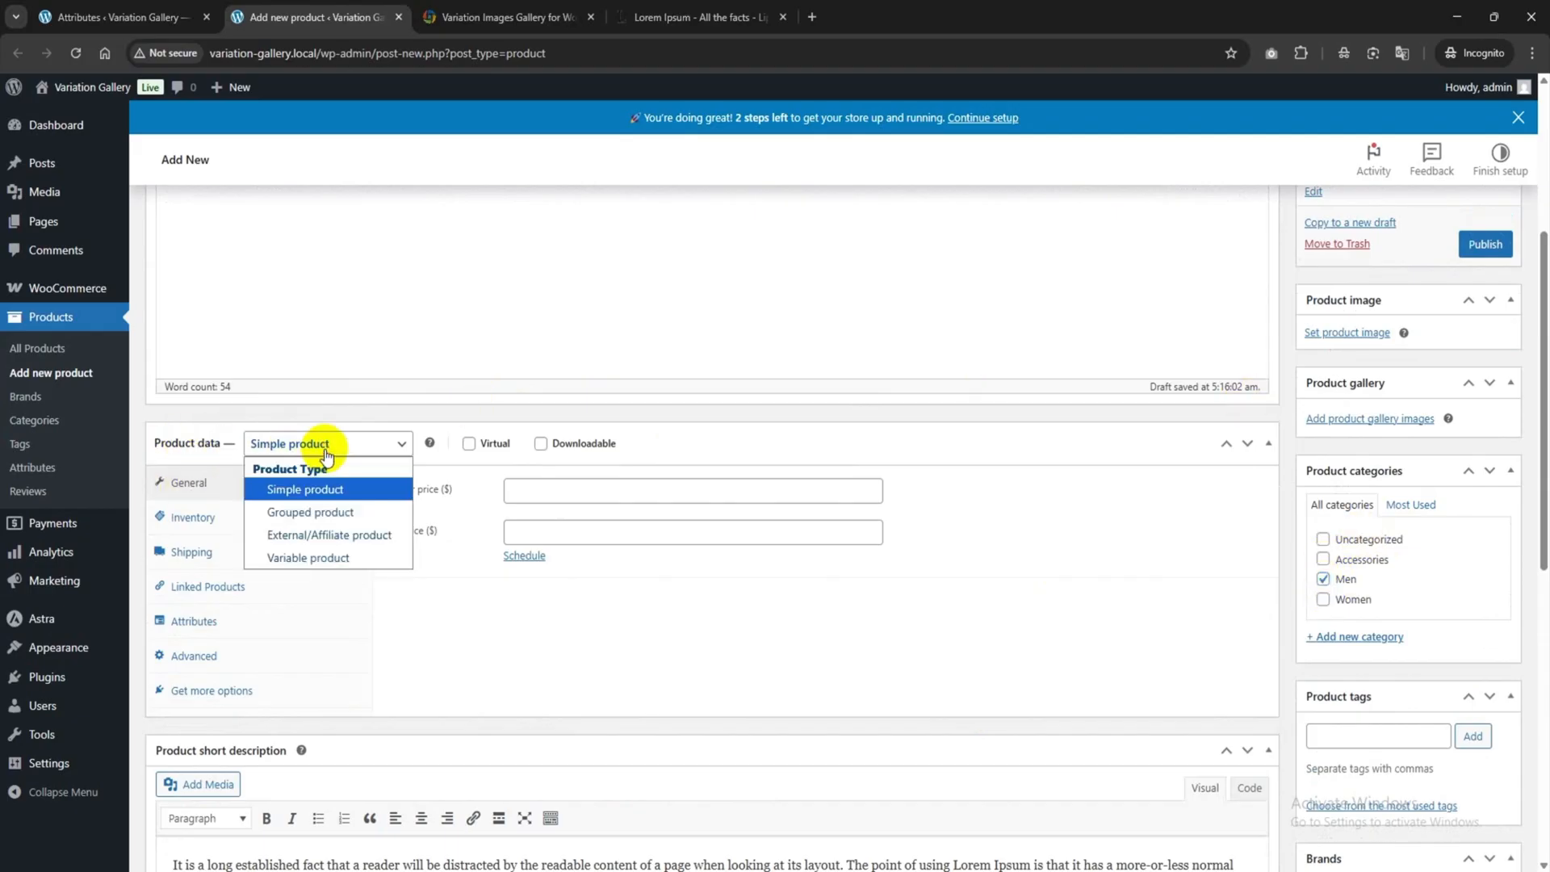
click(323, 557)
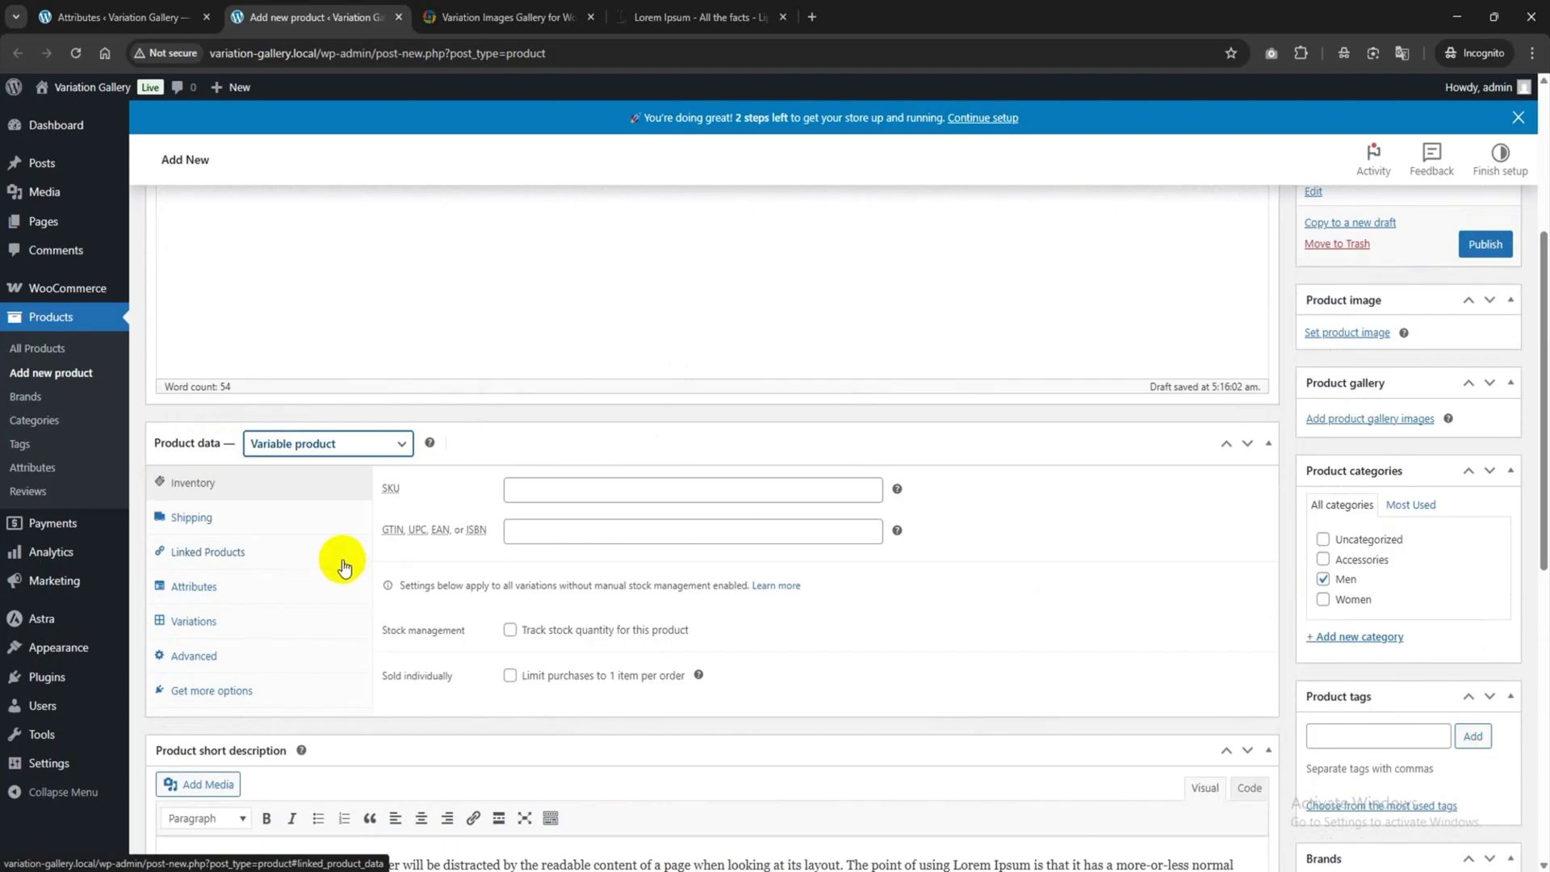
click(193, 590)
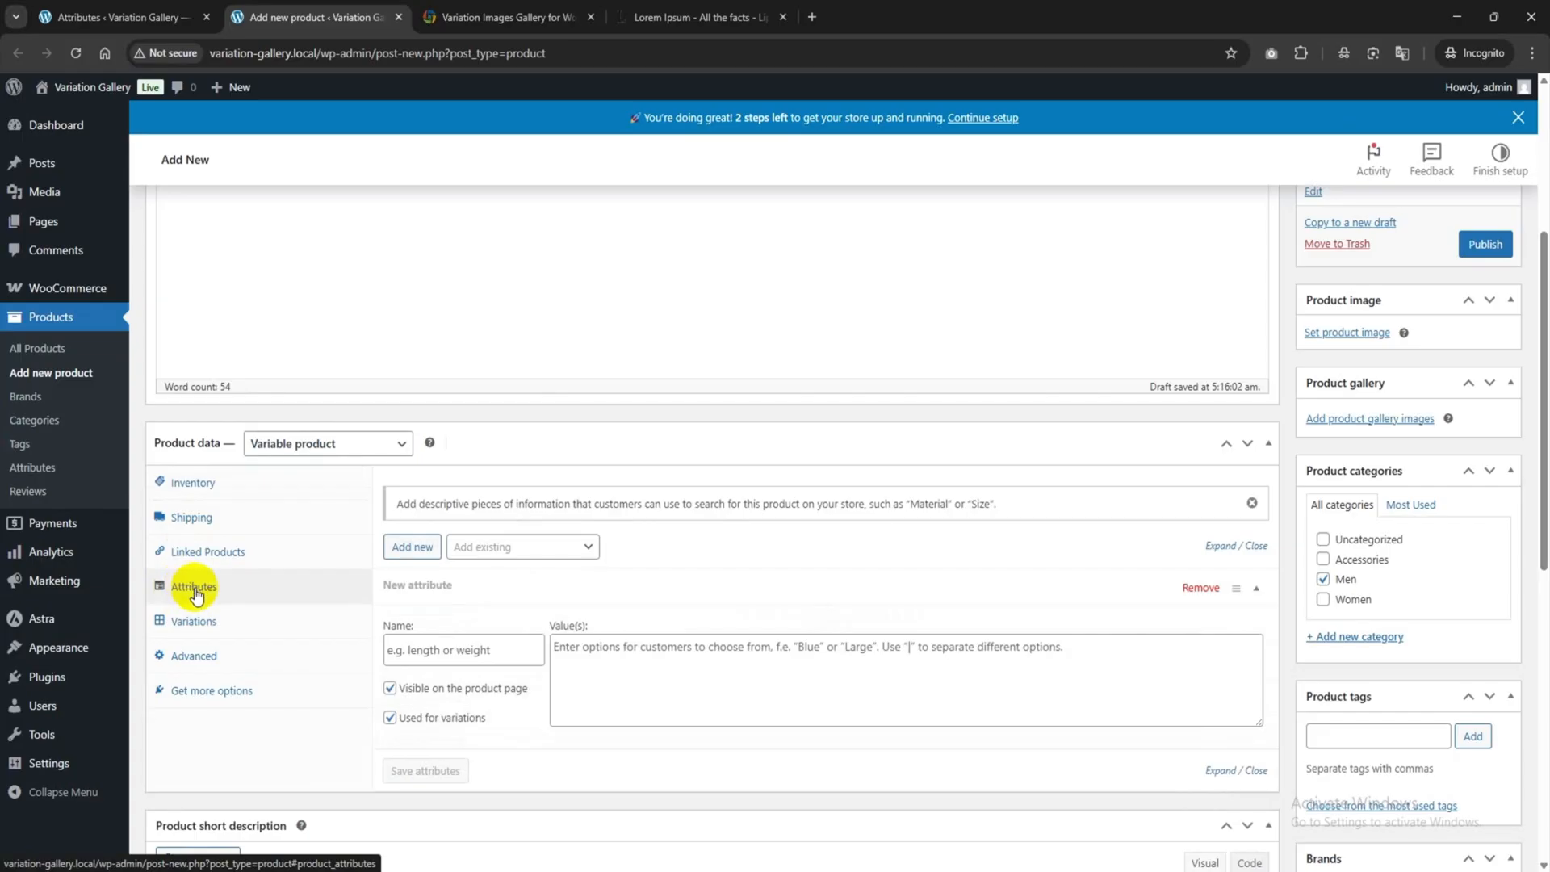
click(545, 551)
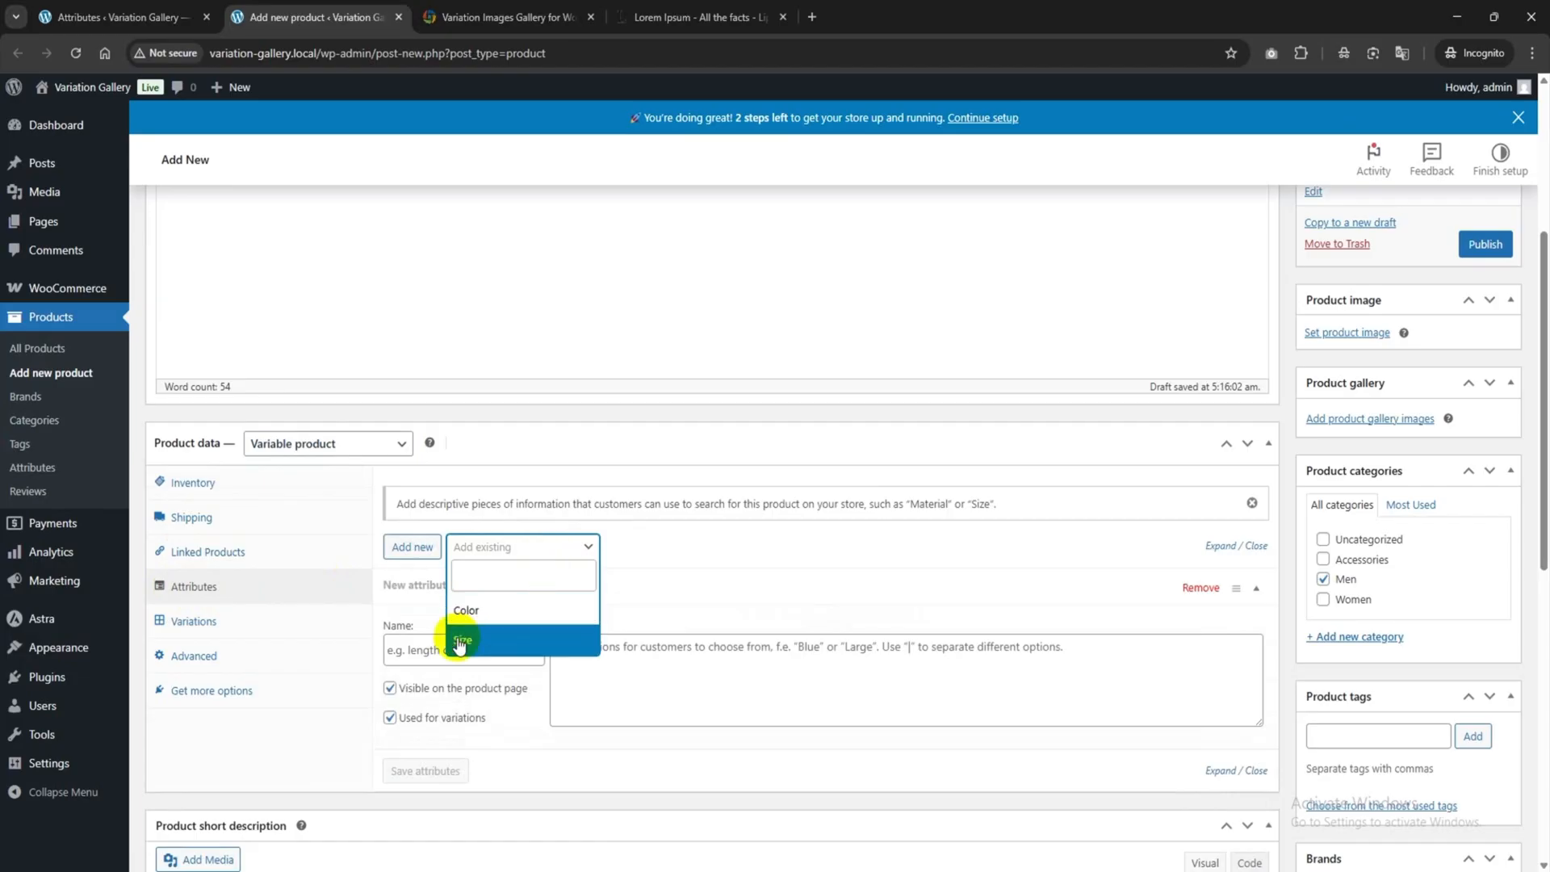
click(496, 611)
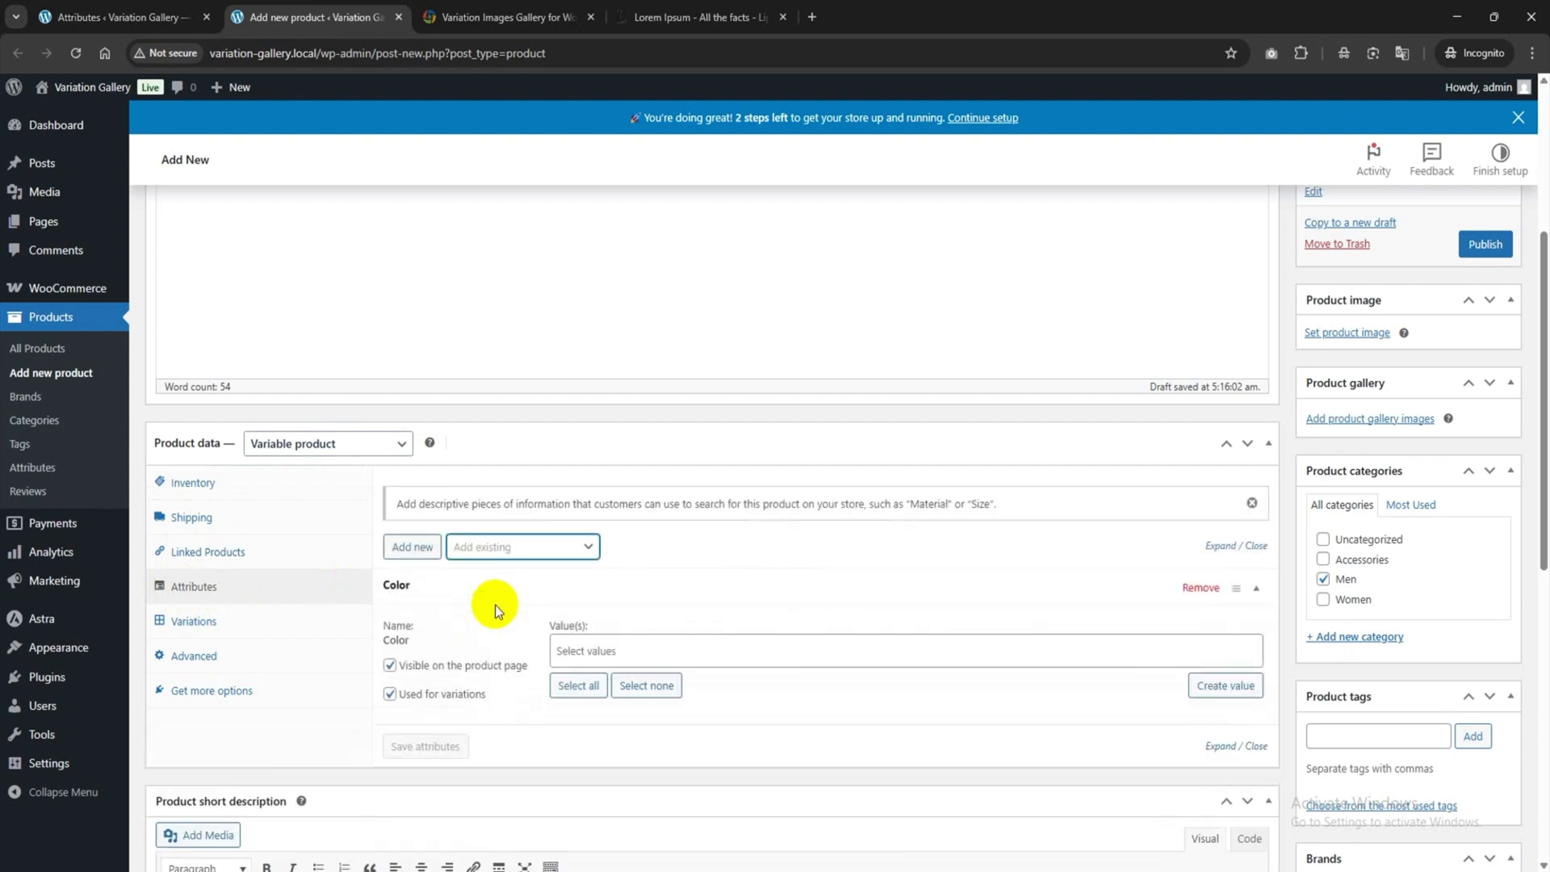
click(622, 651)
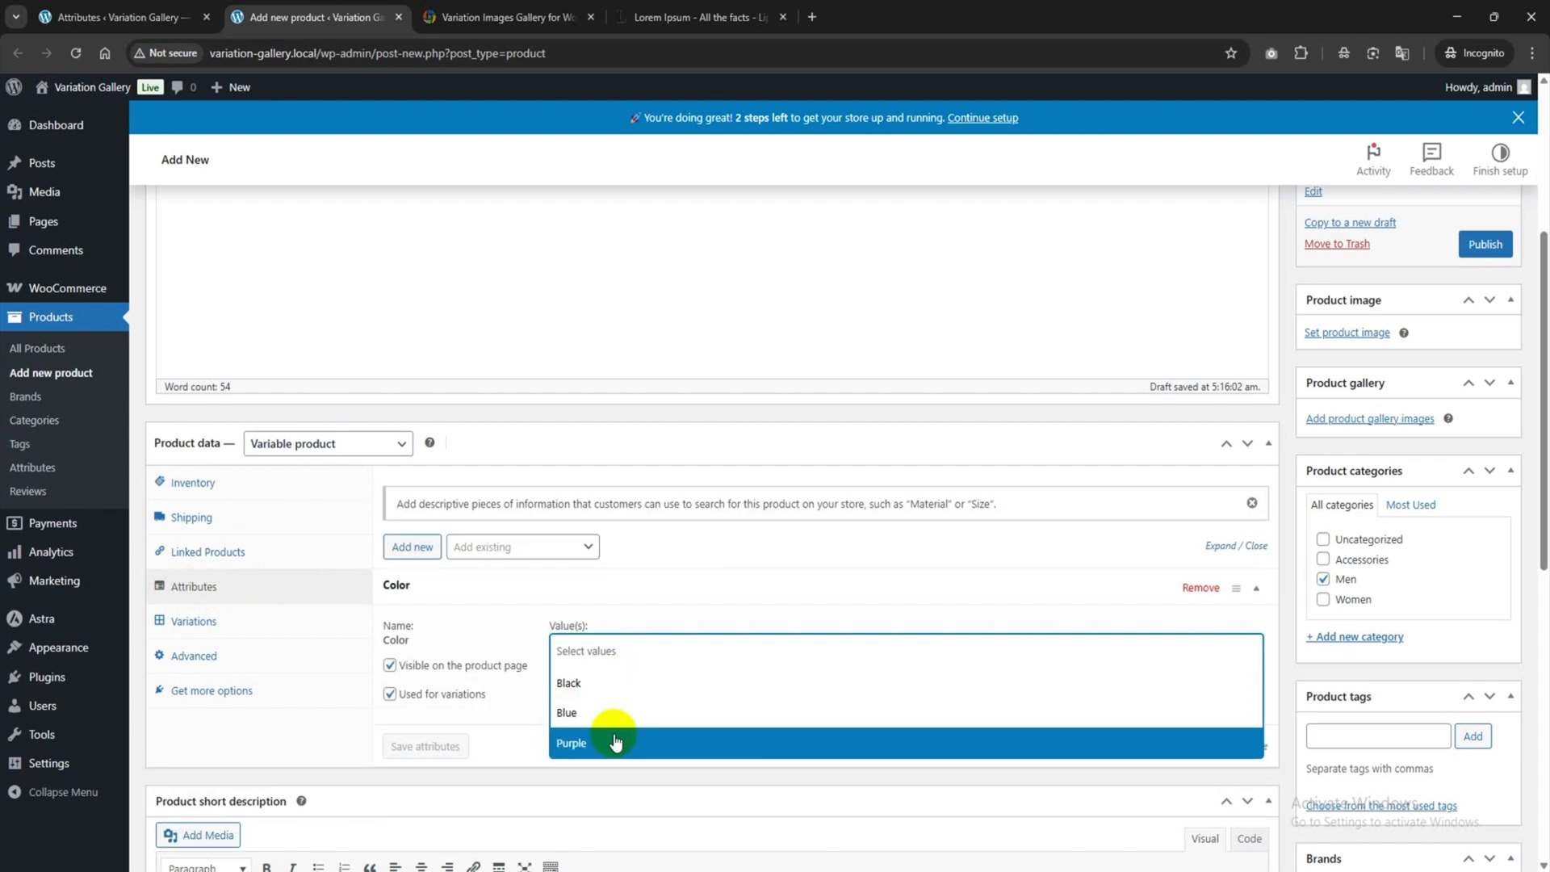
click(516, 725)
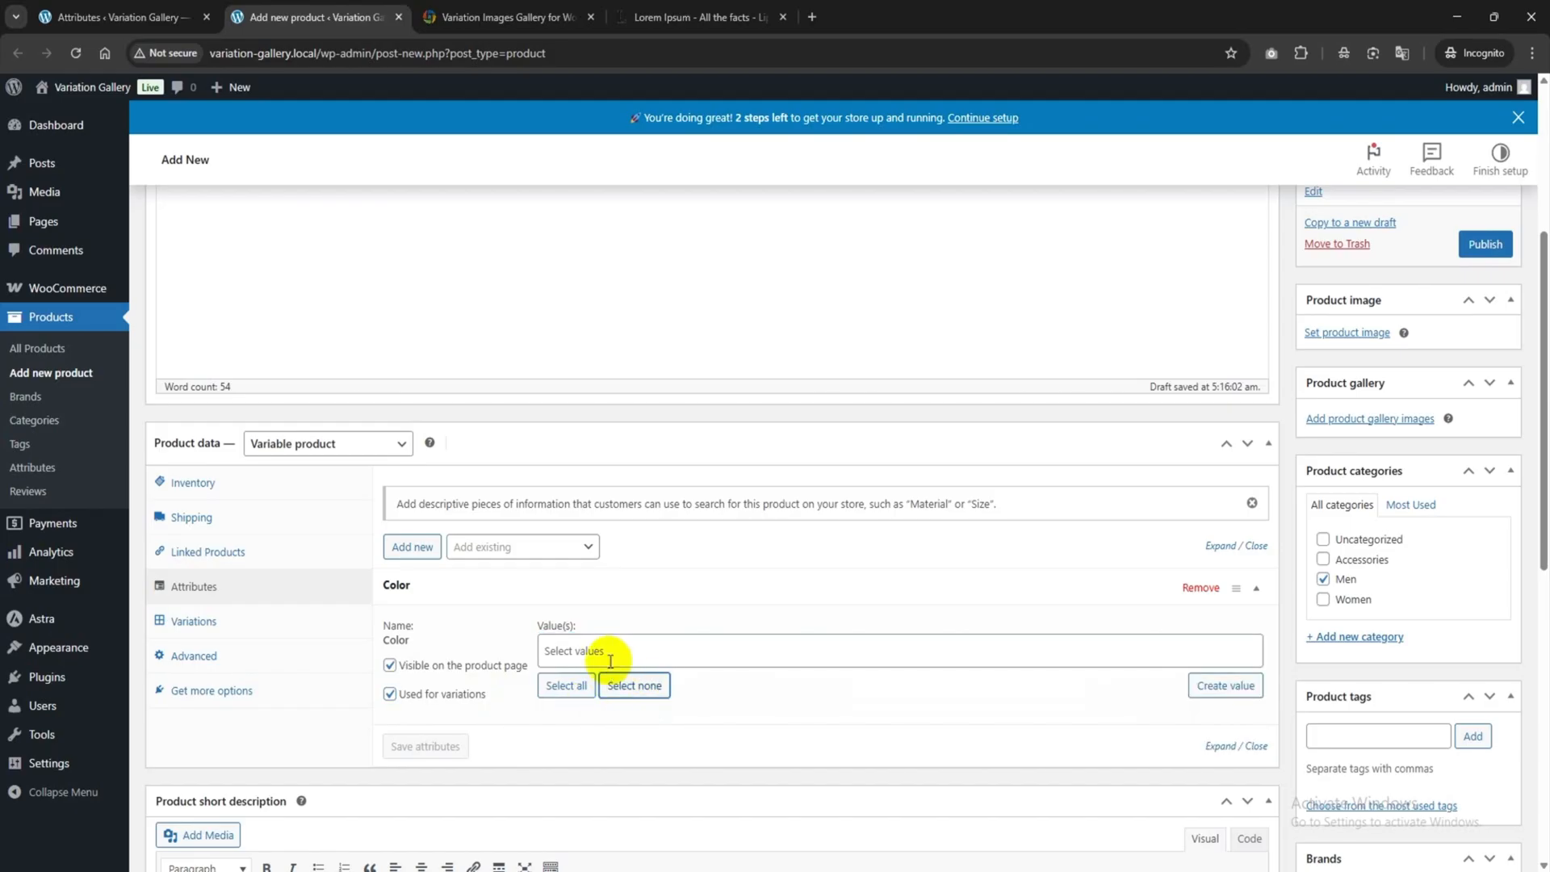
click(565, 686)
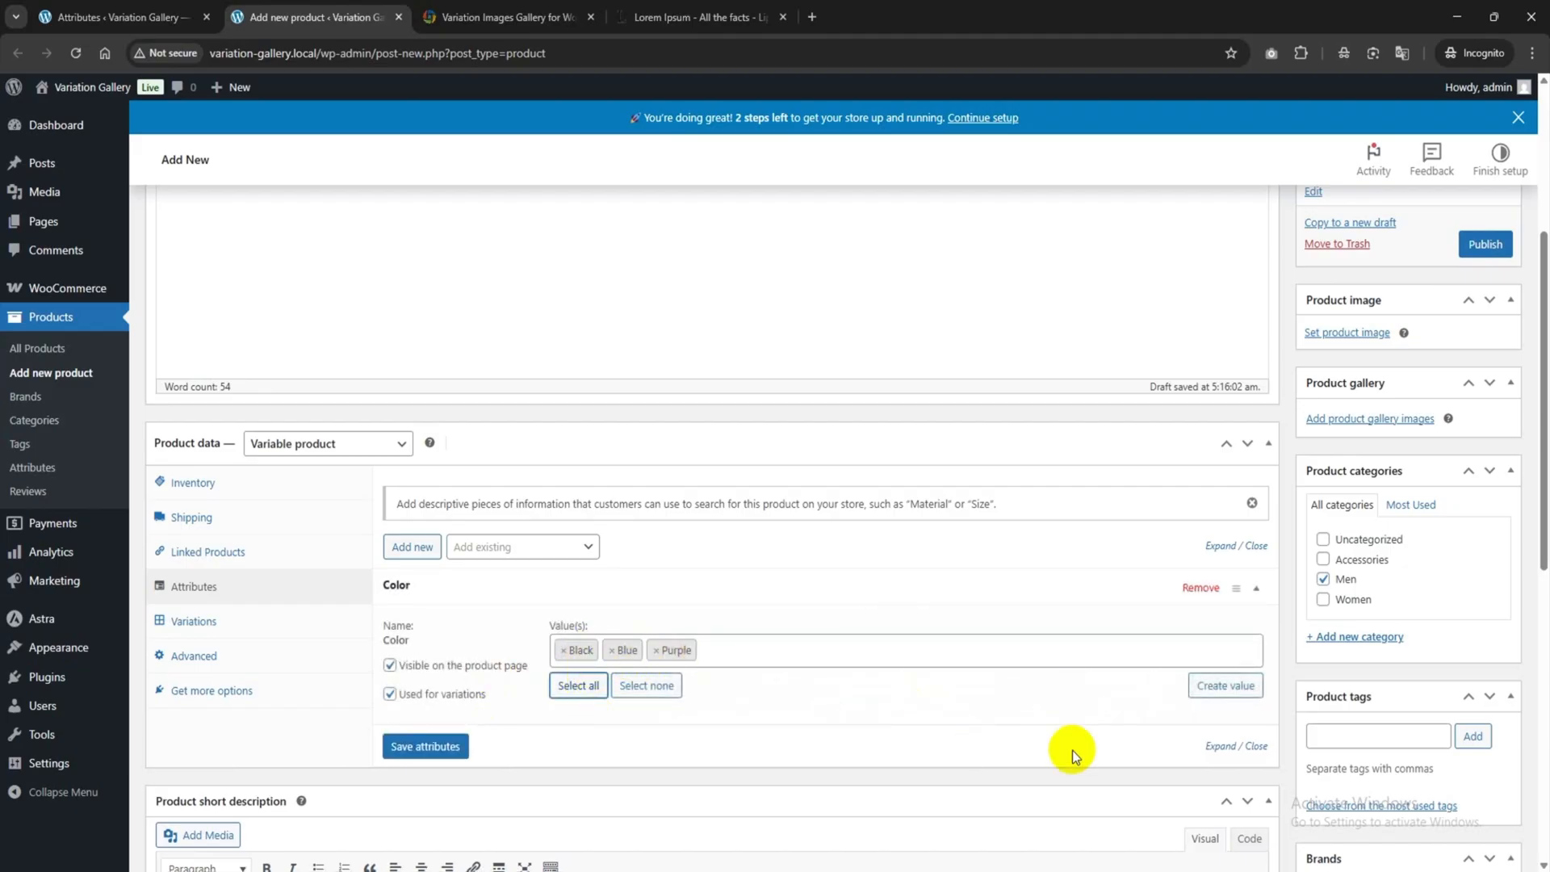
click(425, 747)
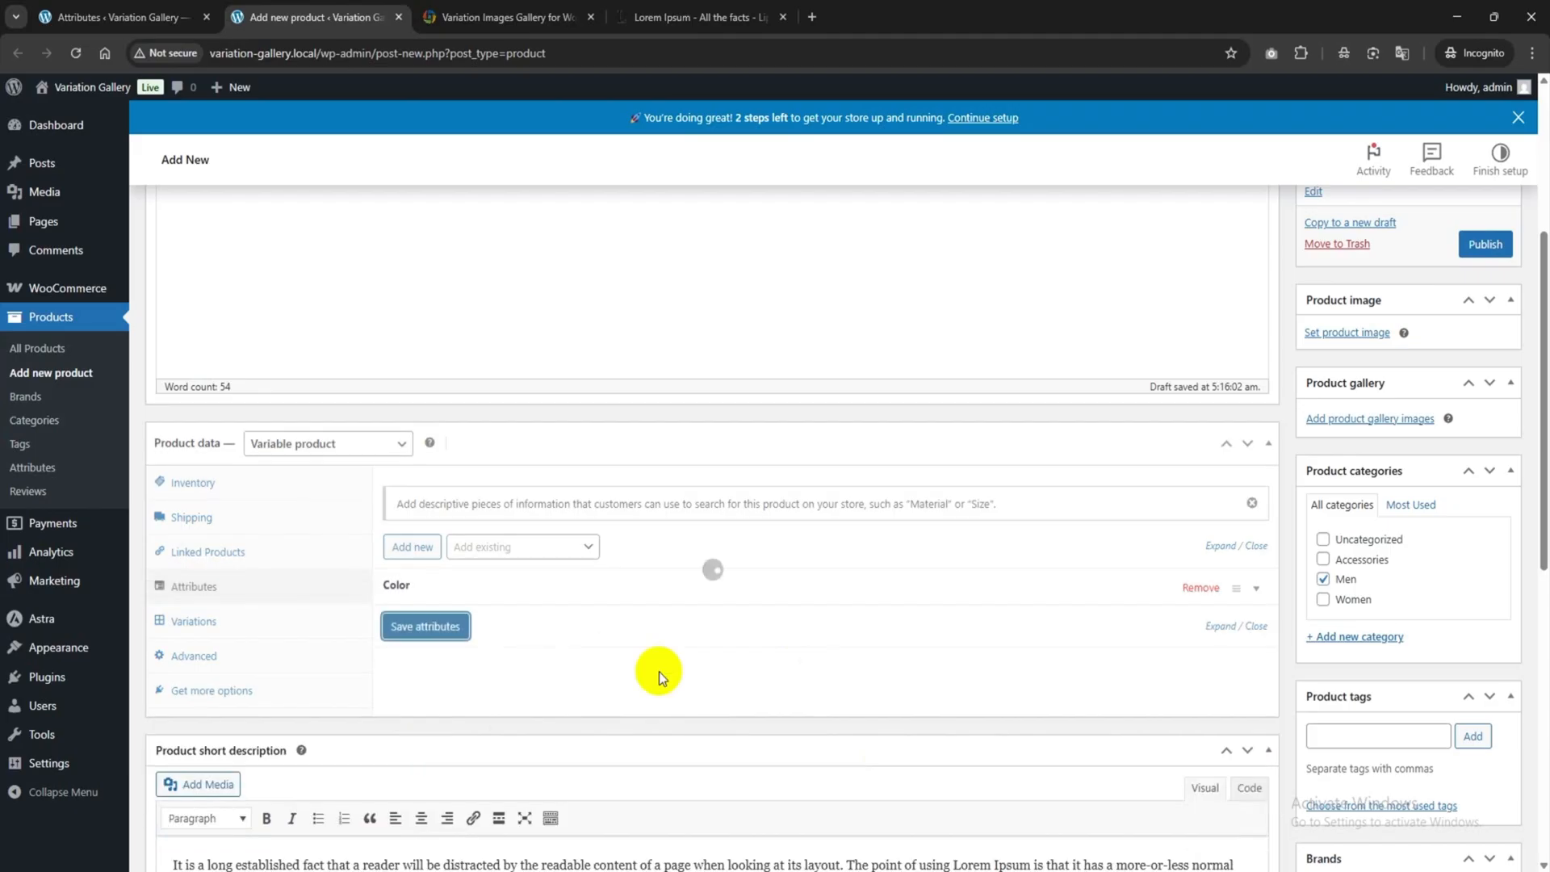
Add the Size attribute with values L, M and XL and save it.
click(482, 547)
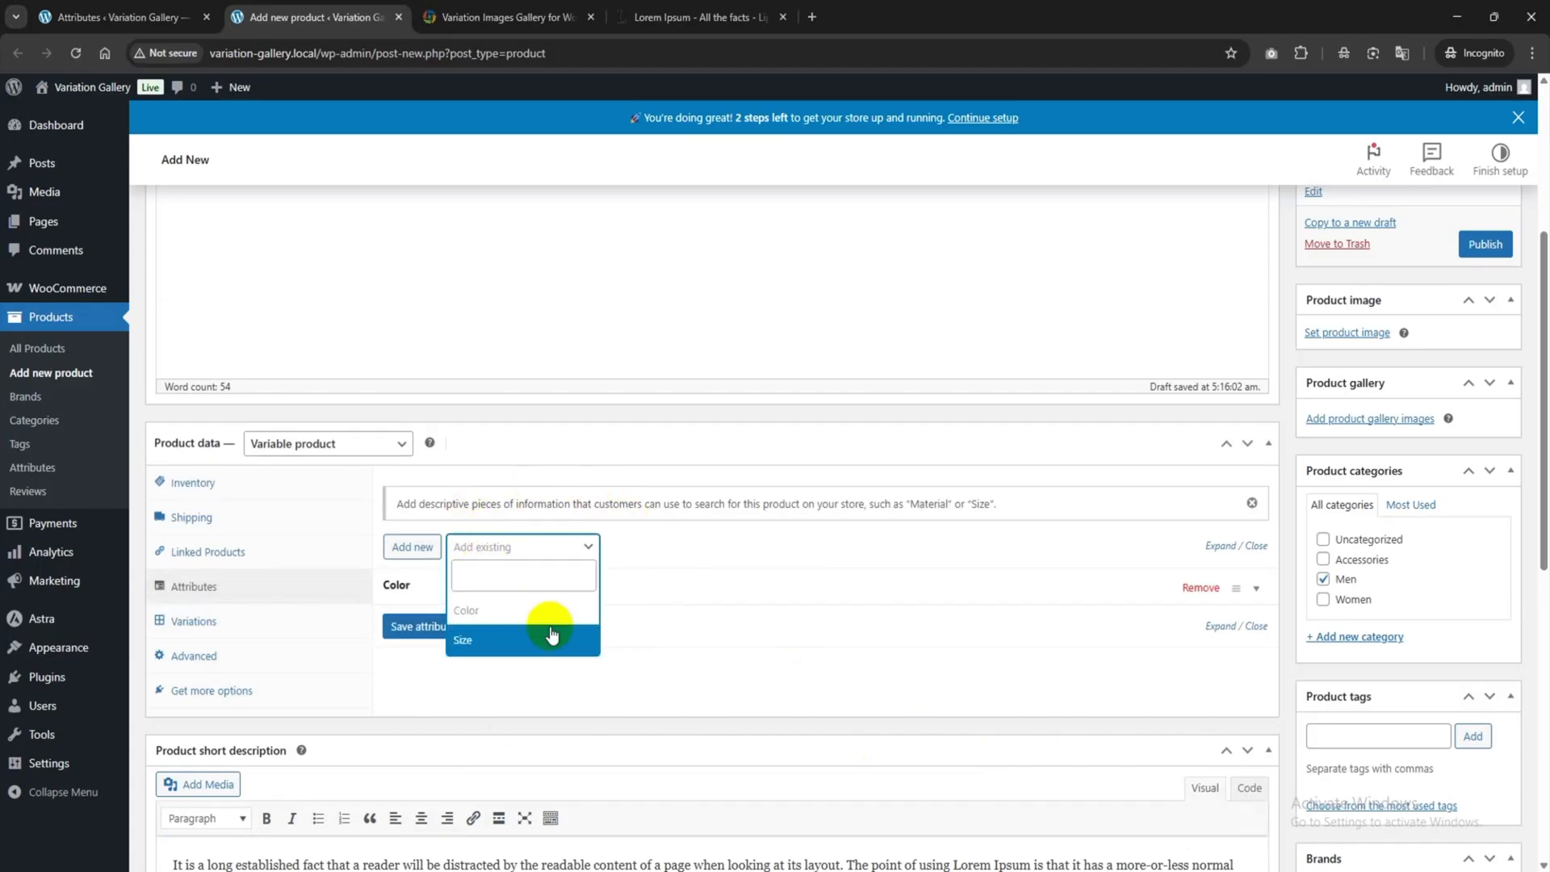
click(487, 641)
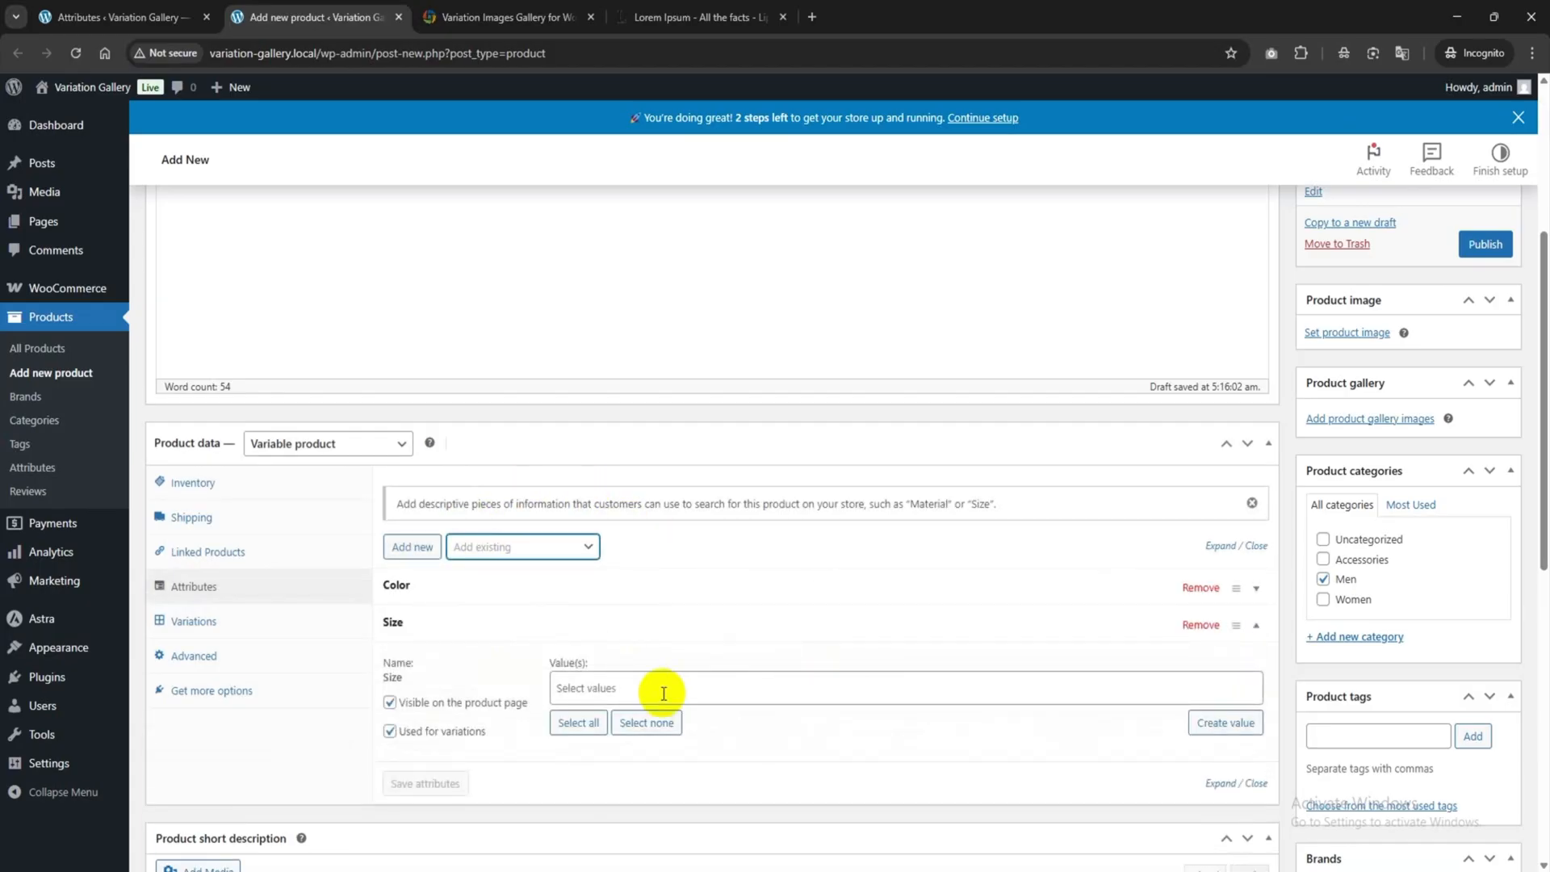
click(635, 681)
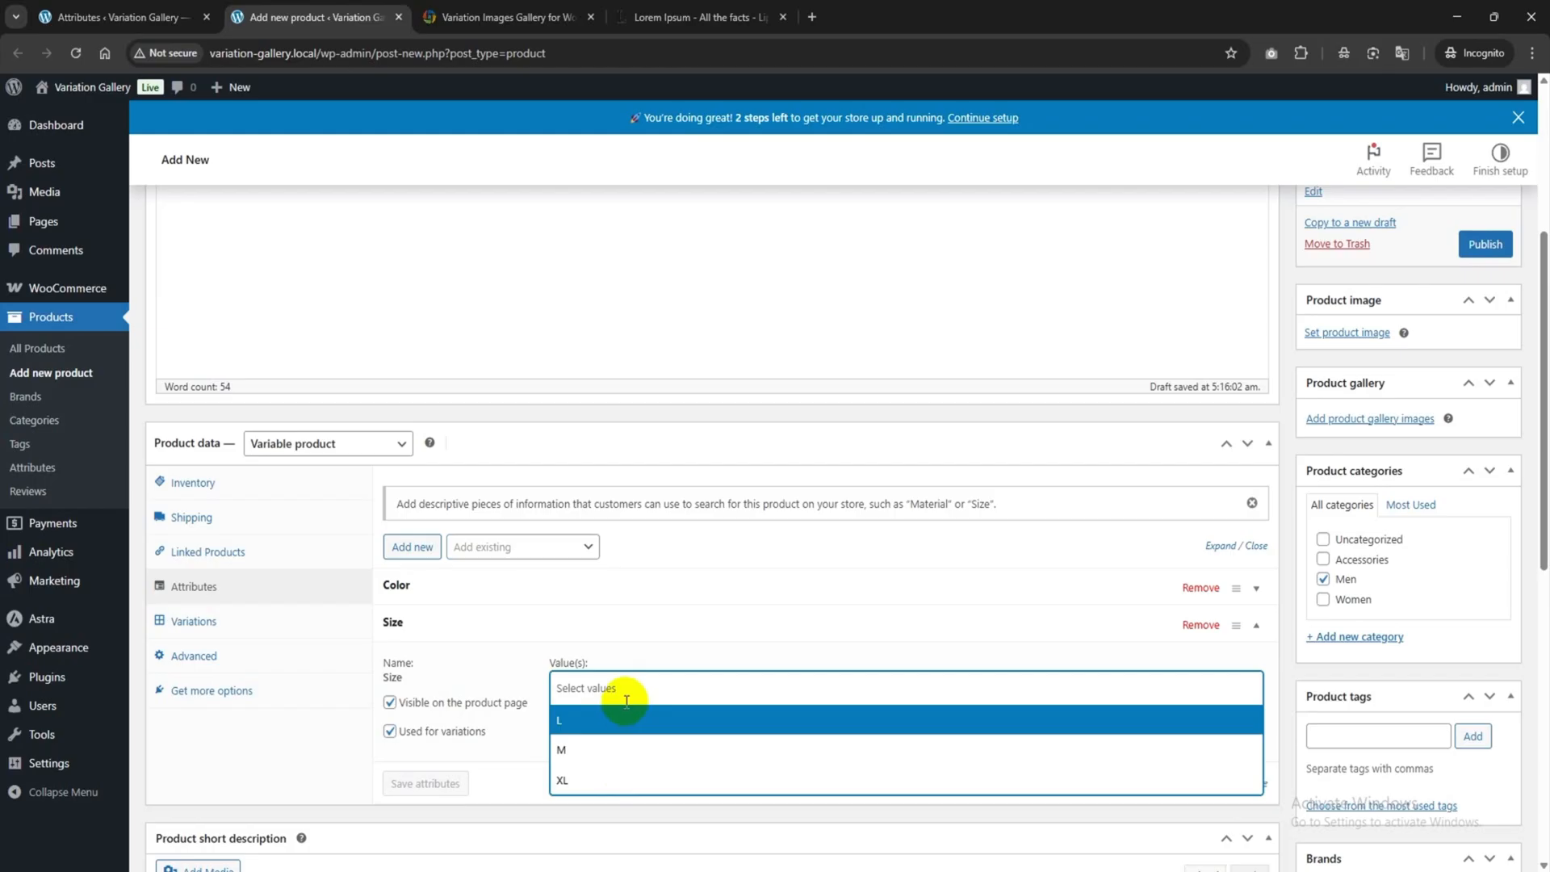
click(577, 723)
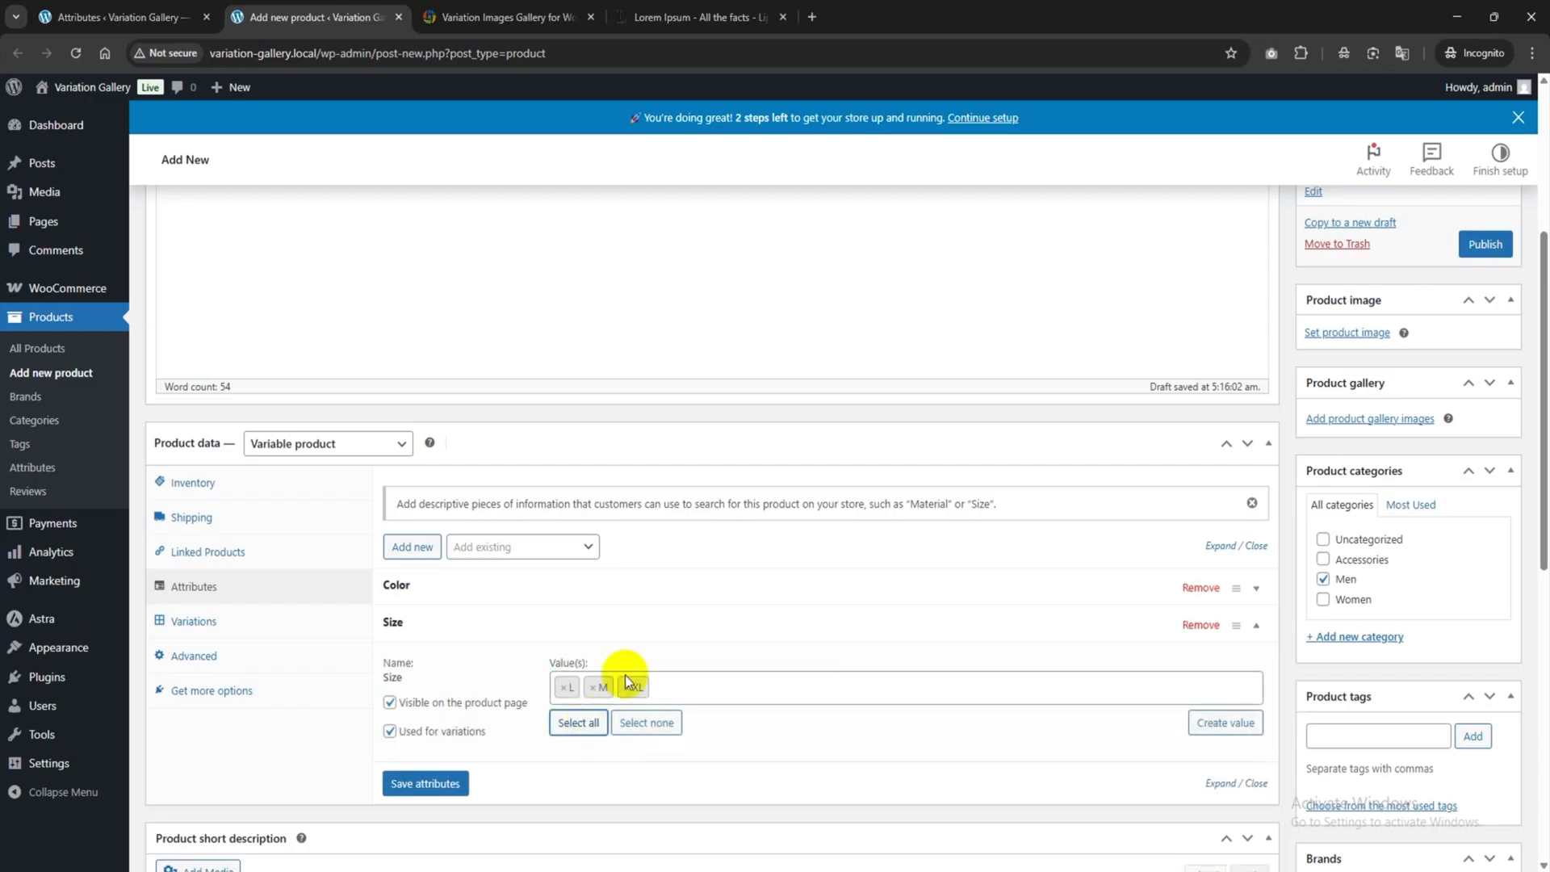
click(436, 782)
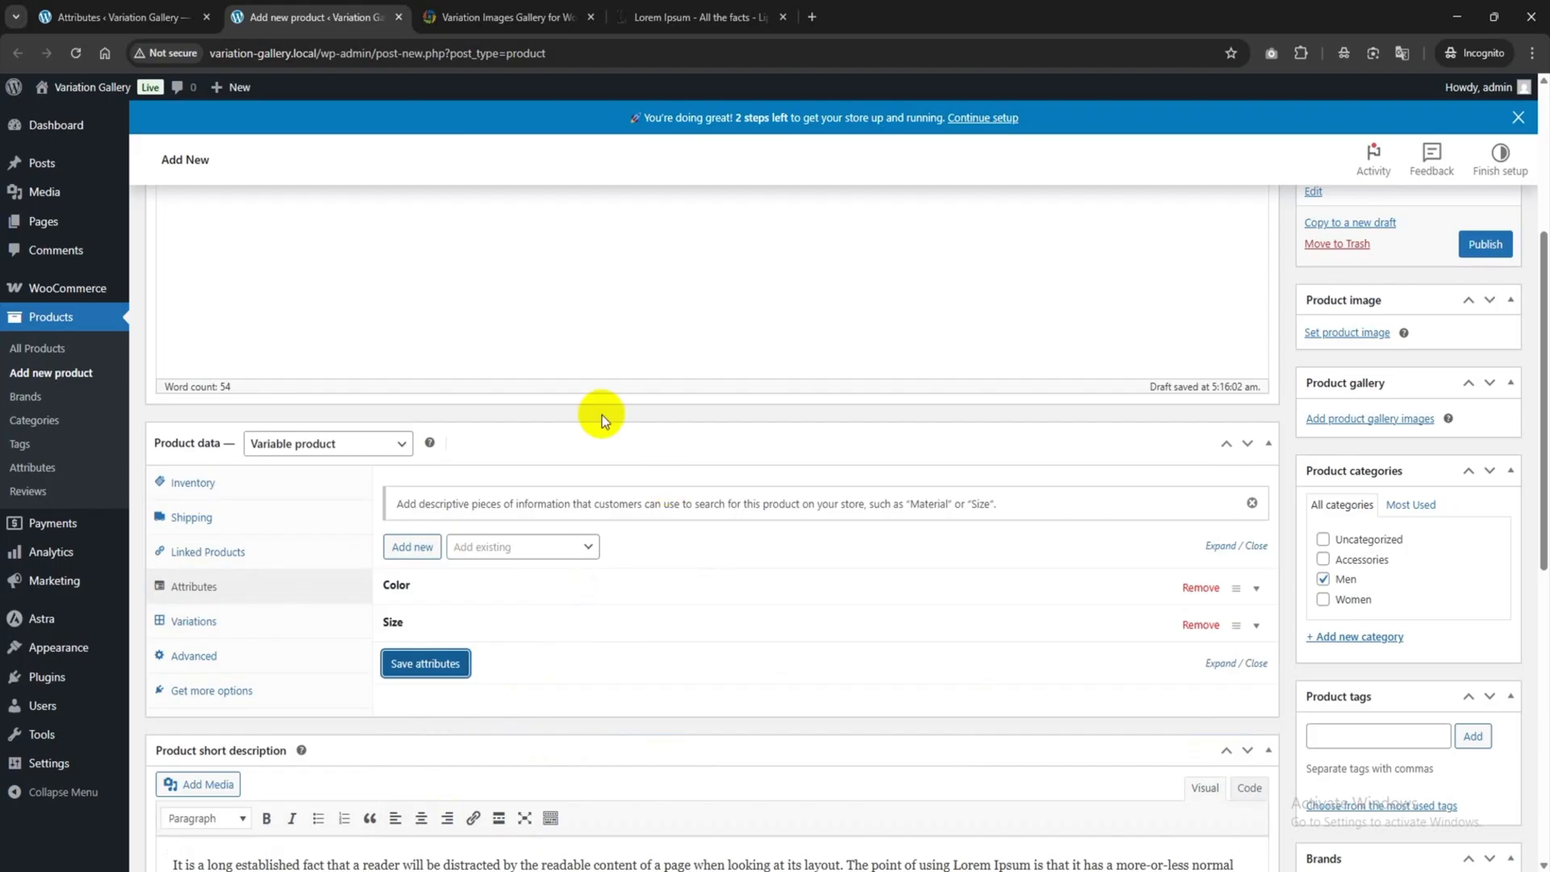
click(205, 624)
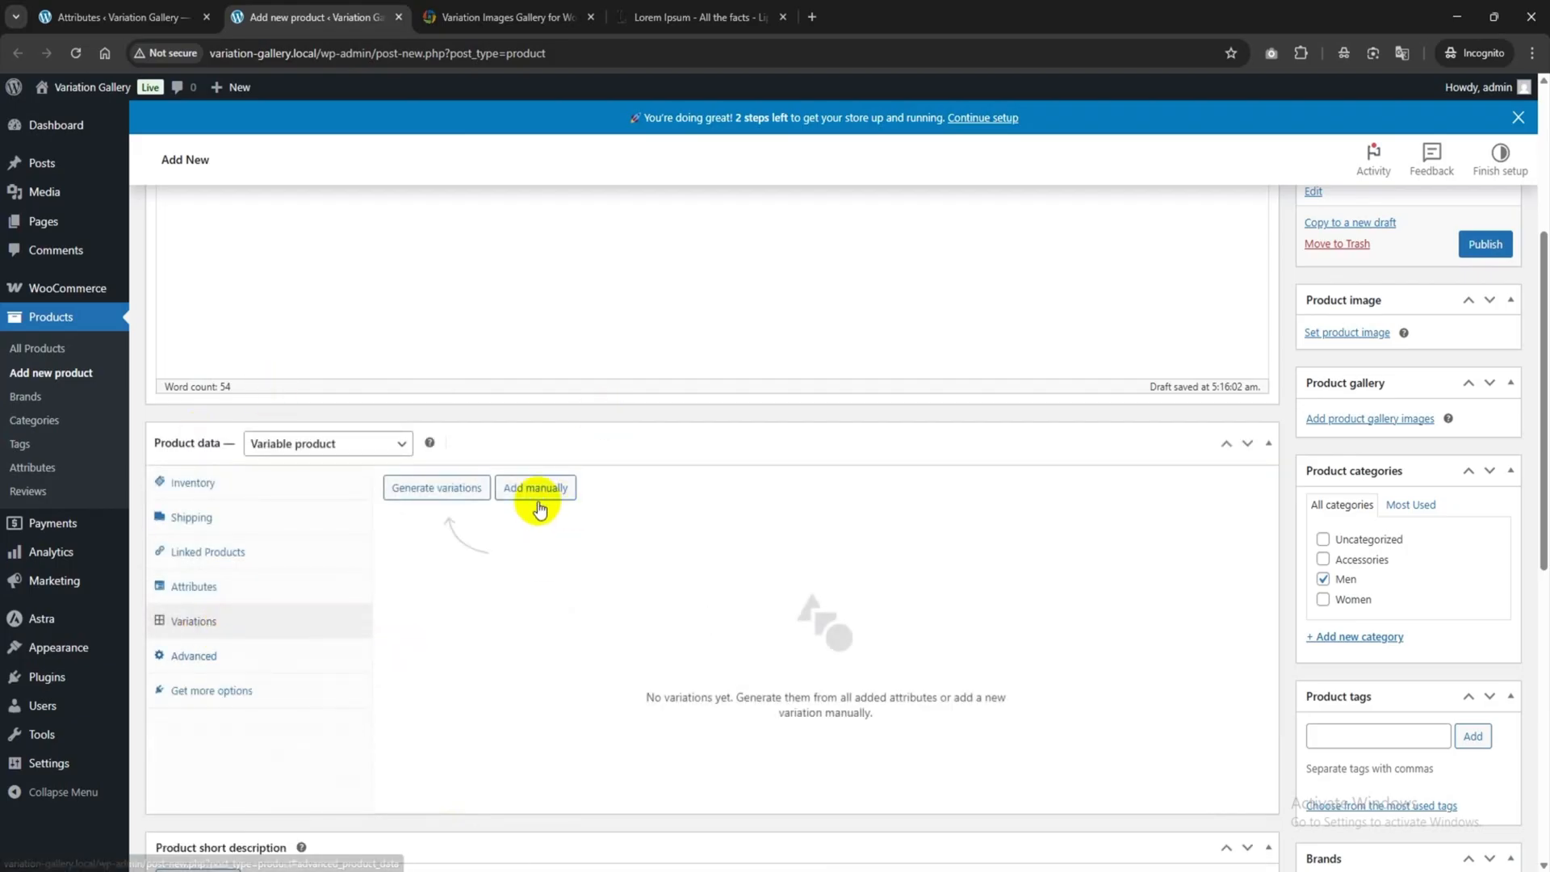
Generate variations from all attributes, confirm, and review the nine resulting variation rows.
click(433, 491)
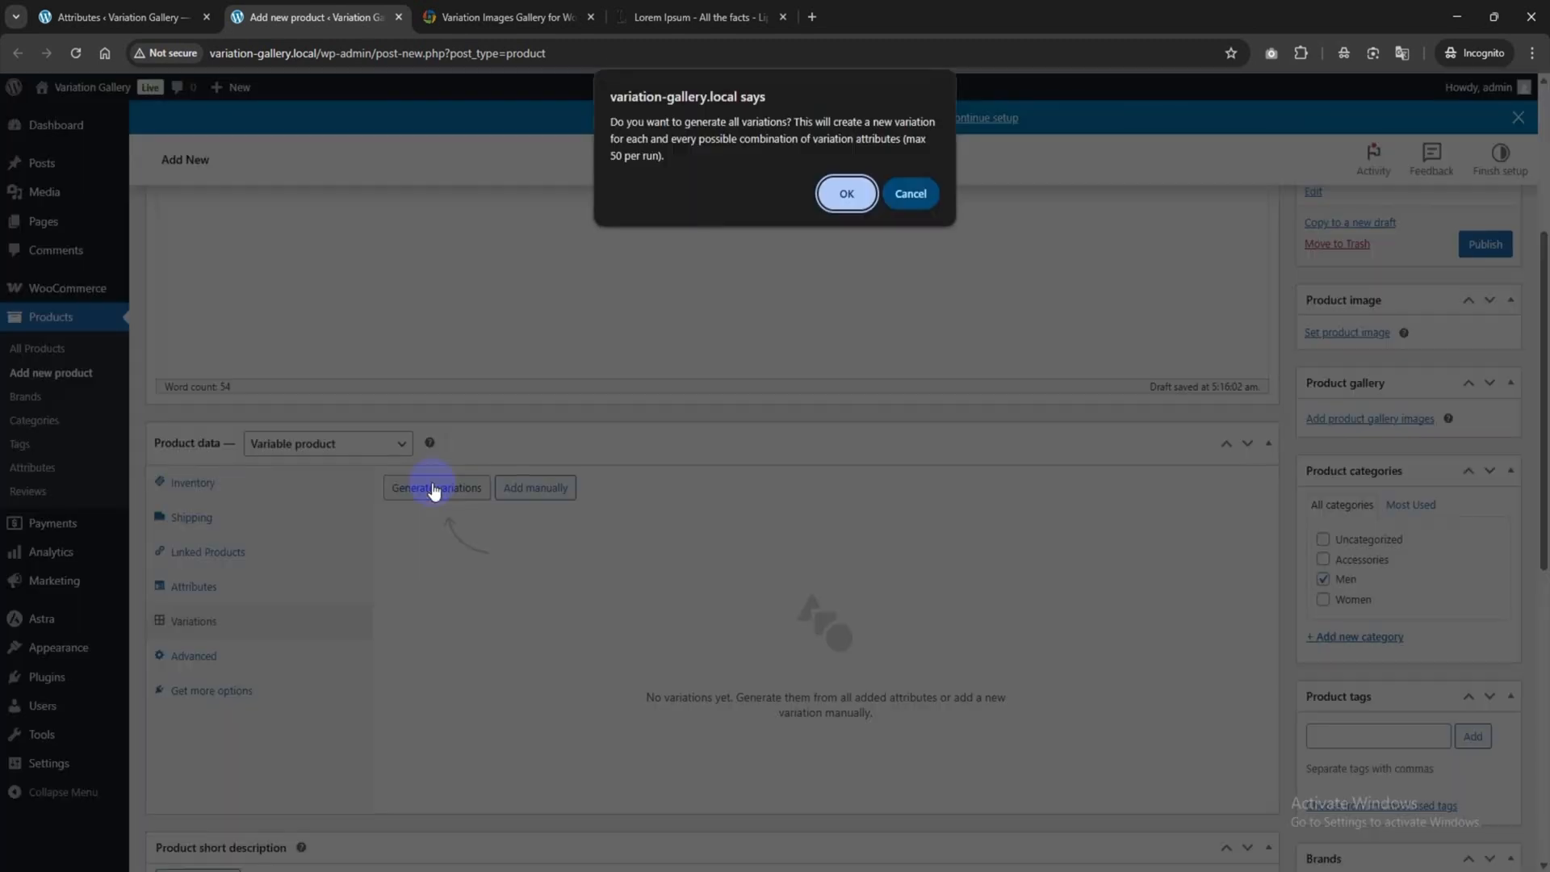
click(850, 204)
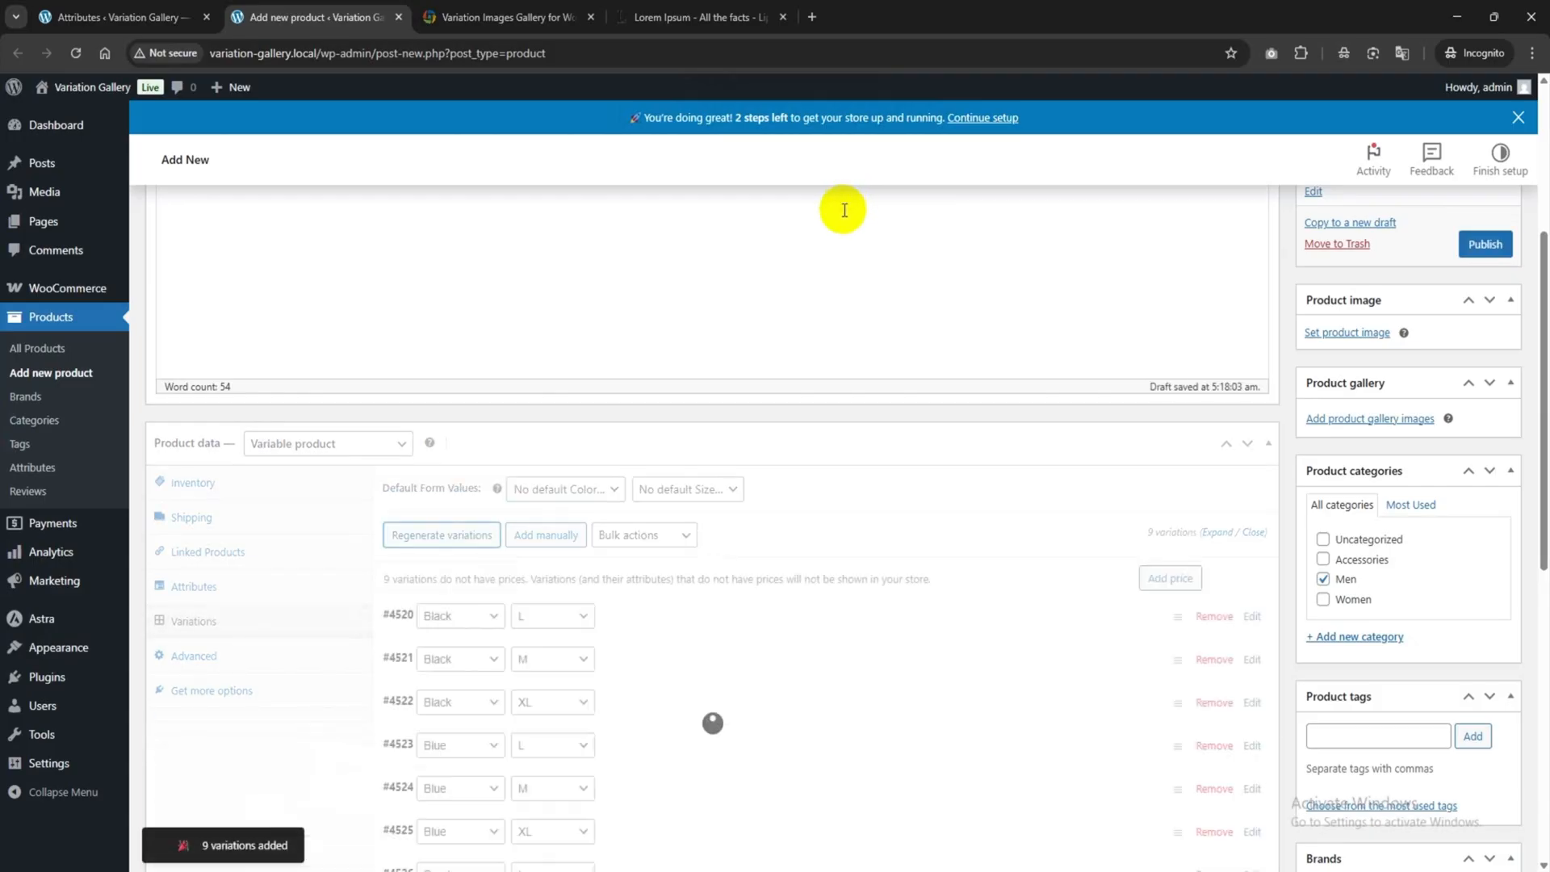
scroll(732, 365, down, 3)
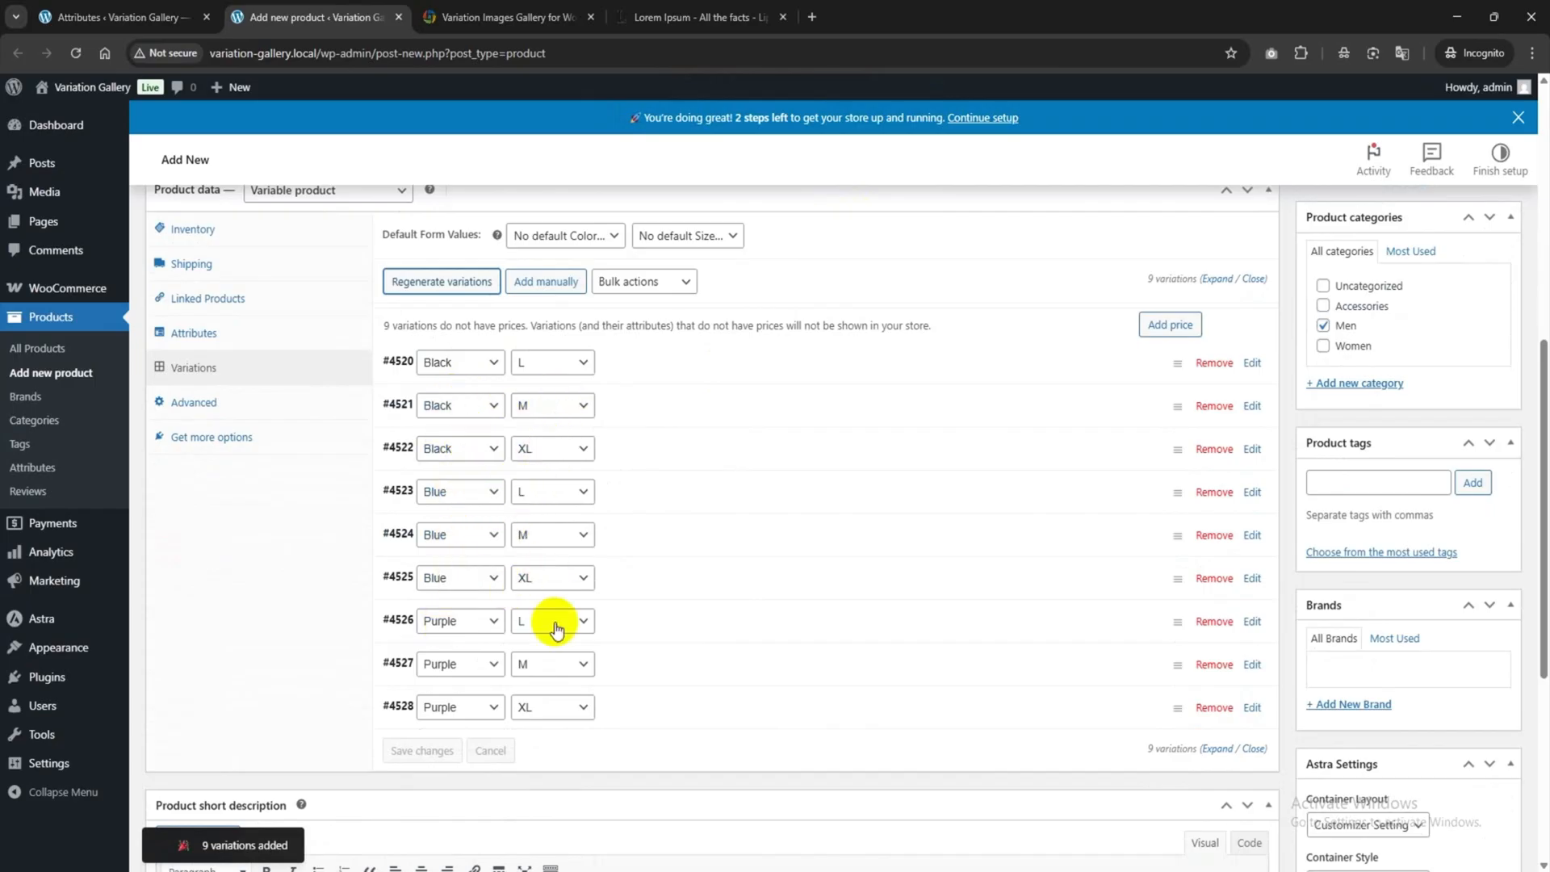
scroll(595, 698, up, 1)
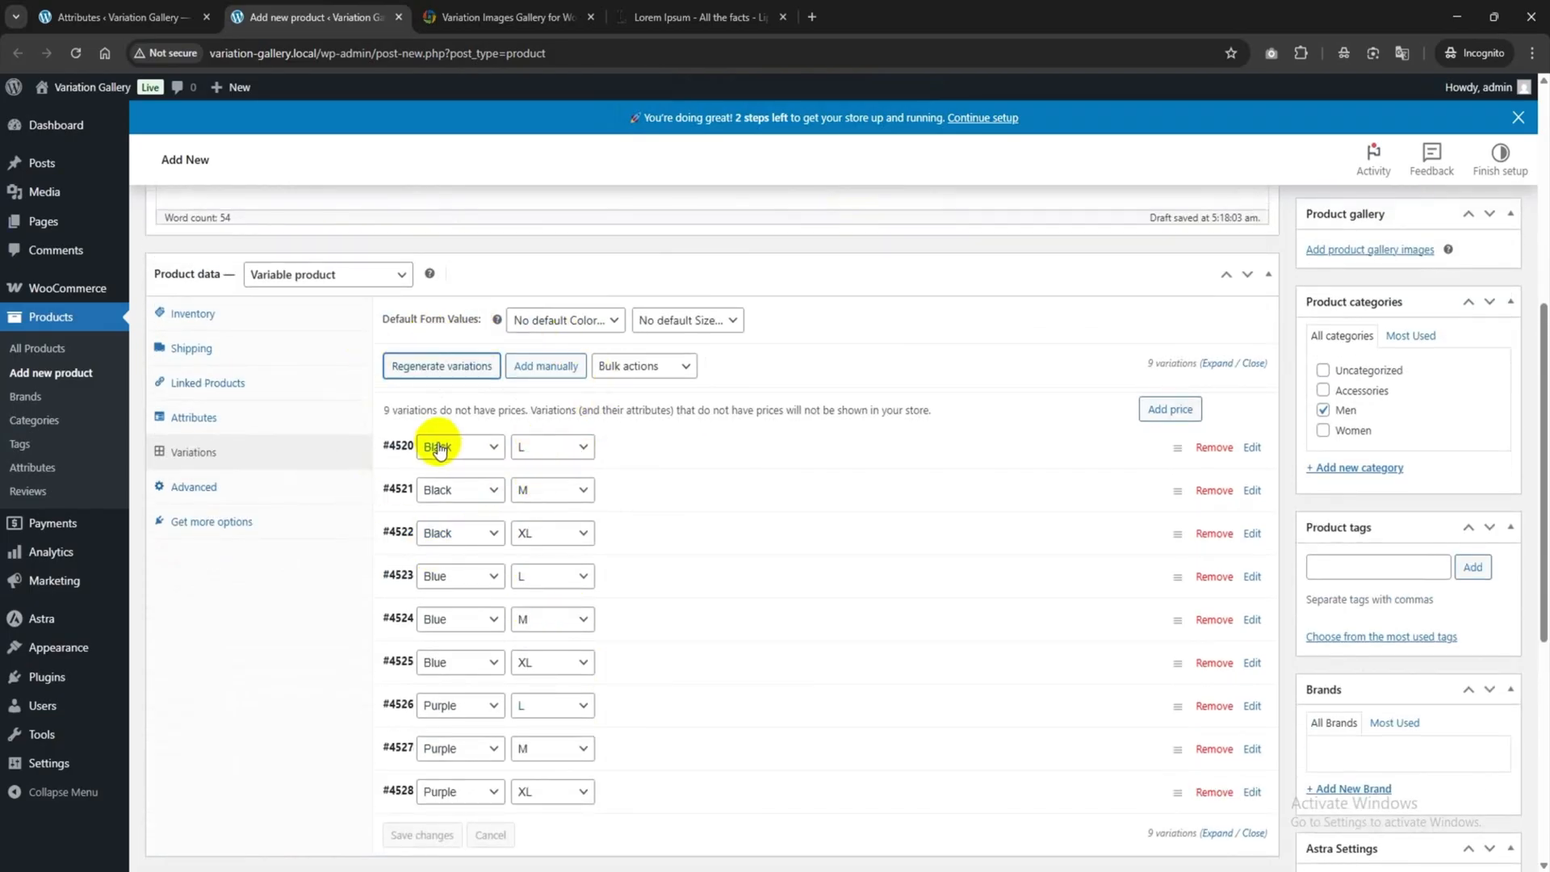
Upload Frame 2732.png and set it as the Black / L variation #4520 image.
click(674, 456)
scroll(647, 489, down, 1)
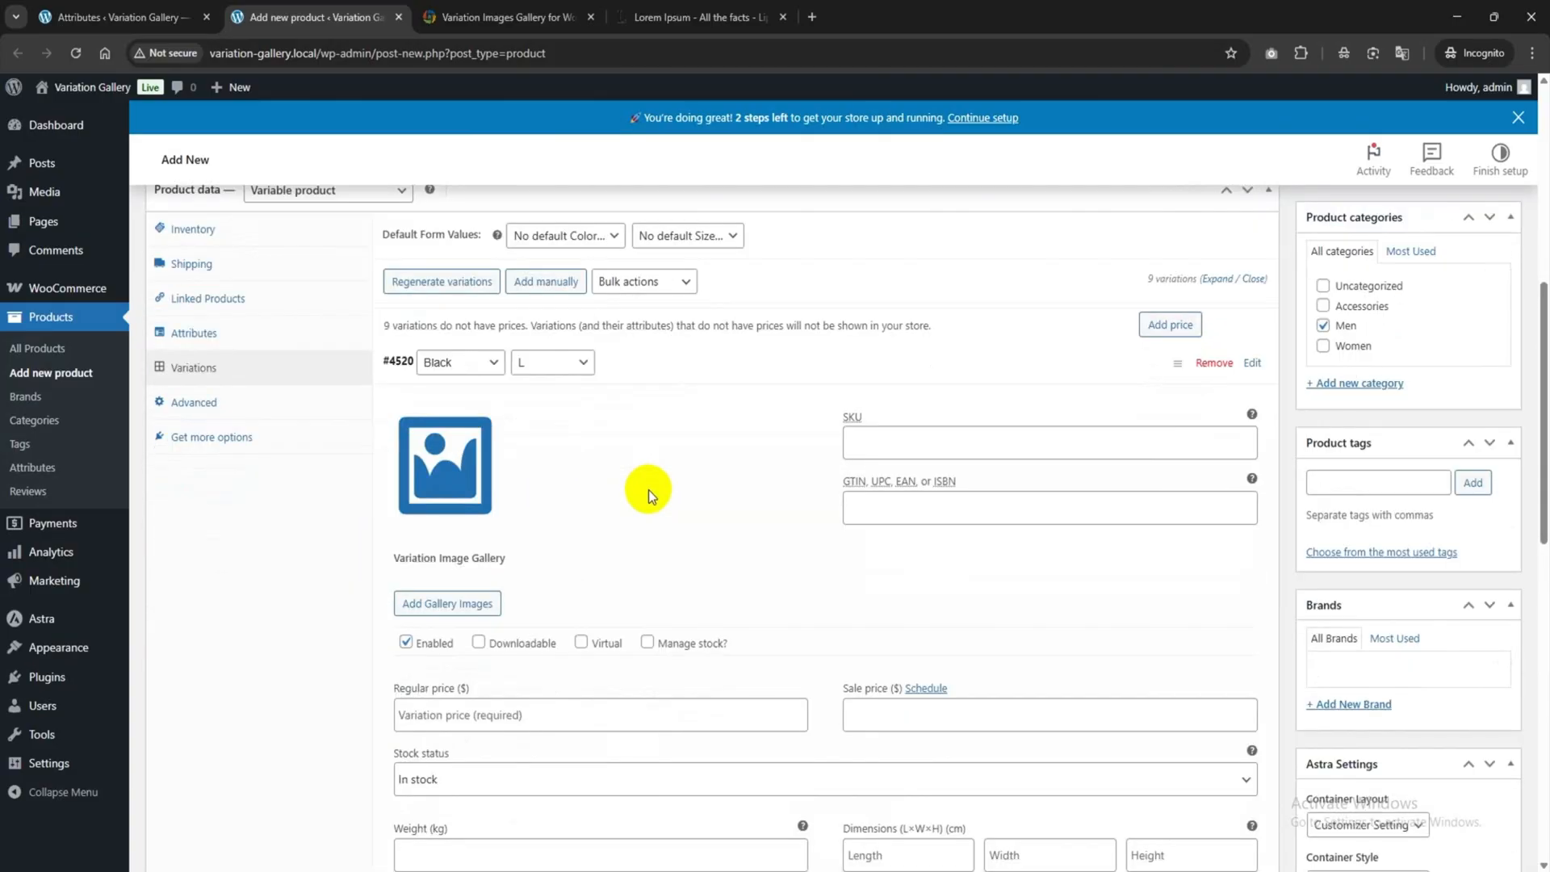
click(451, 484)
click(98, 158)
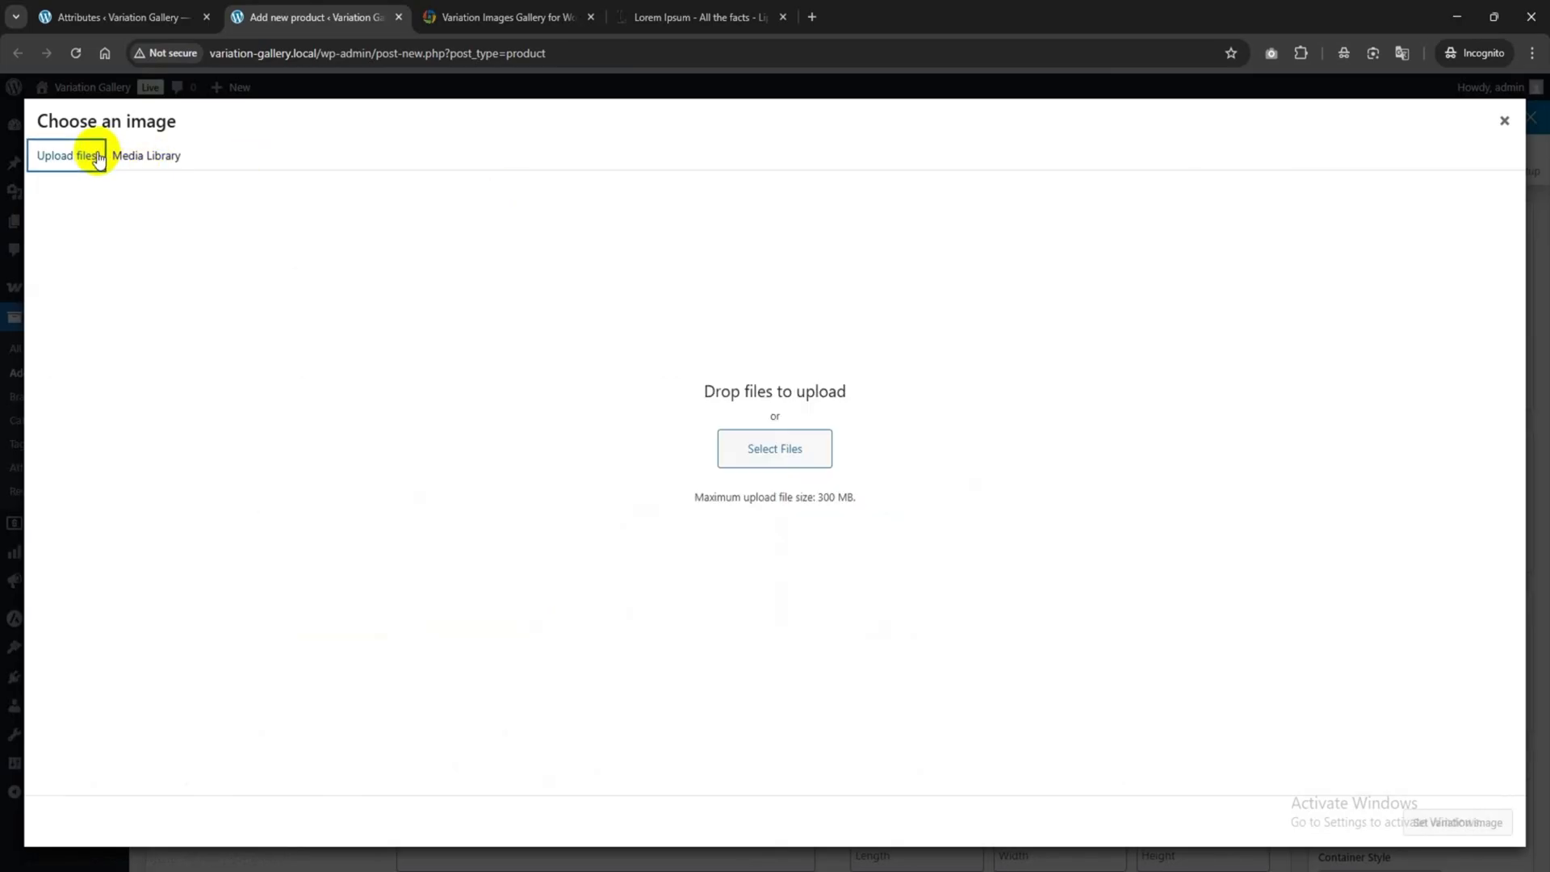
click(730, 449)
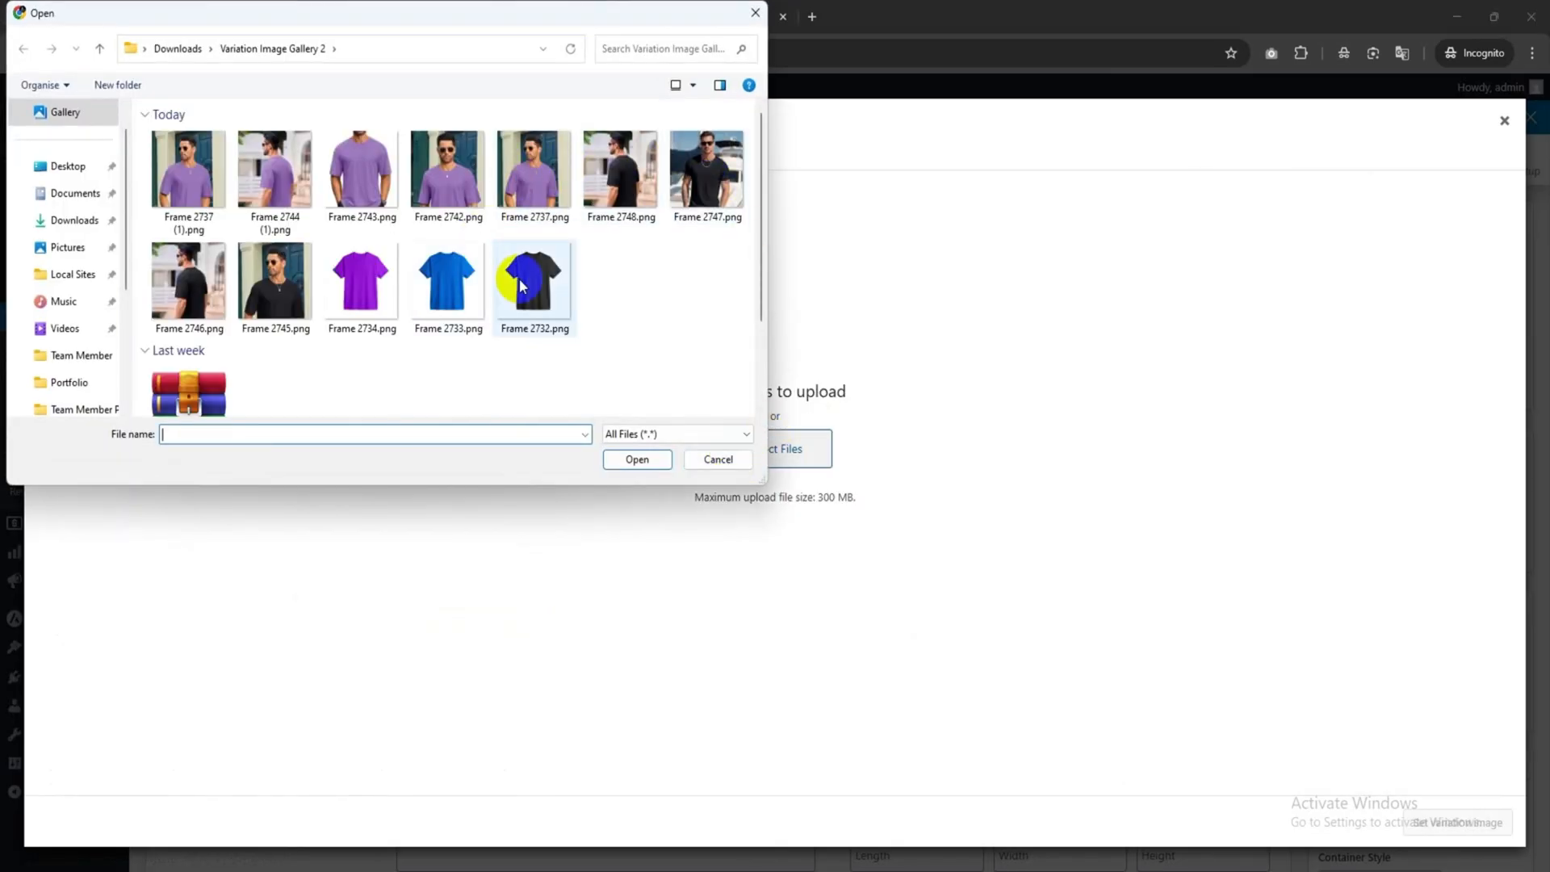
double_click(554, 297)
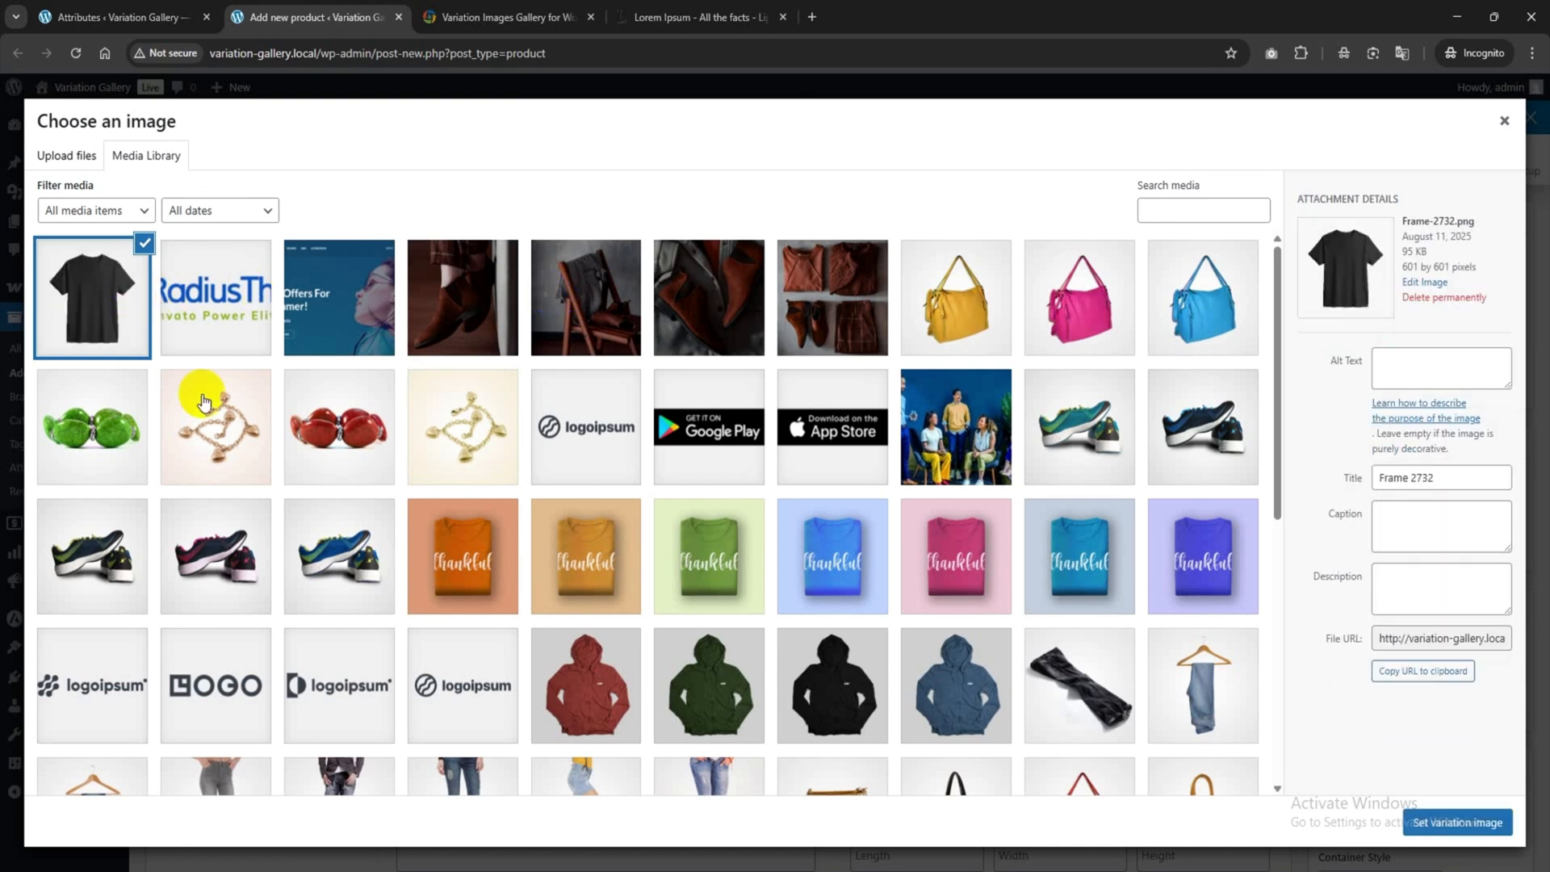
click(1453, 832)
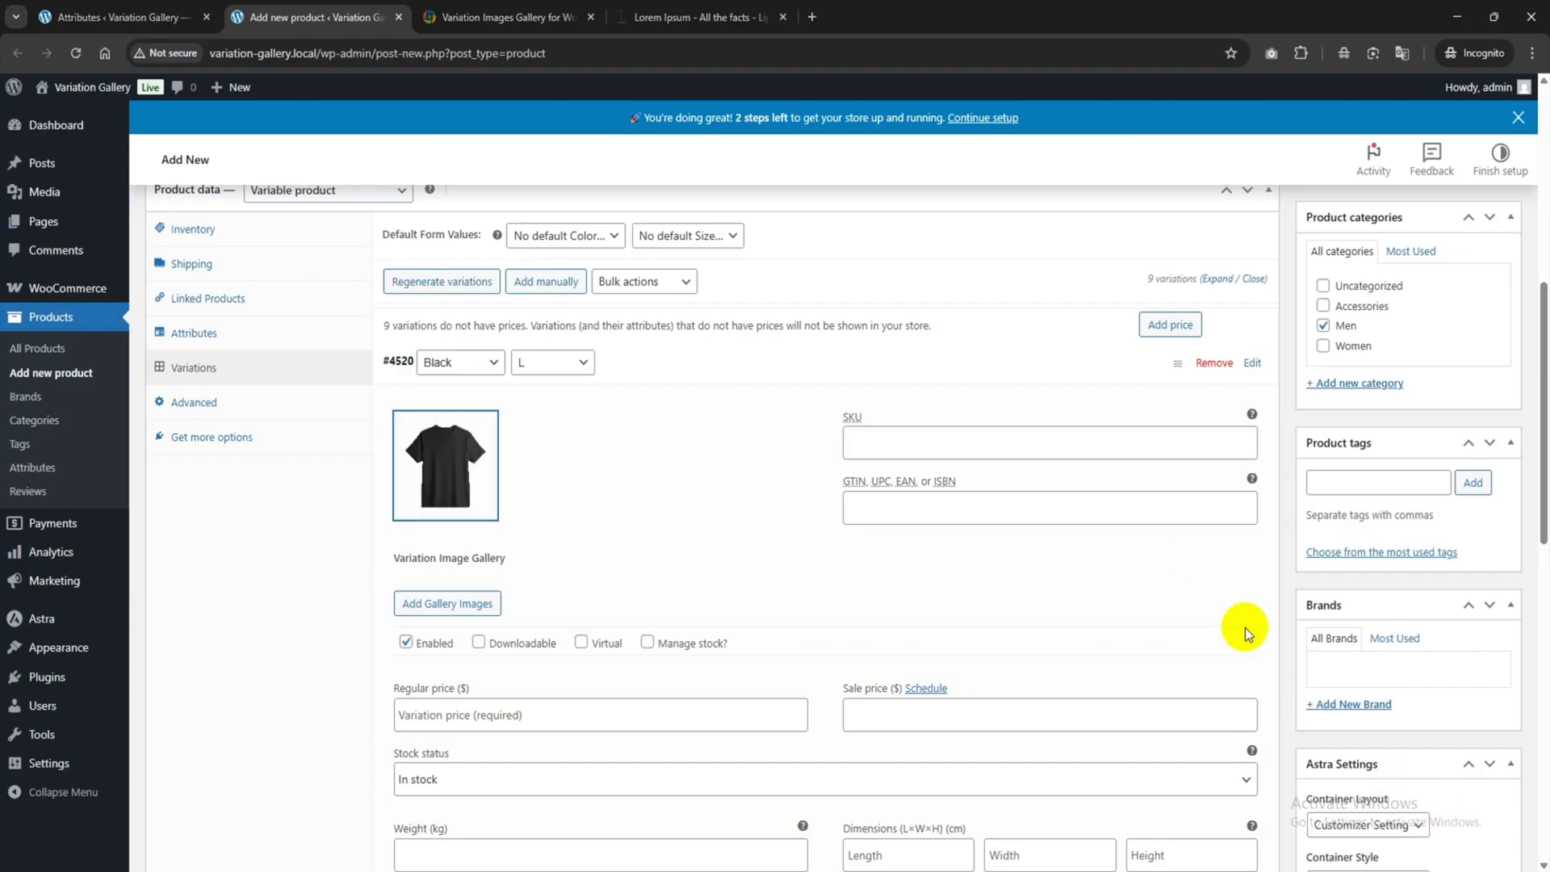
Enter SKU GTI-423 for the Black / L variation.
scroll(543, 457, down, 2)
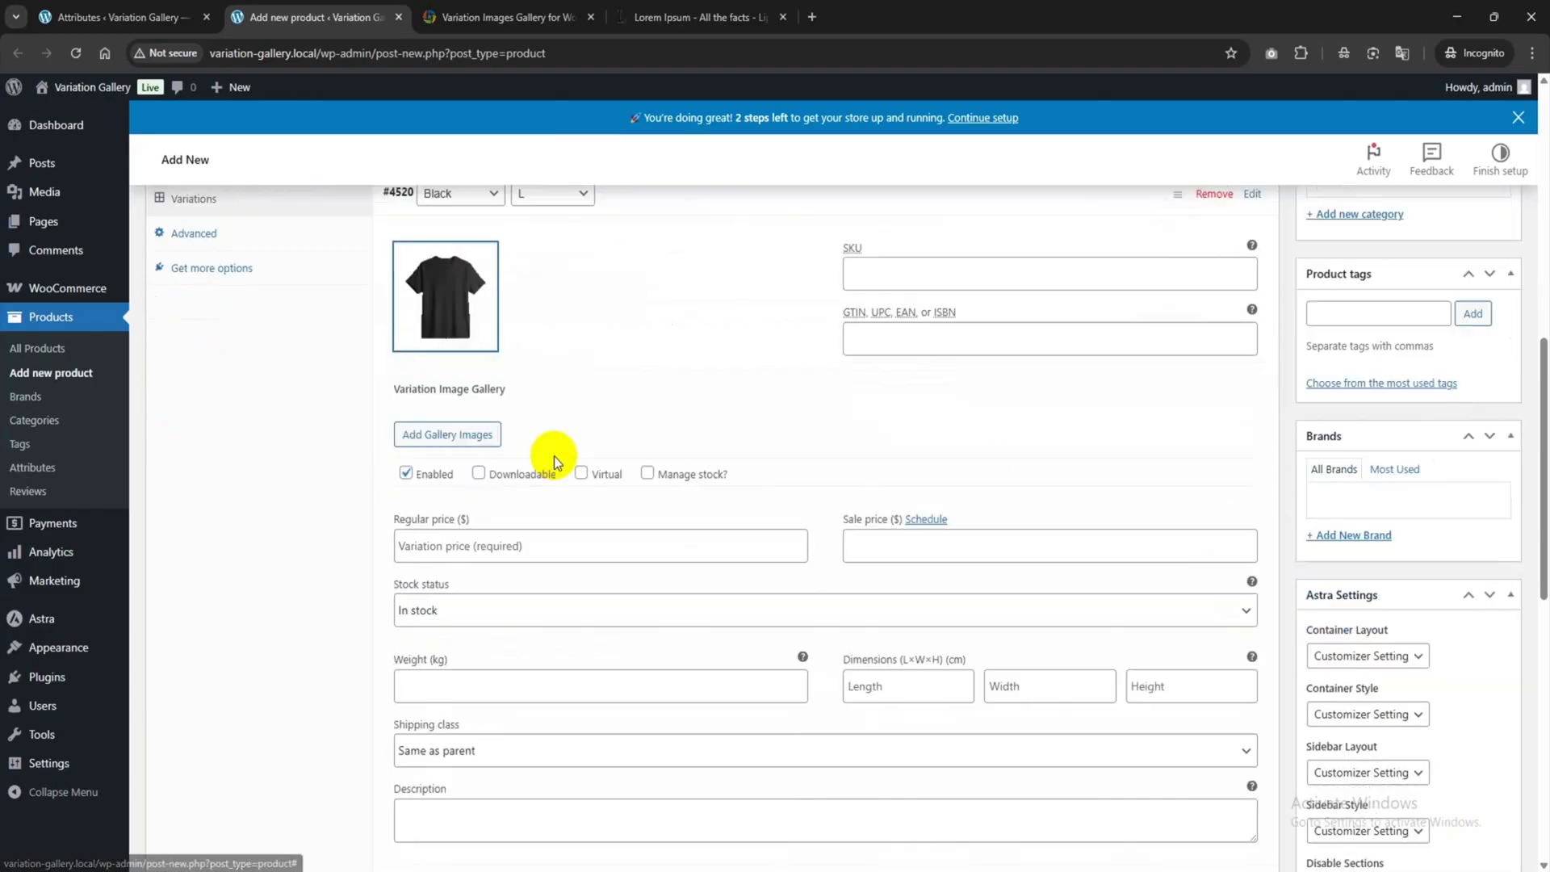
click(896, 276)
click(893, 332)
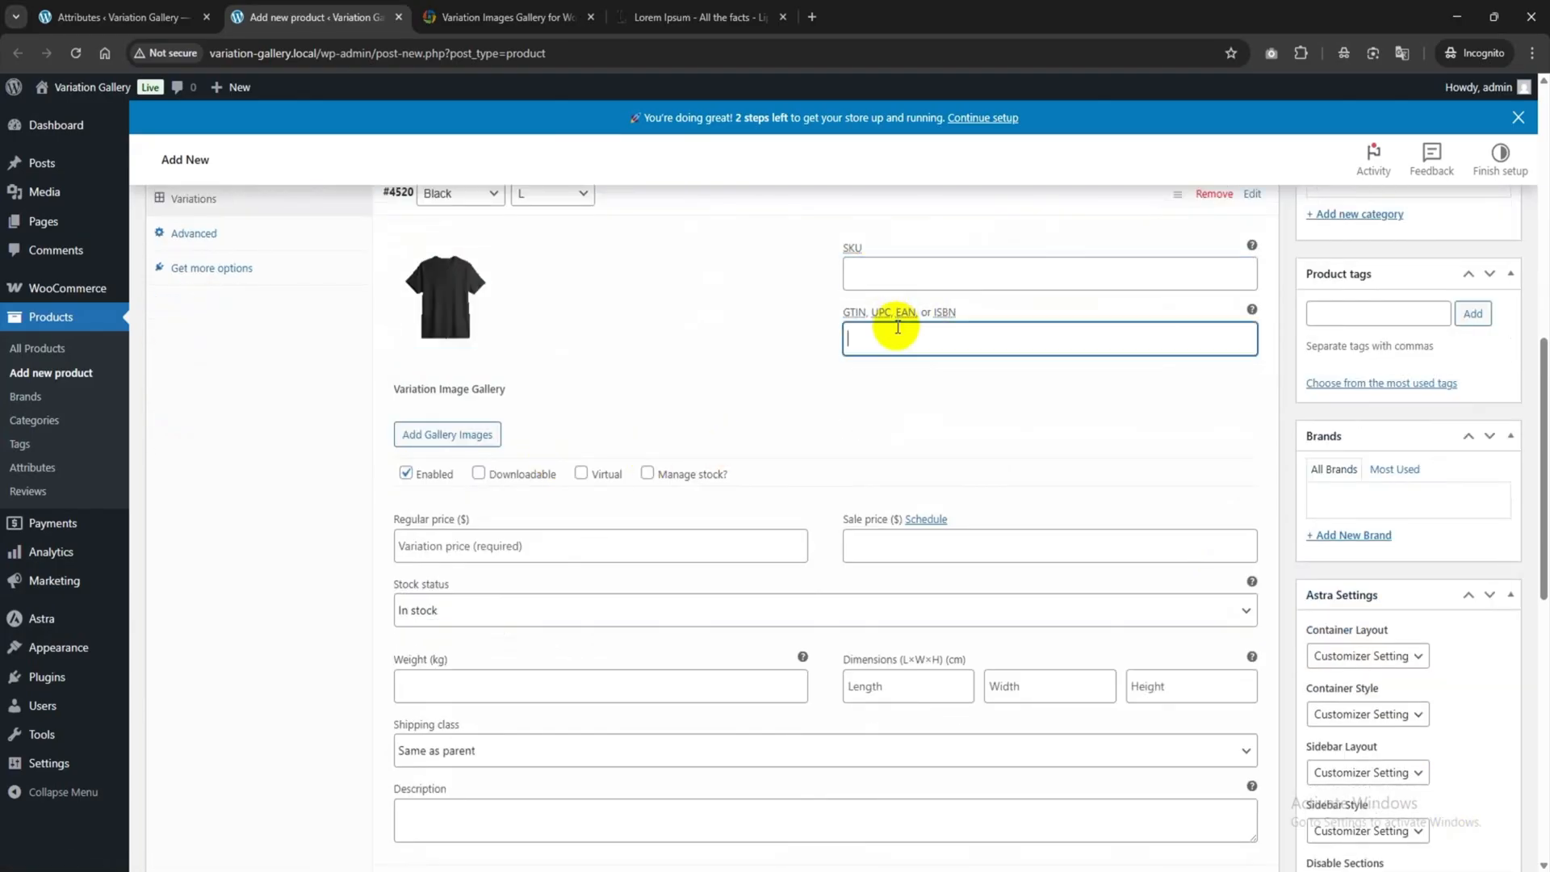
click(905, 284)
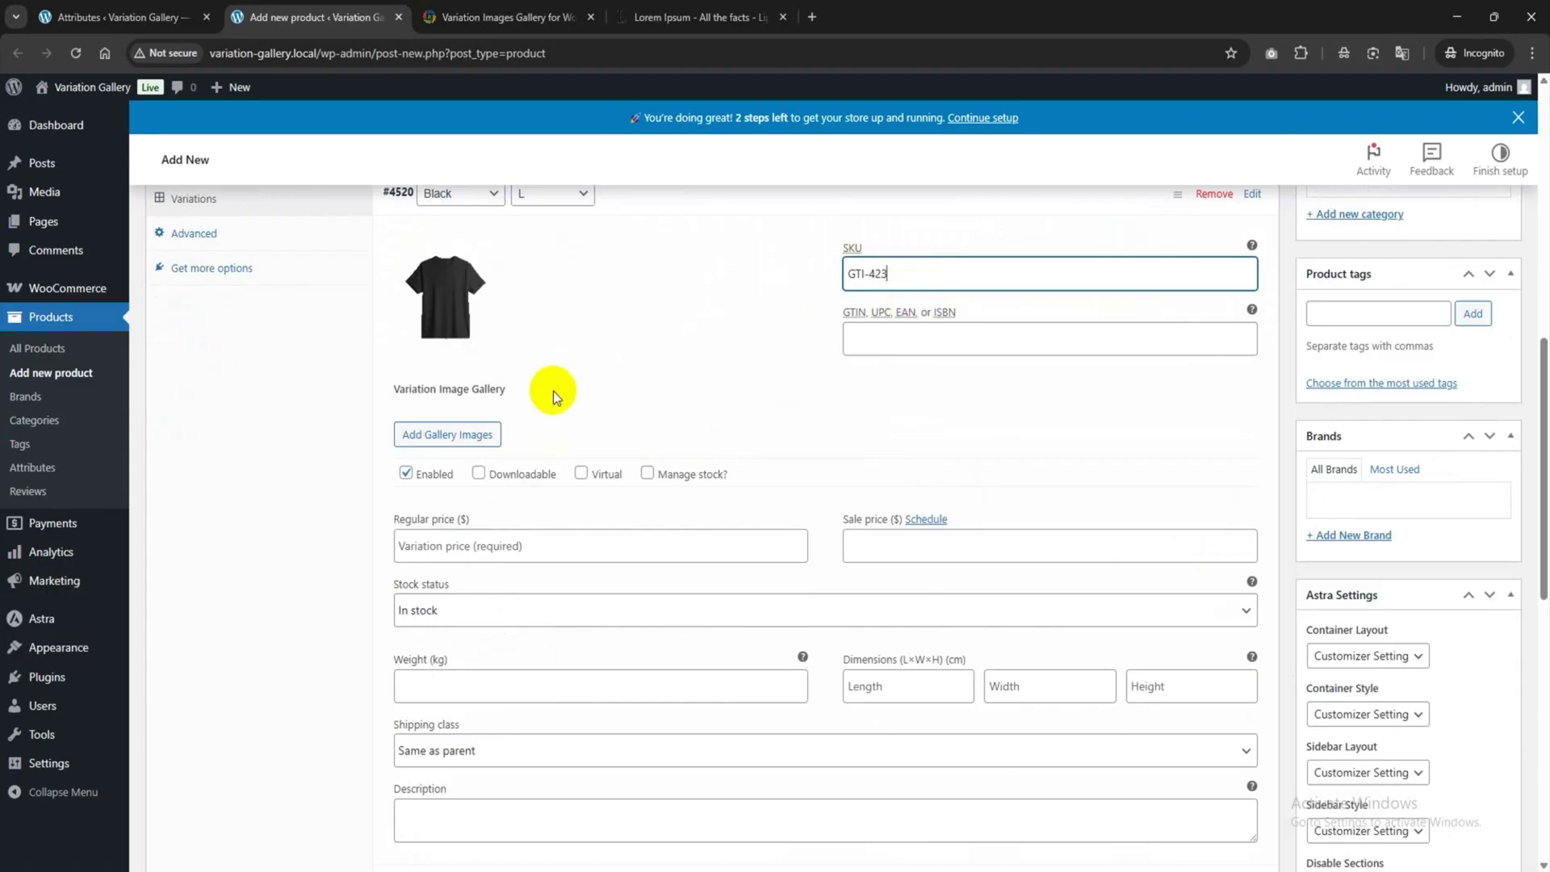
Upload Frame 2745–2748 and add Frame 2747 and 2748 to the Black / L gallery.
click(450, 434)
click(68, 153)
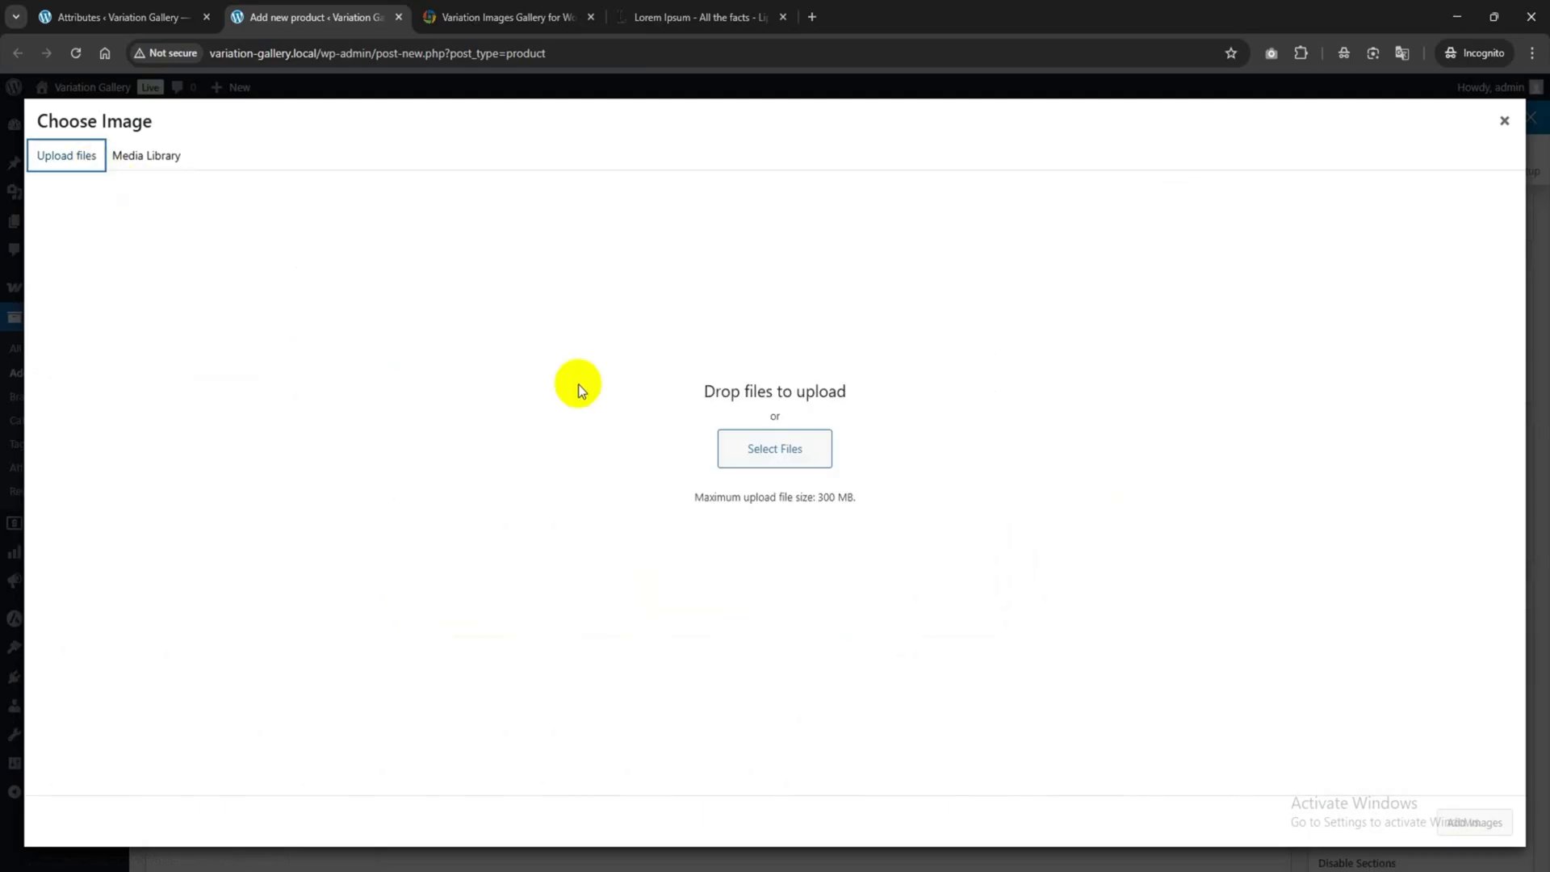
click(767, 460)
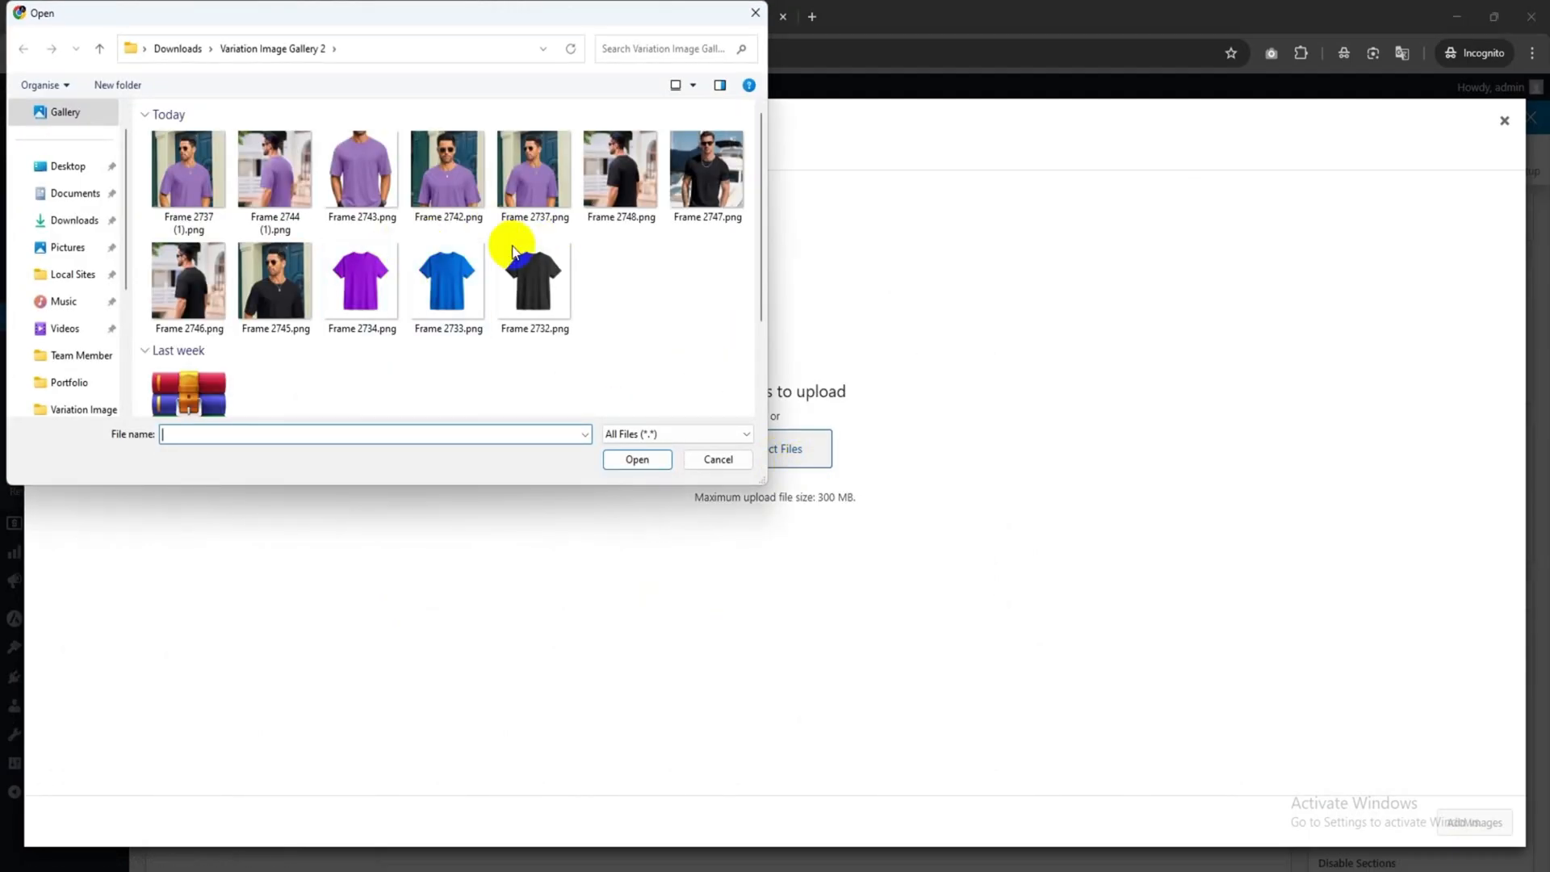
click(620, 173)
ctrl+click(712, 193)
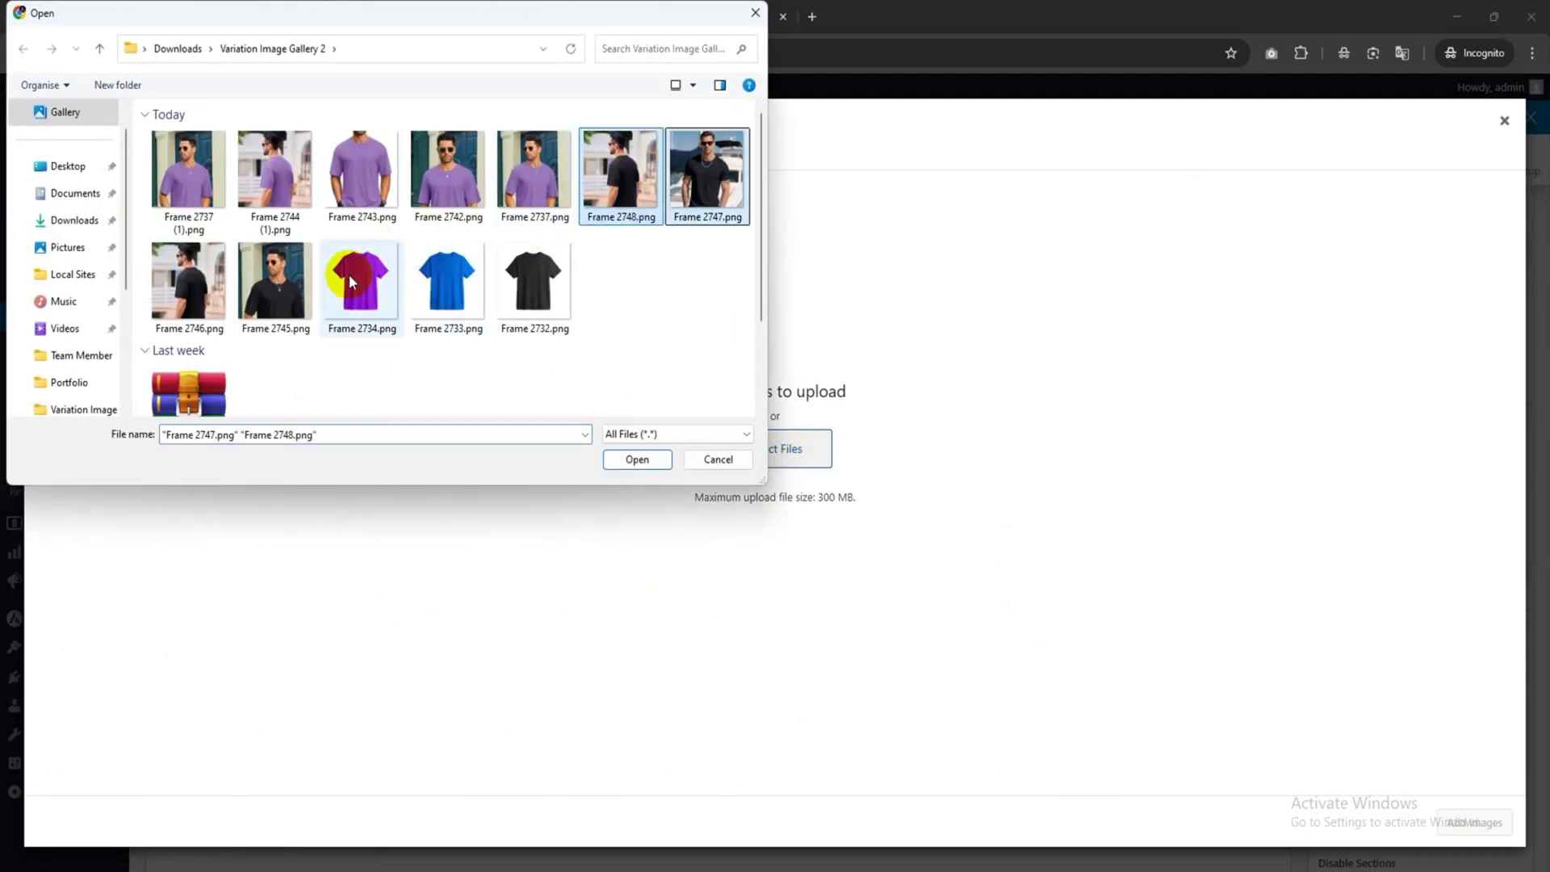
ctrl+click(203, 304)
ctrl+click(282, 303)
click(632, 458)
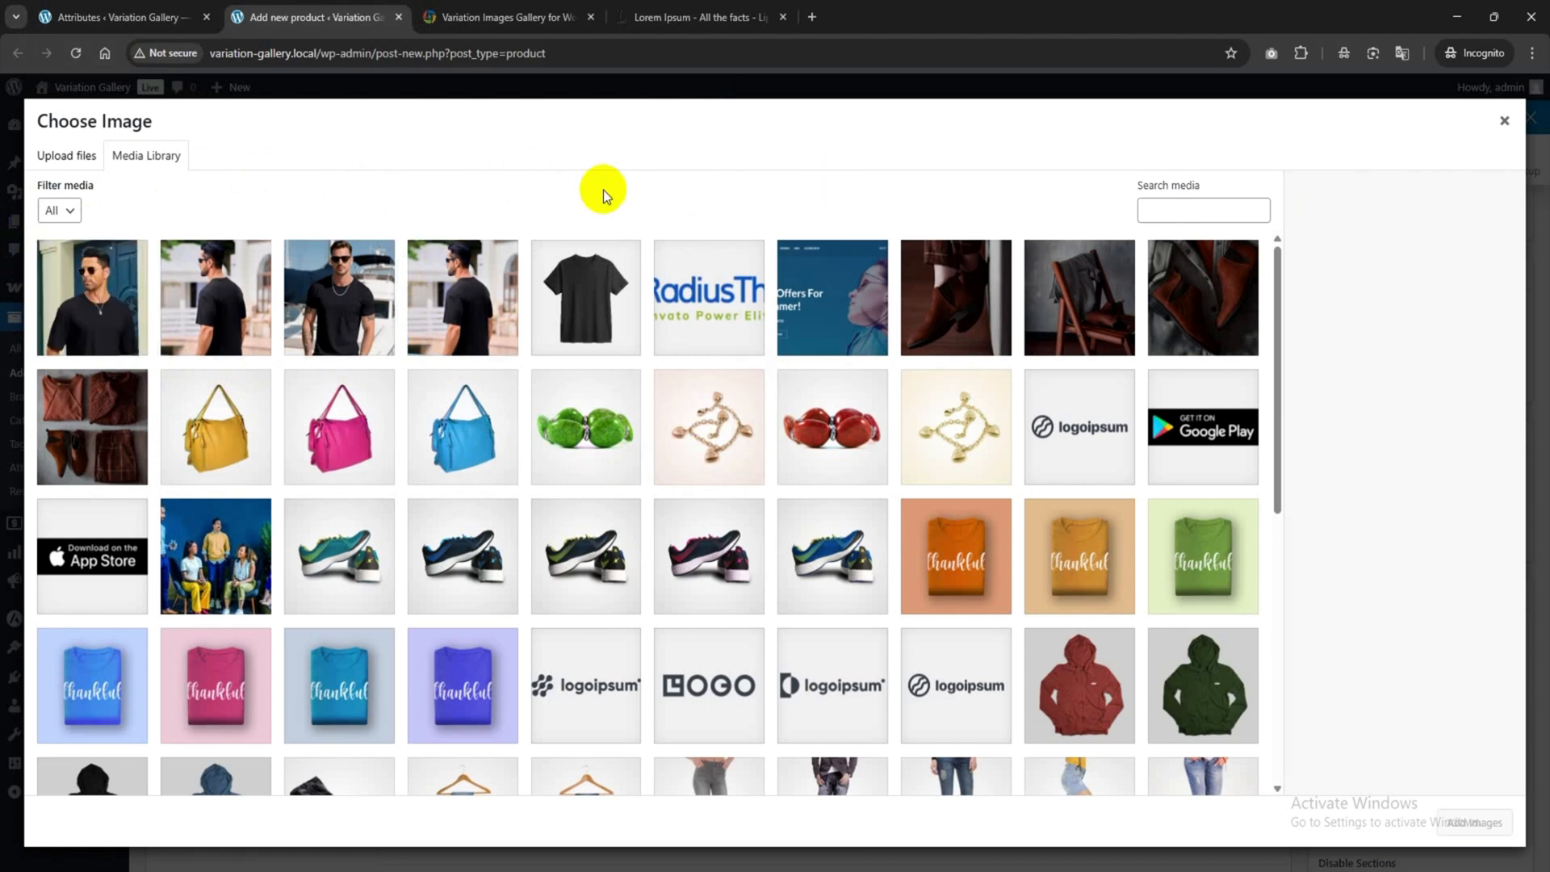
click(460, 298)
click(352, 297)
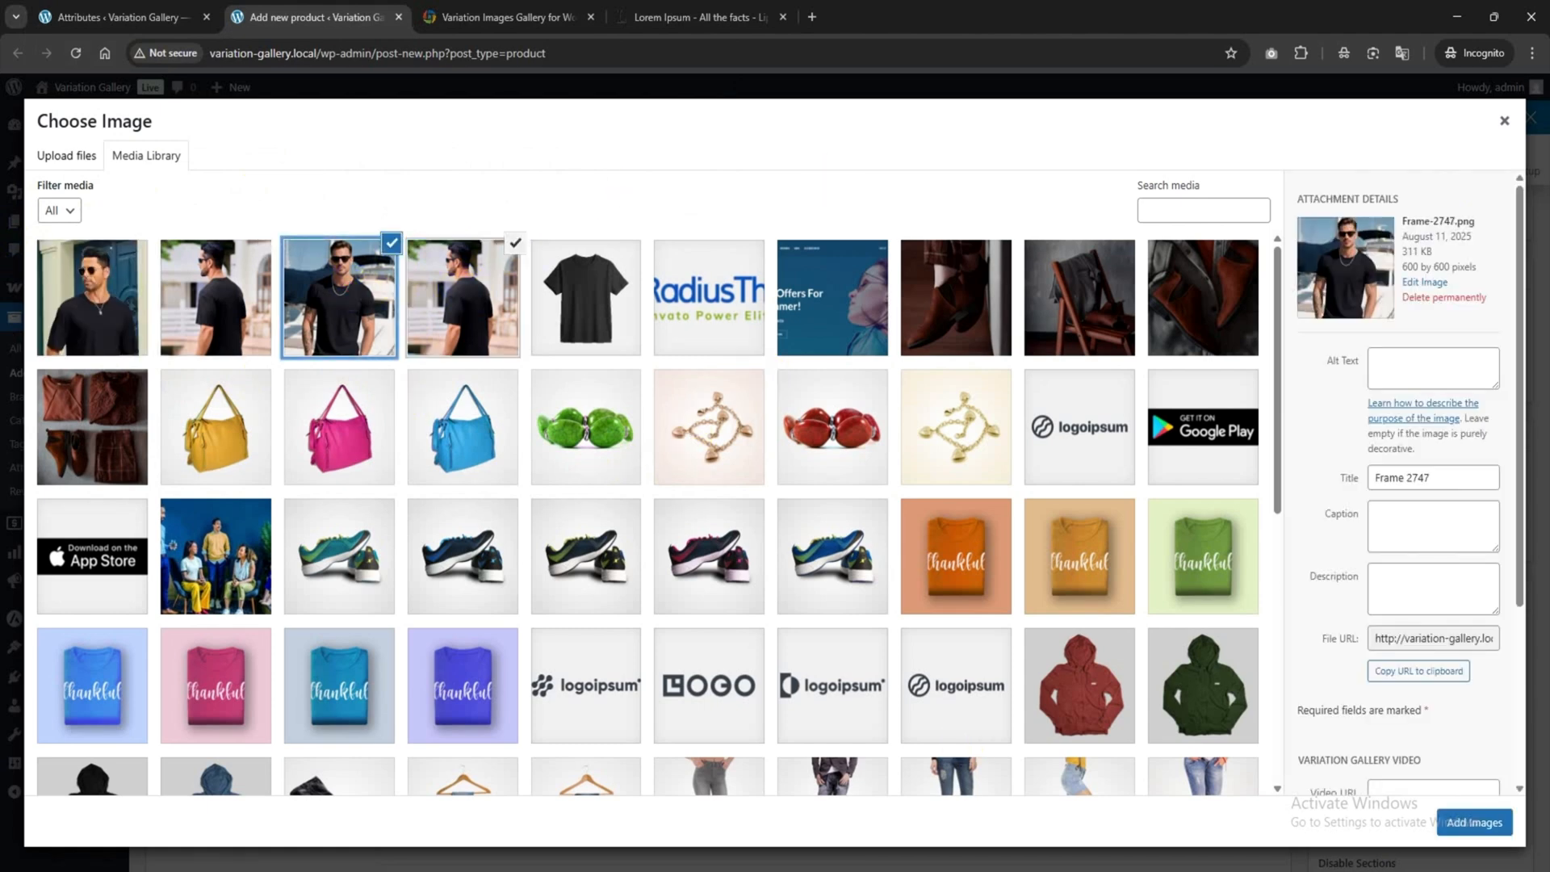
click(1474, 821)
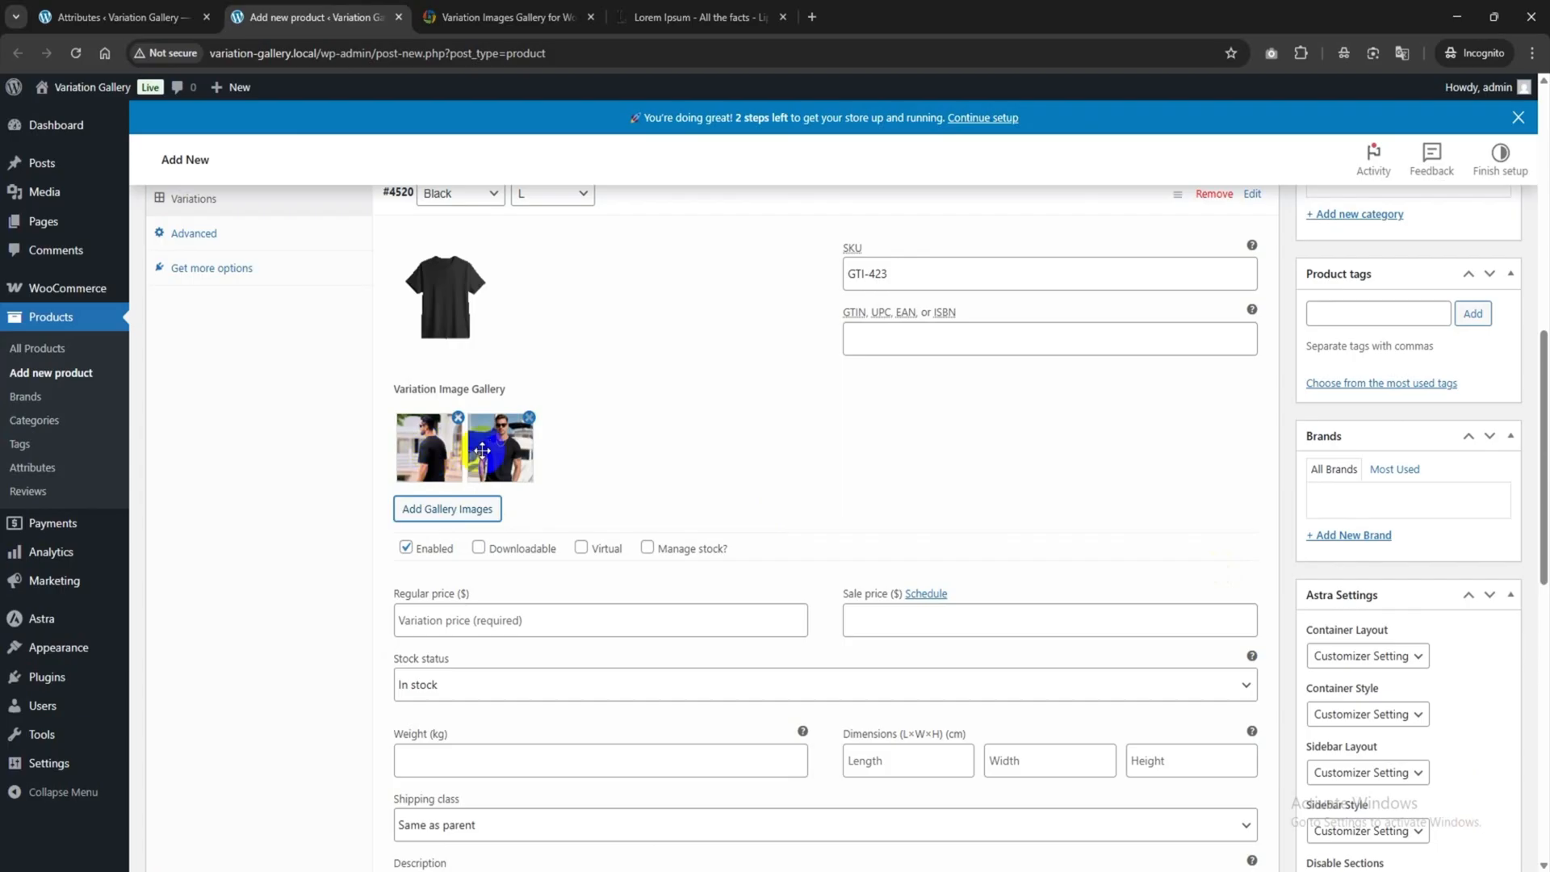
Enter regular price 30, keep stock In stock, and collapse the Black / L variation.
click(428, 620)
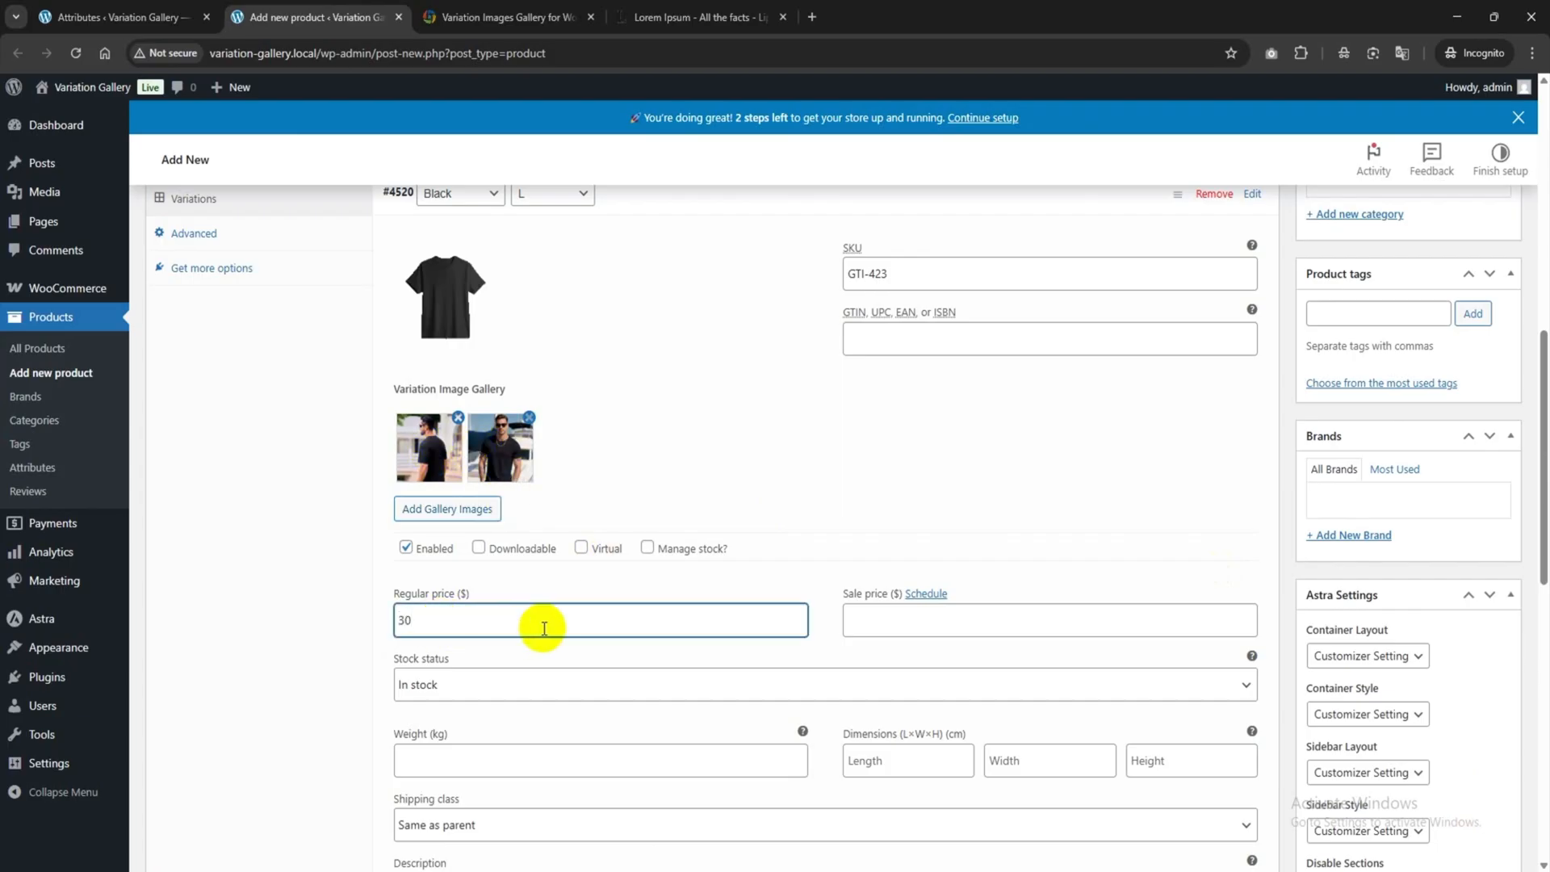
click(477, 686)
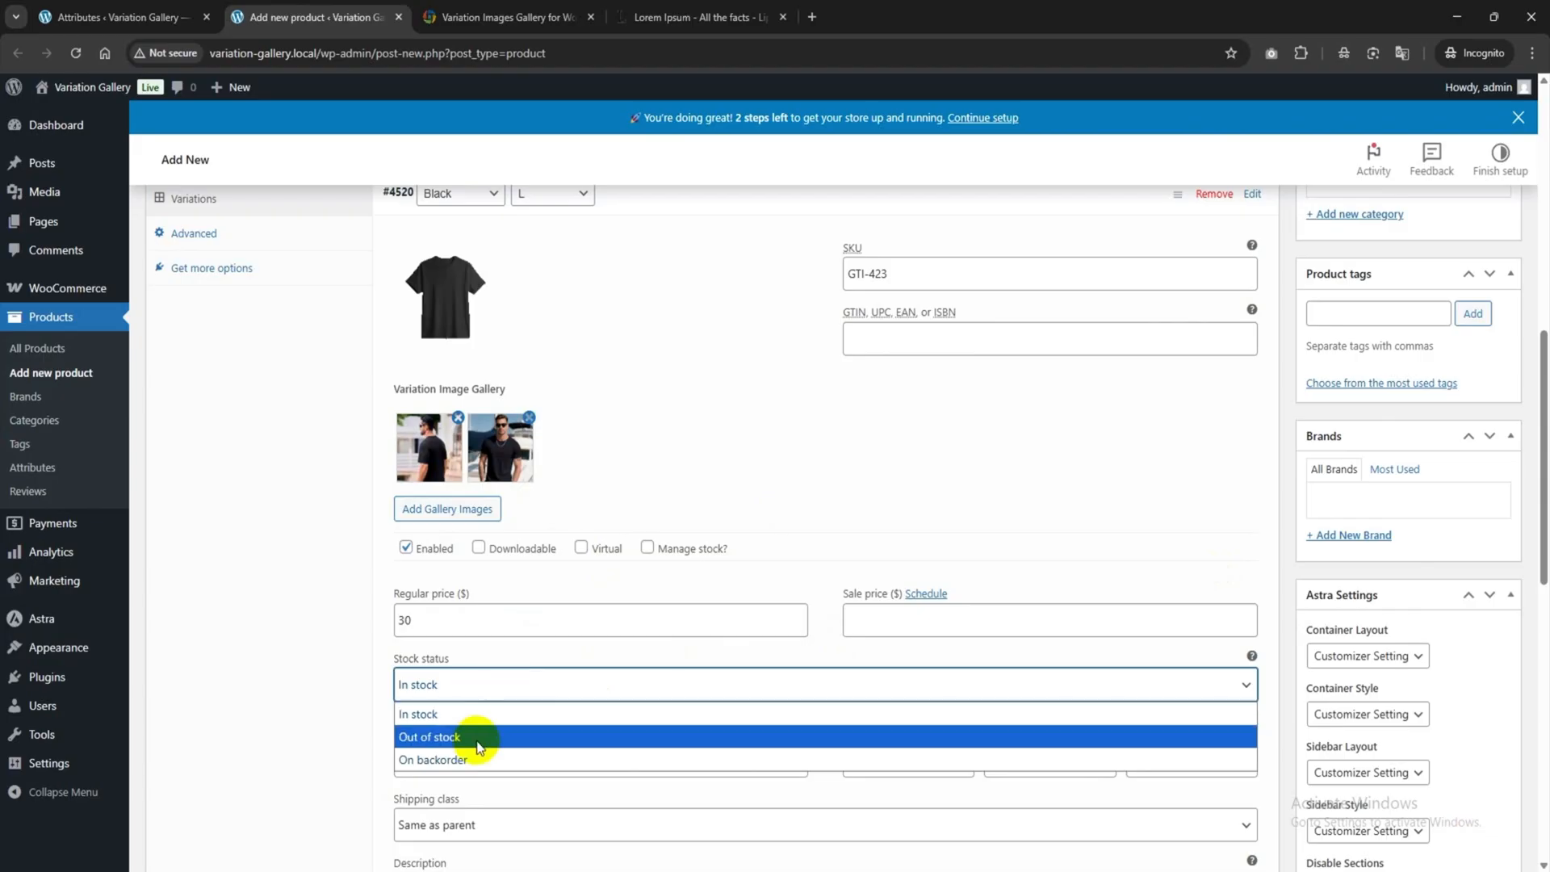
click(488, 714)
scroll(613, 568, up, 2)
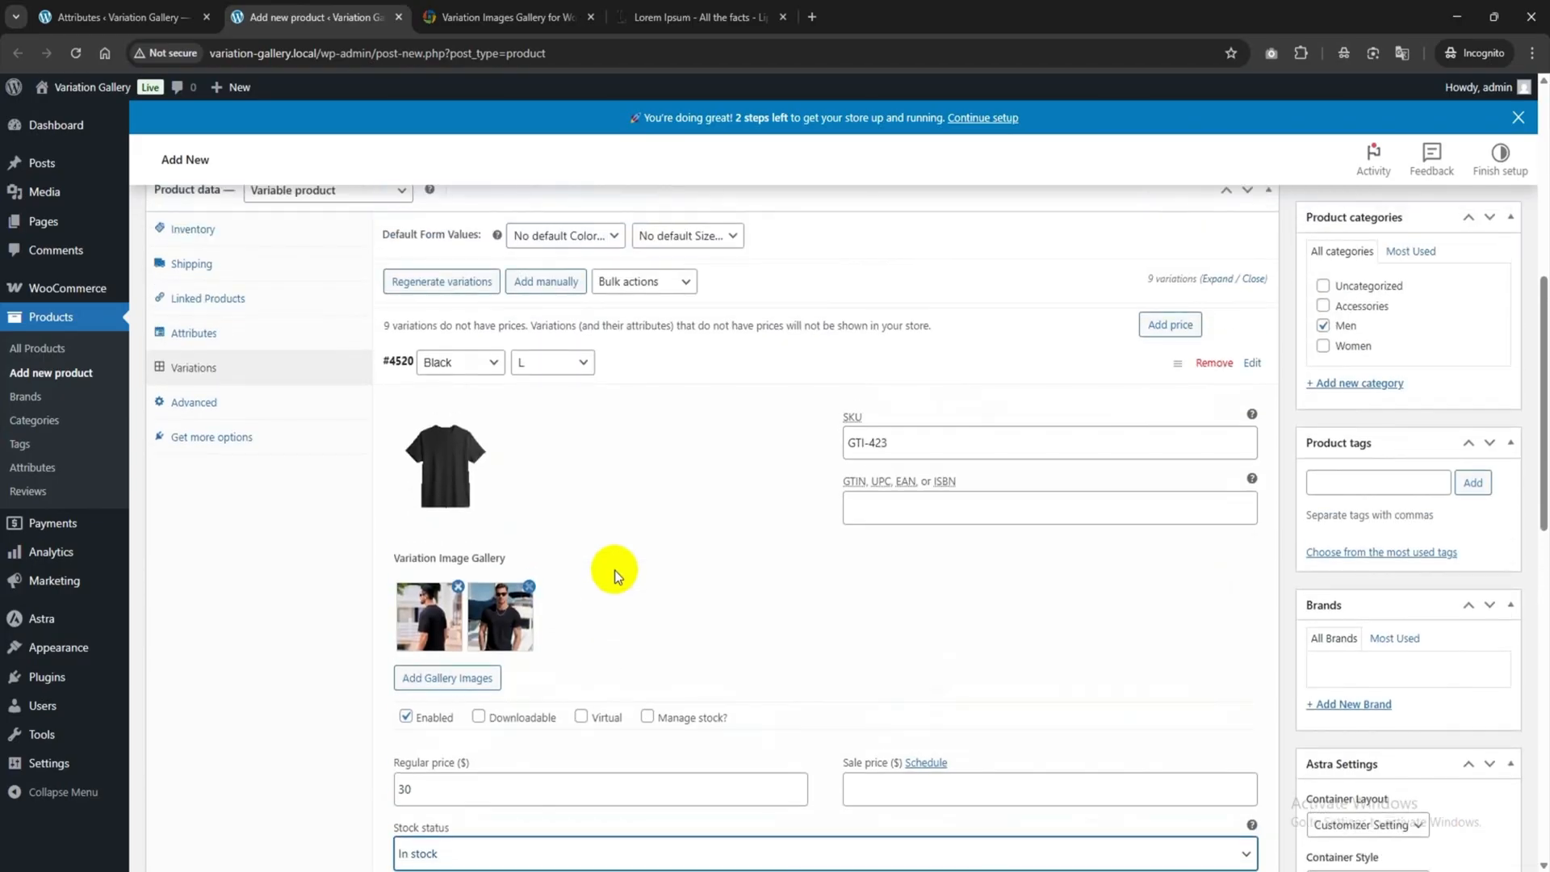
click(979, 360)
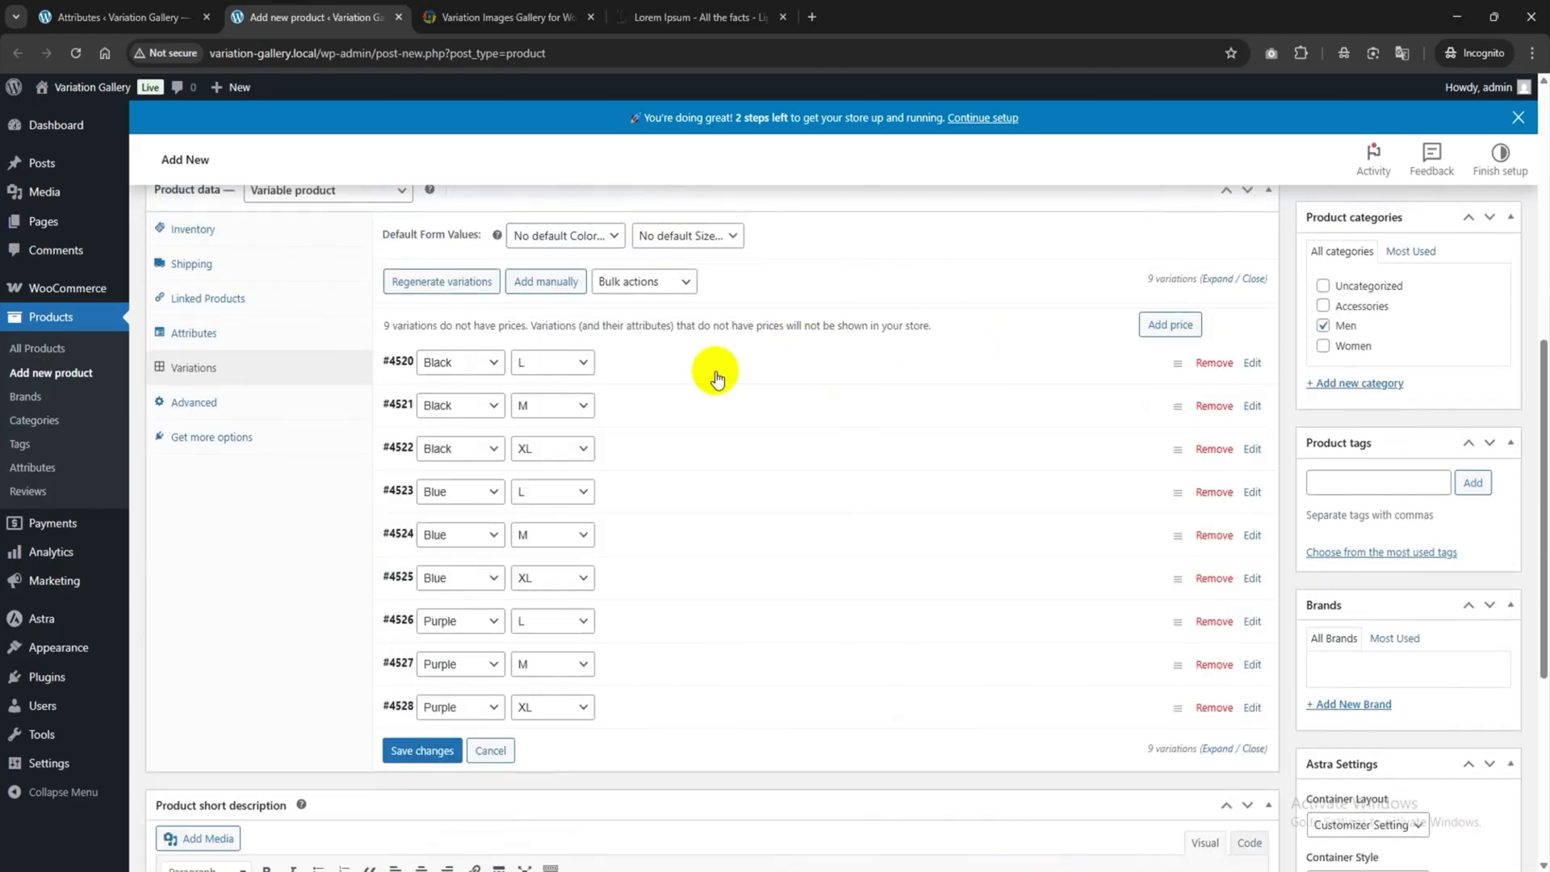
Set the Frame-2745 model photo as the Black / M variation #4521 image.
scroll(645, 355, down, 1)
click(678, 327)
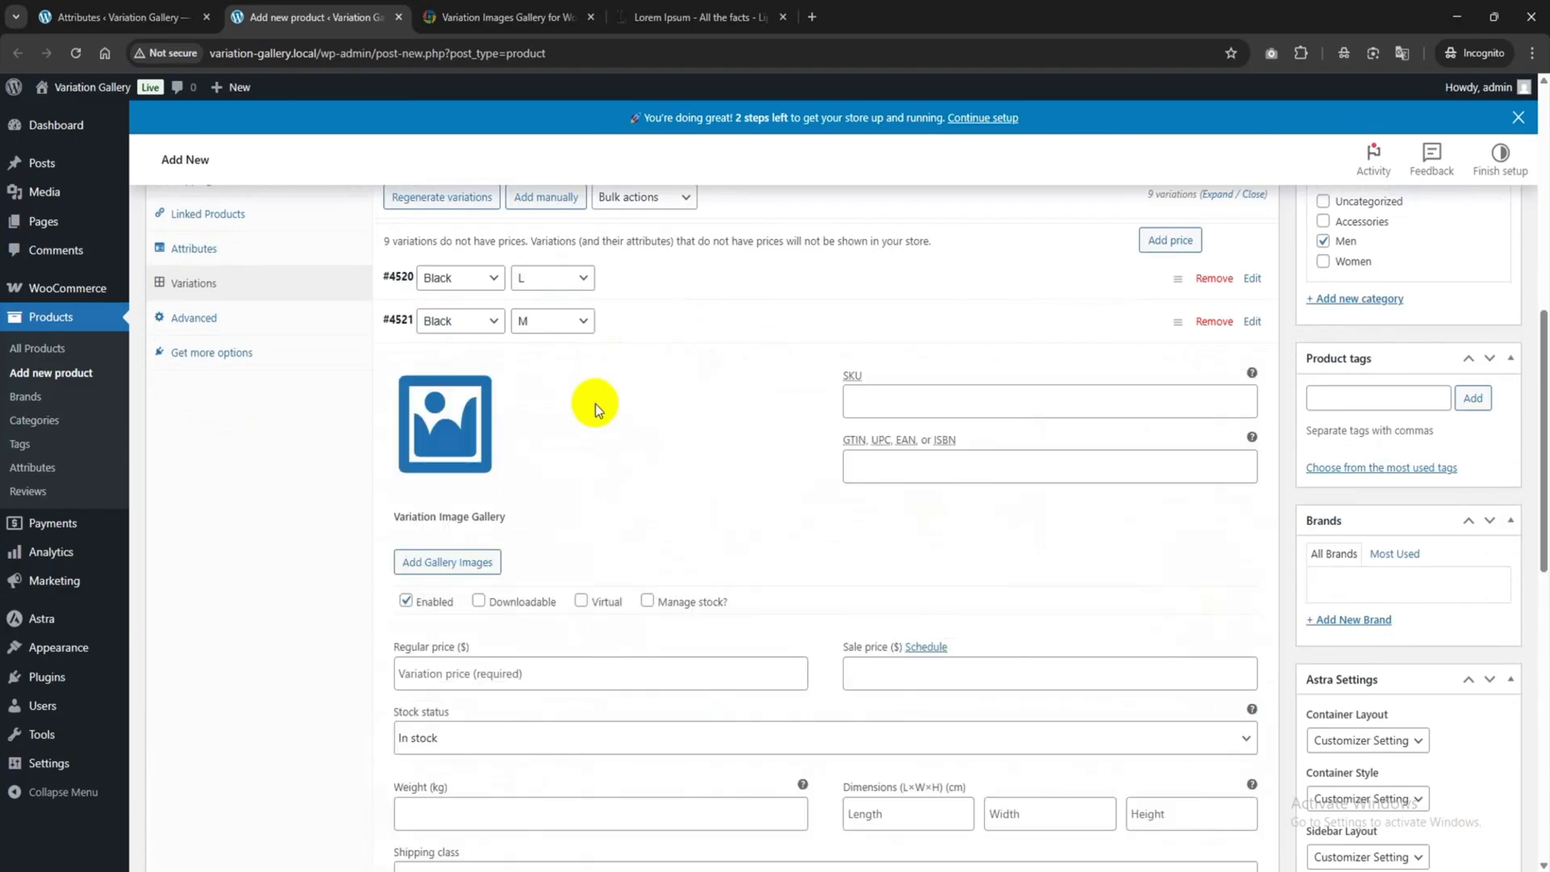
click(445, 436)
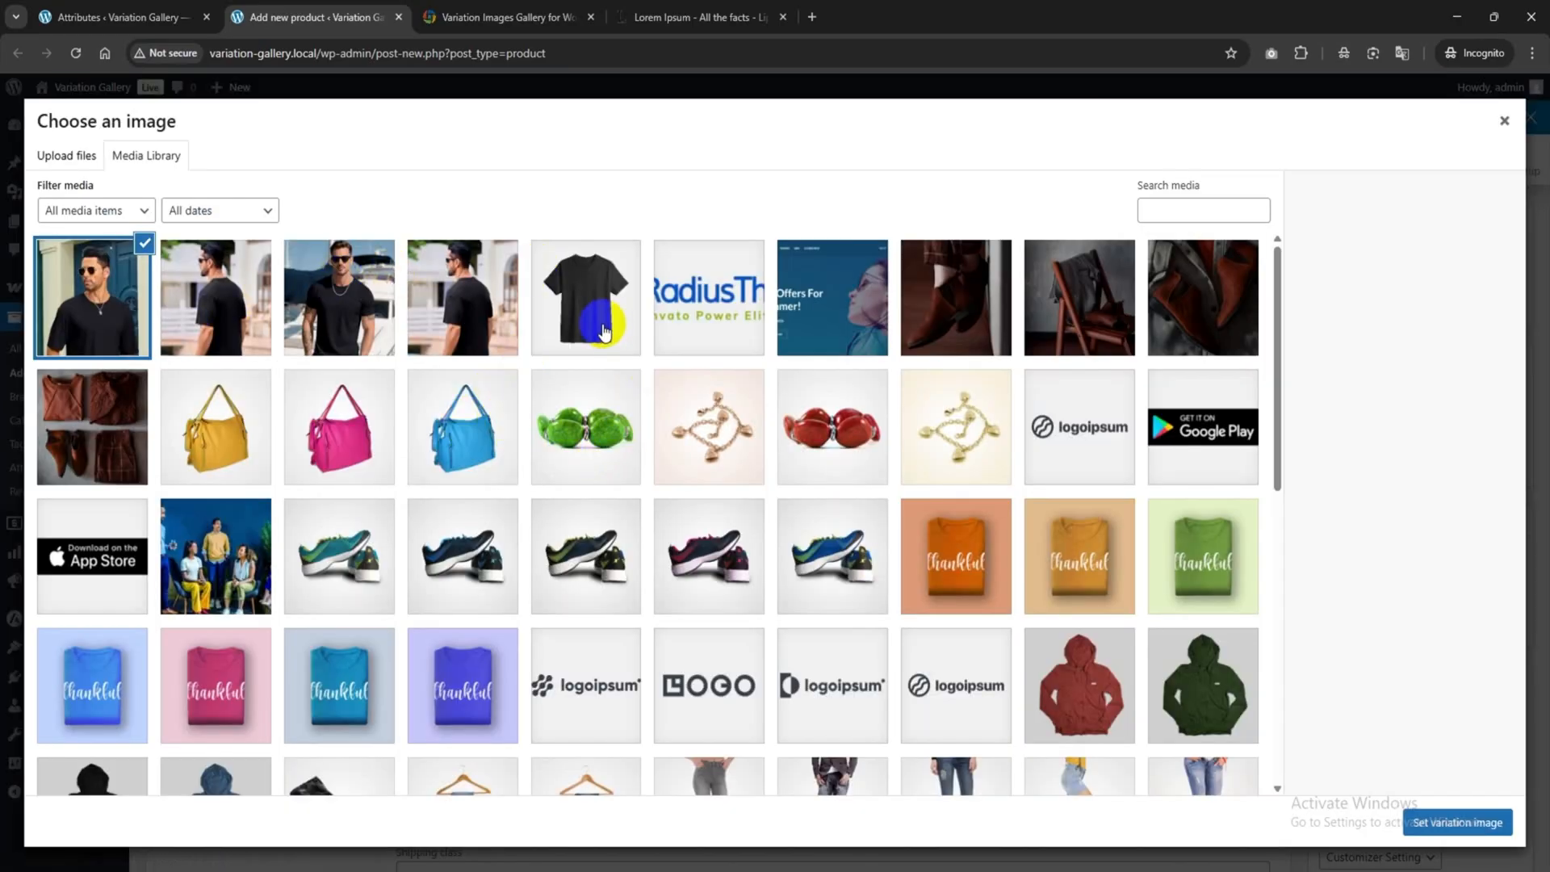
click(95, 323)
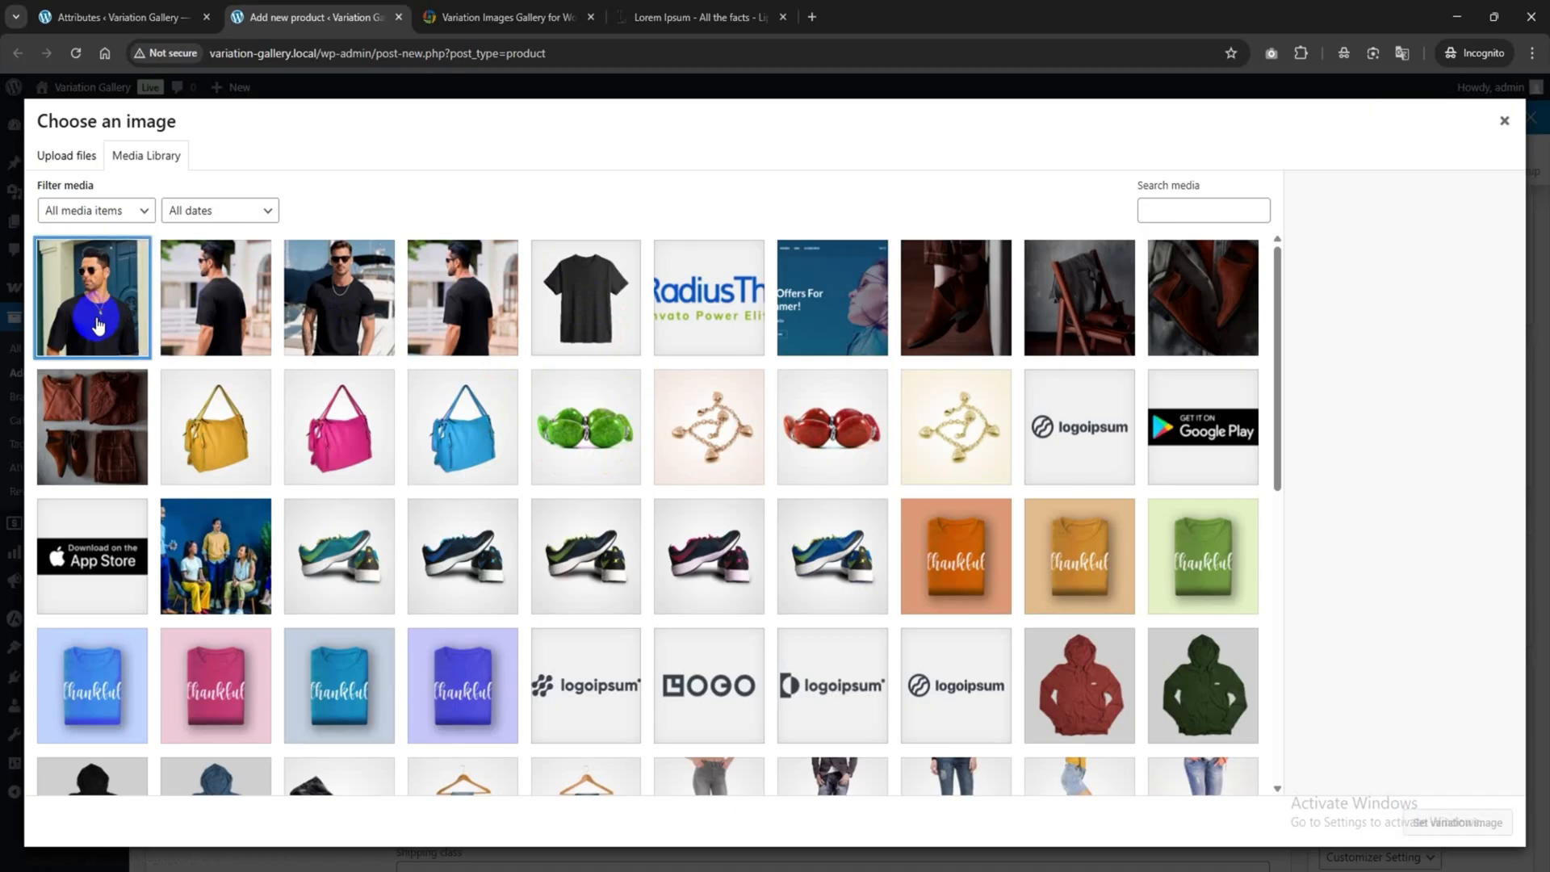
click(1455, 822)
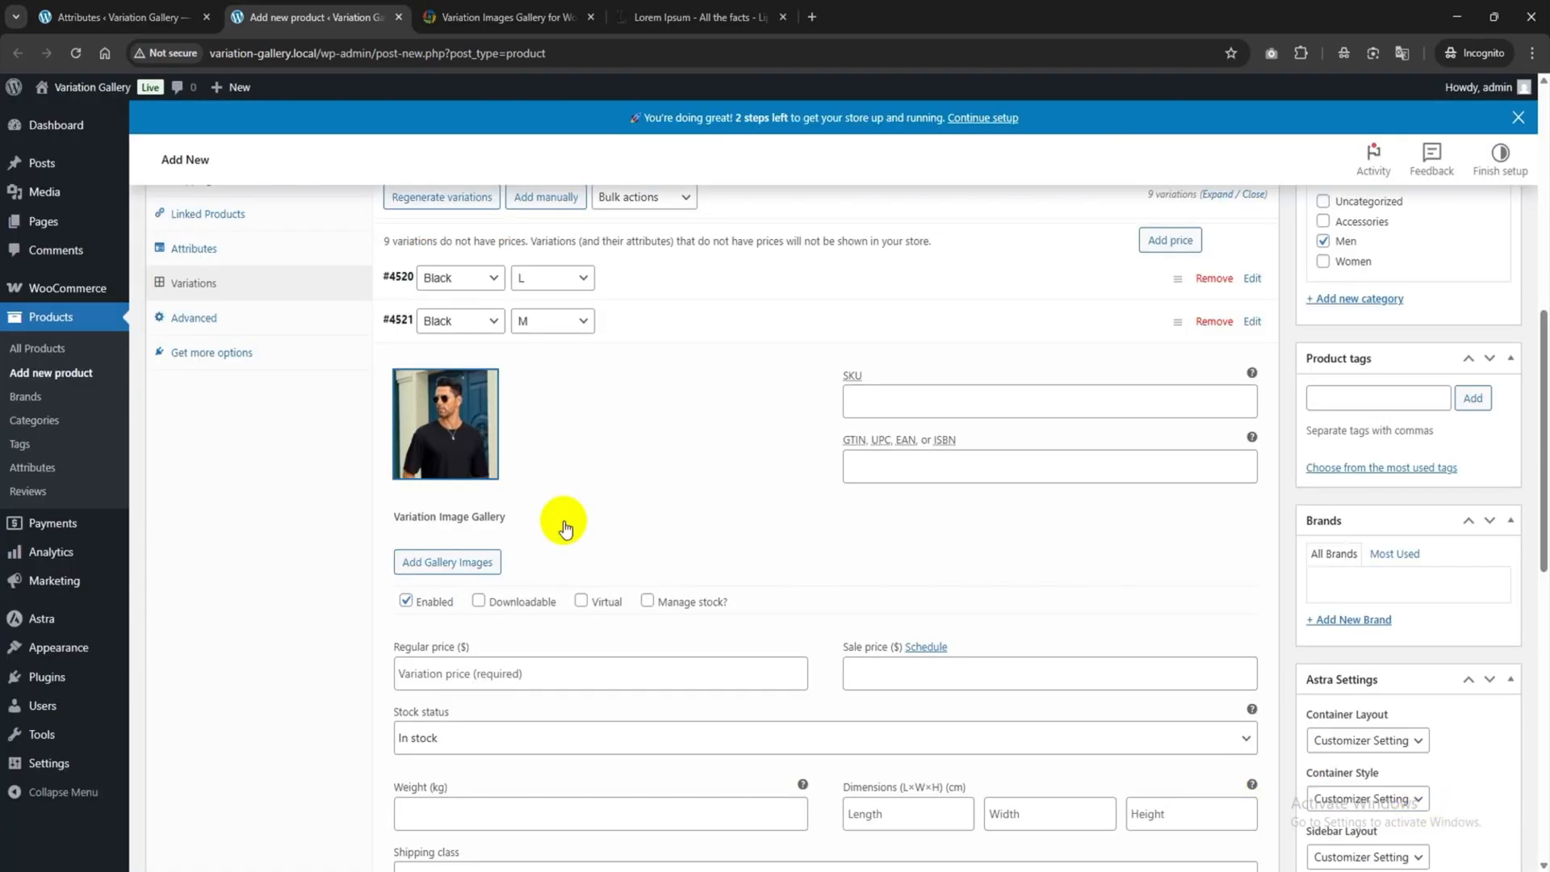
Add Frame-2746 and the black T-shirt to the Black / M gallery, with a 600×600px YouTube video.
click(433, 564)
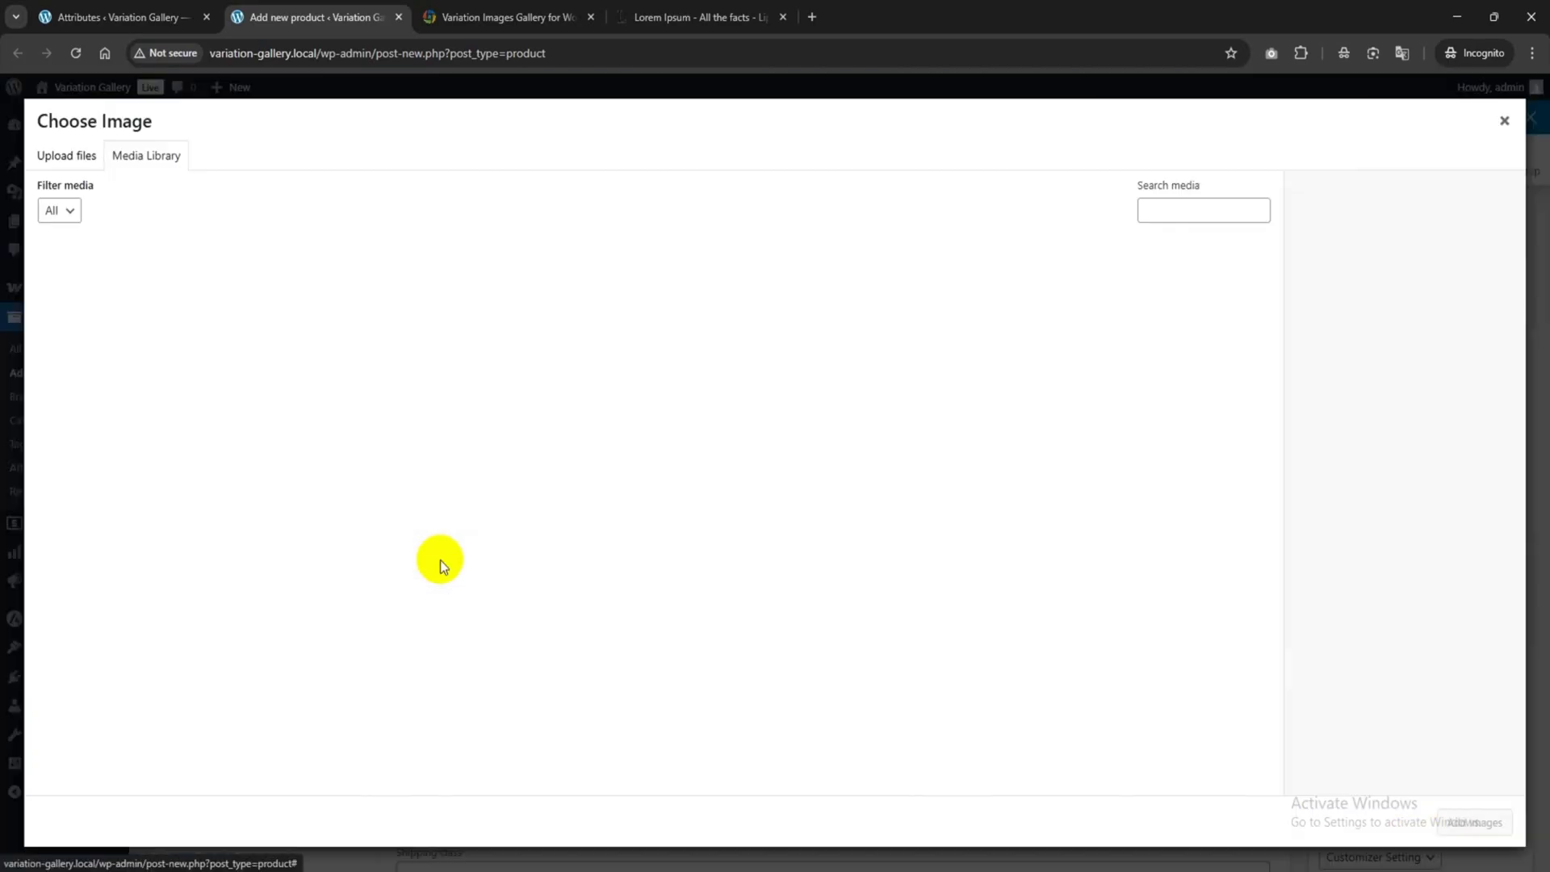
click(213, 300)
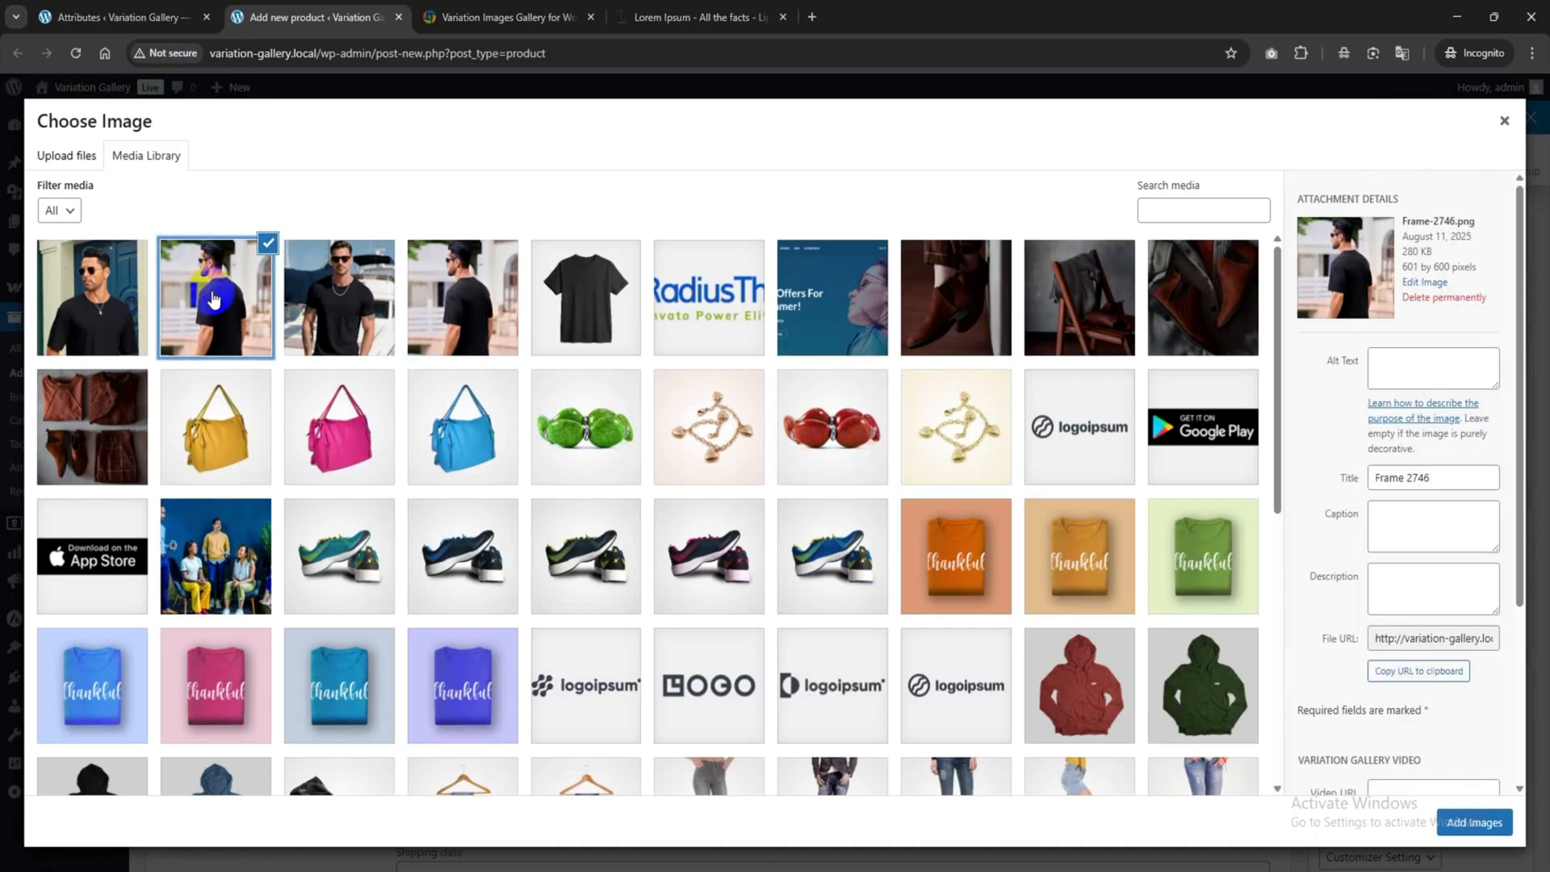
click(574, 315)
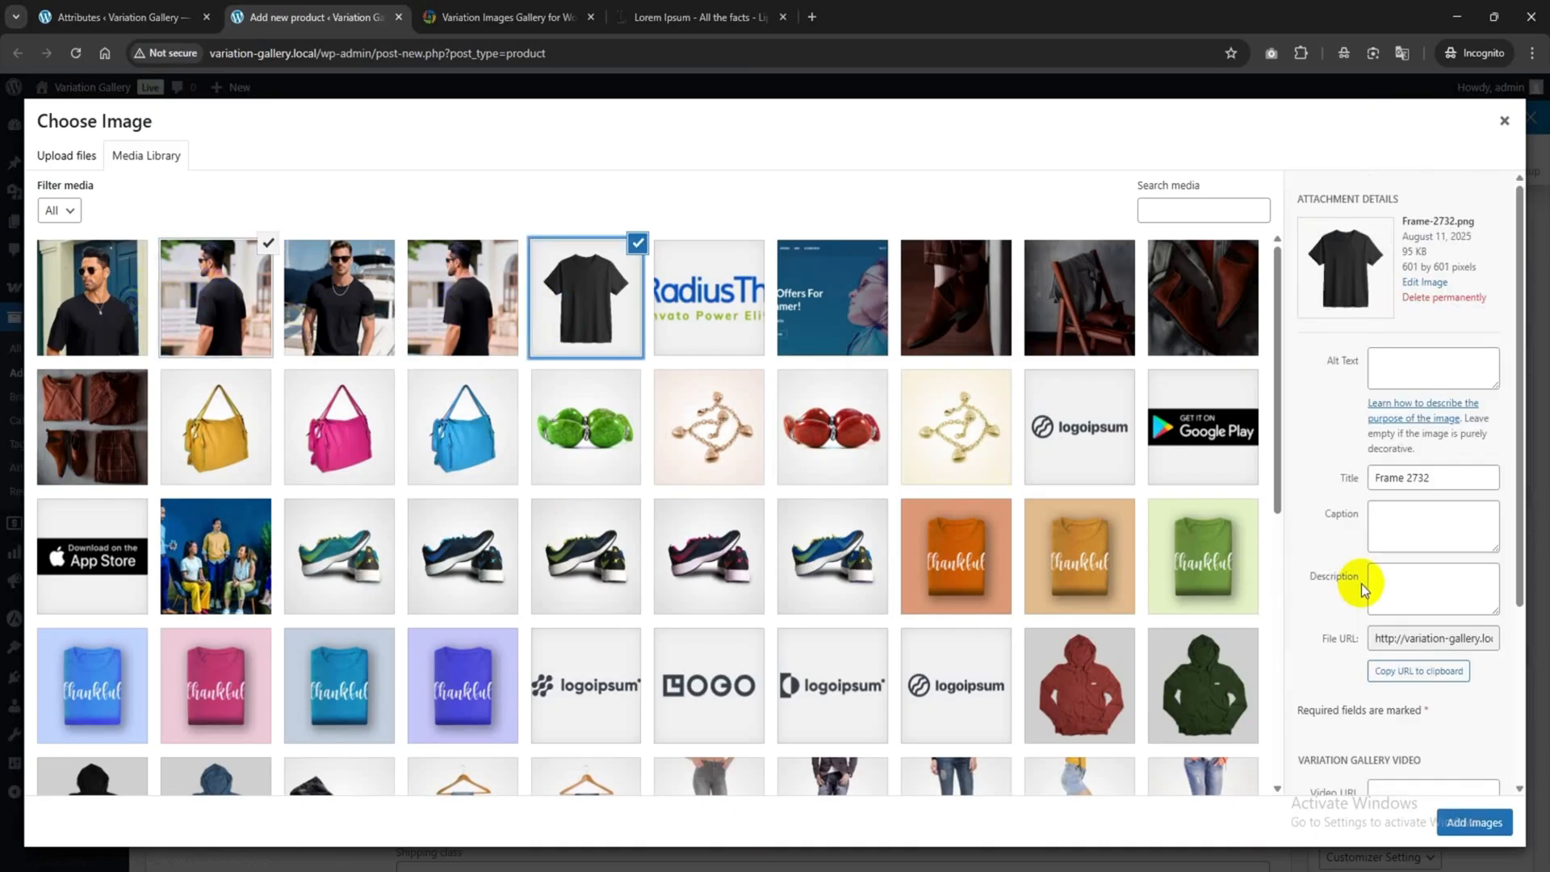
scroll(1363, 589, down, 2)
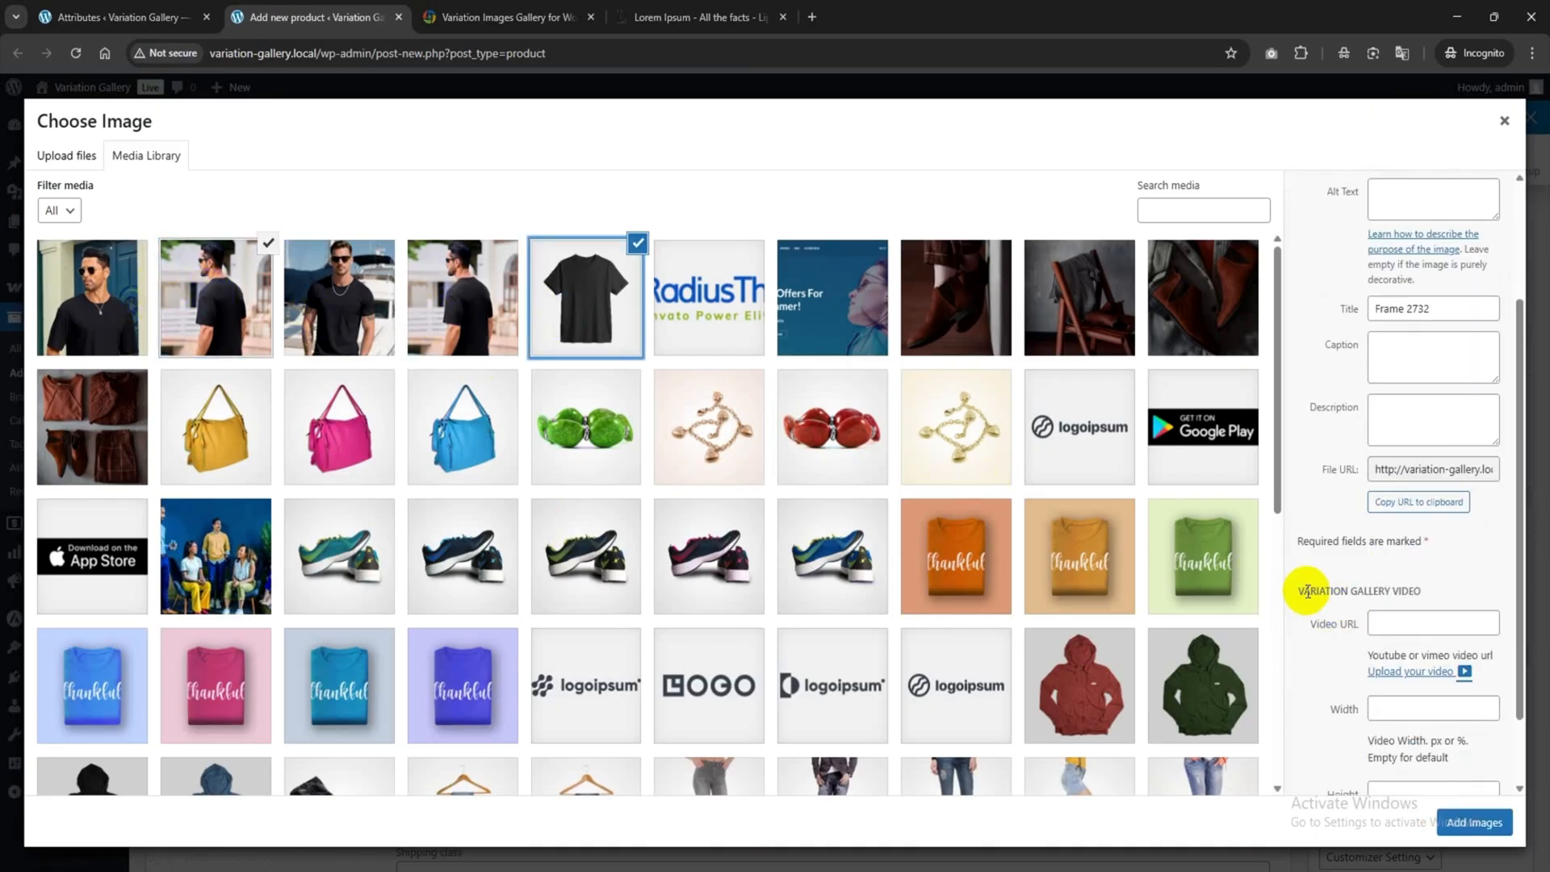
drag(1293, 590, 1416, 590)
click(1415, 590)
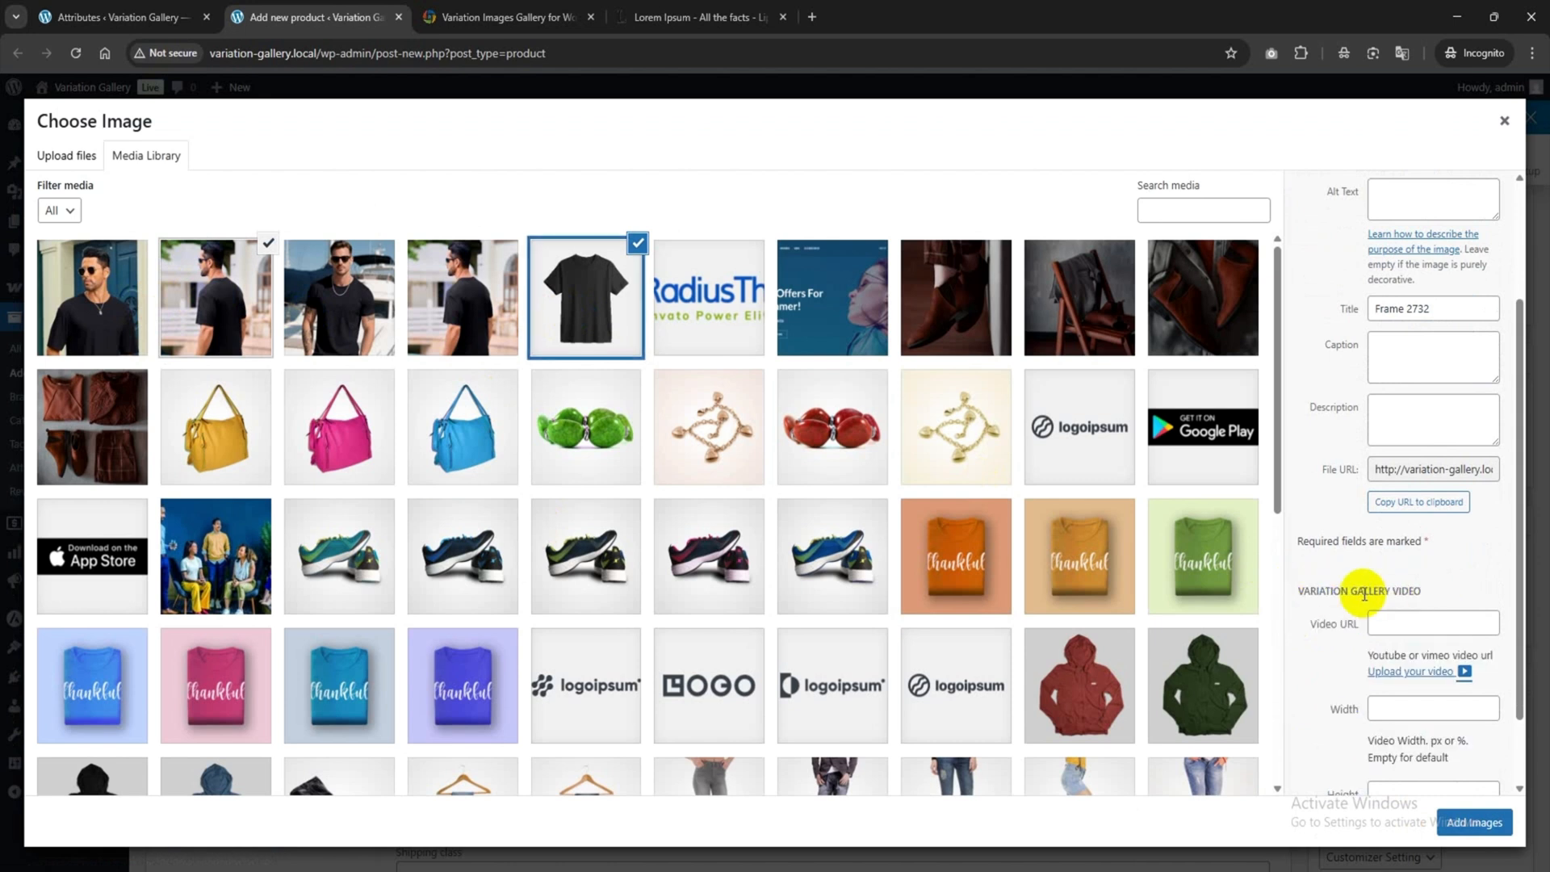
click(1381, 623)
scroll(1380, 582, down, 1)
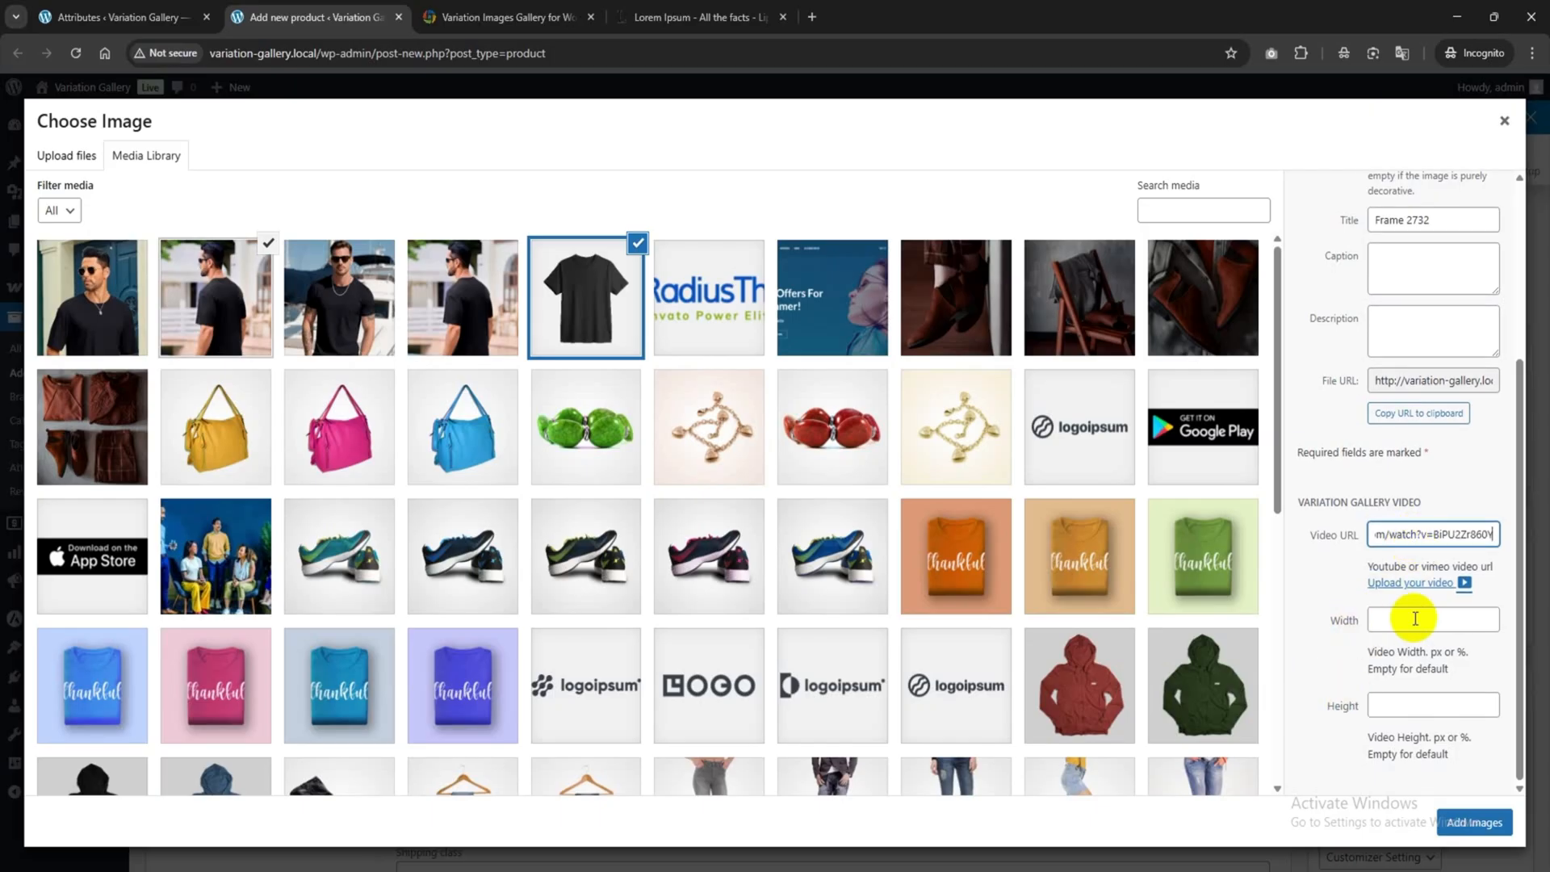
click(1382, 618)
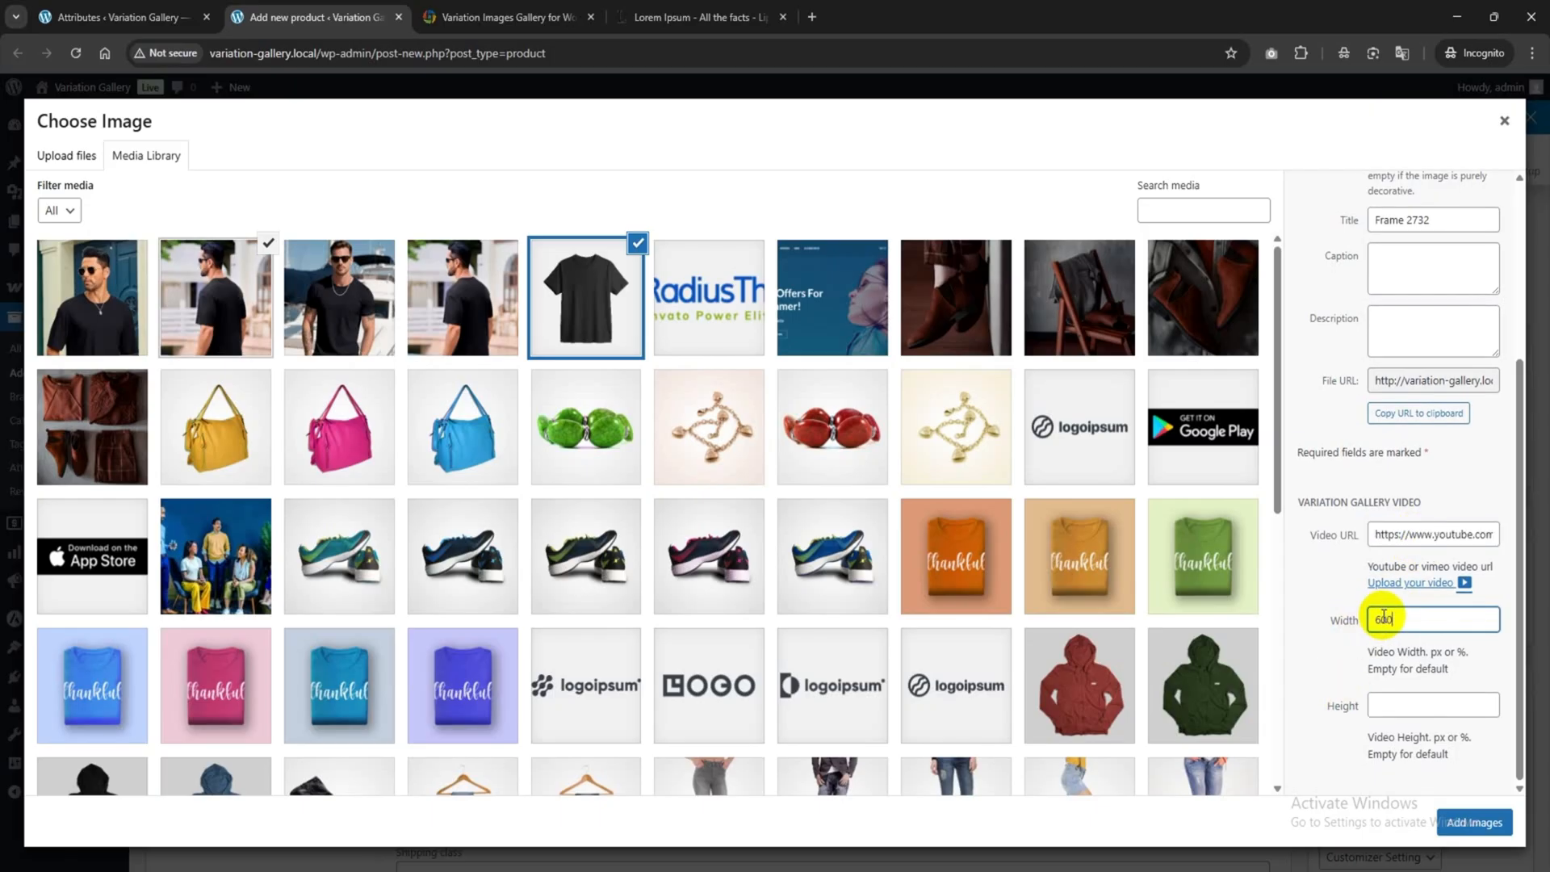
click(1394, 708)
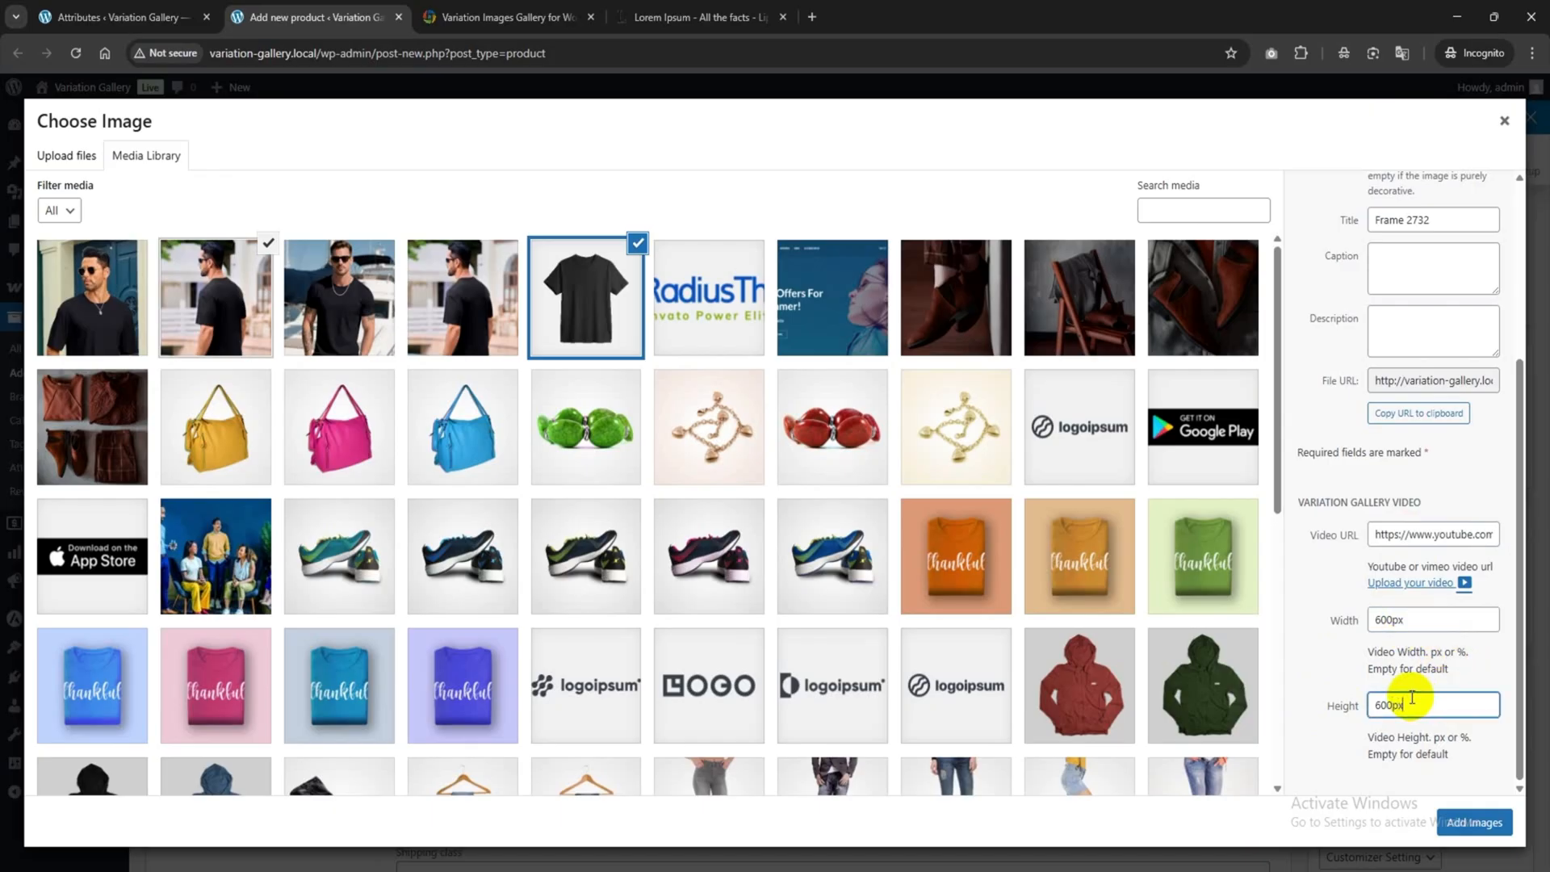
click(1471, 820)
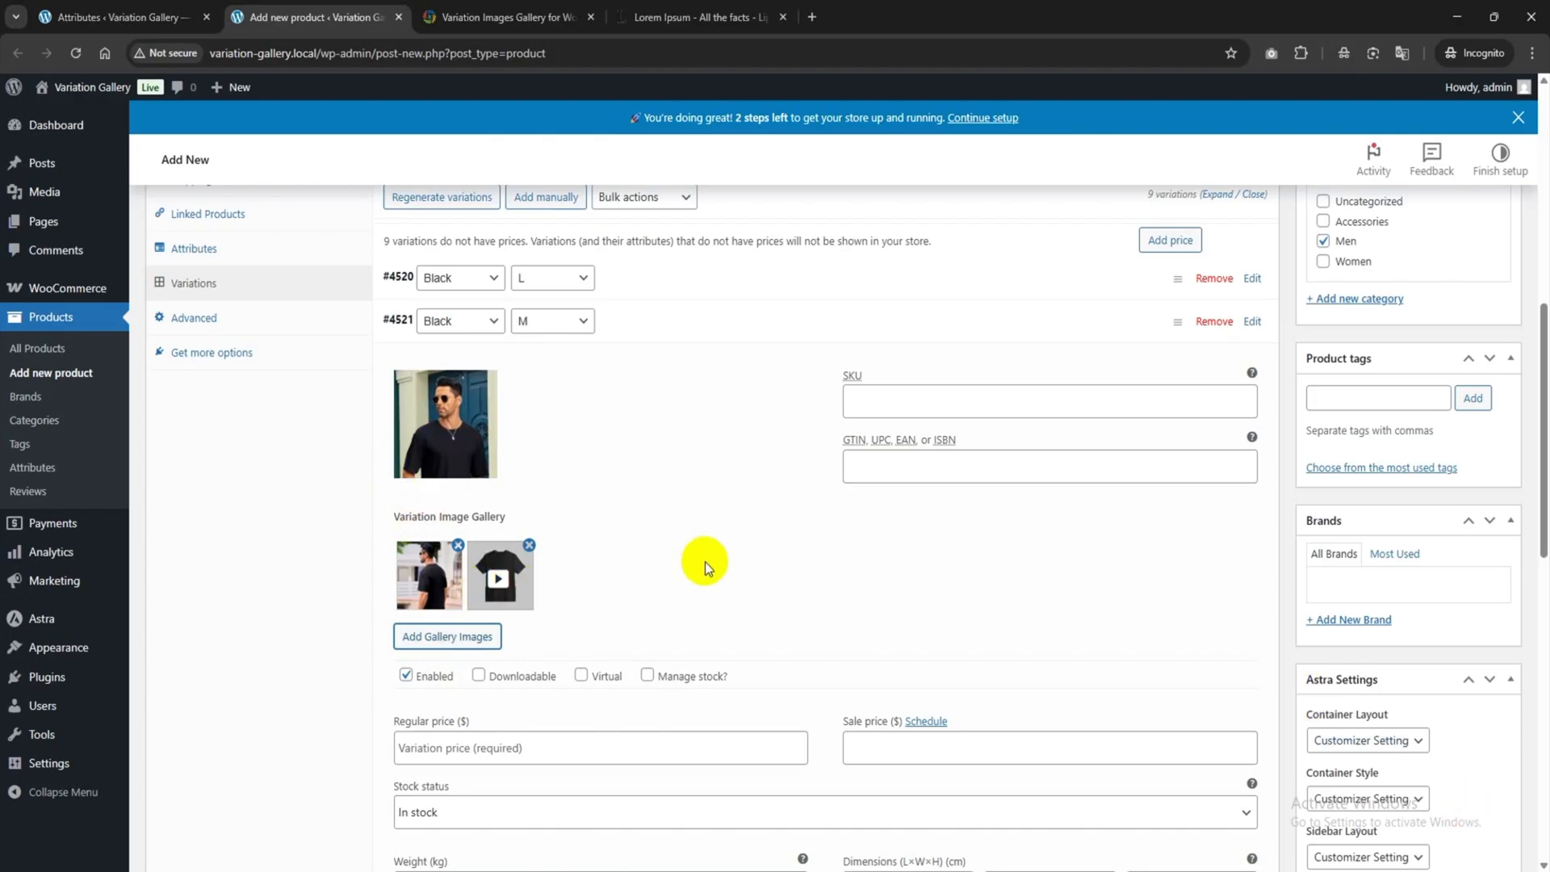
scroll(705, 562, up, 1)
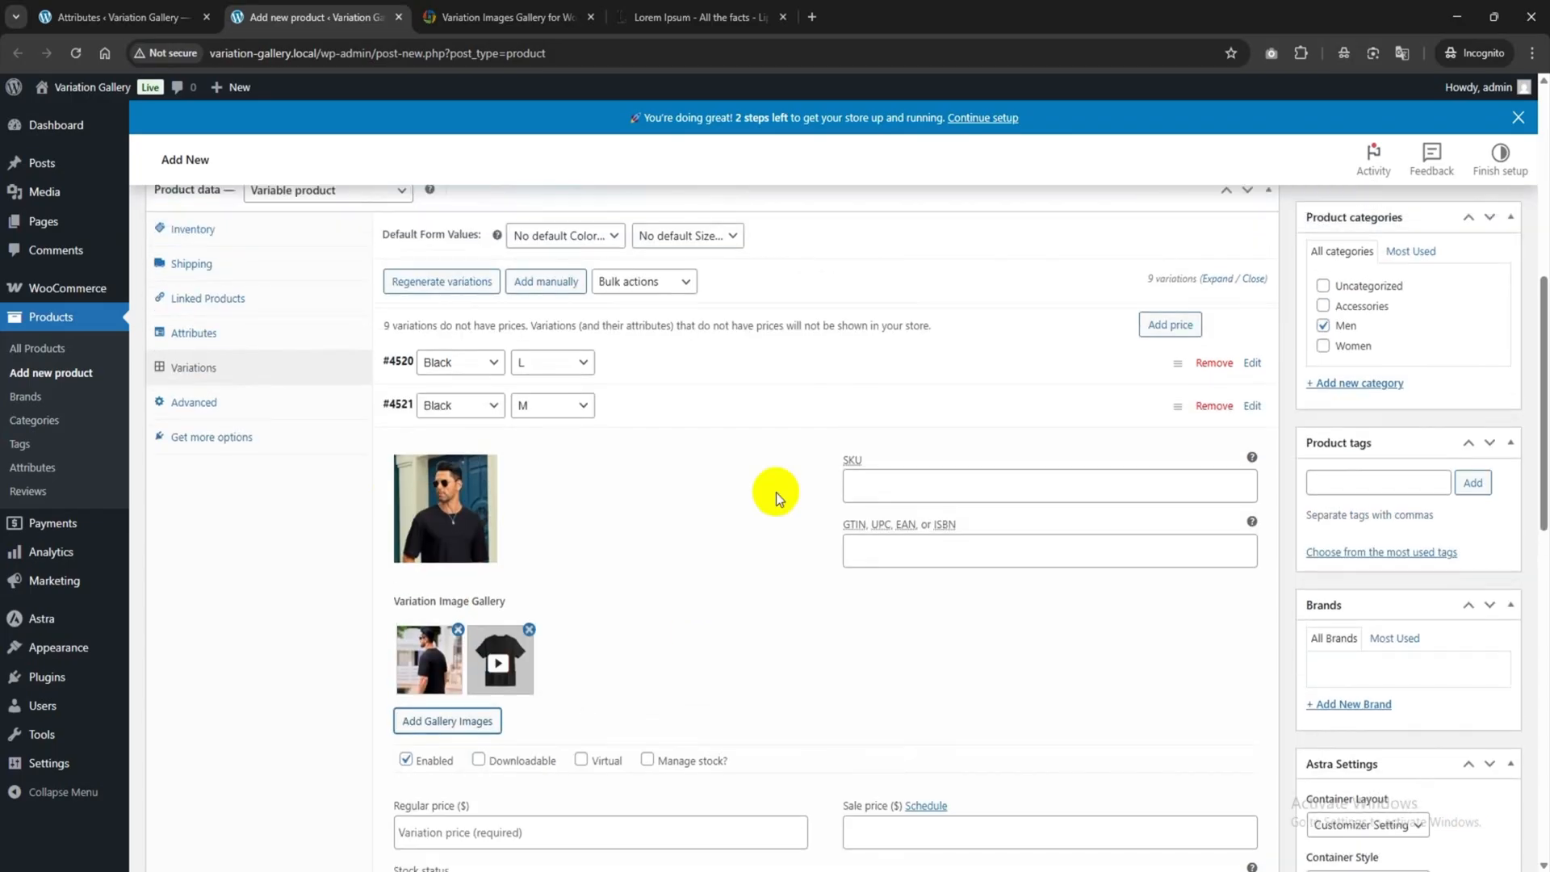
Set Frame-2748 as the Black / XL variation #4522 image.
click(1059, 410)
scroll(944, 388, down, 1)
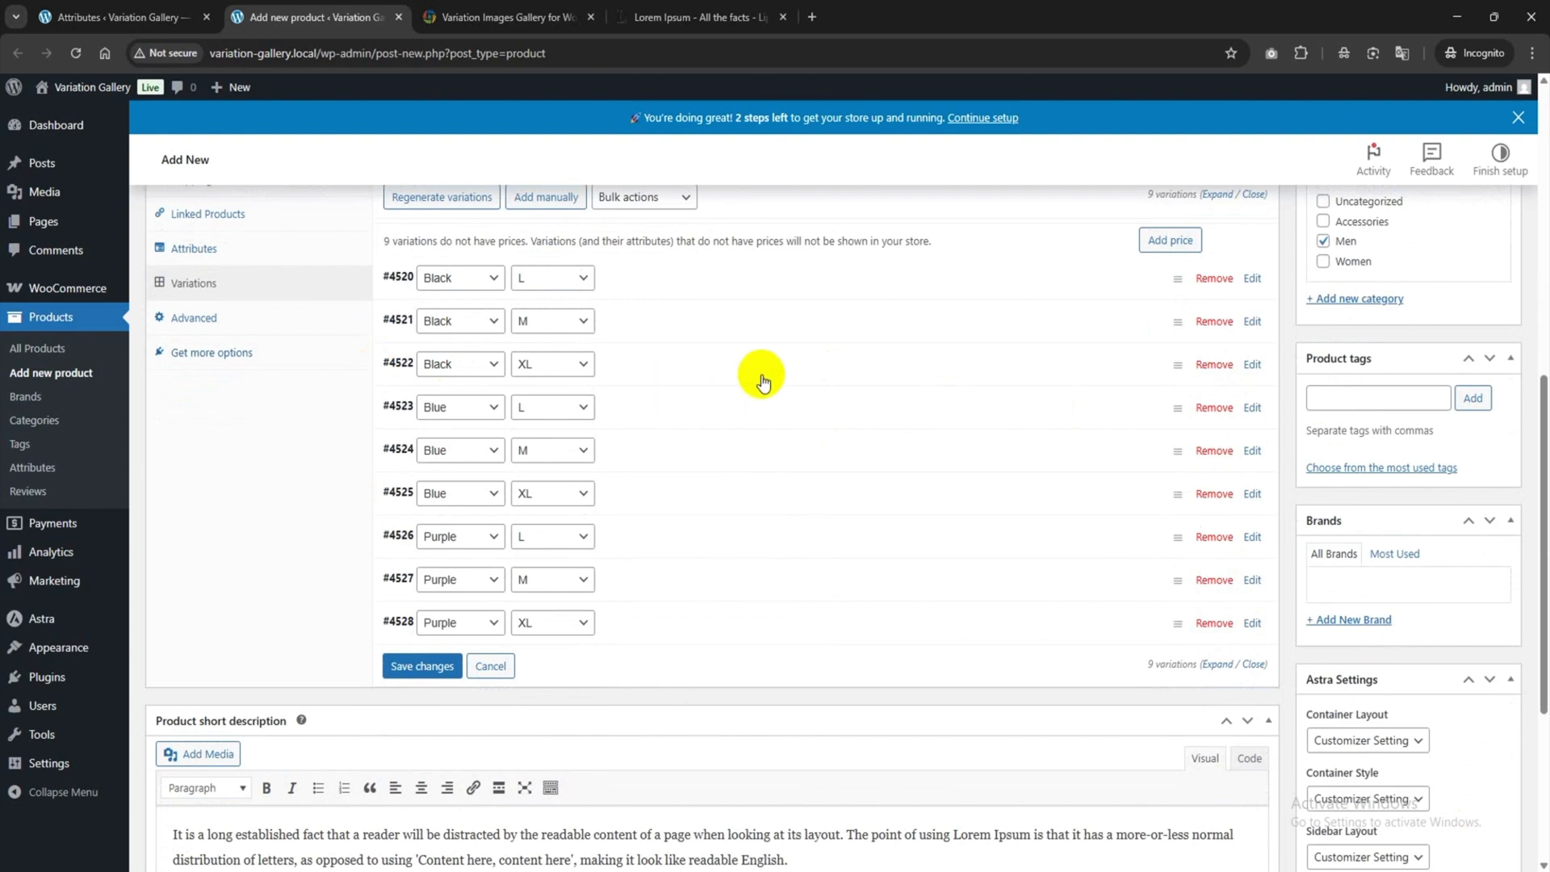
click(761, 379)
click(446, 462)
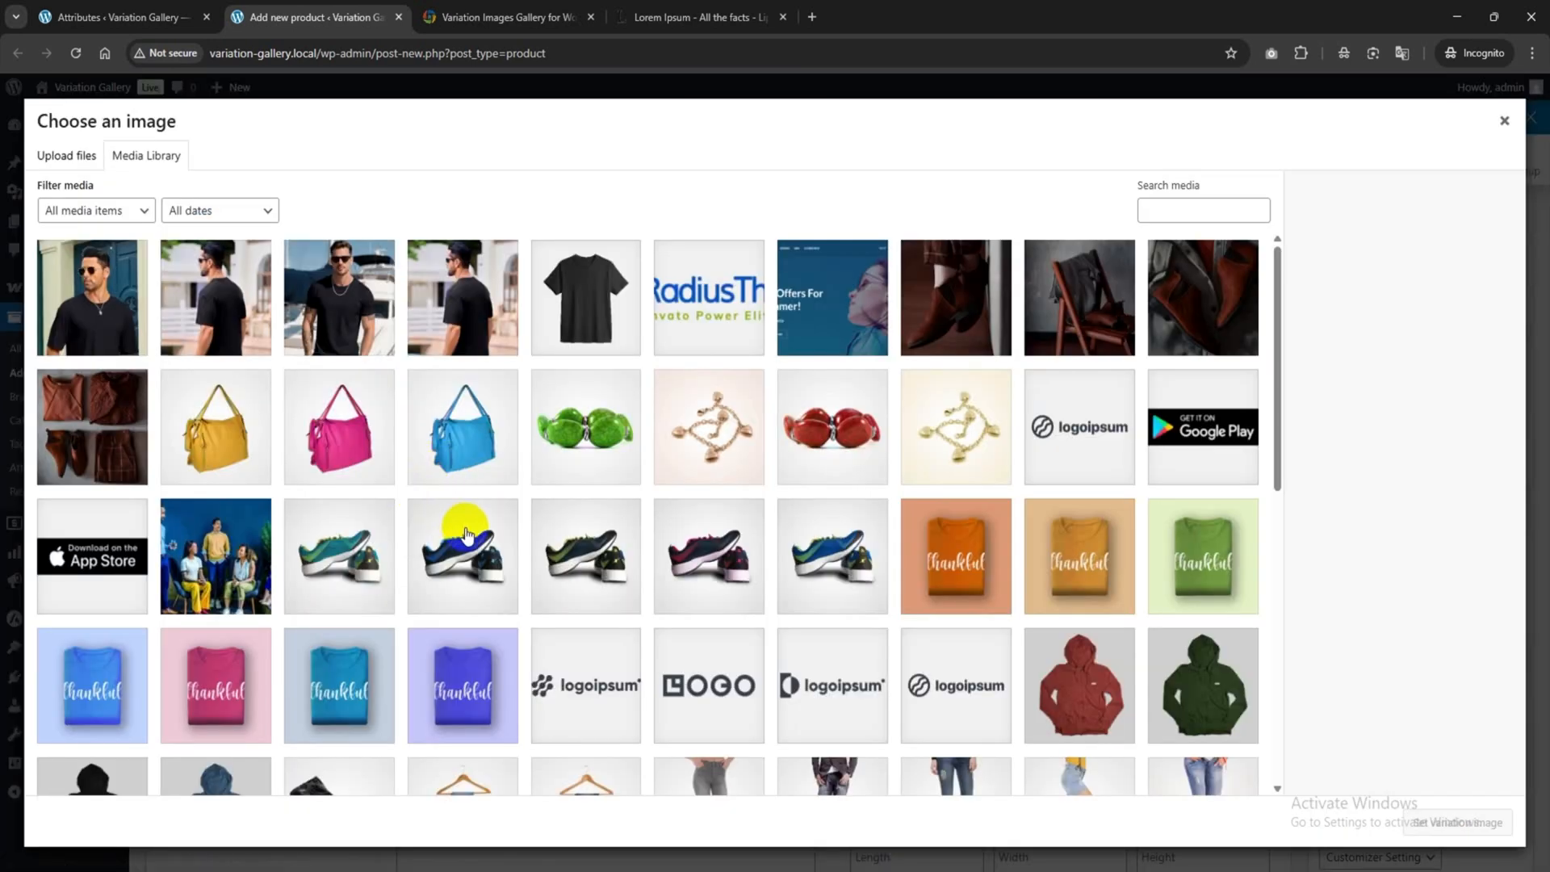
click(446, 303)
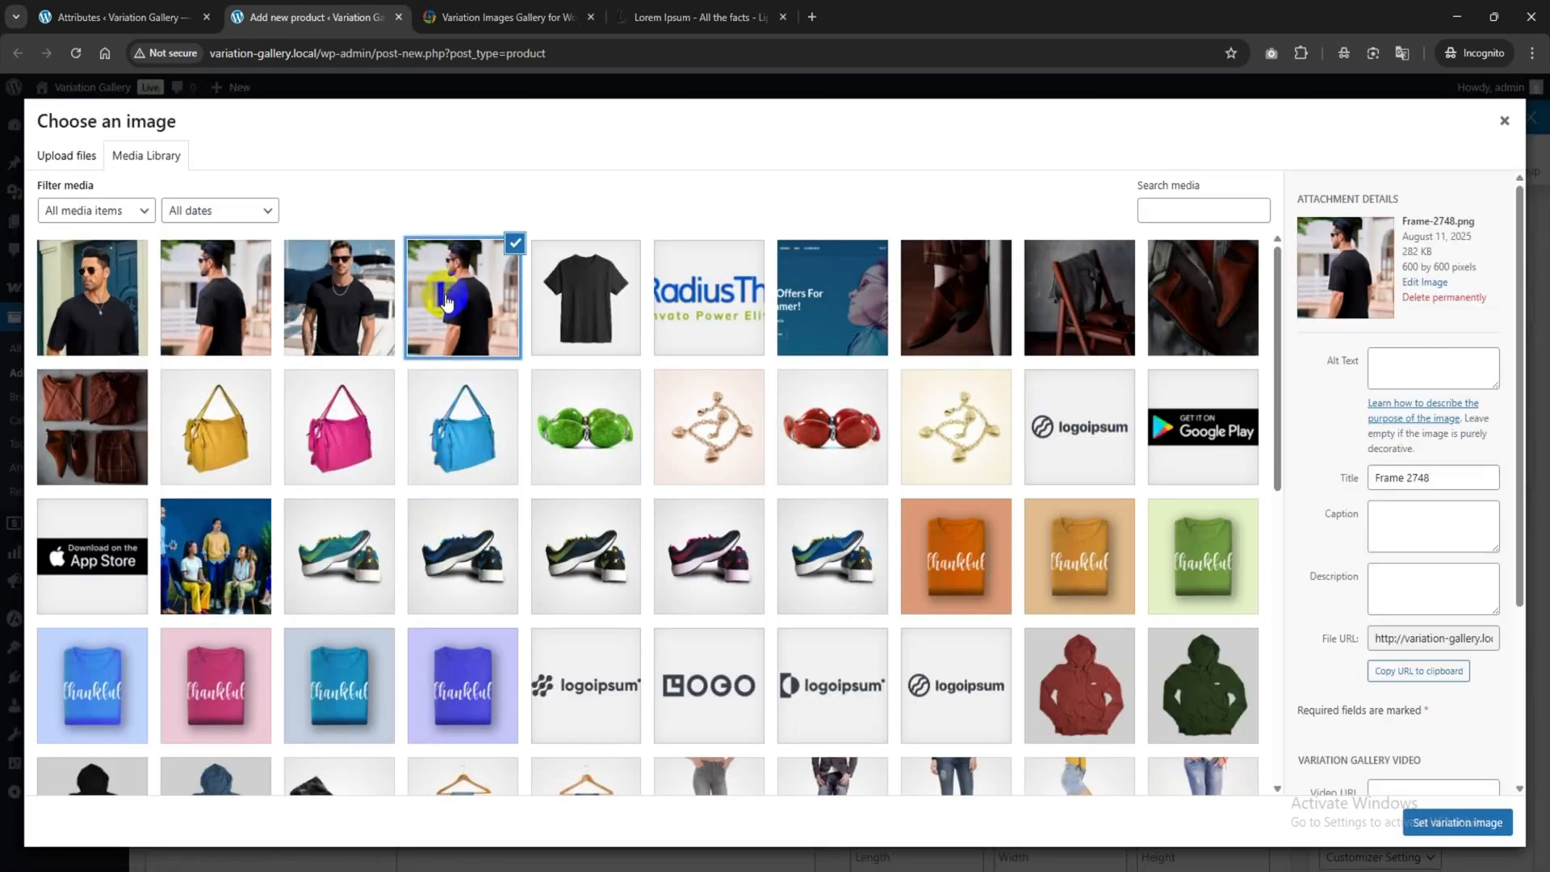
click(1433, 825)
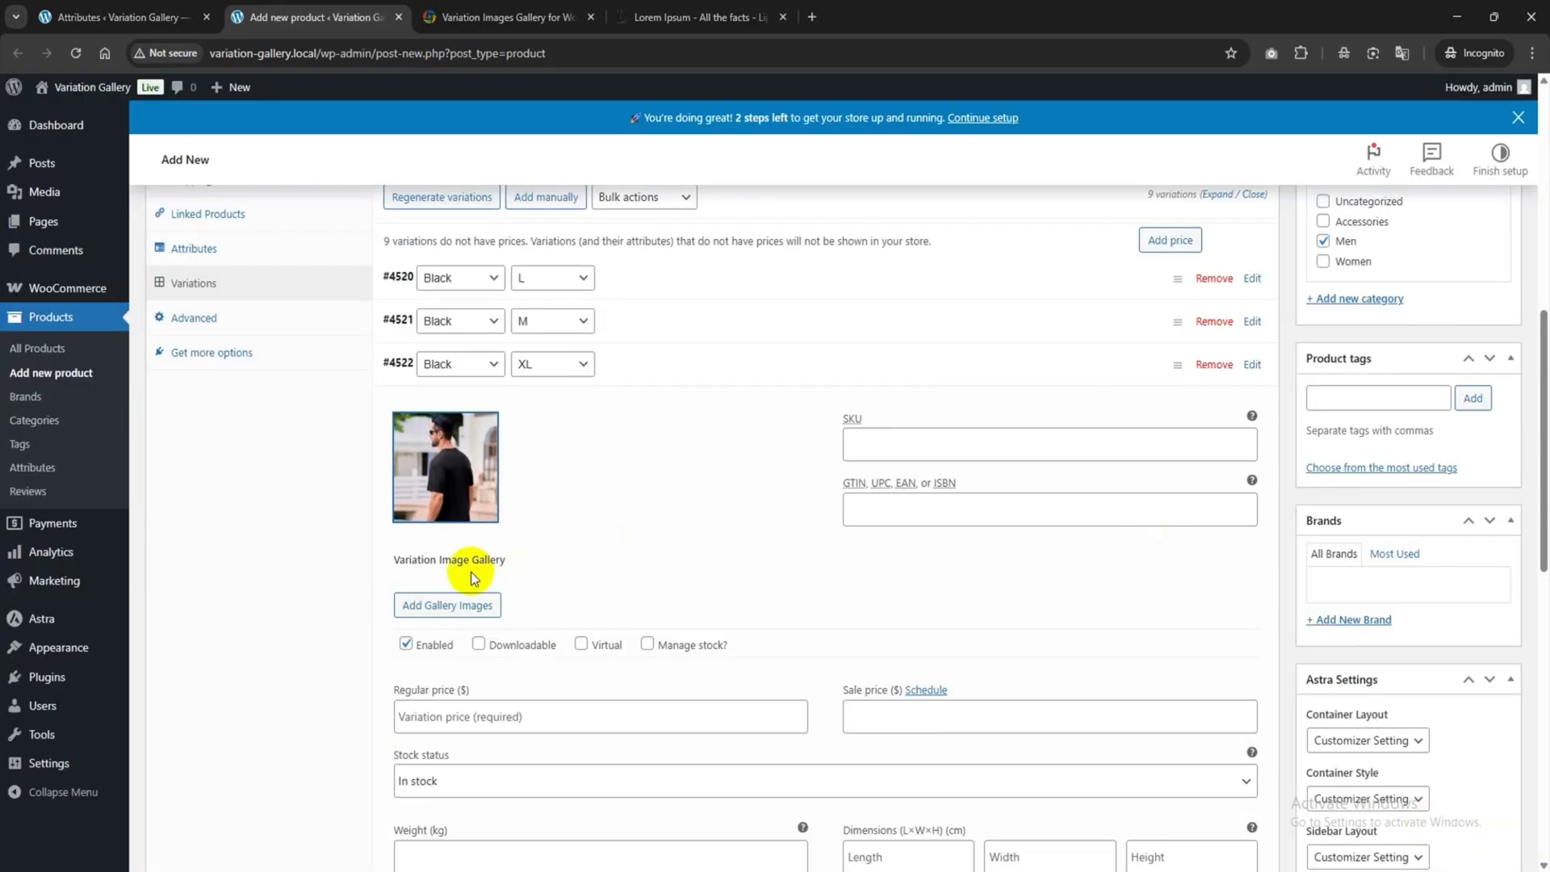
Add Frame-2747 and Frame-2745 to the Black / XL variation gallery.
click(457, 604)
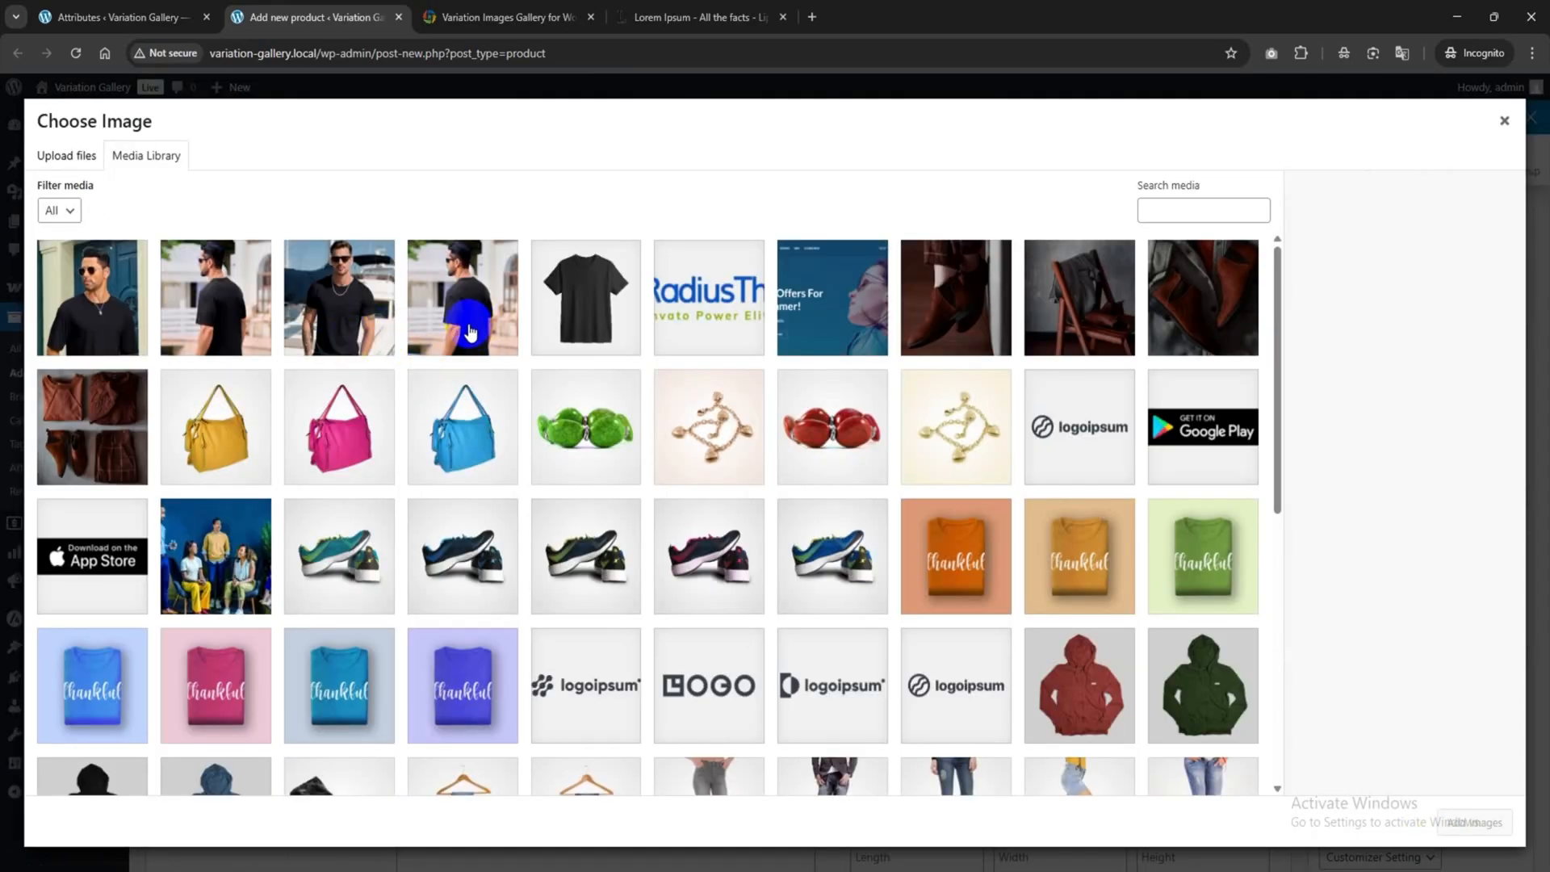
click(357, 318)
click(49, 310)
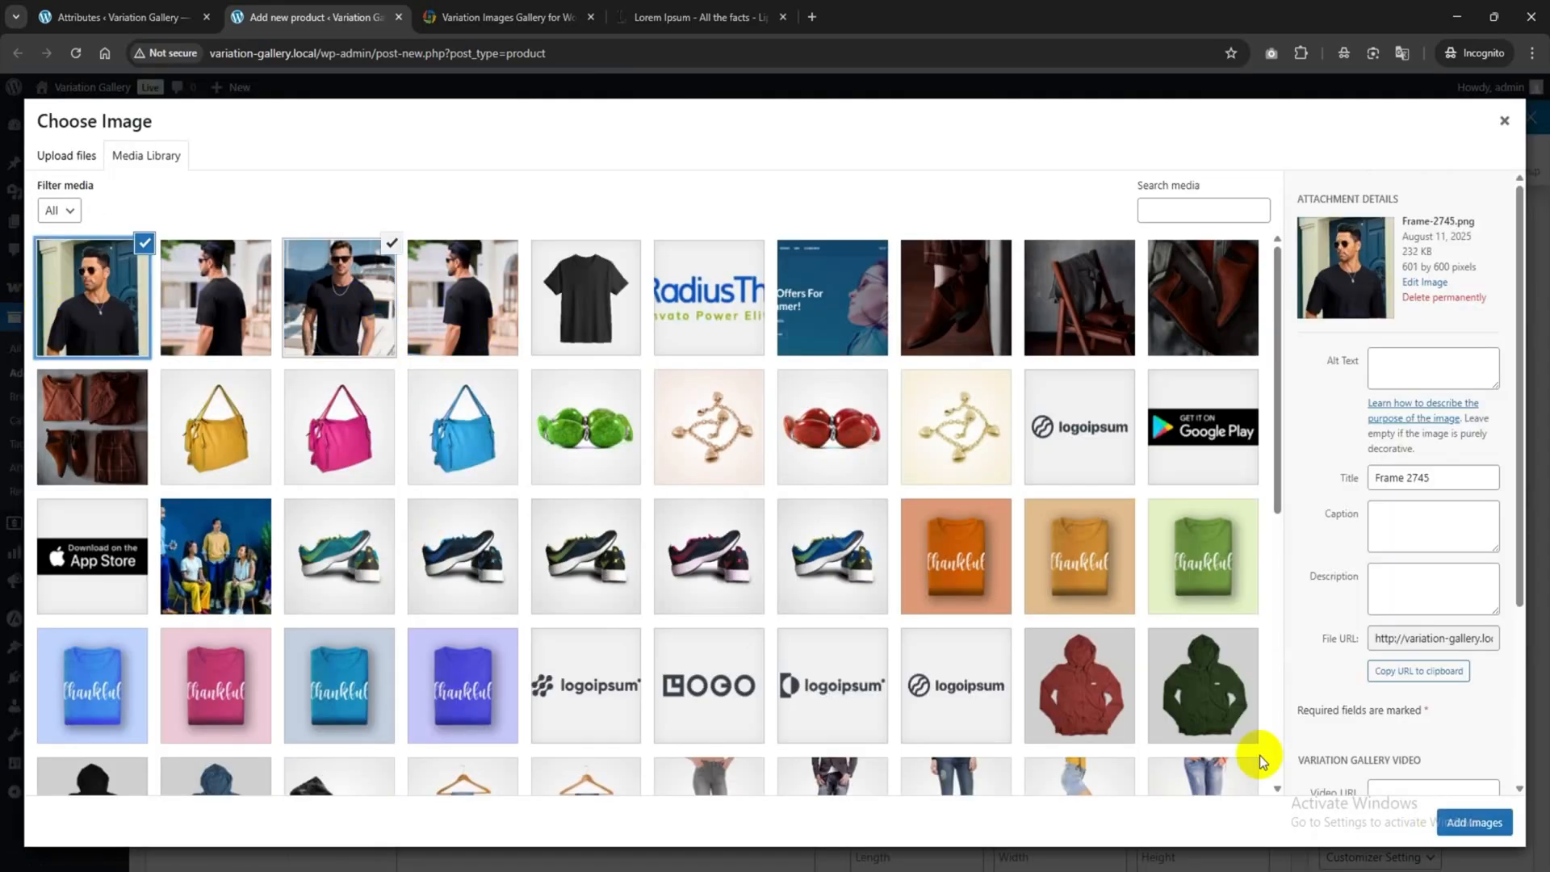
click(1515, 831)
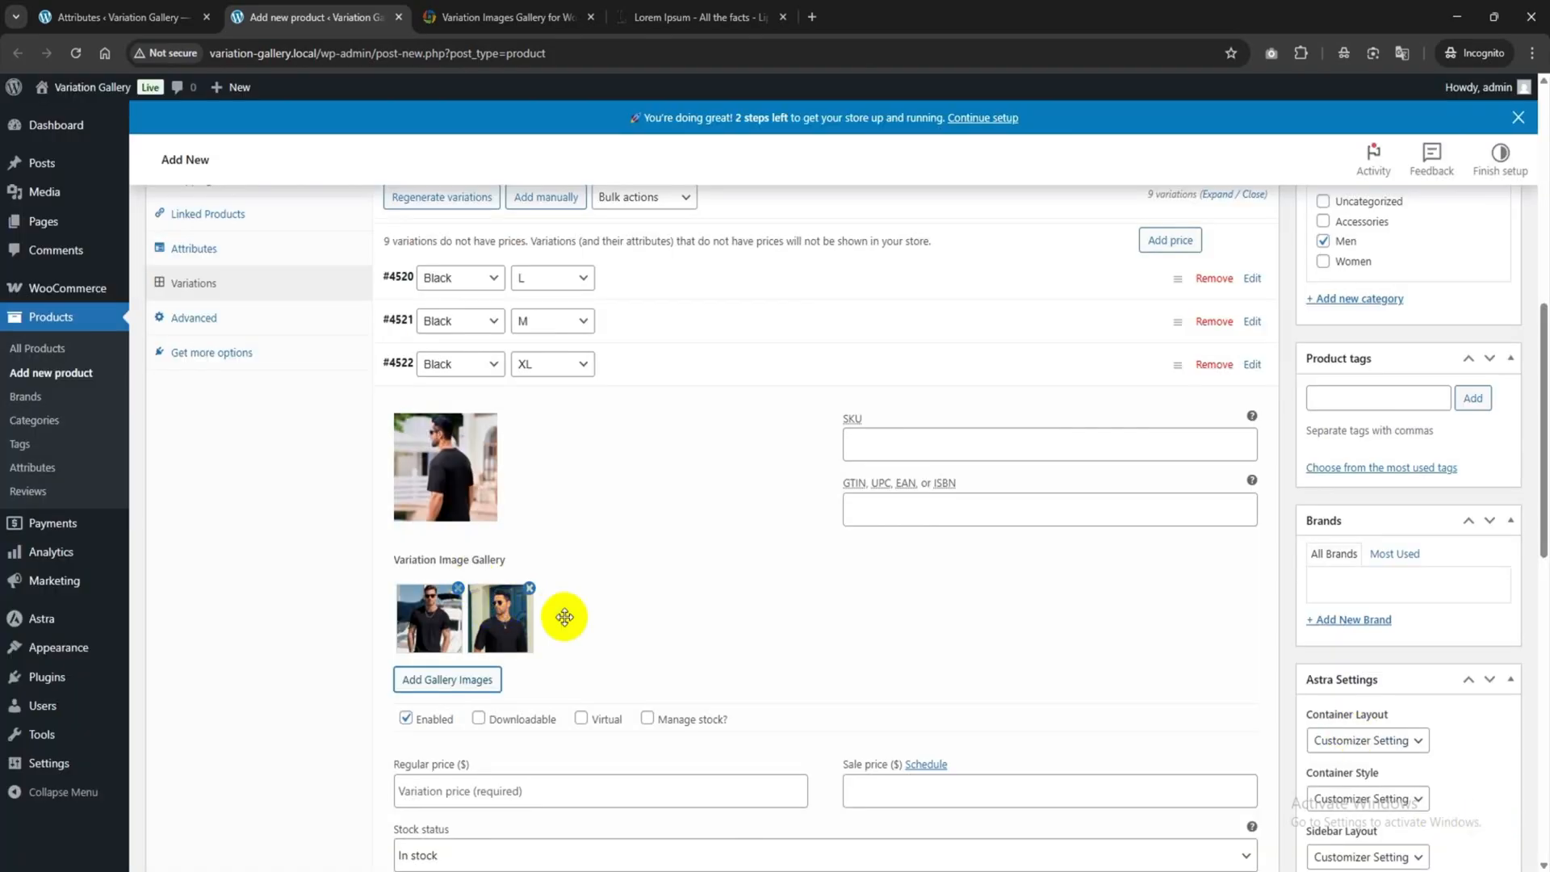
Enter a regular price of 60 for the Black / XL variation.
scroll(547, 632, down, 1)
click(472, 708)
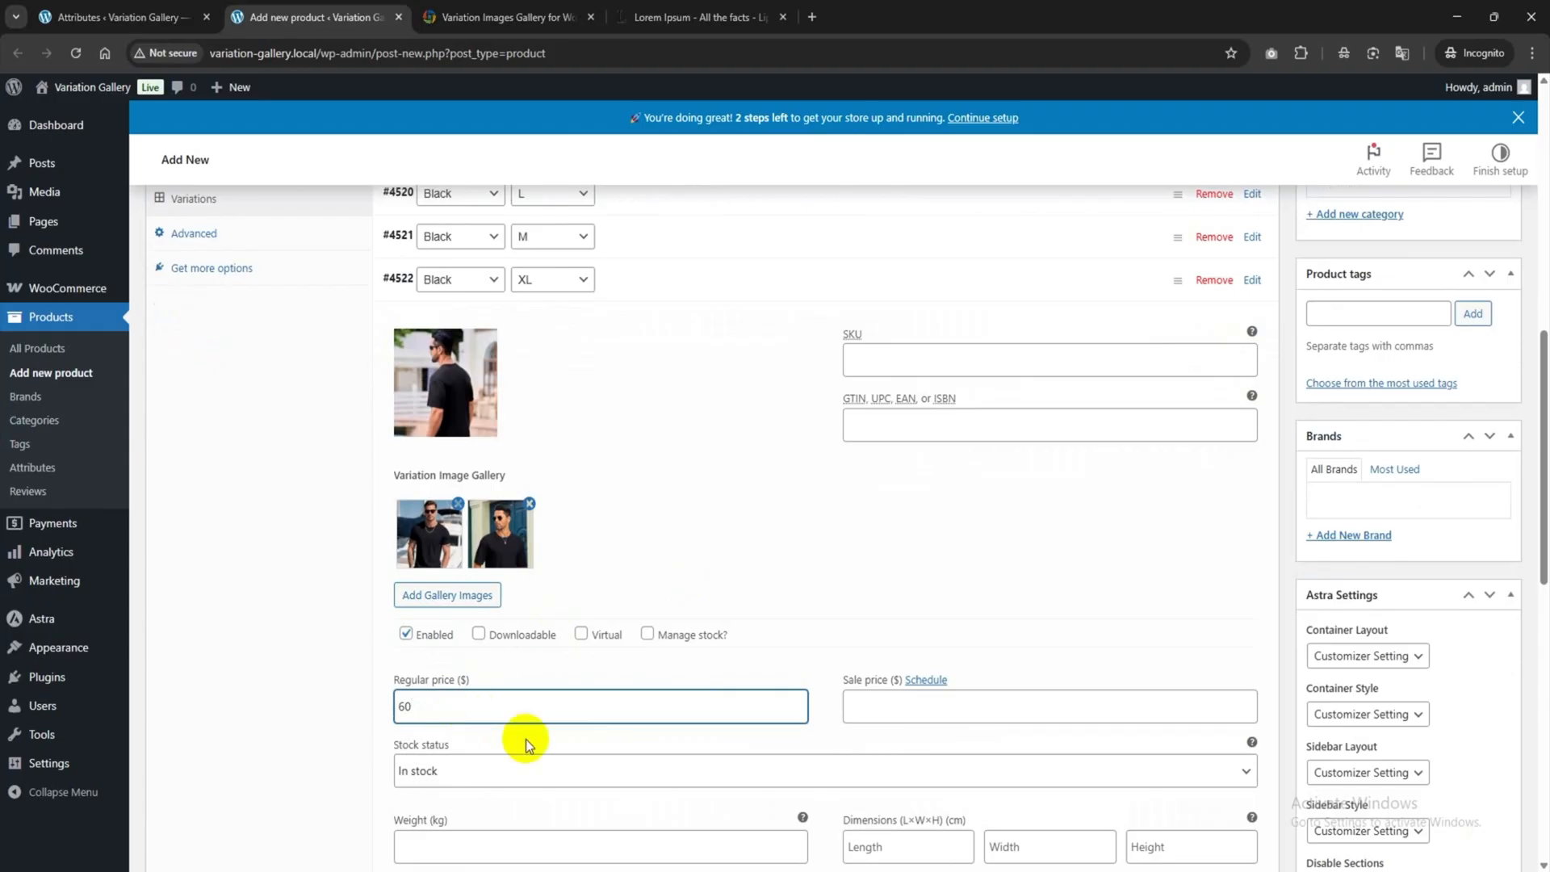
scroll(526, 739, down, 1)
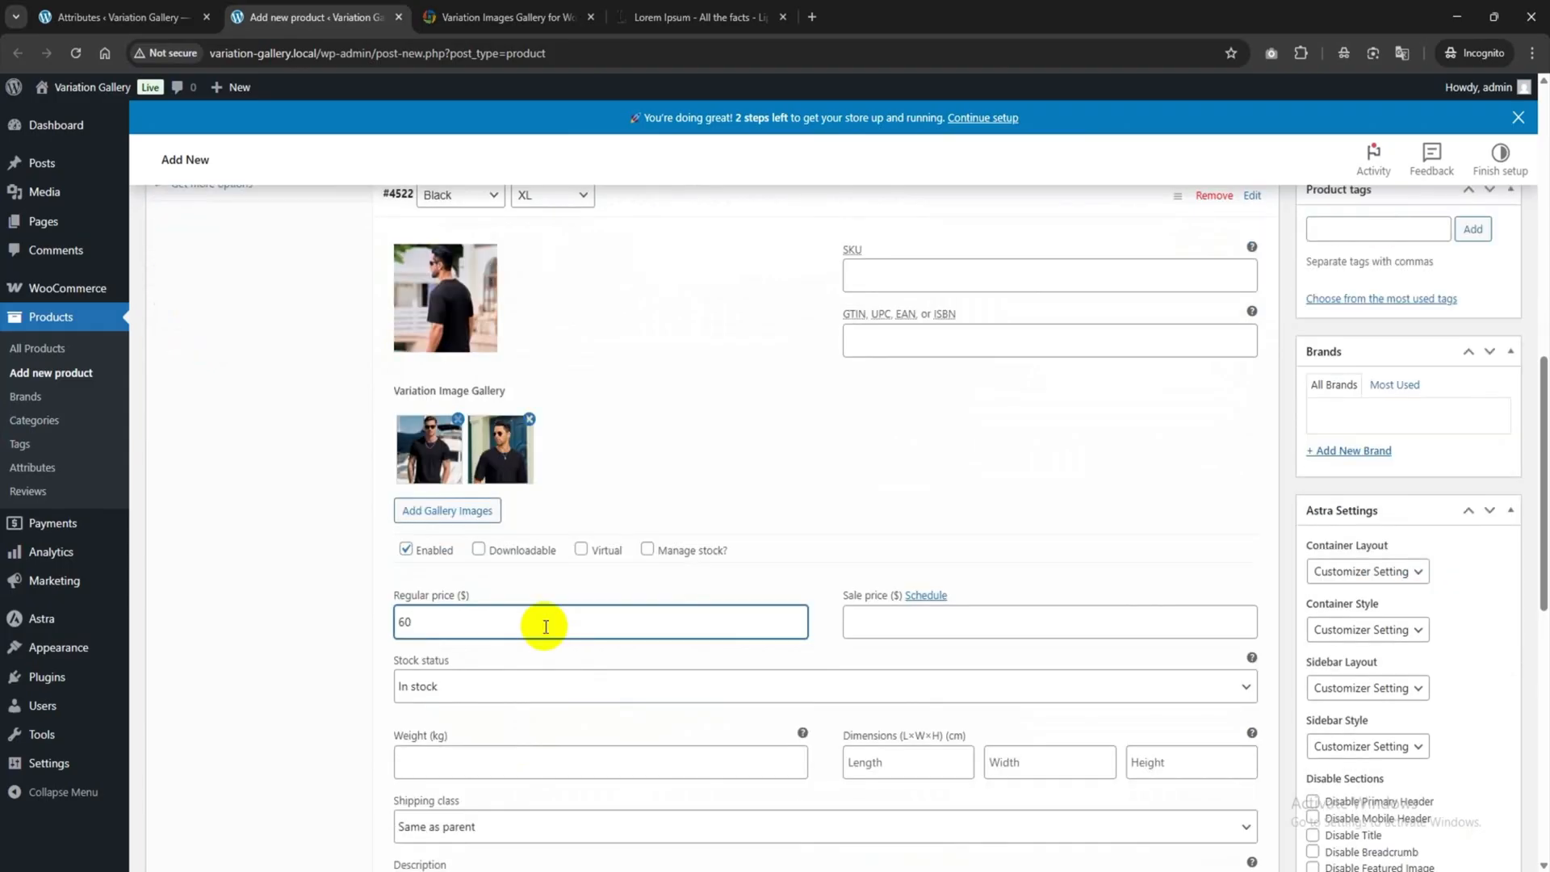
scroll(899, 633, up, 3)
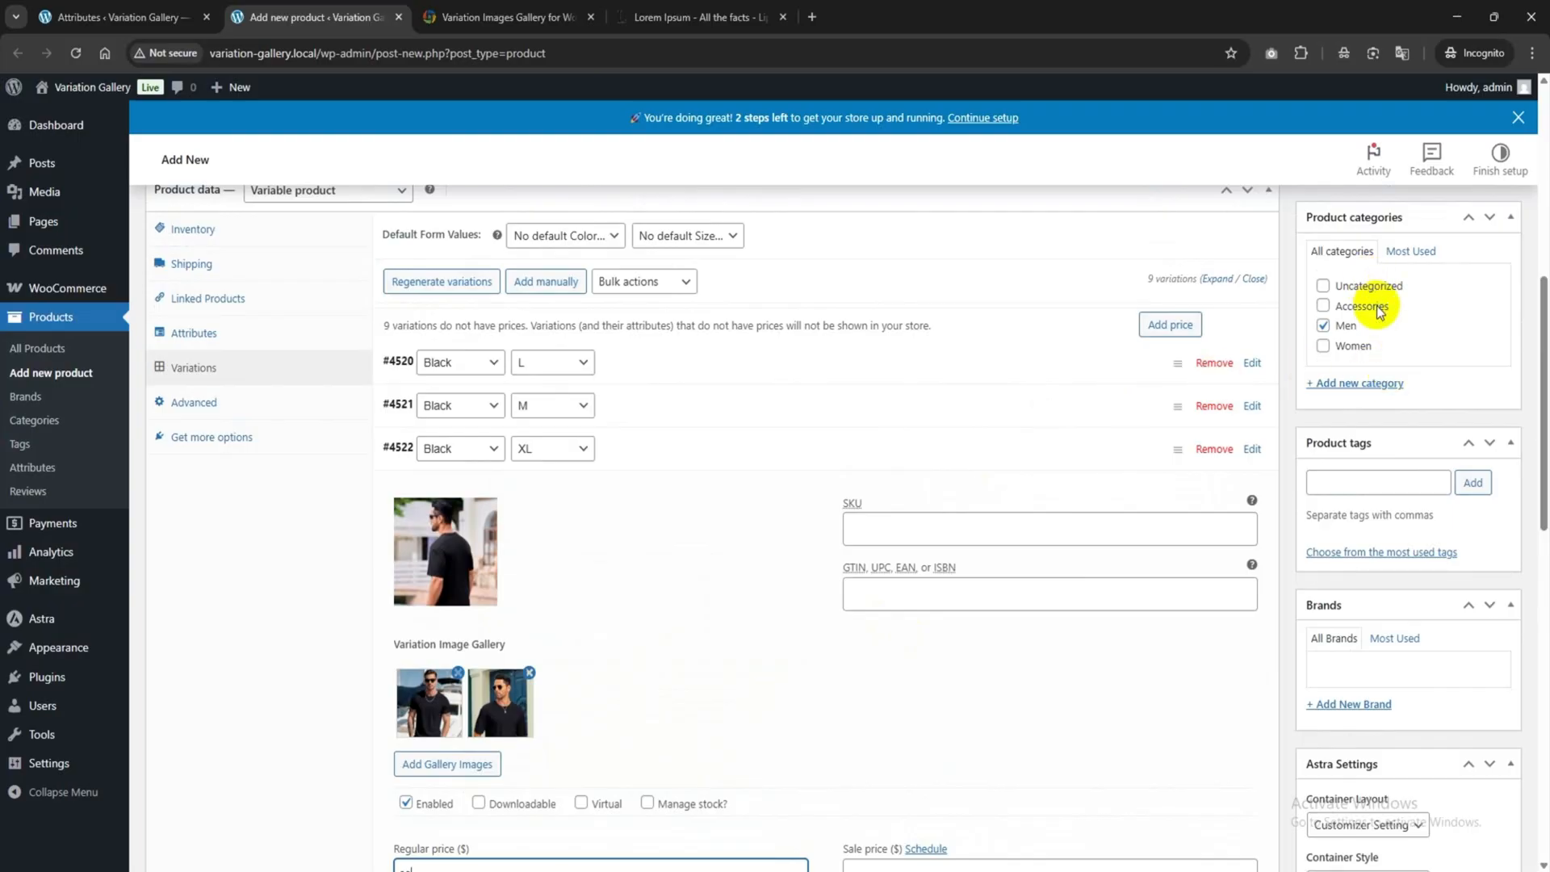
Set the plain black T-shirt image as the main product image.
scroll(1372, 295, up, 2)
scroll(1364, 311, up, 1)
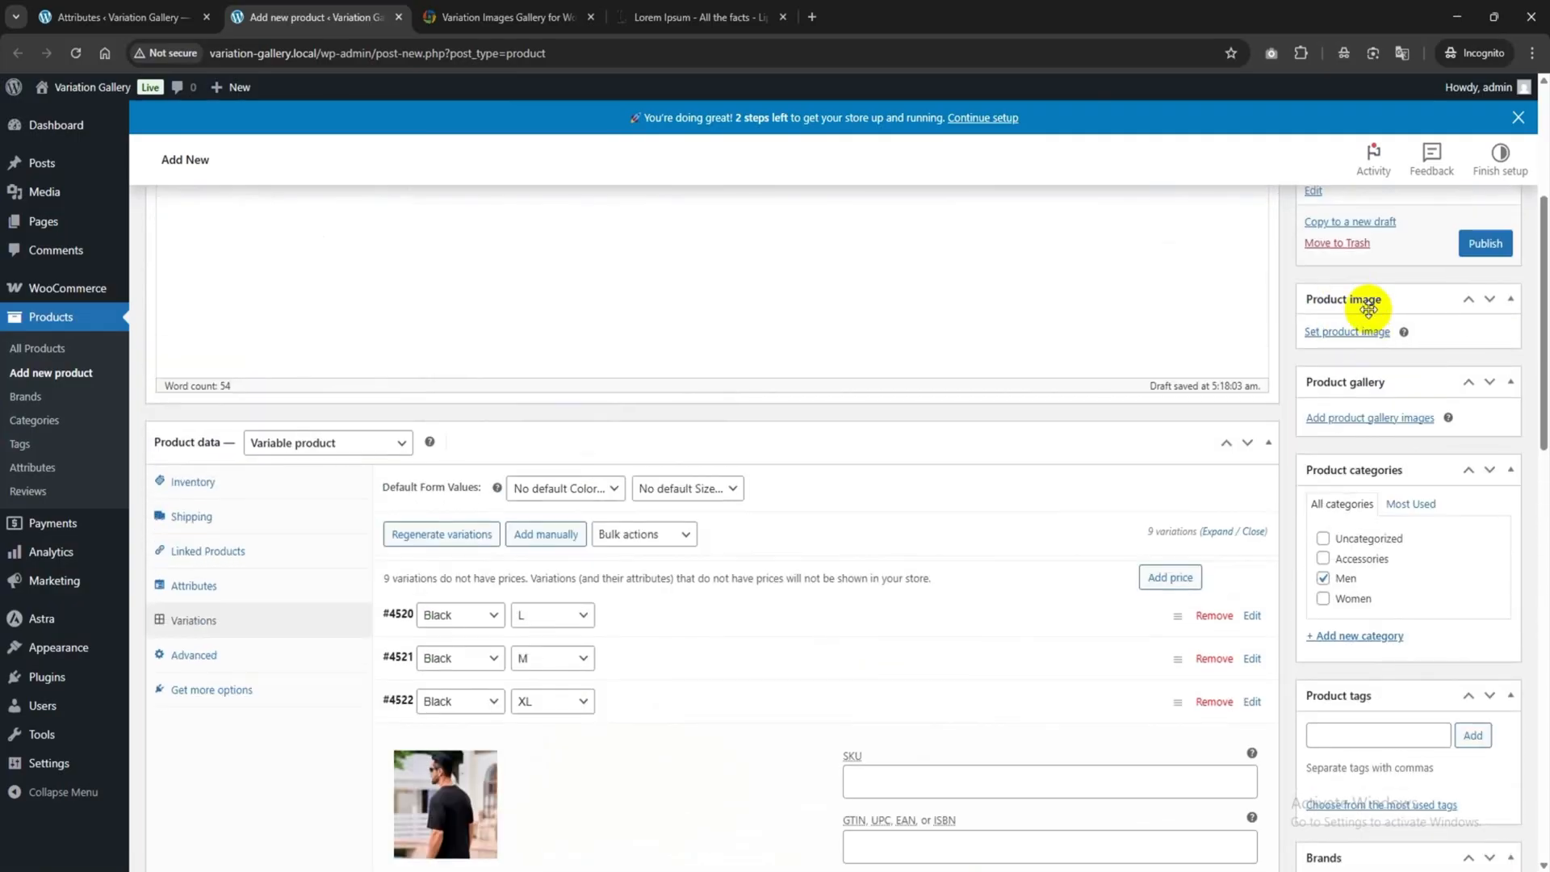
click(1339, 332)
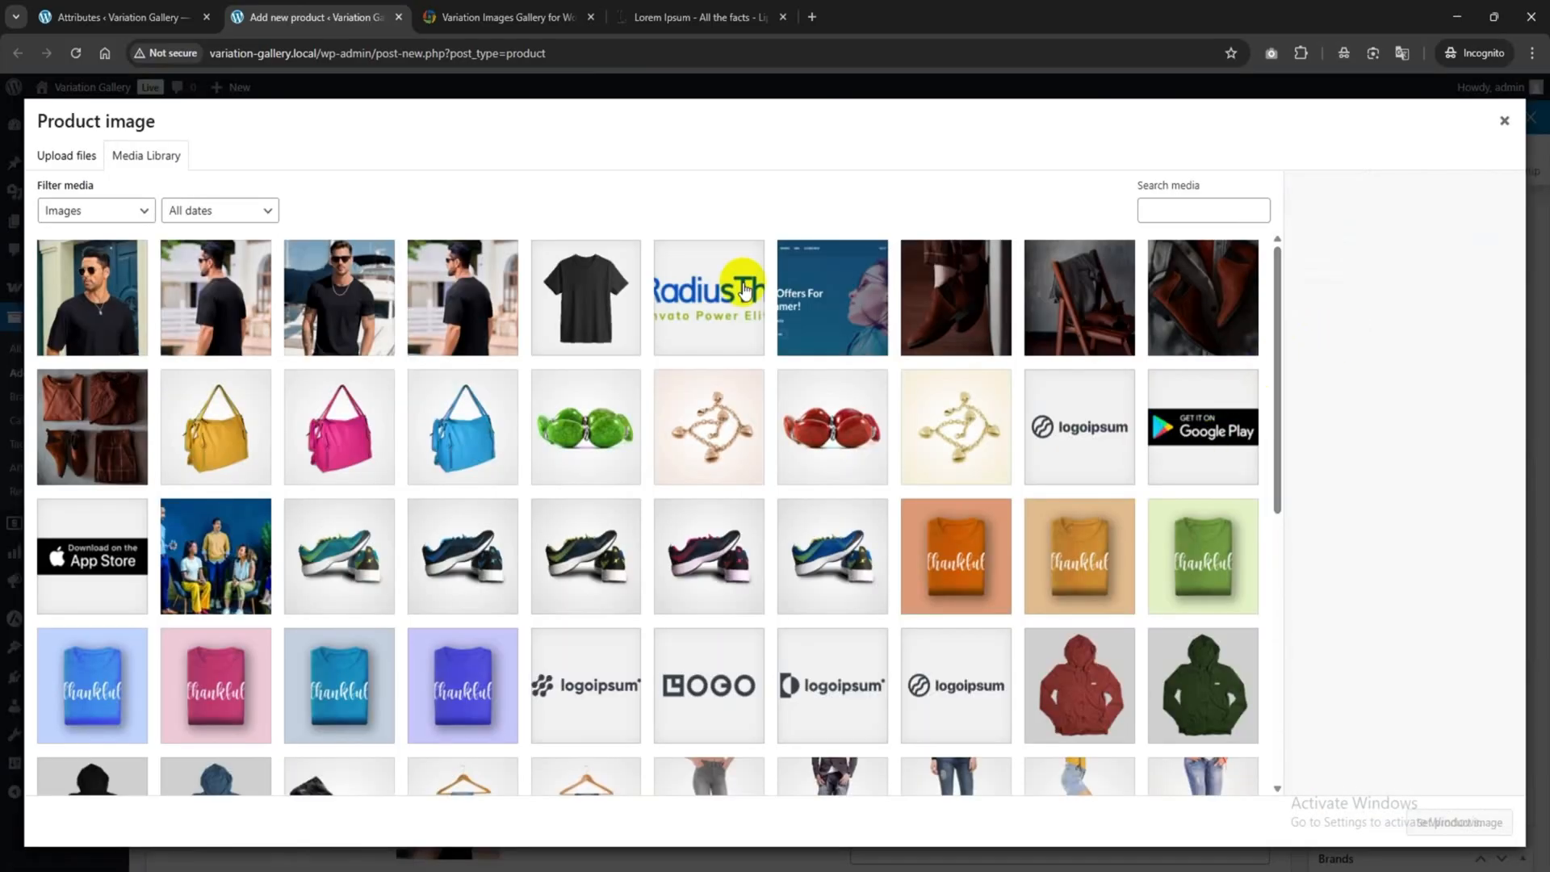
click(562, 311)
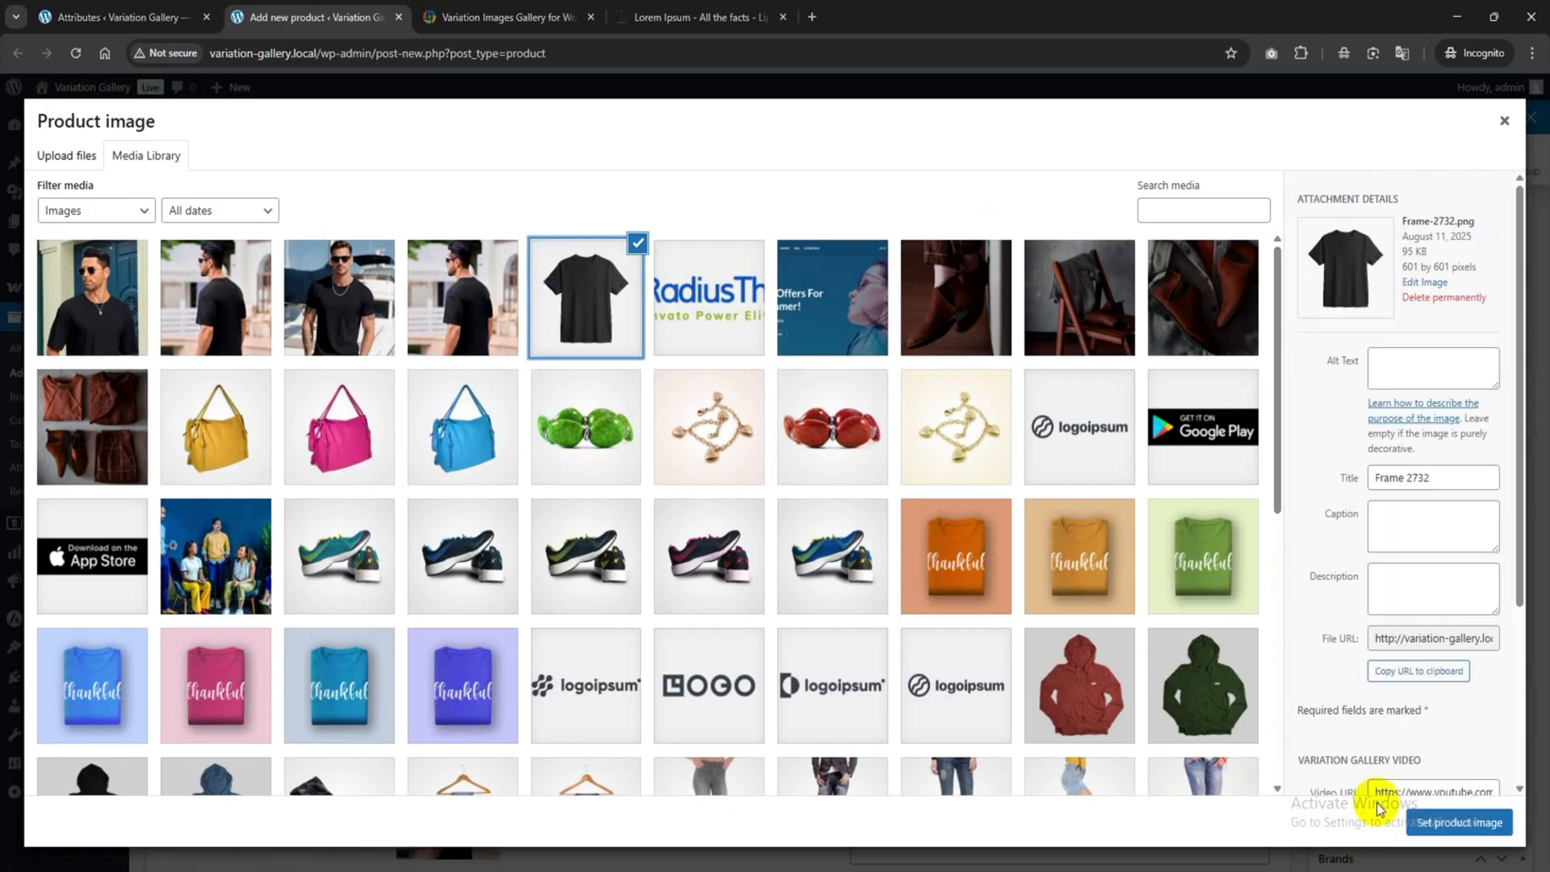
click(1458, 822)
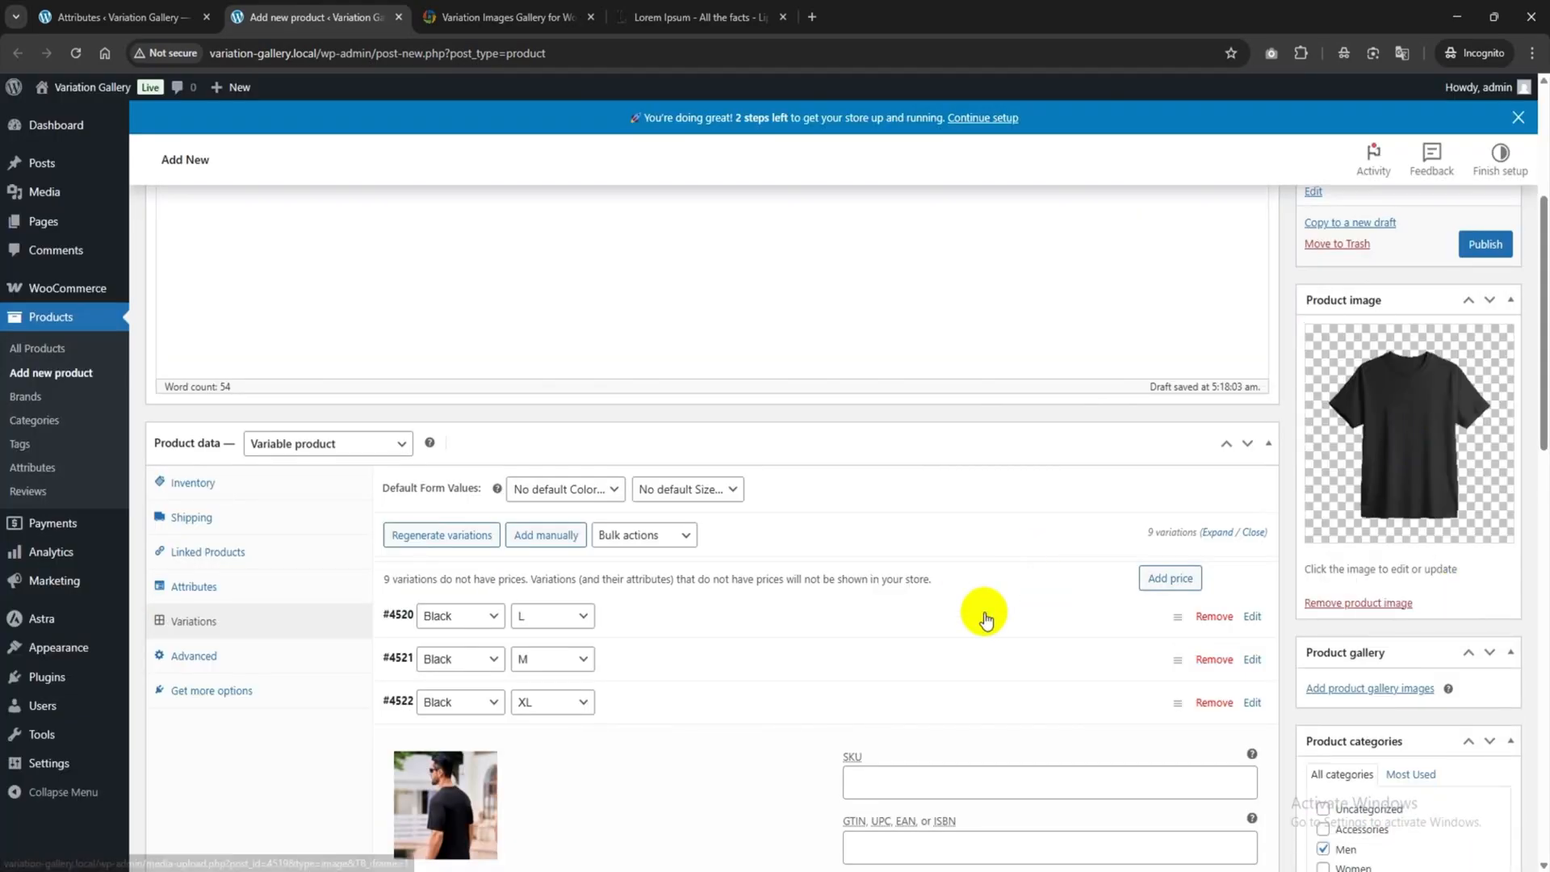
Collapse the Black / XL variation and publish the T-shirt product.
click(1122, 701)
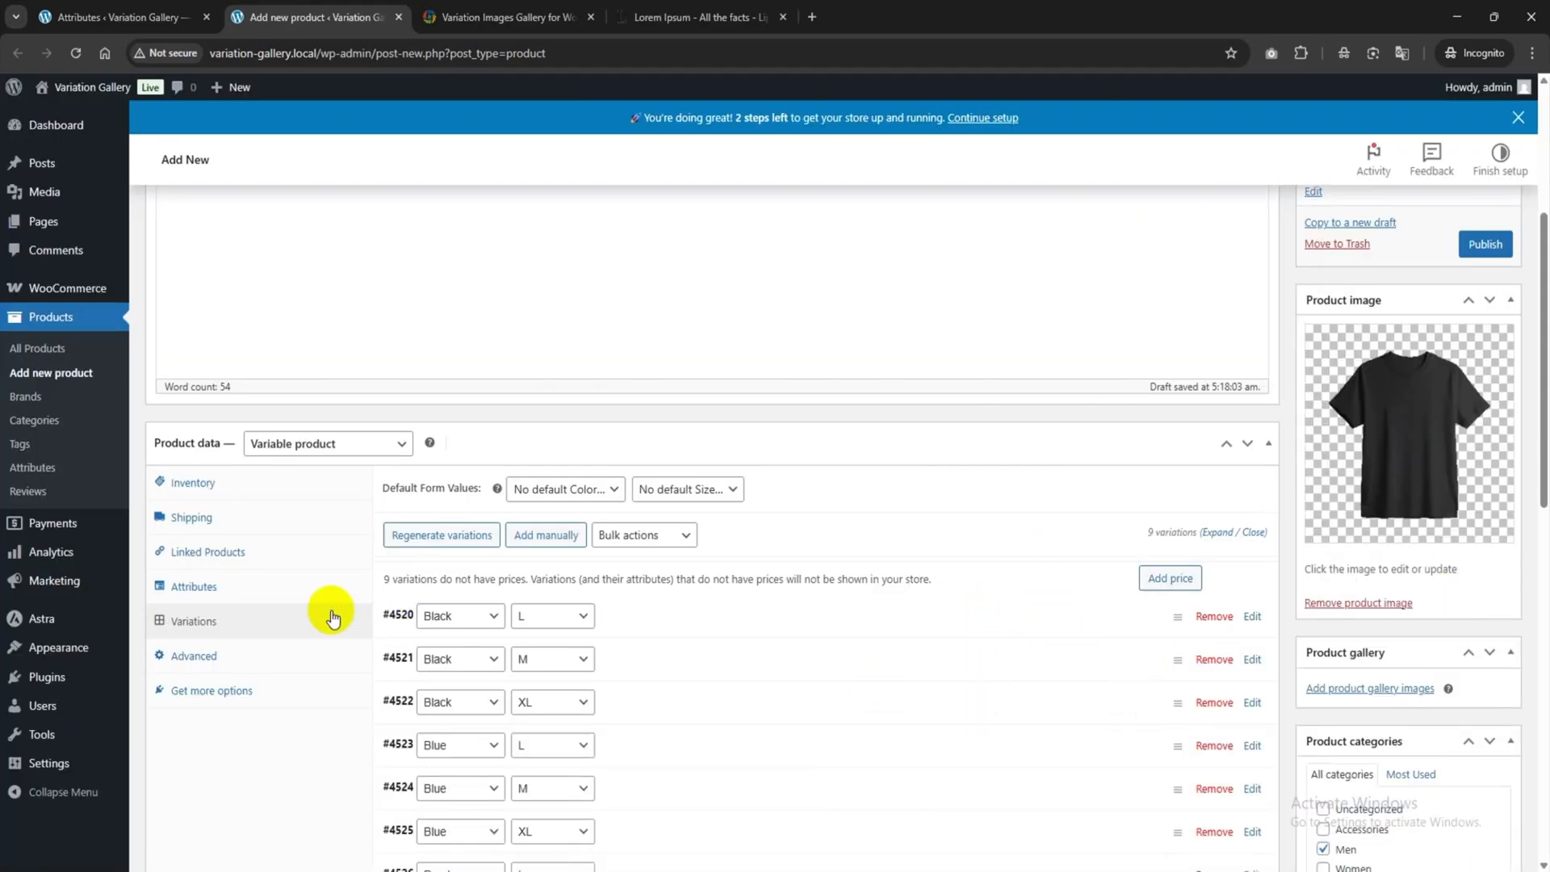
scroll(1493, 361, up, 3)
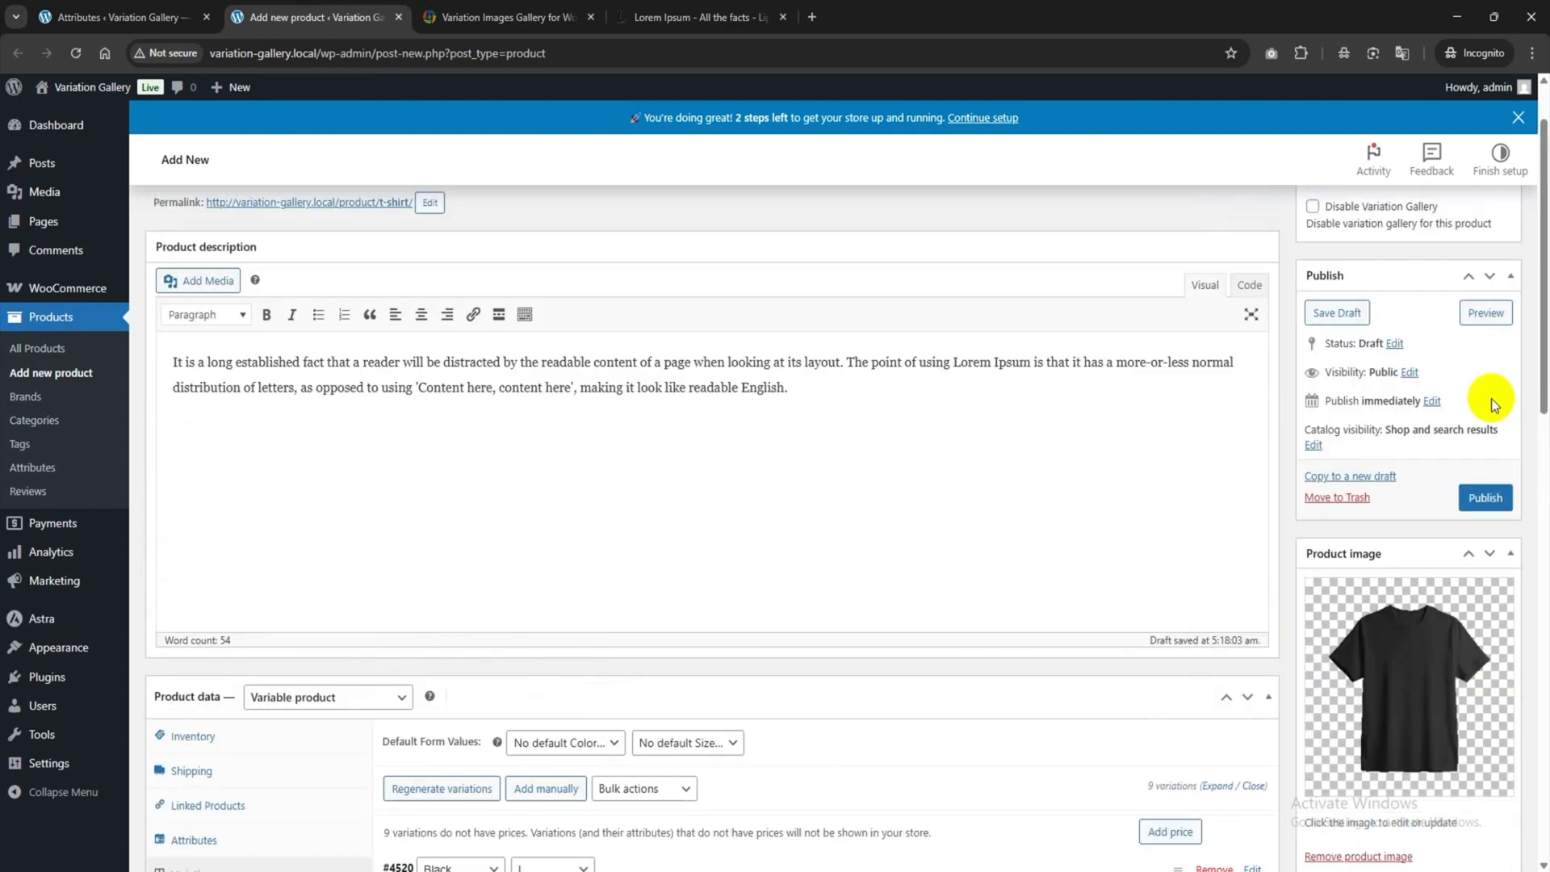
click(1492, 497)
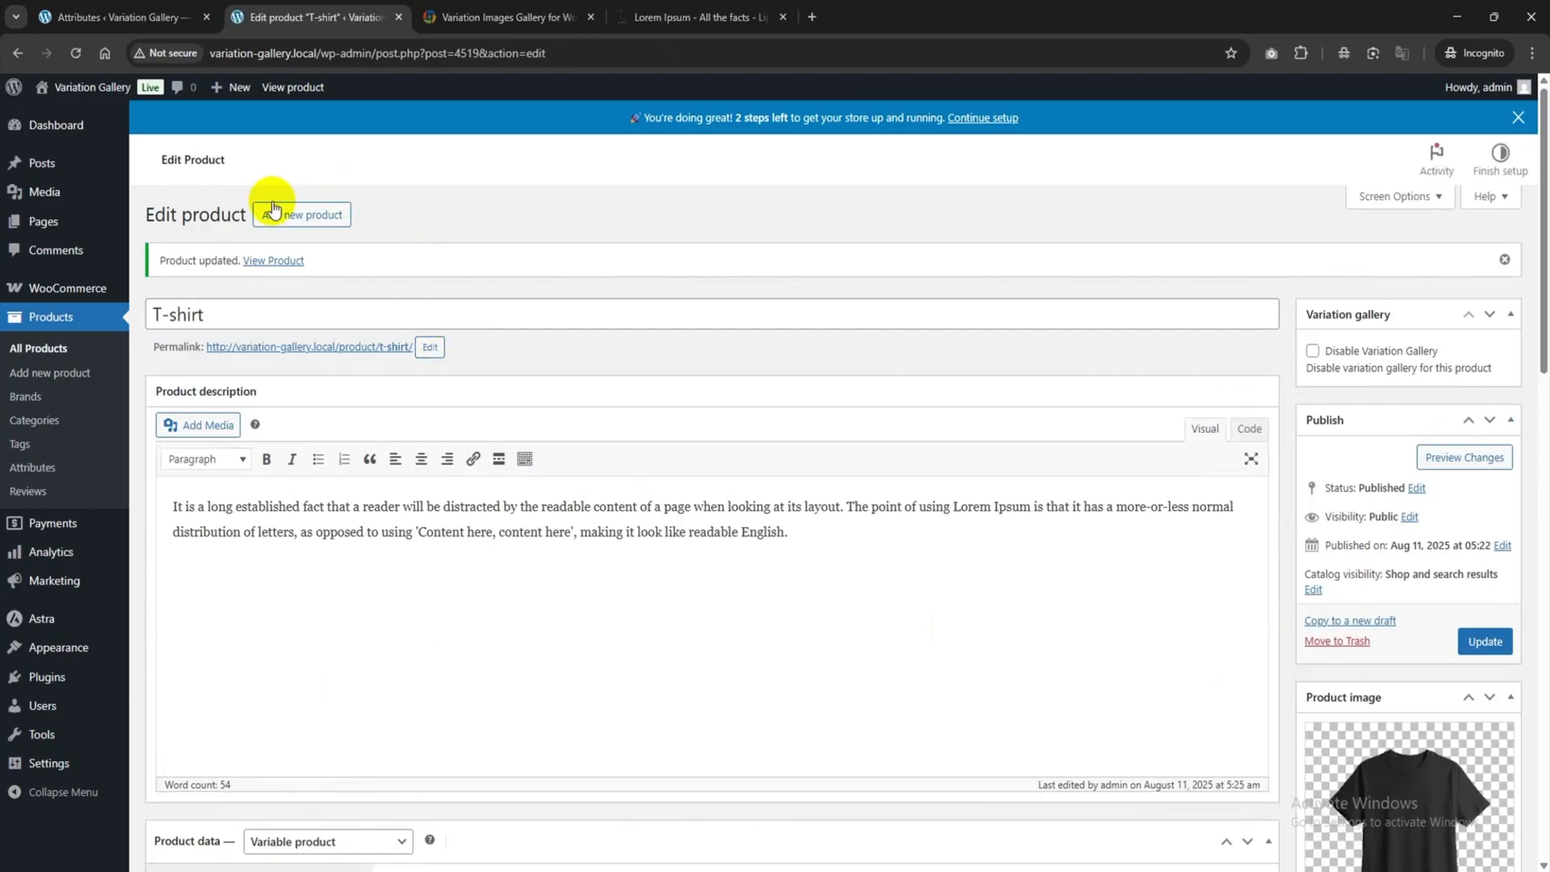
right_click(273, 260)
Open the live product page, choose Black / M, and browse its gallery thumbnails.
click(323, 277)
click(519, 9)
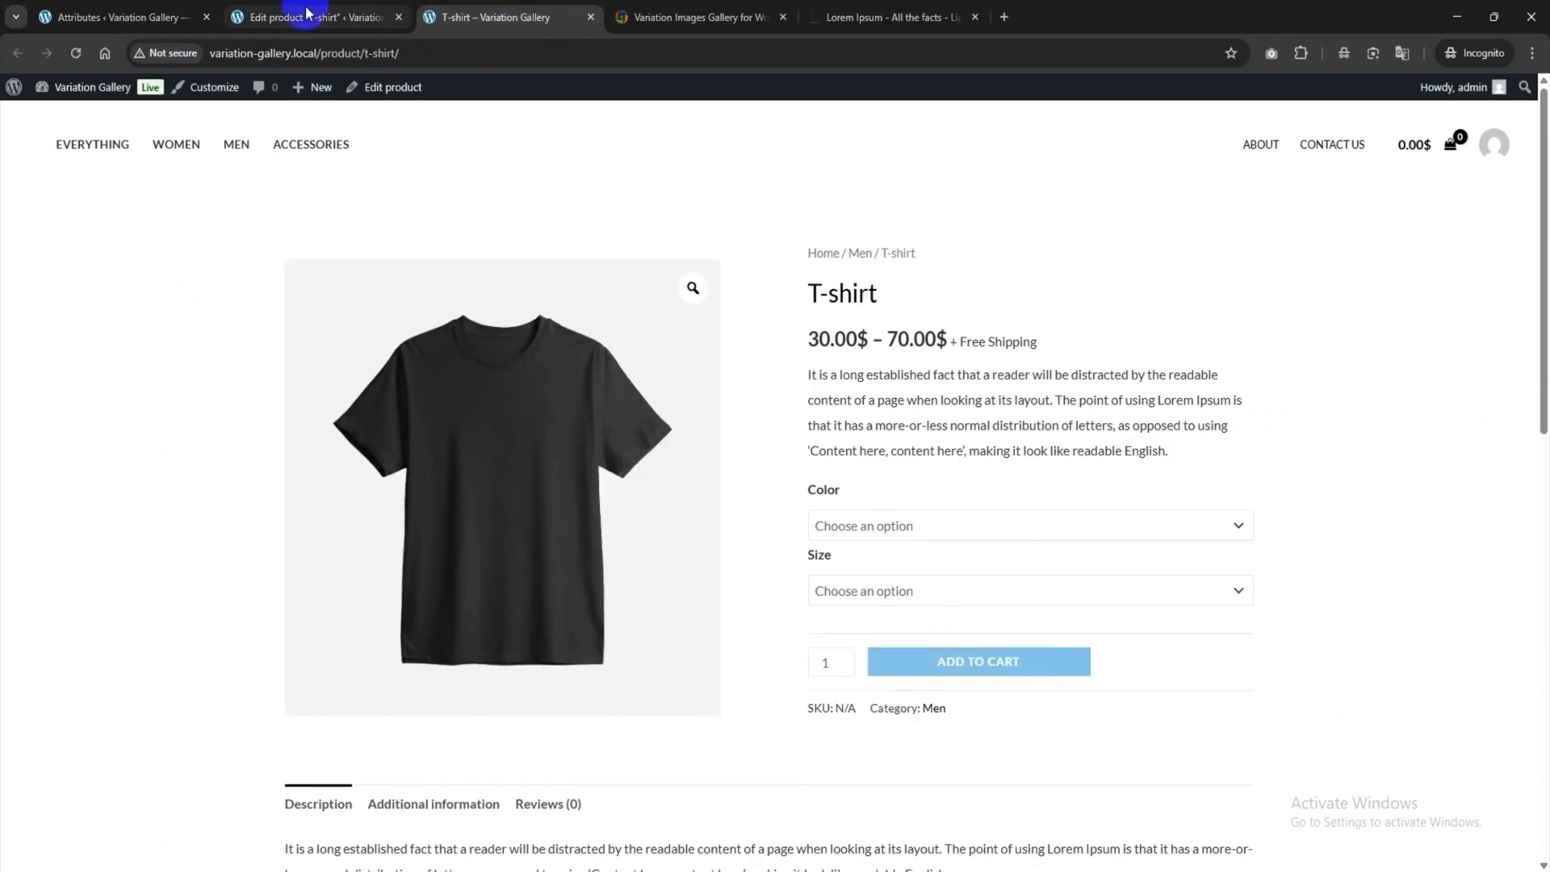
click(951, 533)
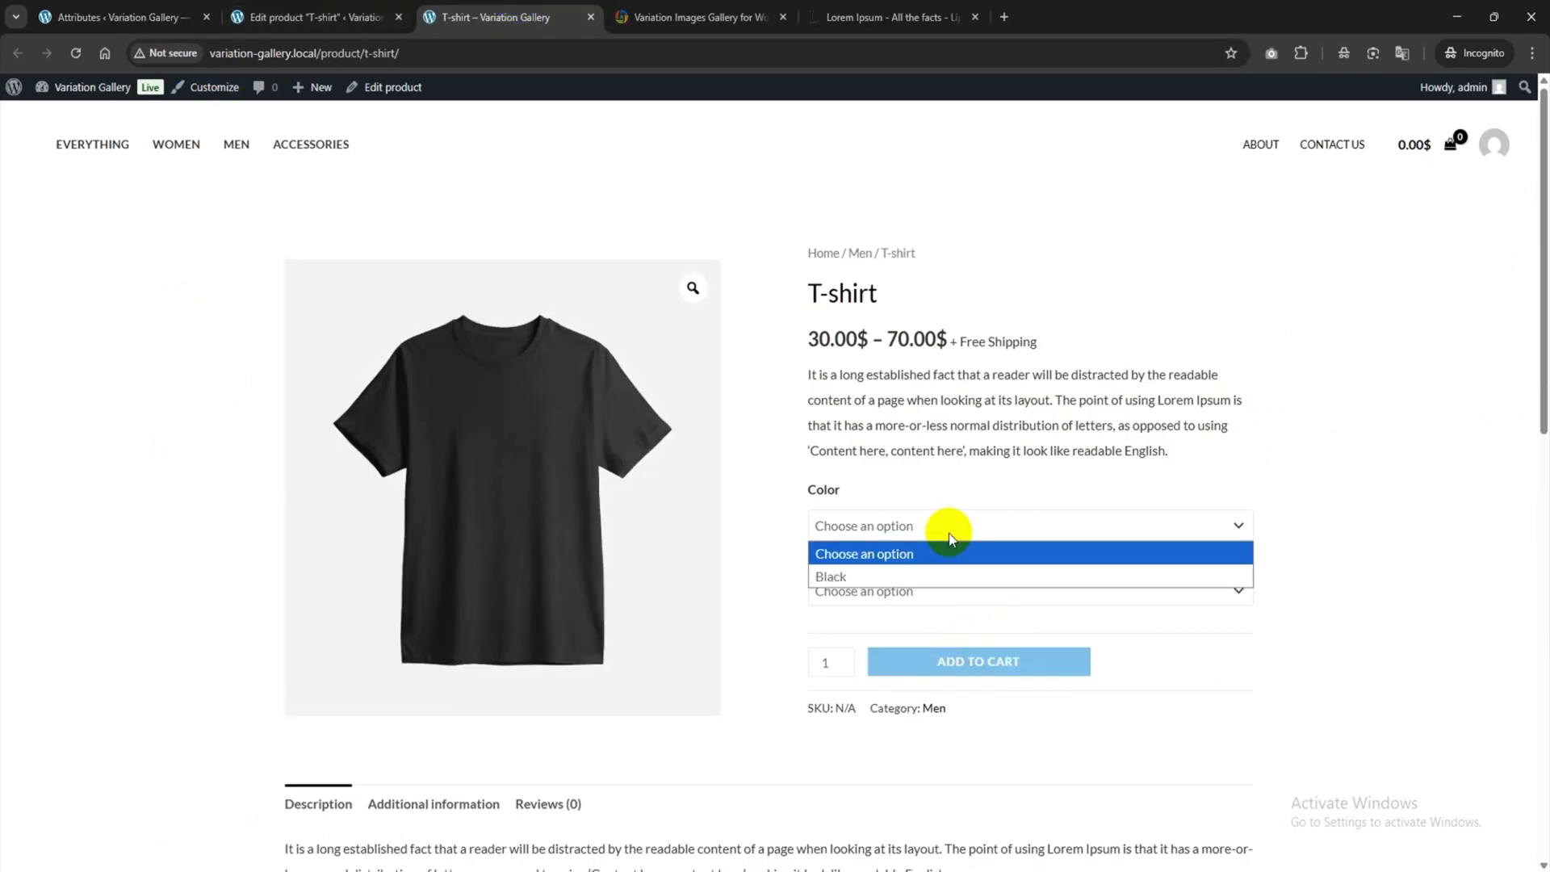
click(855, 577)
click(864, 590)
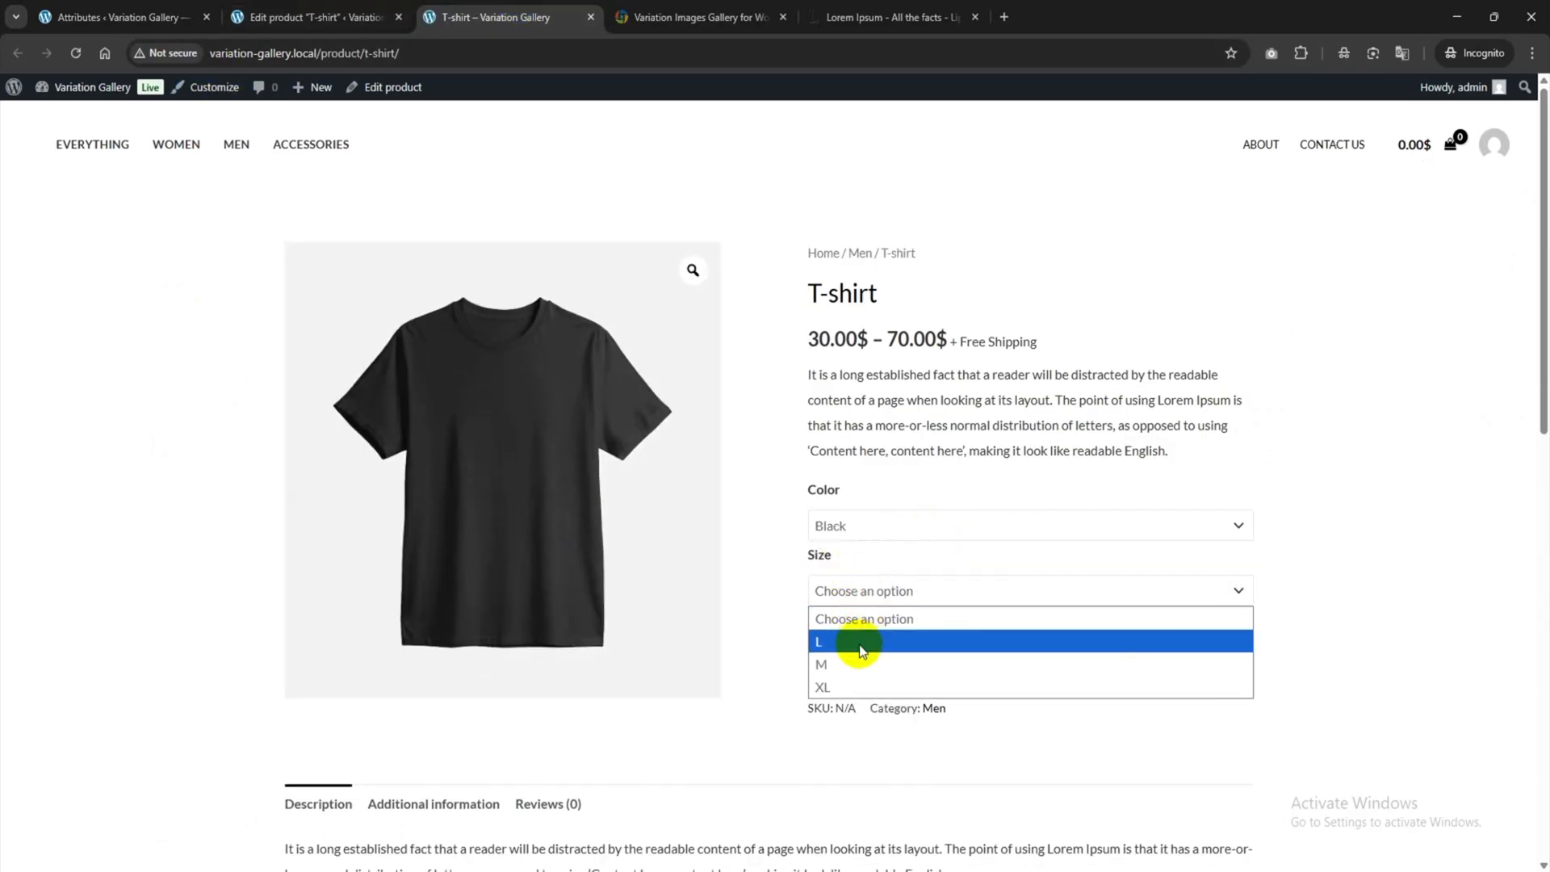
click(851, 670)
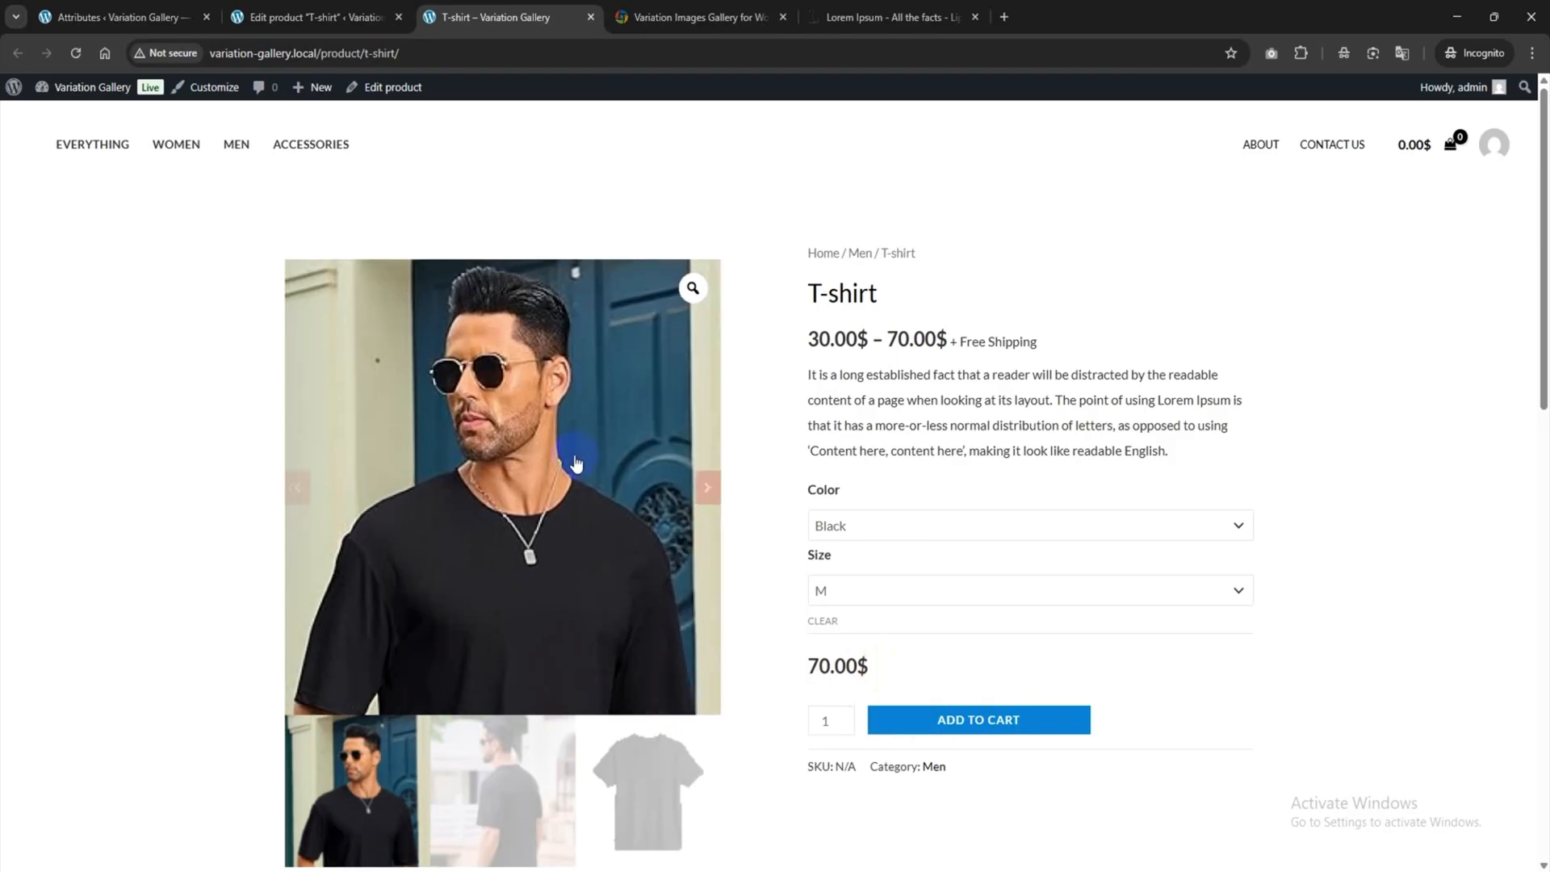
click(501, 753)
click(610, 764)
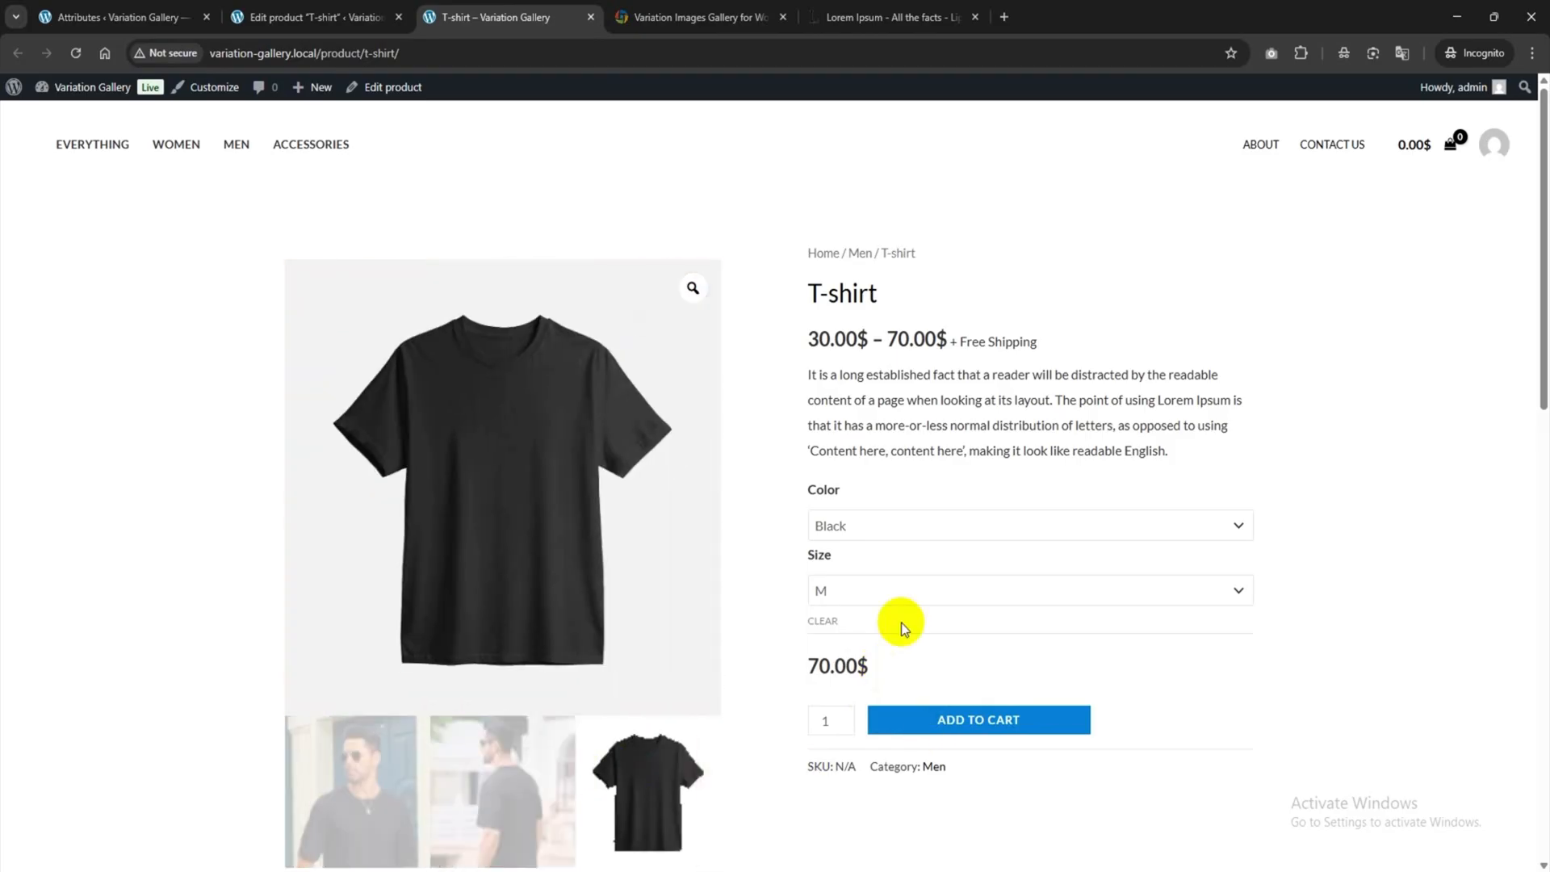
Switch to size XL, view its gallery photos, play and pause the video, then return to the editor.
click(858, 600)
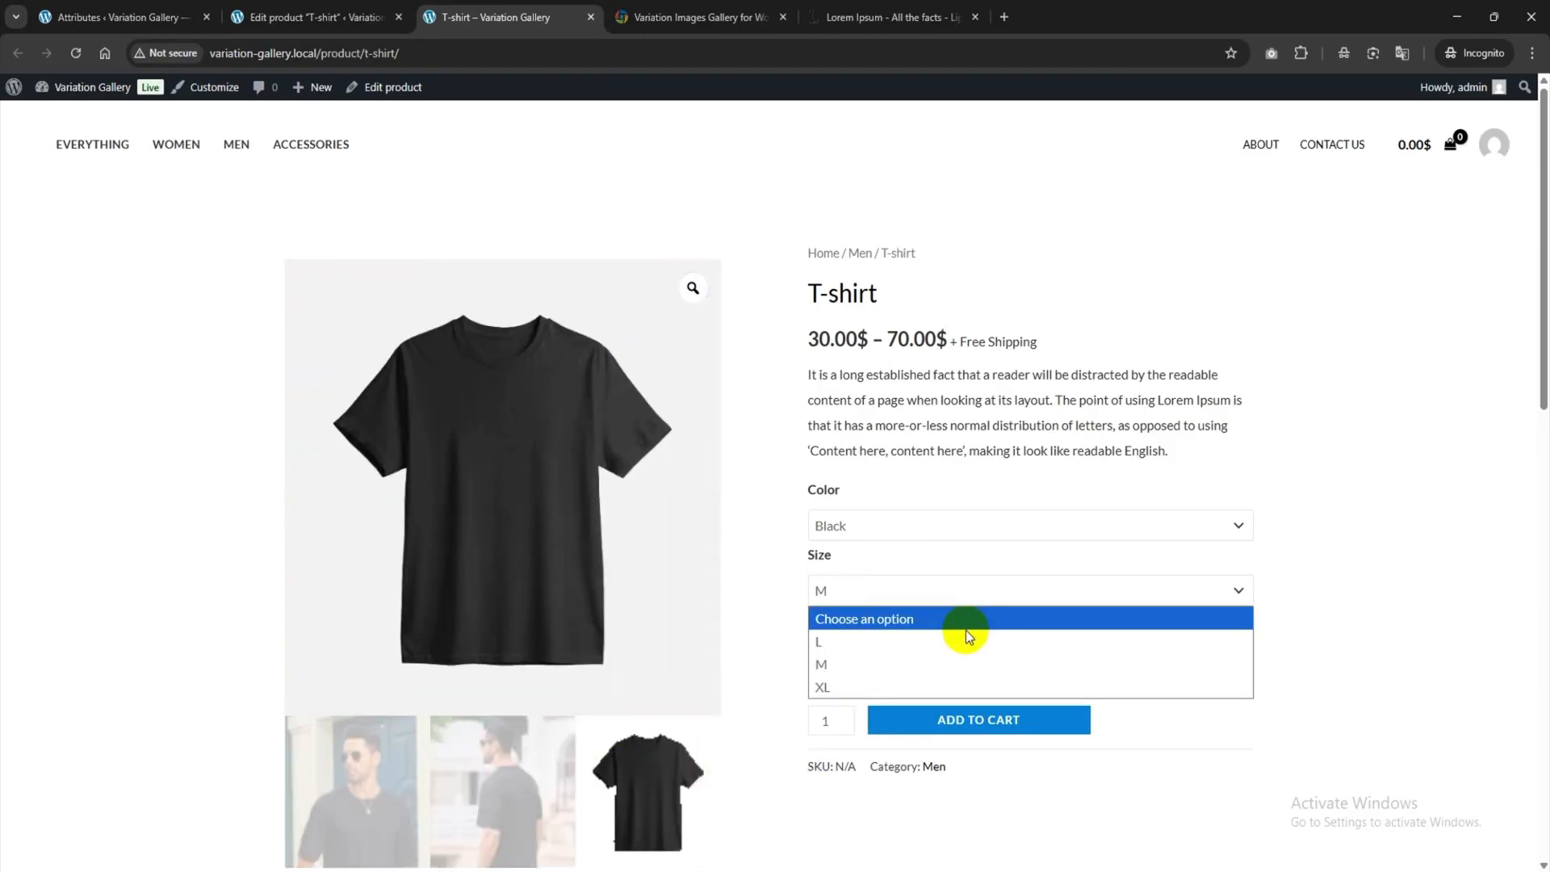
click(857, 691)
scroll(570, 536, down, 1)
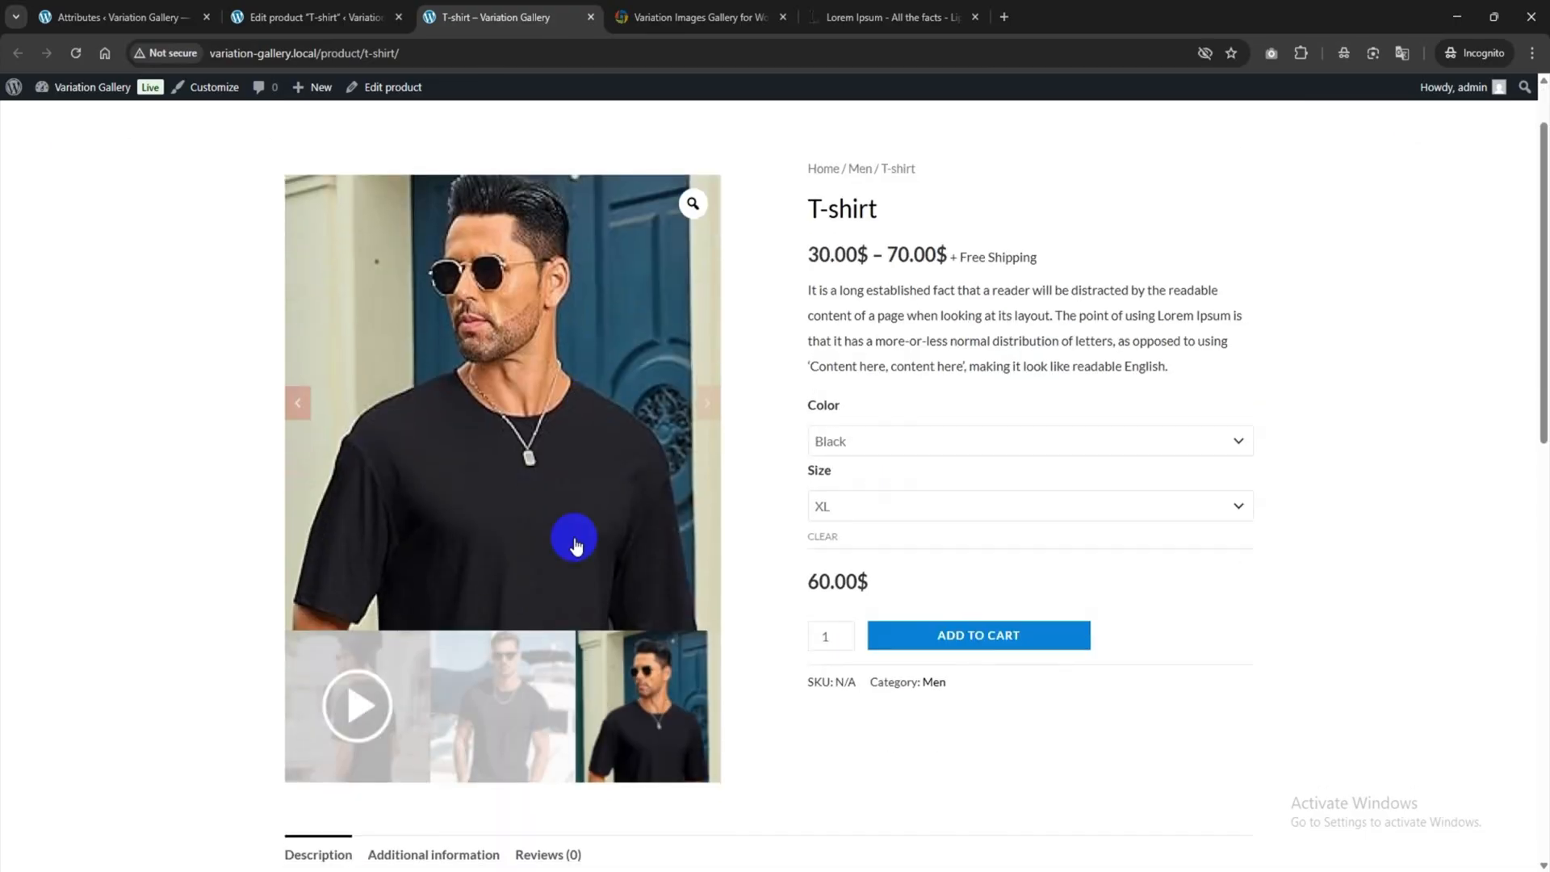
click(548, 684)
click(356, 707)
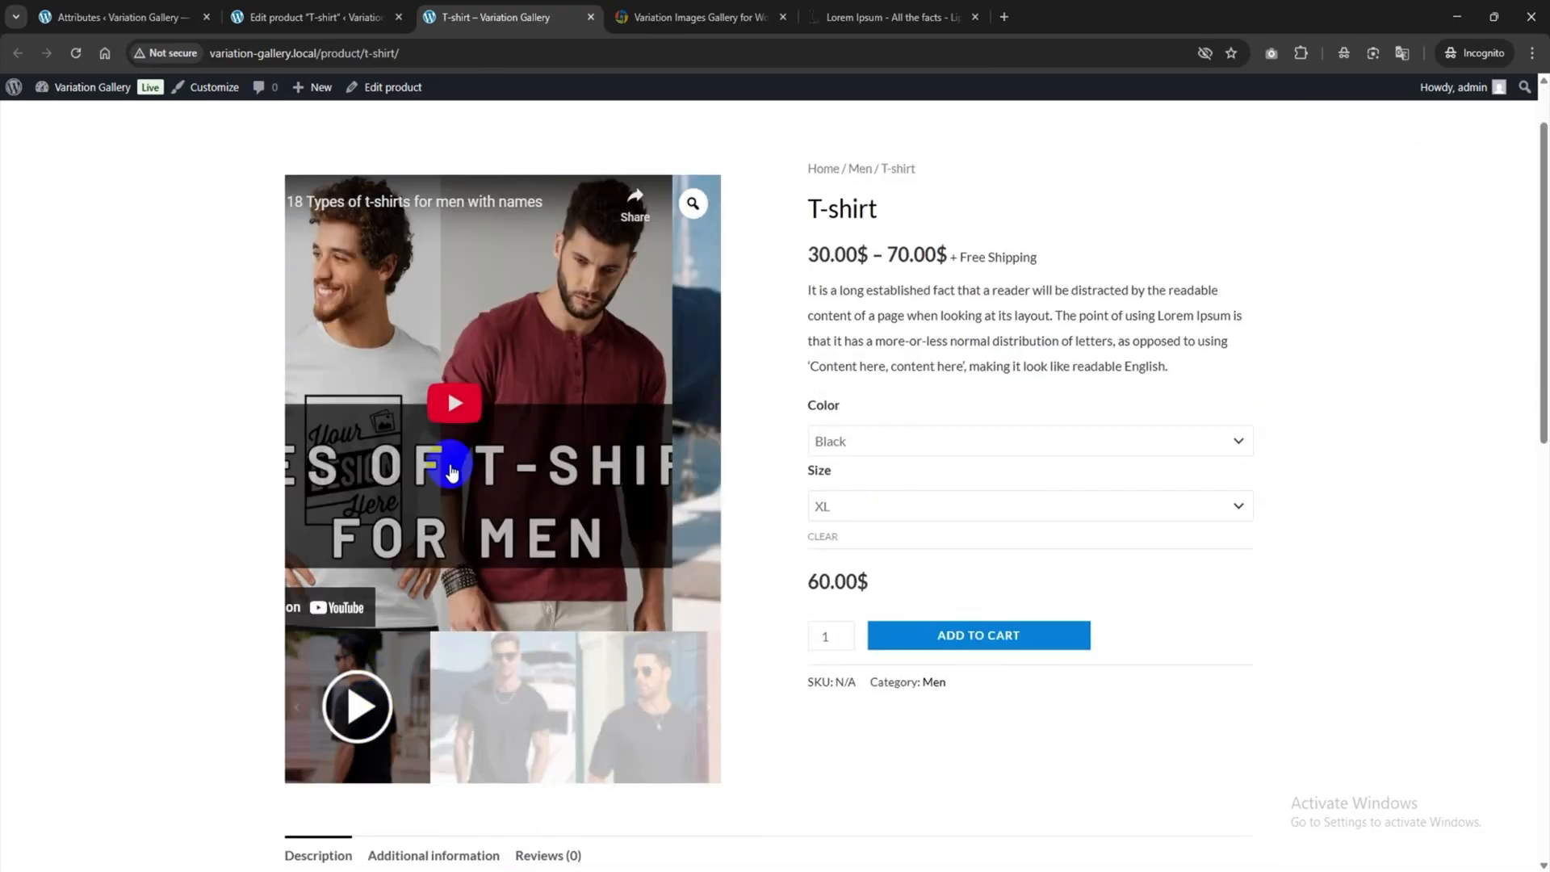
click(508, 393)
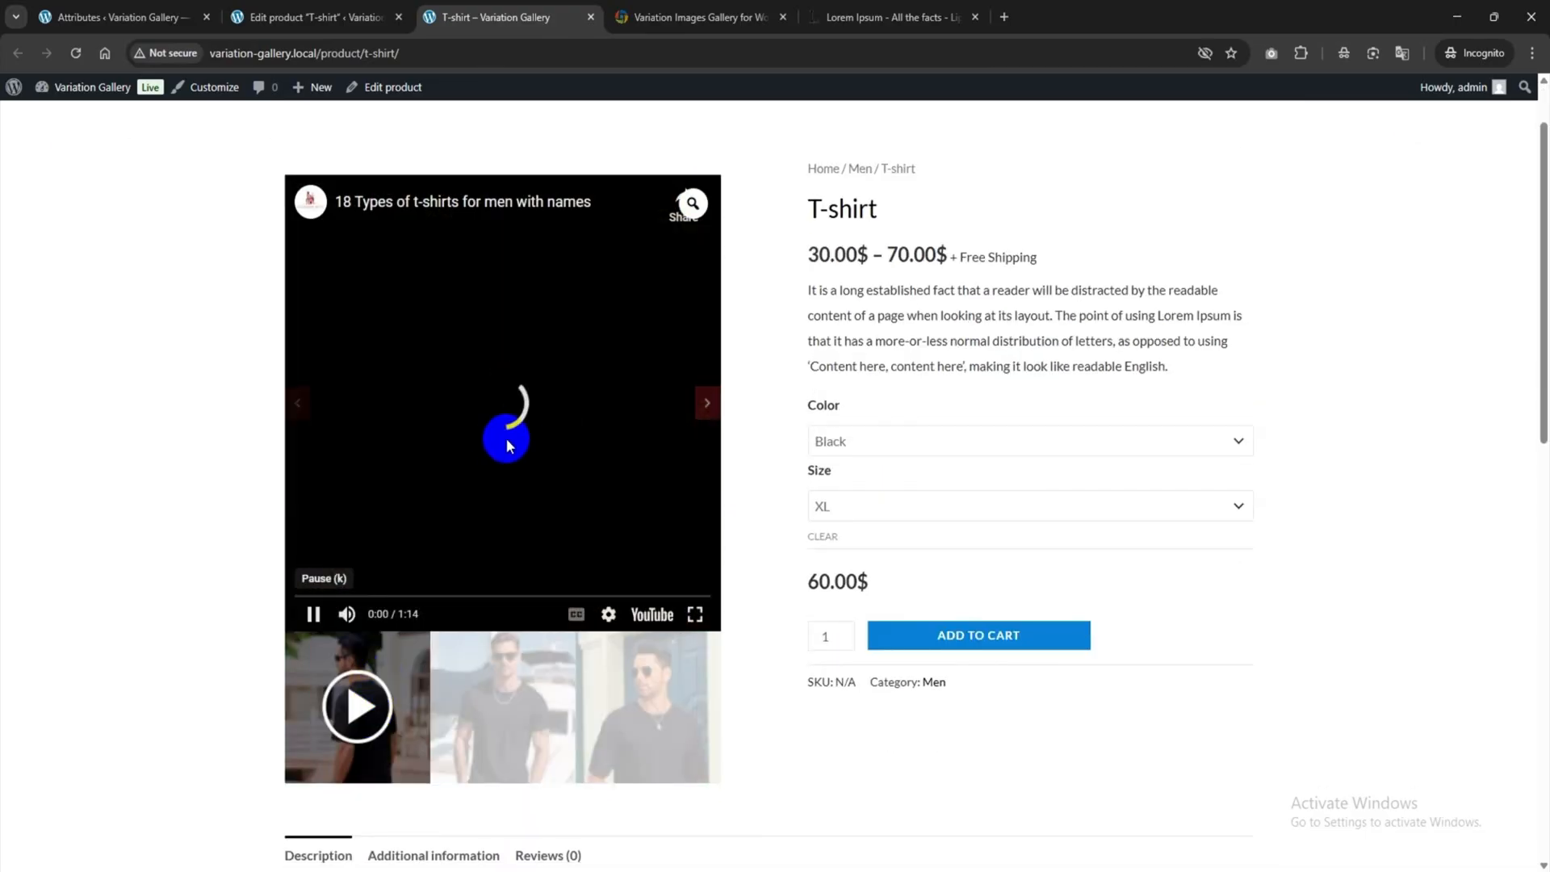
click(495, 437)
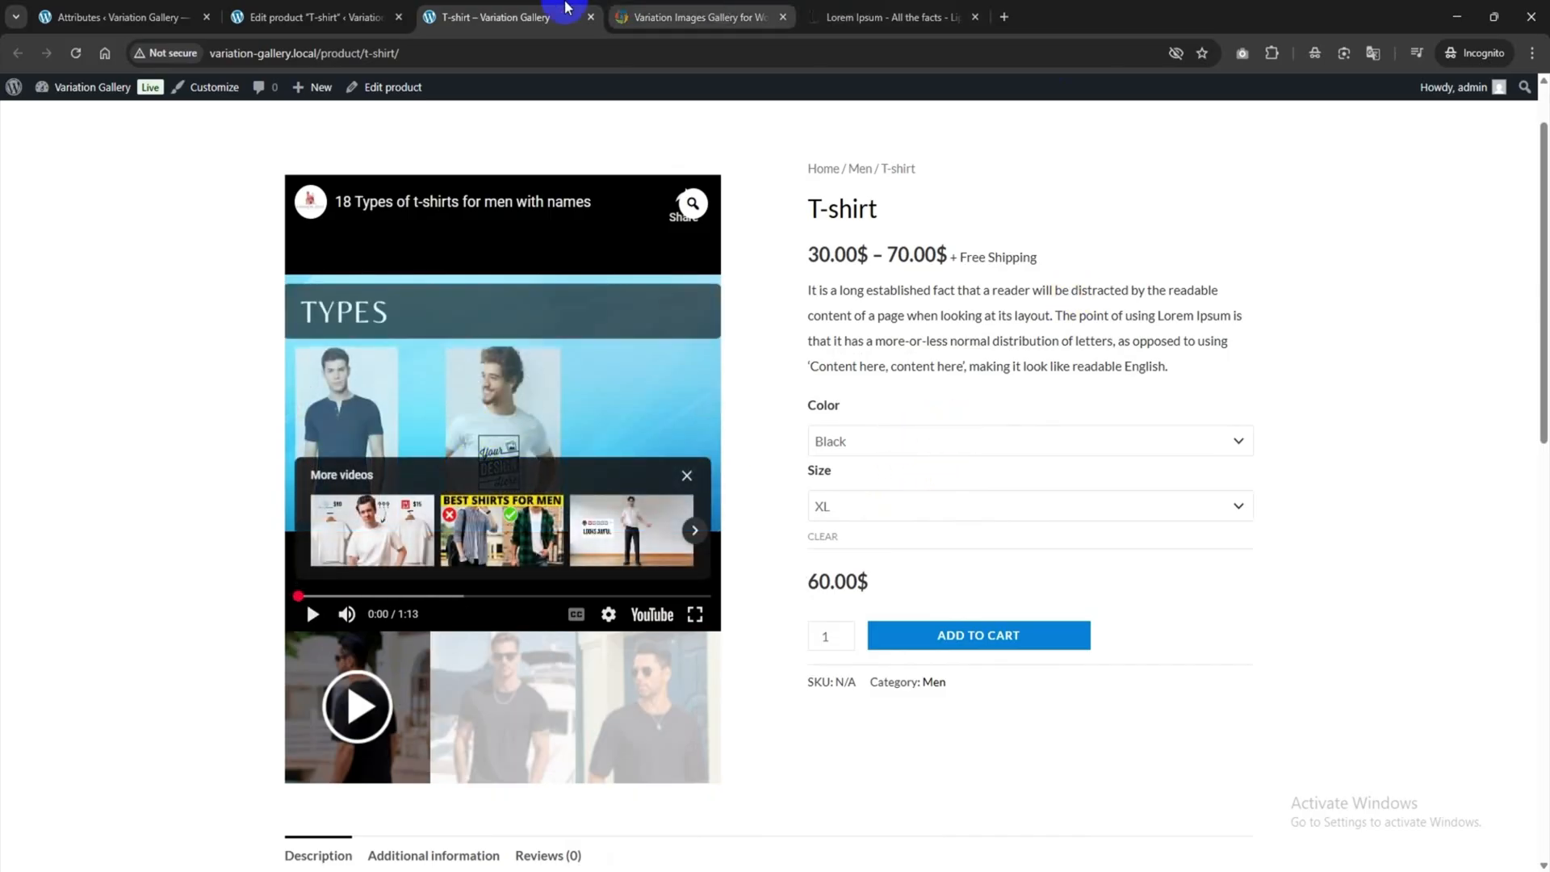
click(275, 24)
Set a purple T-shirt image on the Purple / L variation #4526.
scroll(487, 615, down, 10)
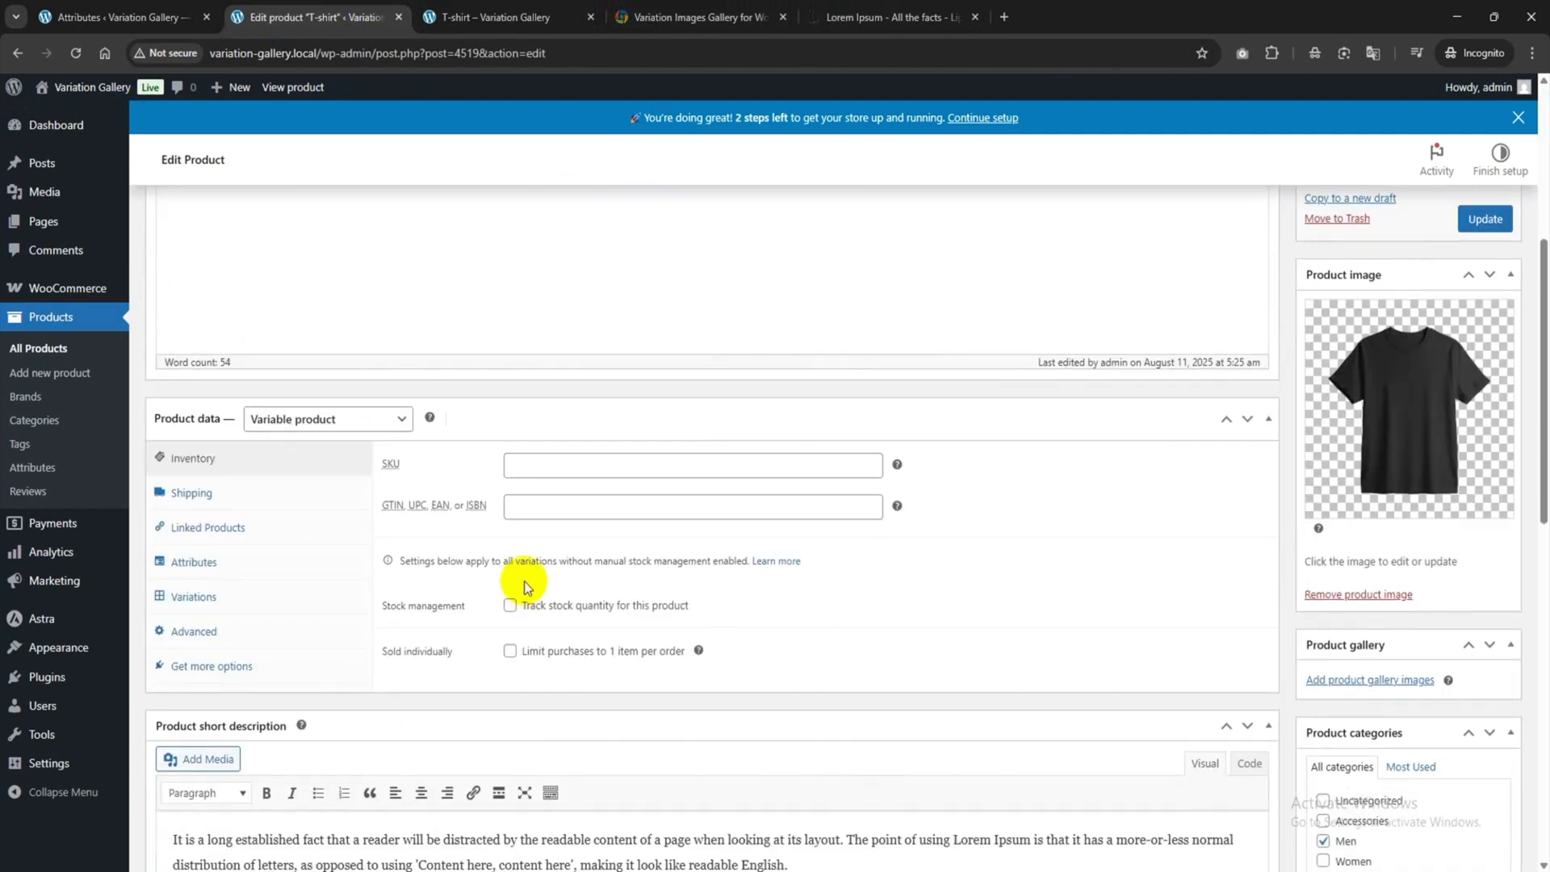
scroll(519, 594, down, 4)
scroll(519, 595, up, 6)
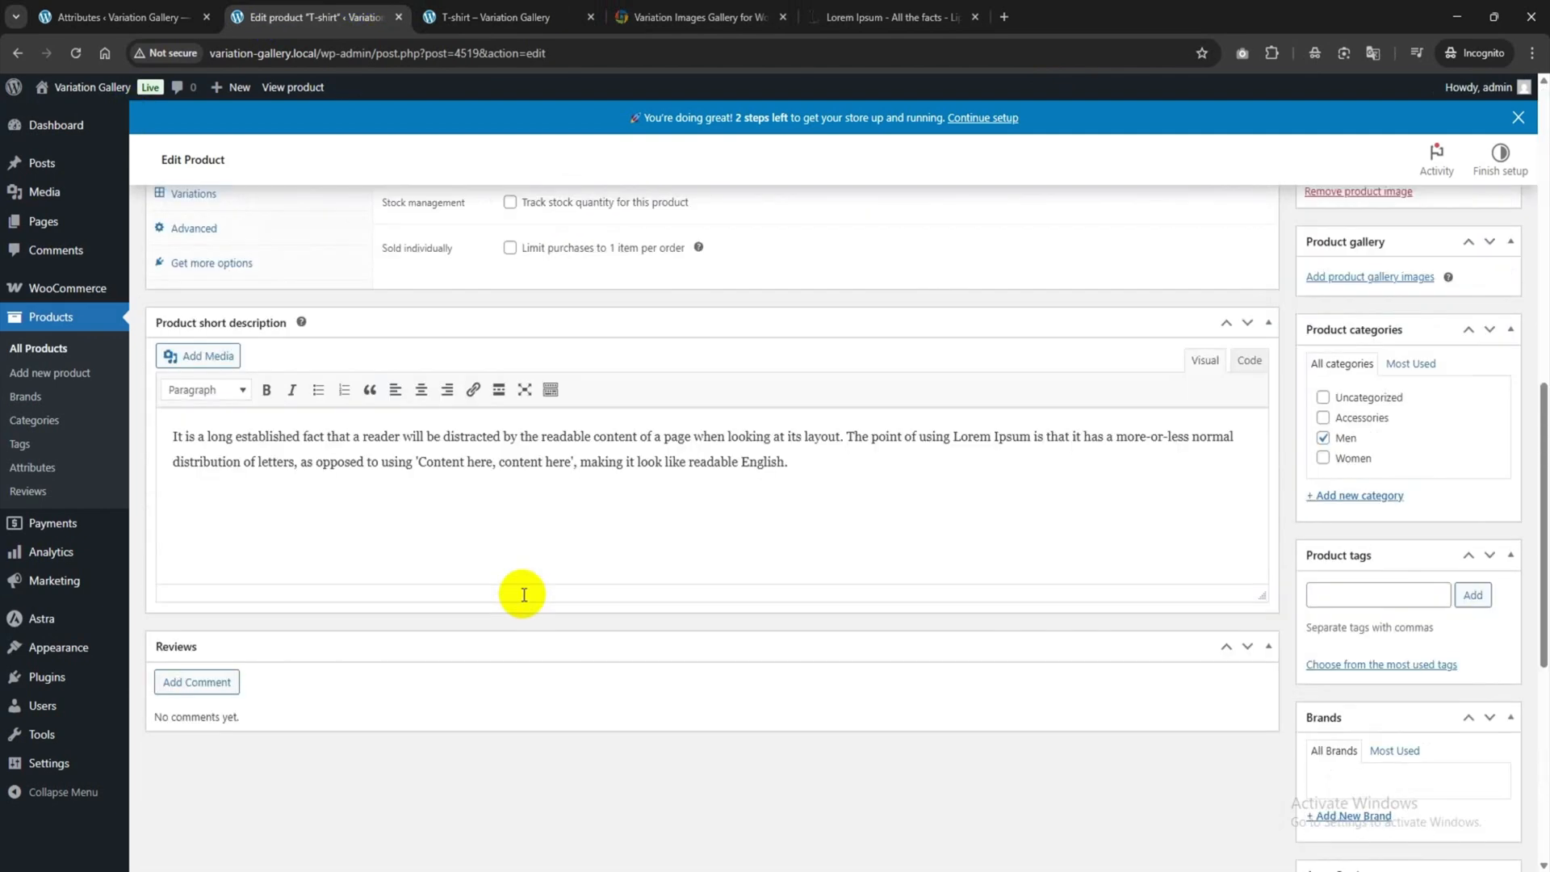
click(278, 338)
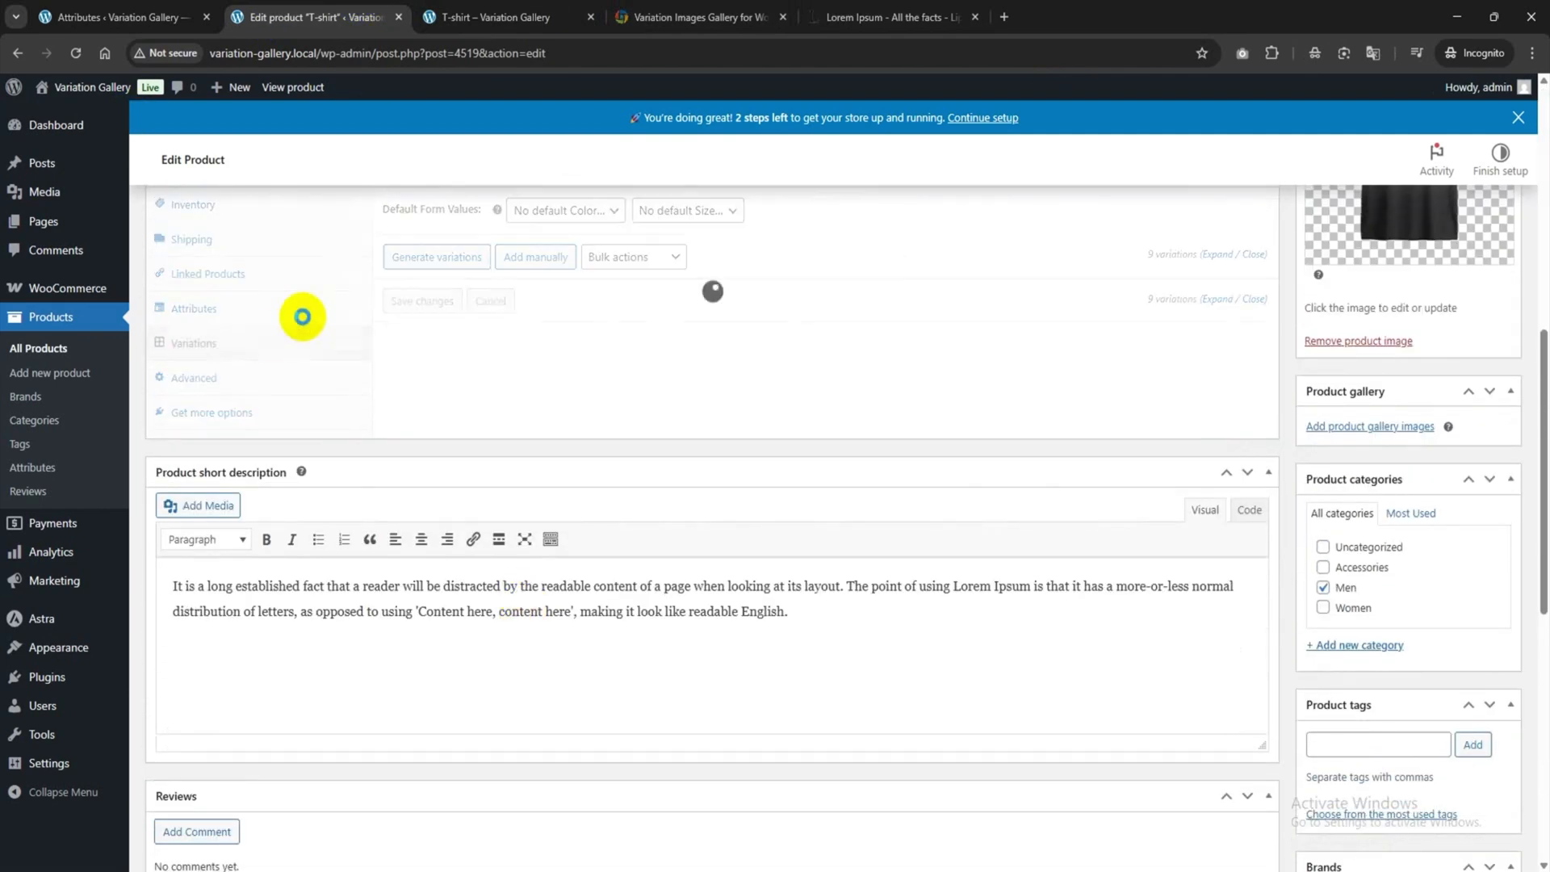
click(723, 466)
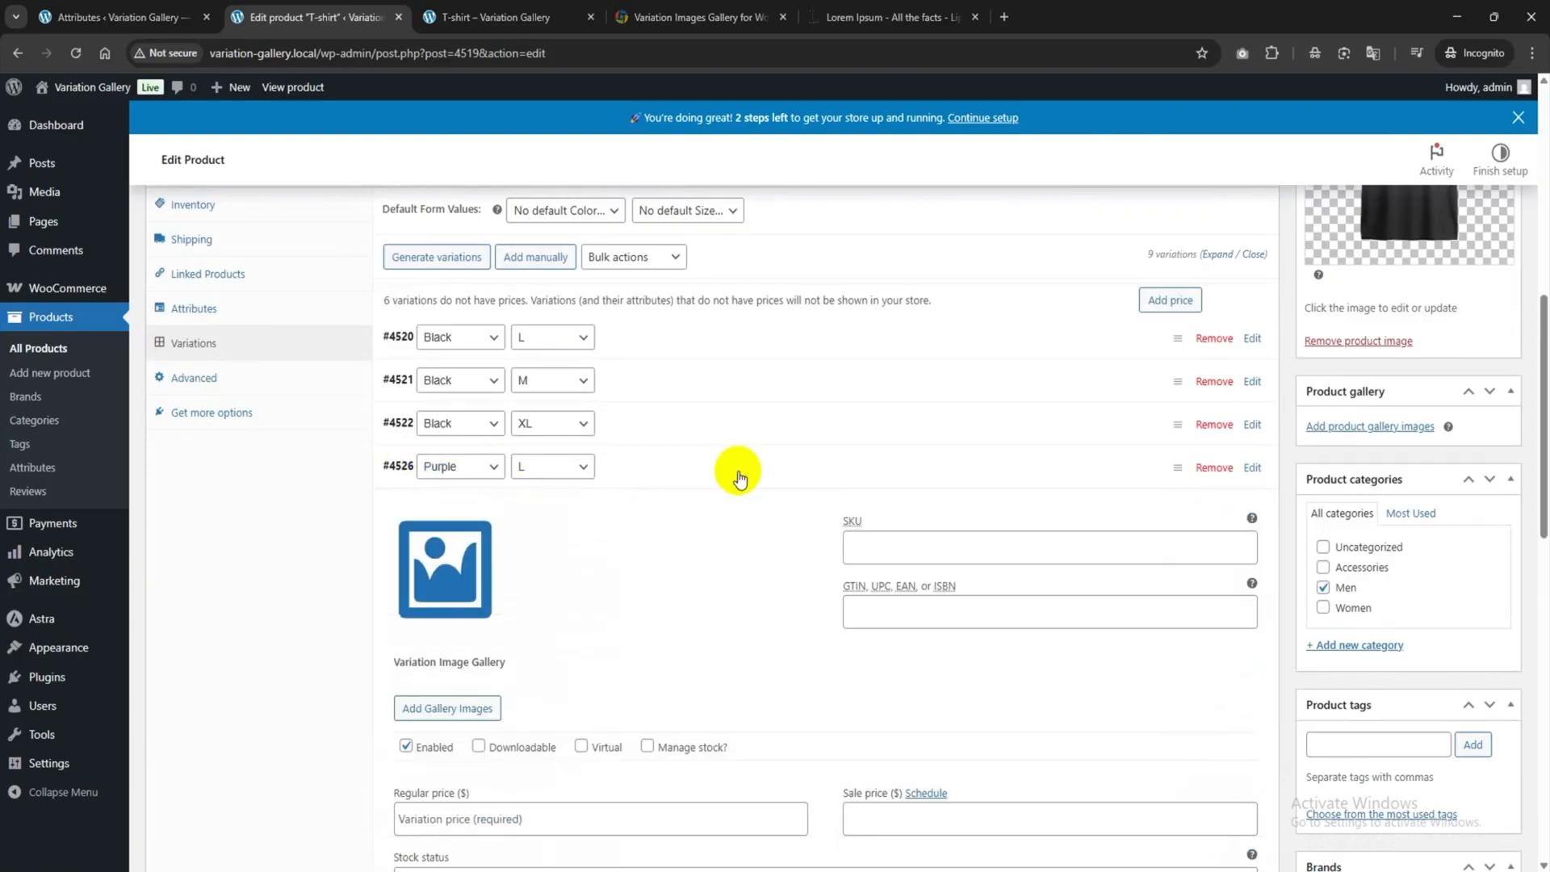
click(446, 537)
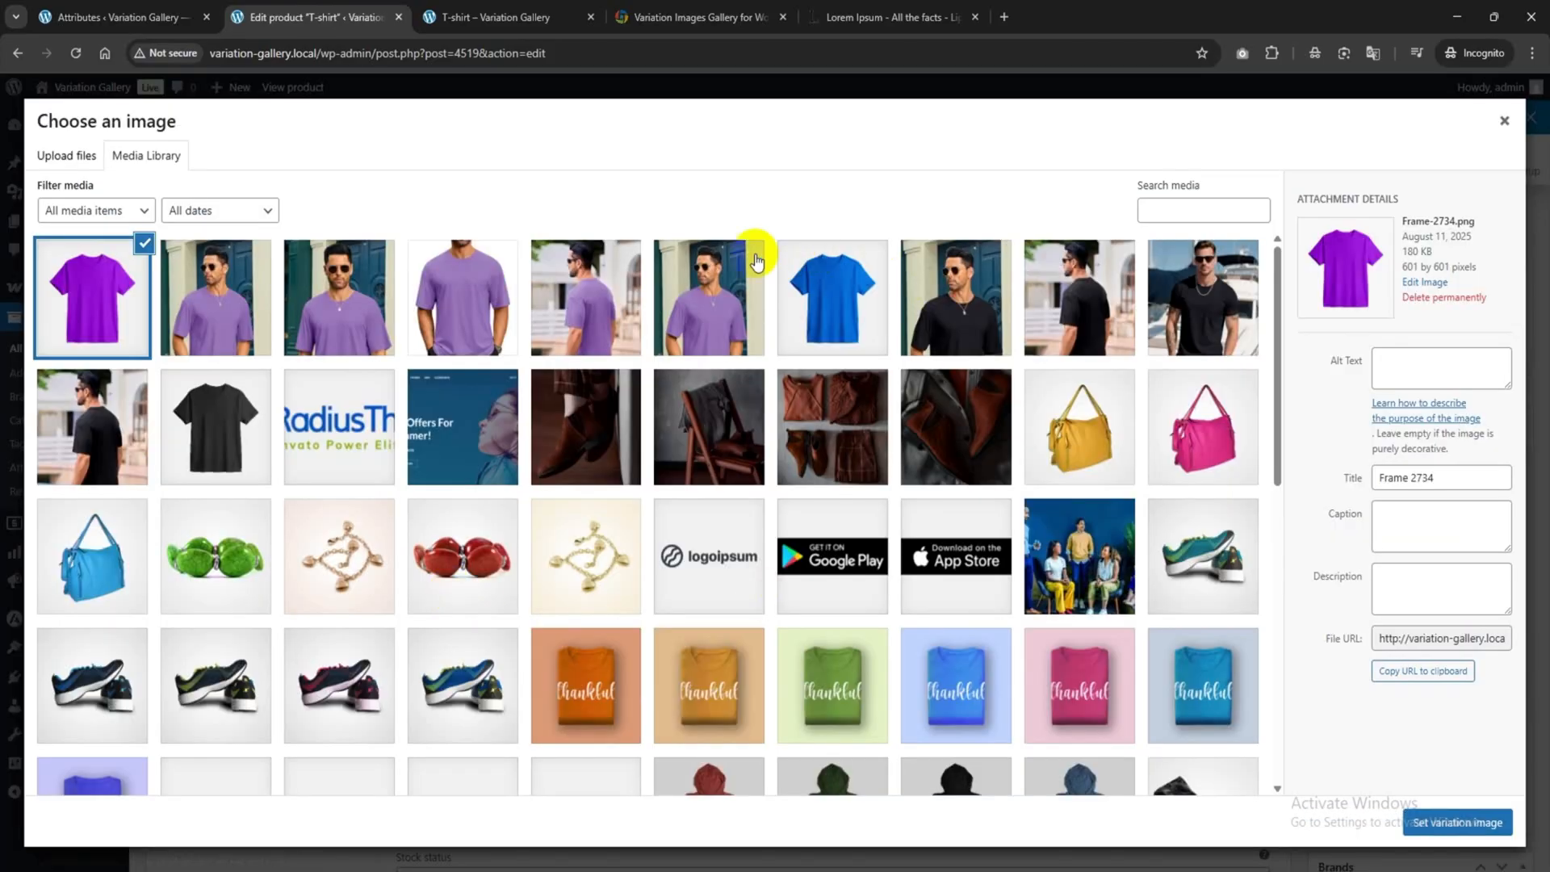
click(1457, 822)
Enter regular price 50 and add a purple-shirt model photo to the Purple / L gallery.
scroll(660, 543, down, 2)
click(510, 650)
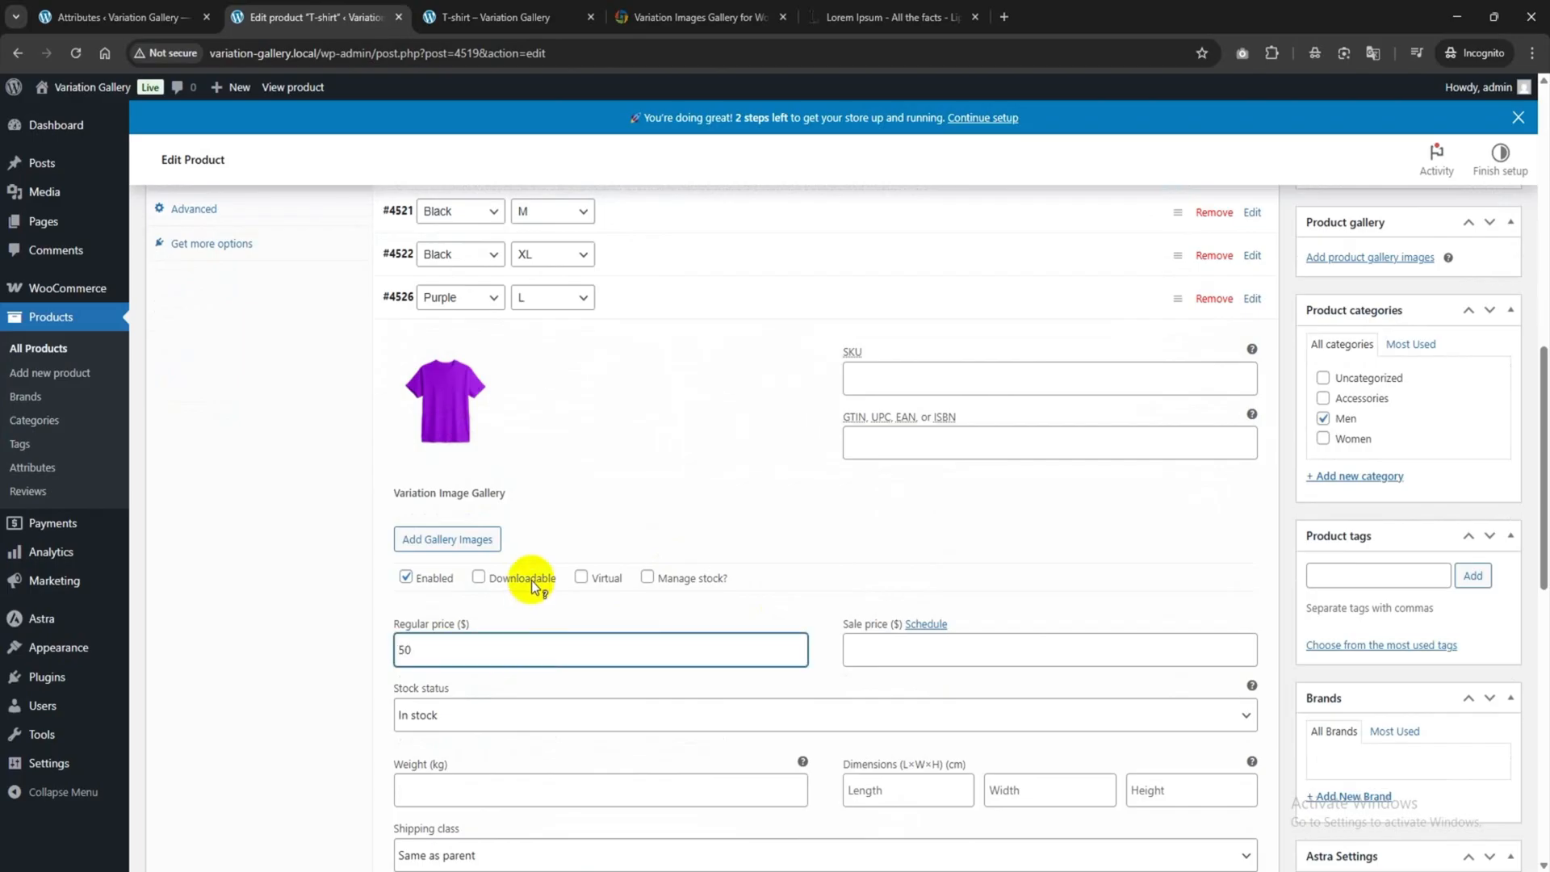
click(447, 538)
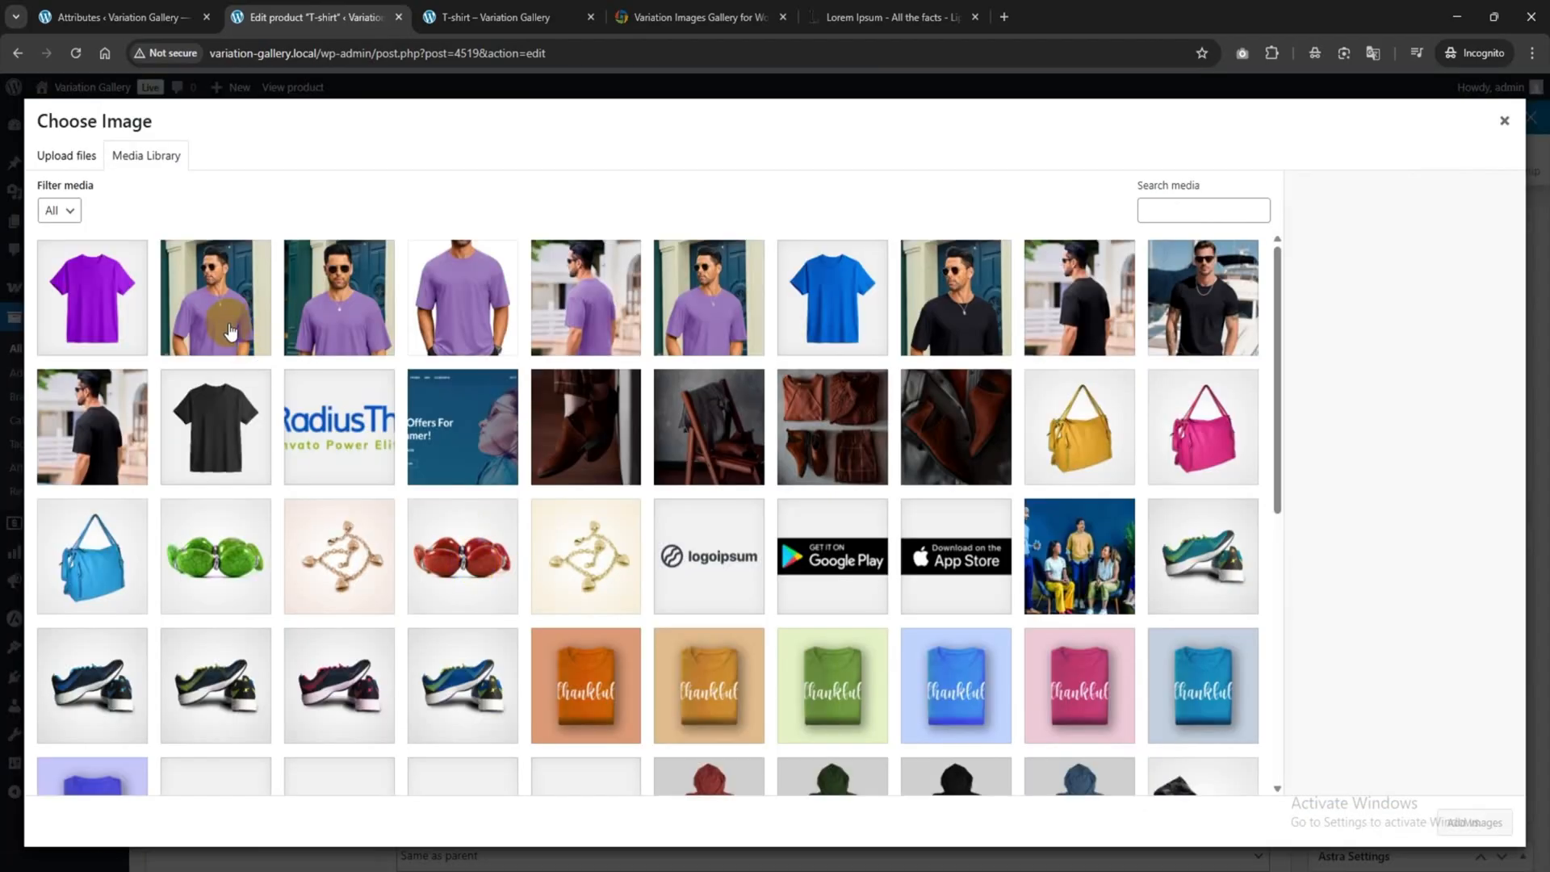
click(214, 302)
click(1473, 823)
click(753, 298)
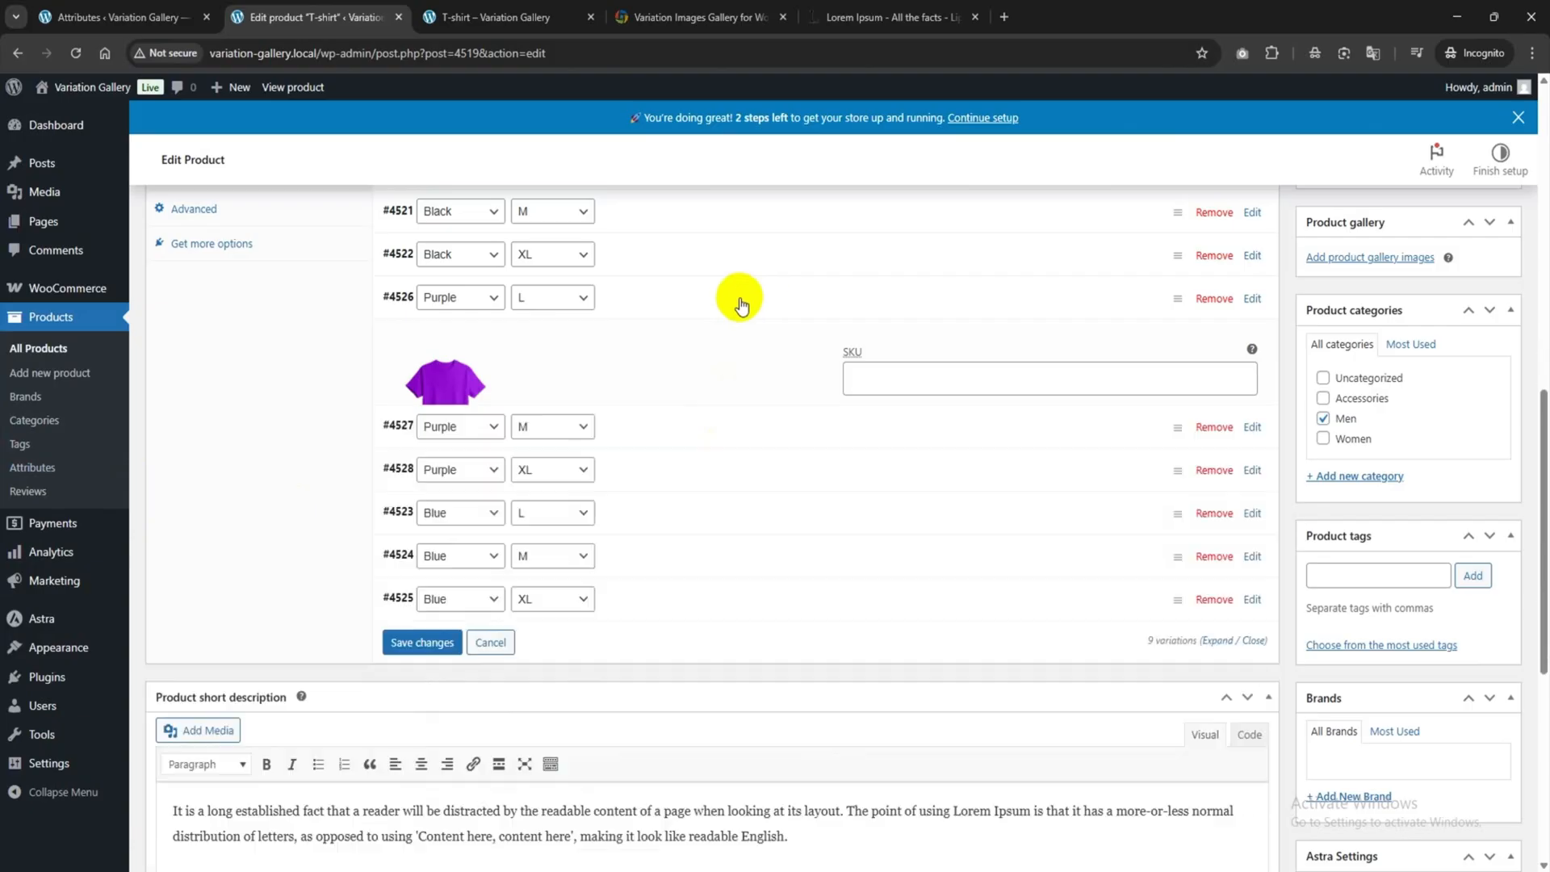
Give Purple / M a model photo image and a gallery with the plain purple tee and front-view photo.
click(664, 343)
click(487, 431)
click(353, 307)
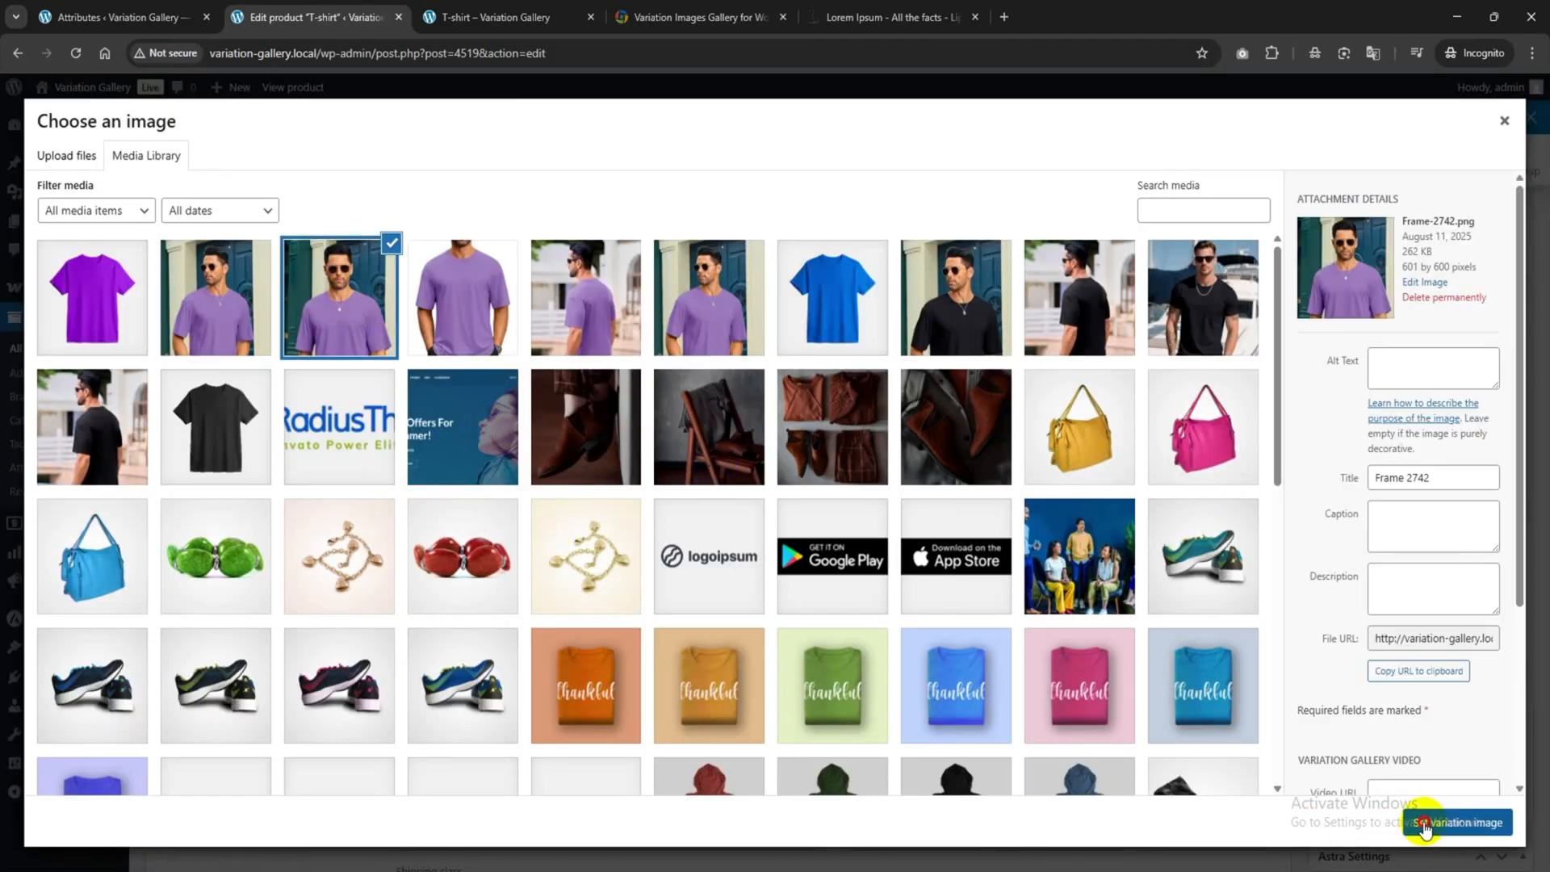
click(1474, 822)
click(447, 582)
click(106, 301)
click(473, 312)
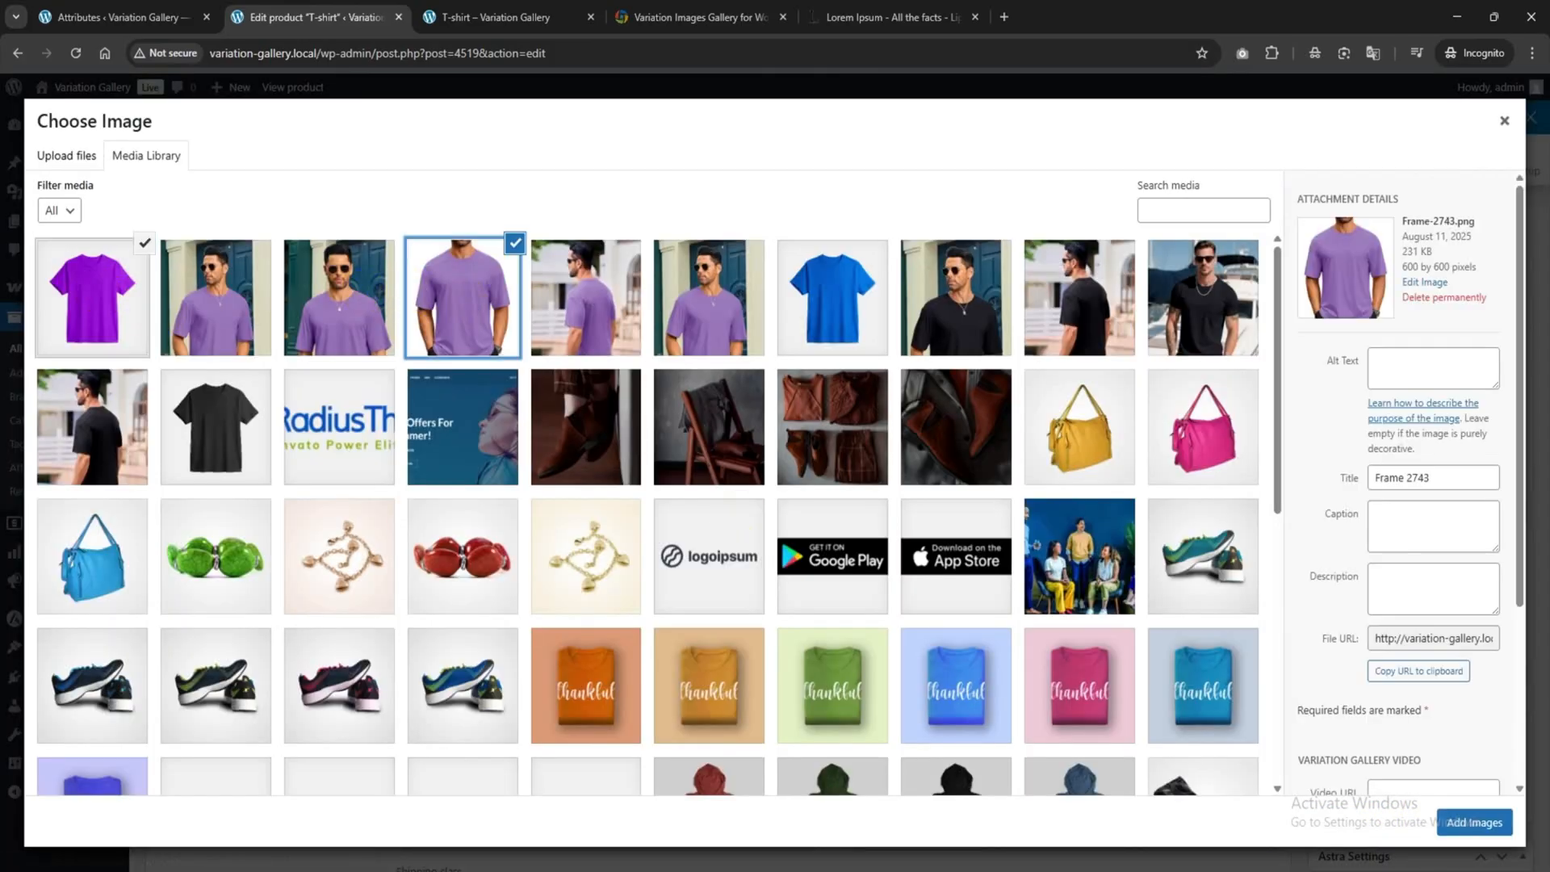
click(1474, 823)
click(653, 339)
Give Purple / XL a purple-shirt image and a gallery of Frame-2742 and Frame 2737 (1).
click(685, 381)
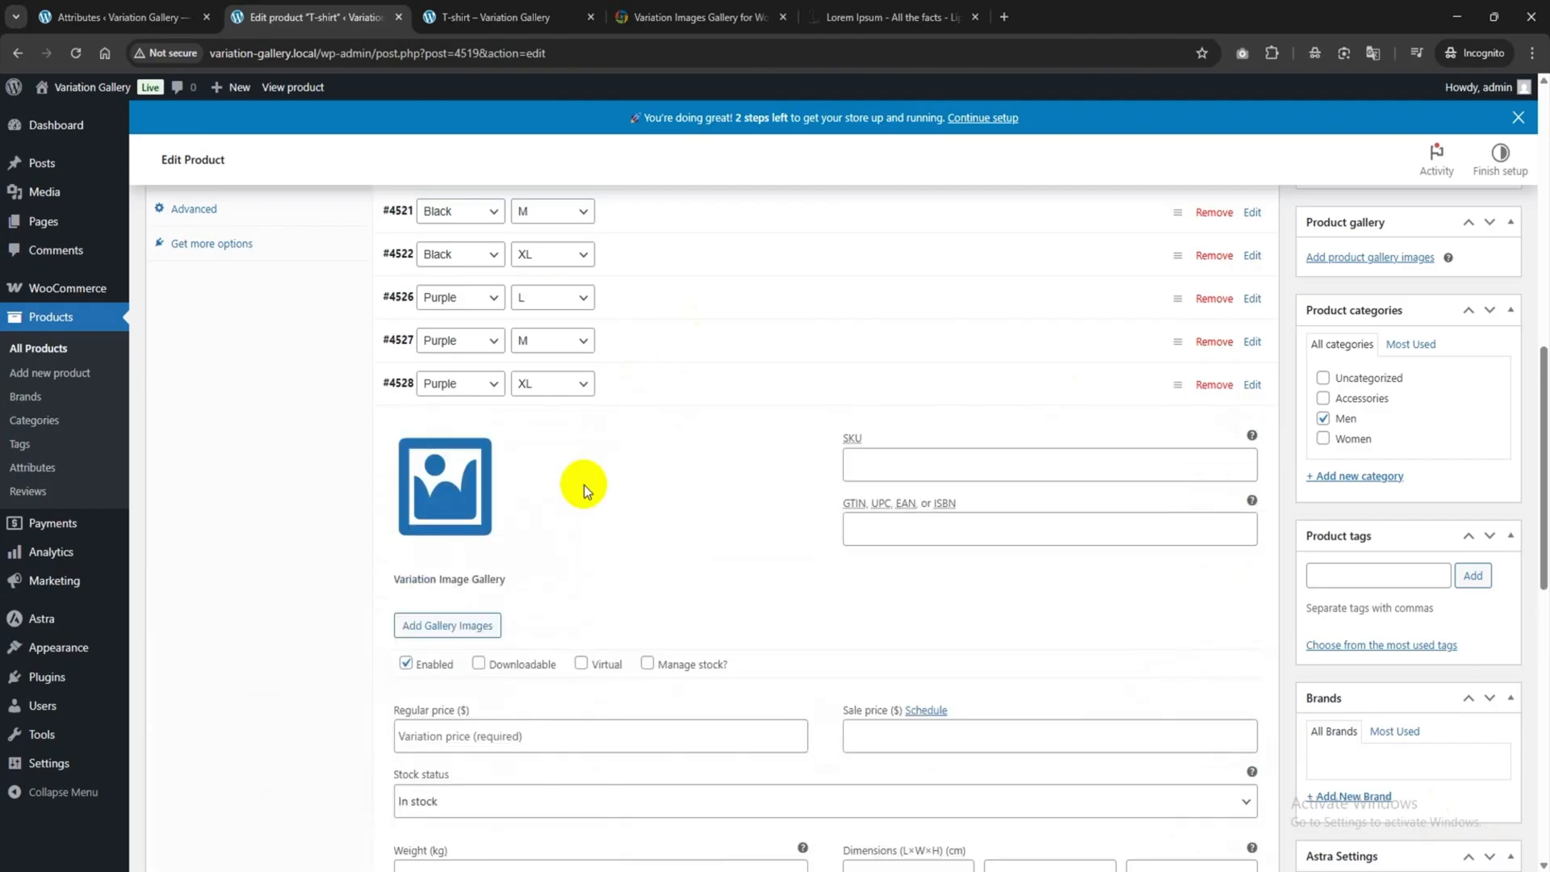
click(473, 487)
click(454, 300)
click(1460, 822)
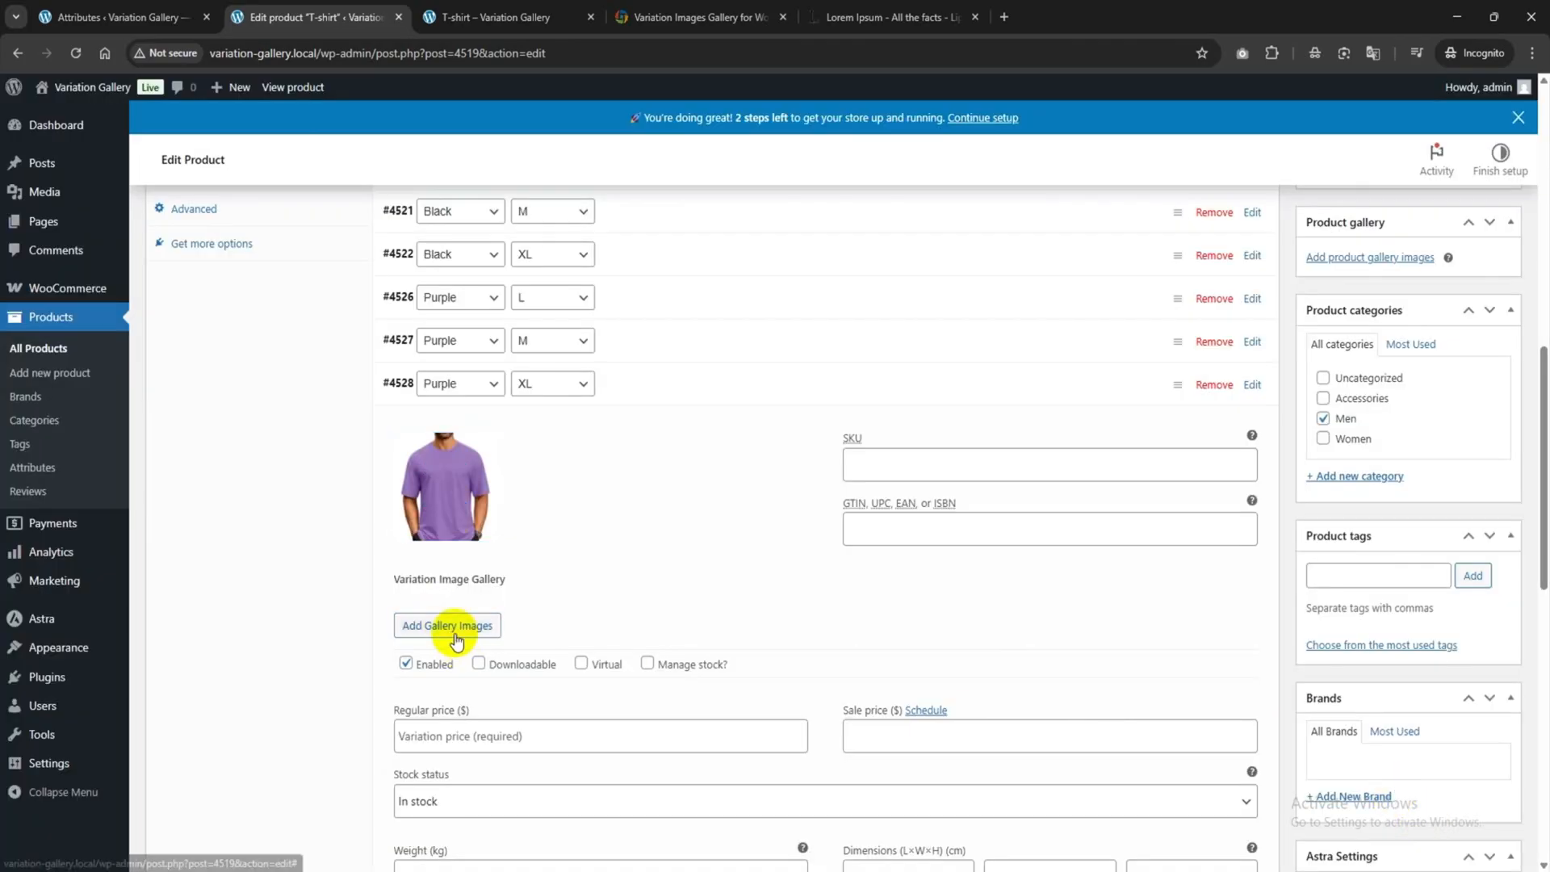
click(450, 624)
click(362, 320)
click(722, 319)
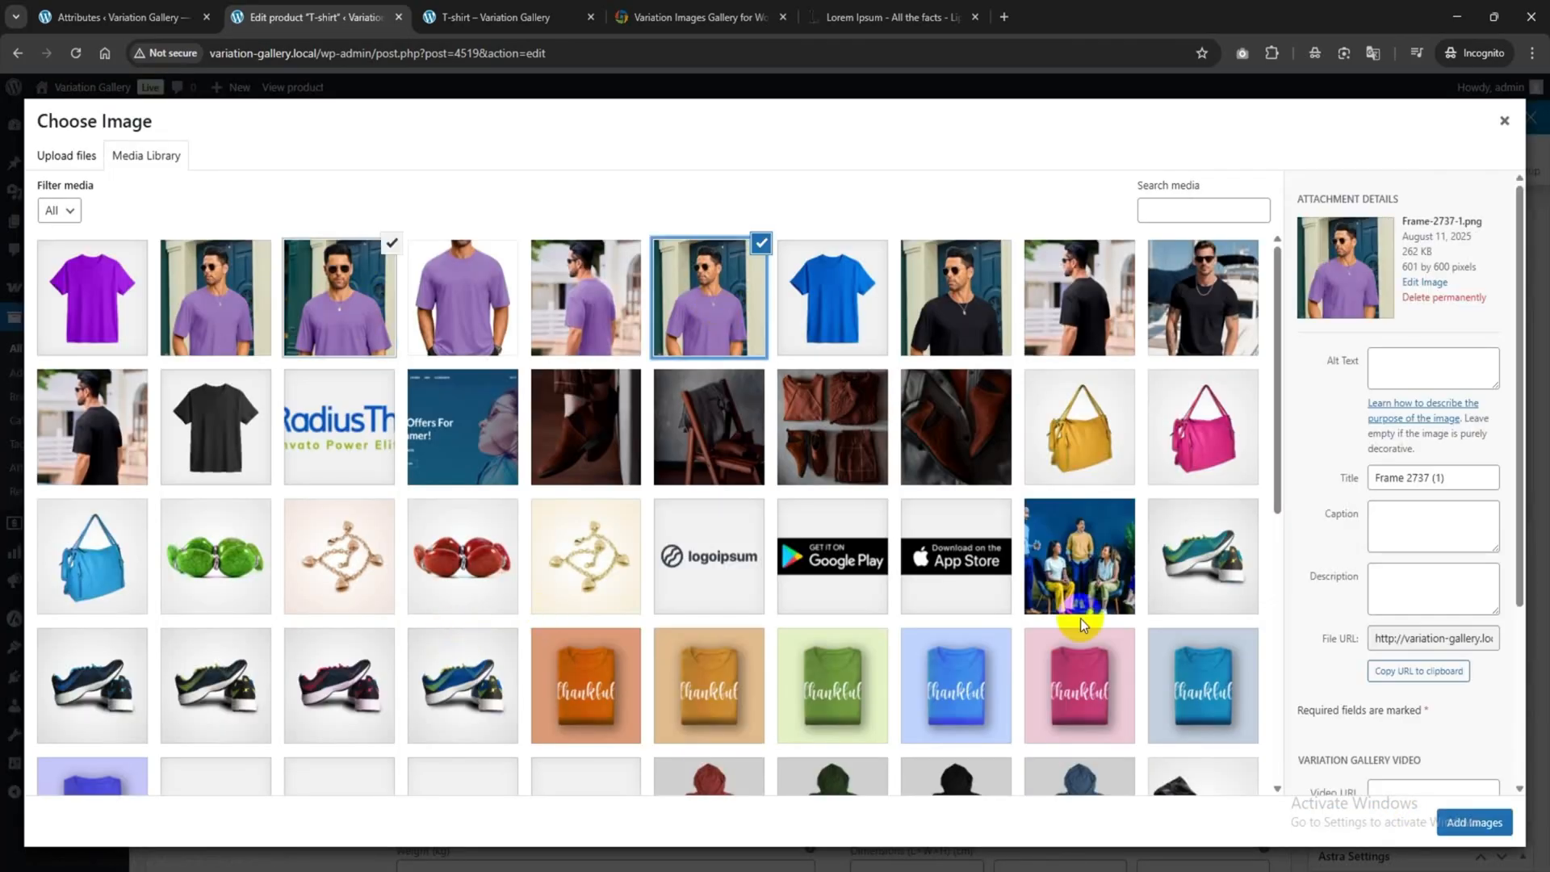
scroll(1421, 686, down, 2)
click(1472, 820)
scroll(1218, 560, down, 2)
scroll(1049, 500, up, 2)
click(678, 371)
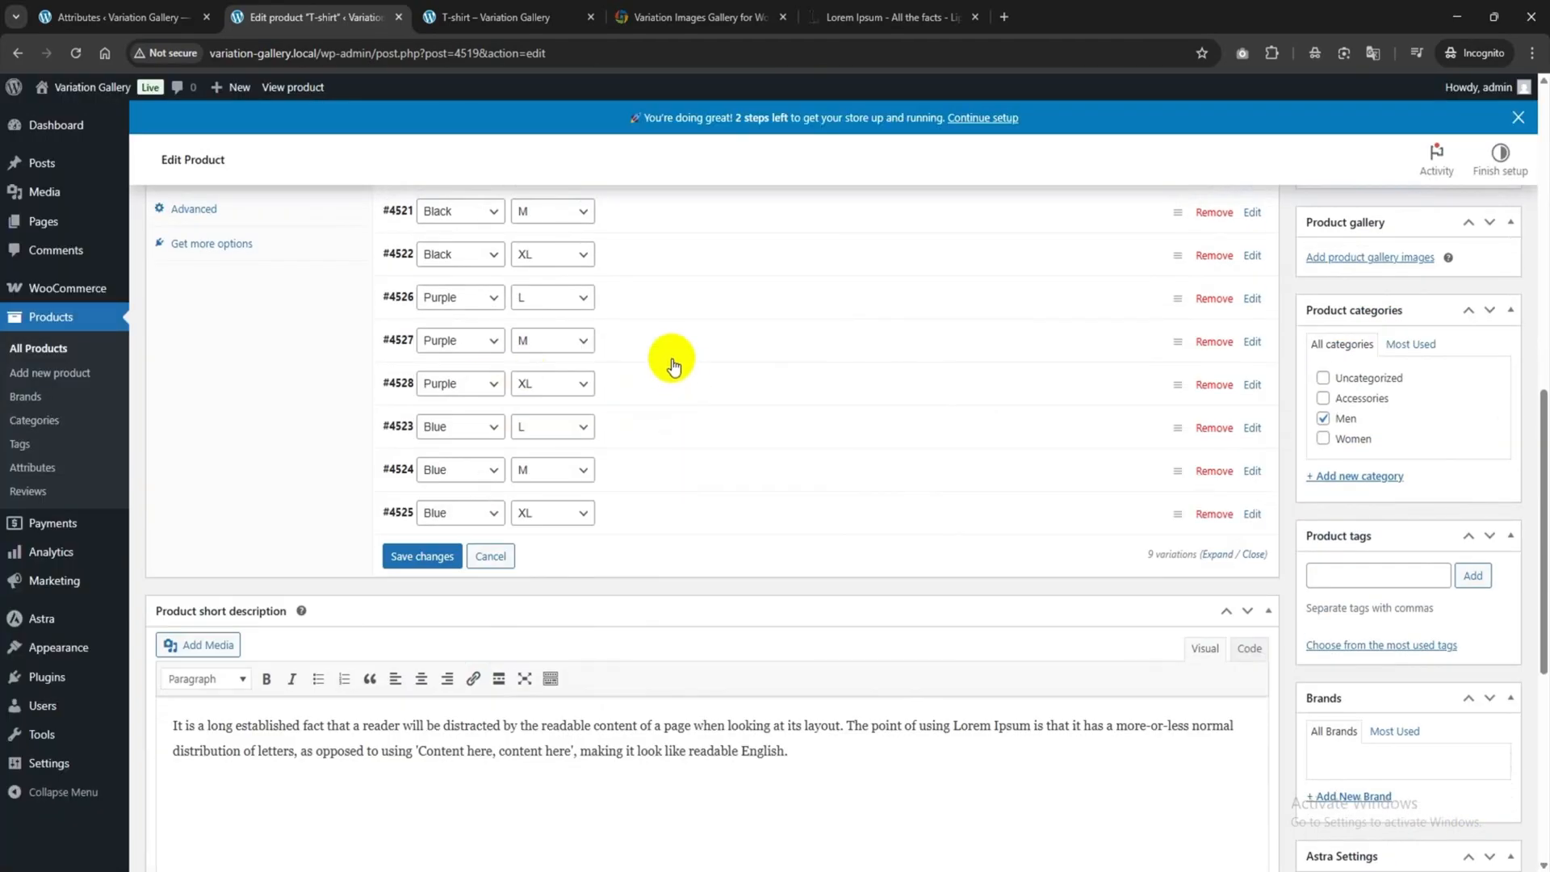
click(791, 428)
Update the published T-shirt product to save the new variation images and galleries.
scroll(807, 535, up, 5)
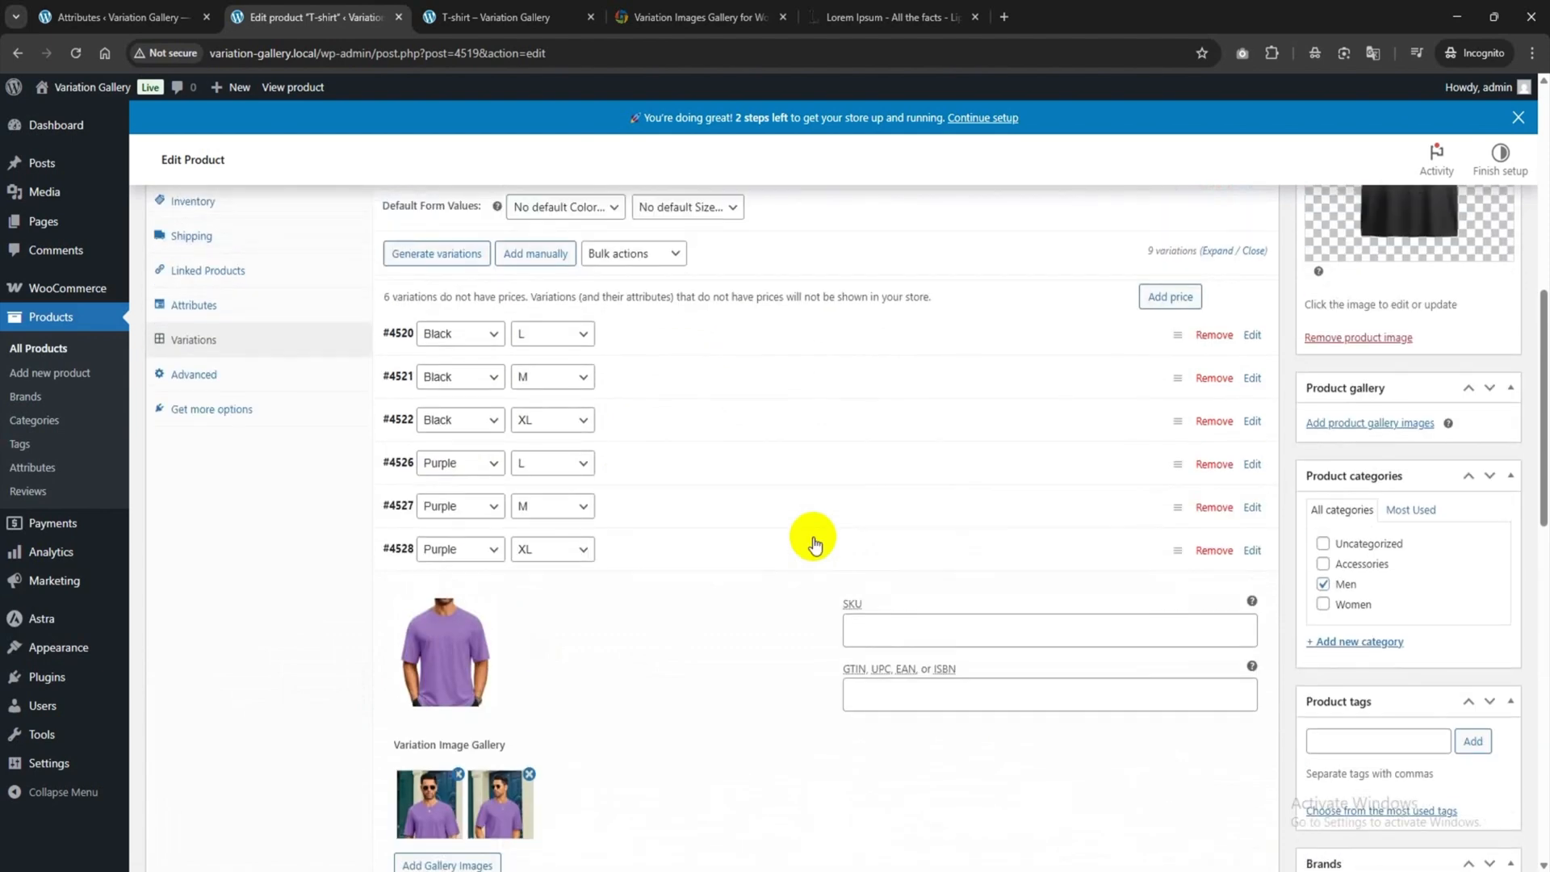
scroll(791, 550, up, 4)
click(1468, 565)
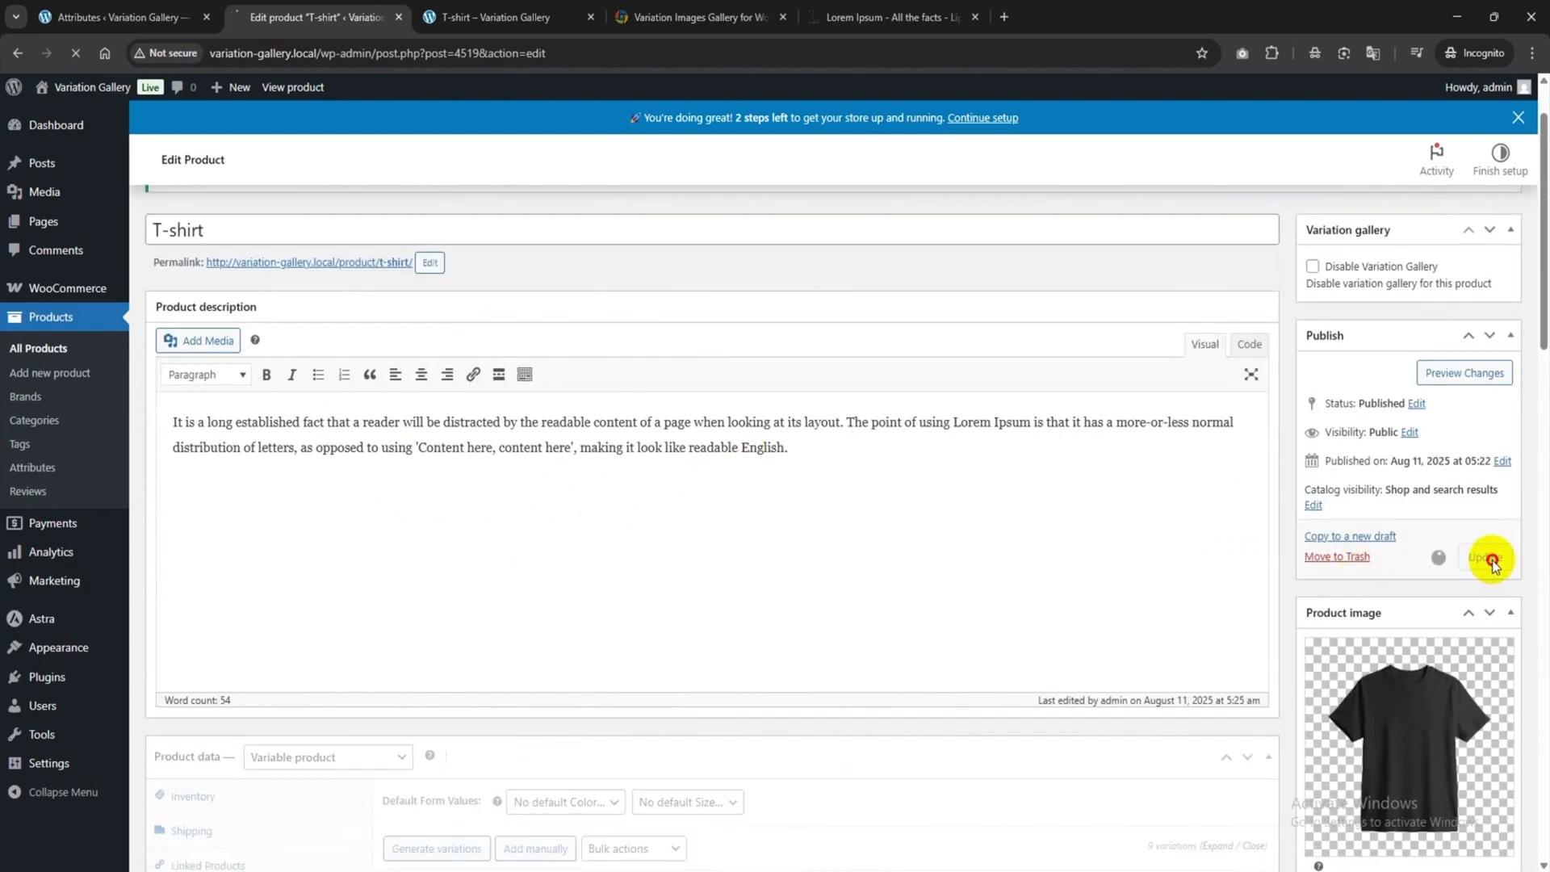
click(494, 17)
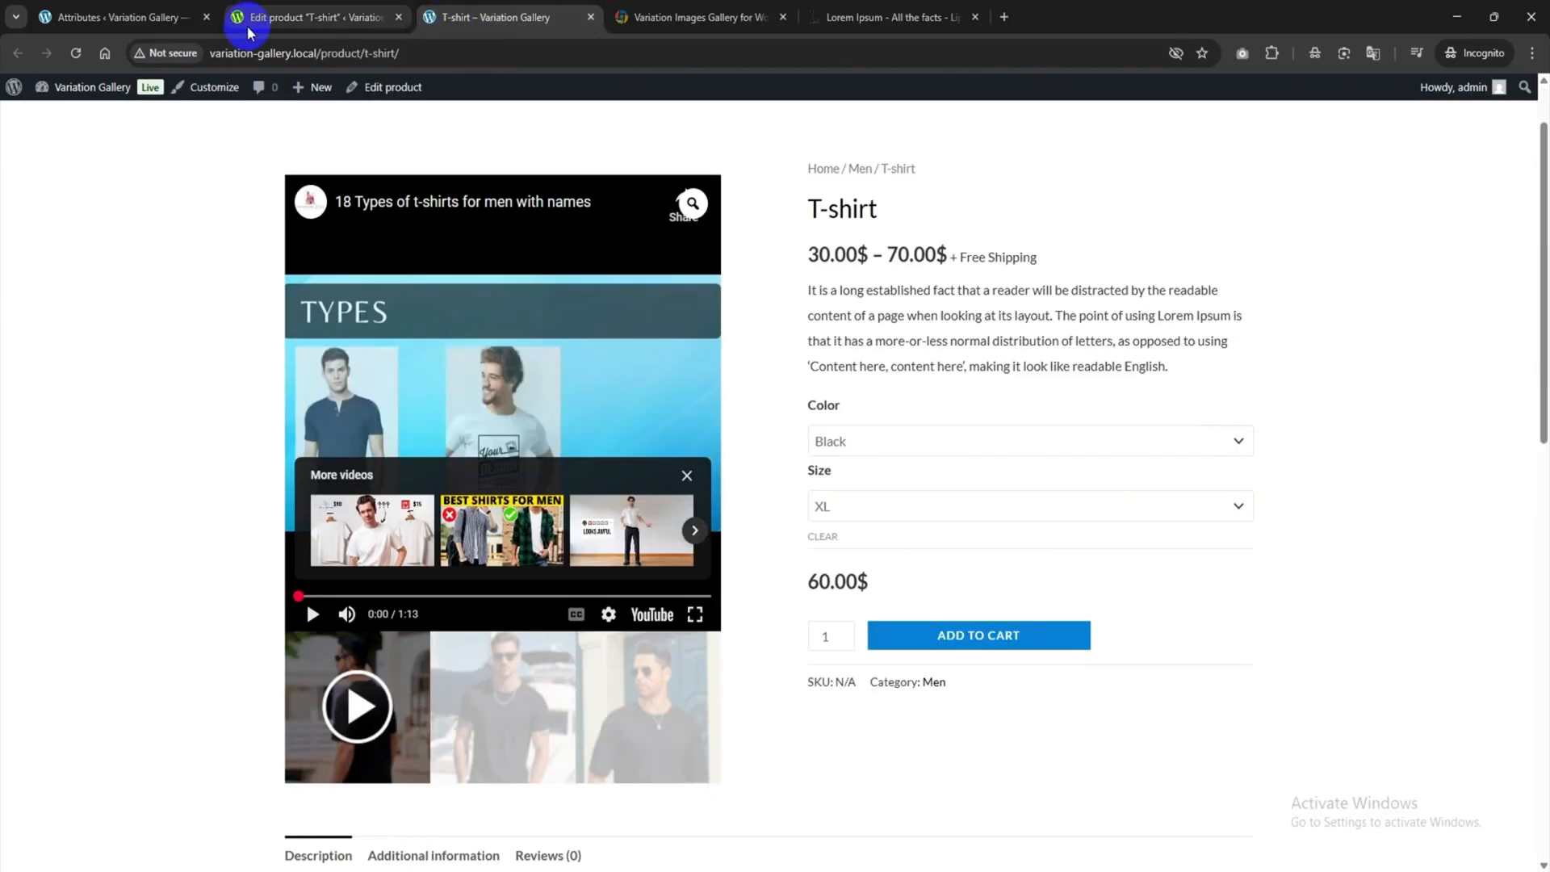
Reload the live T-shirt page and select the Blue, size M variation.
click(75, 52)
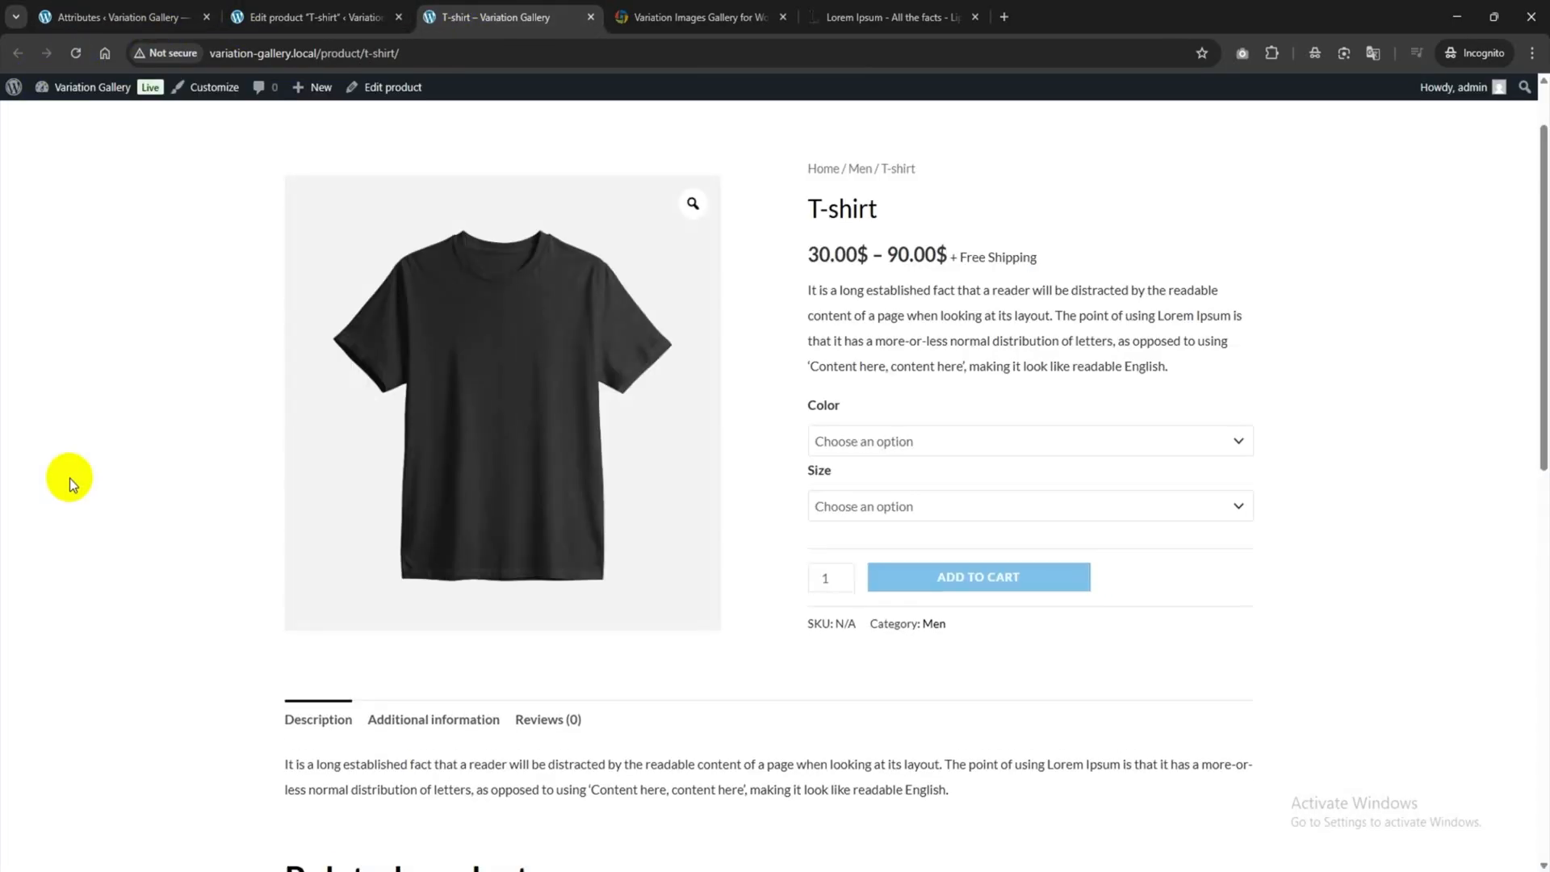
click(896, 444)
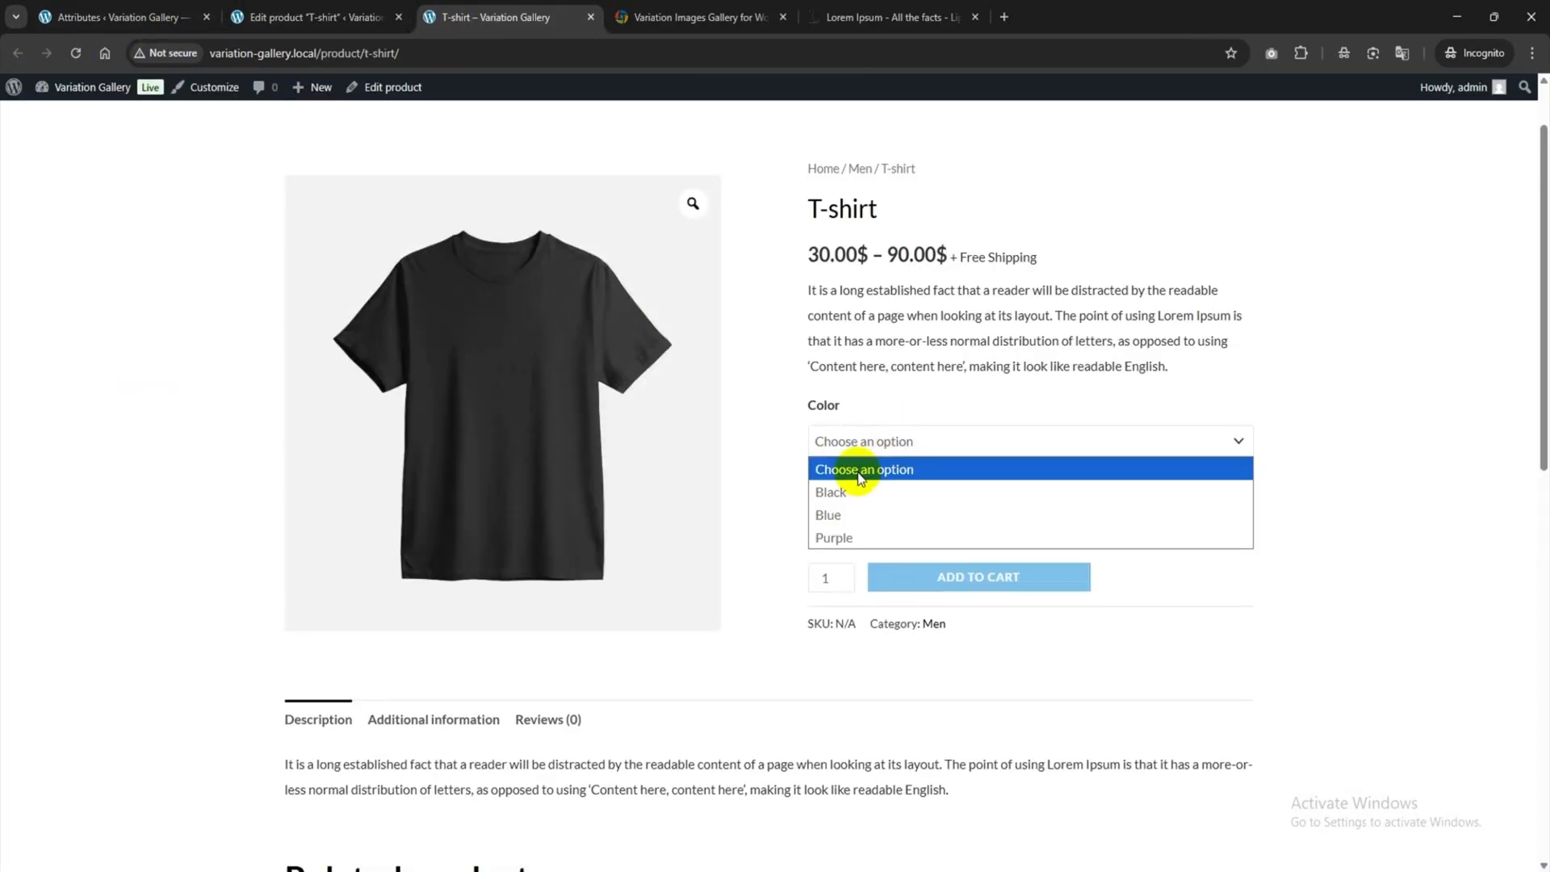
click(885, 439)
click(856, 496)
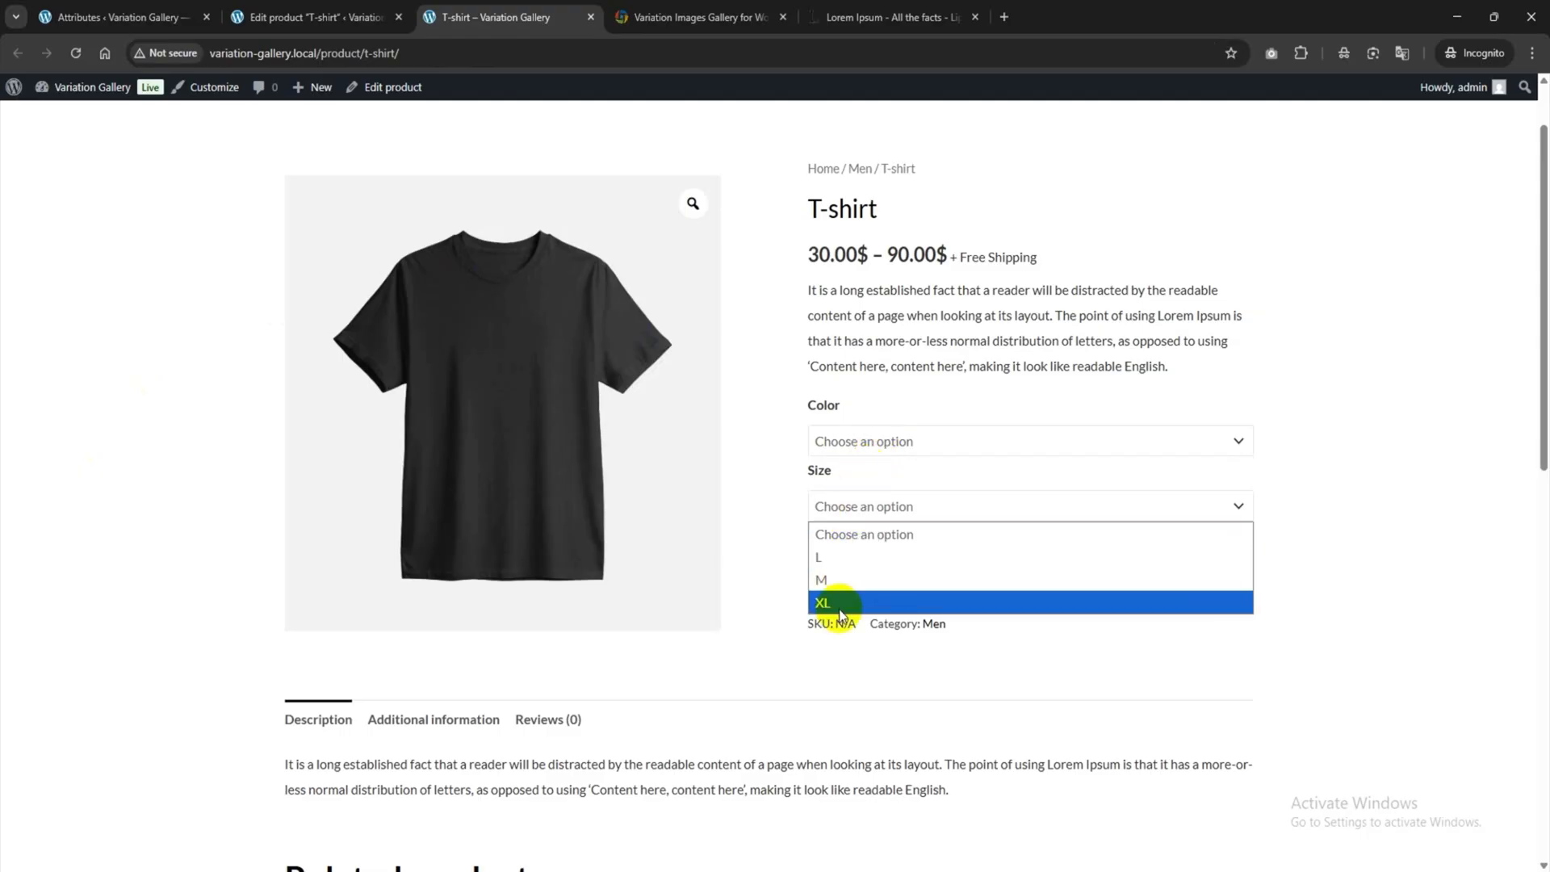
click(866, 452)
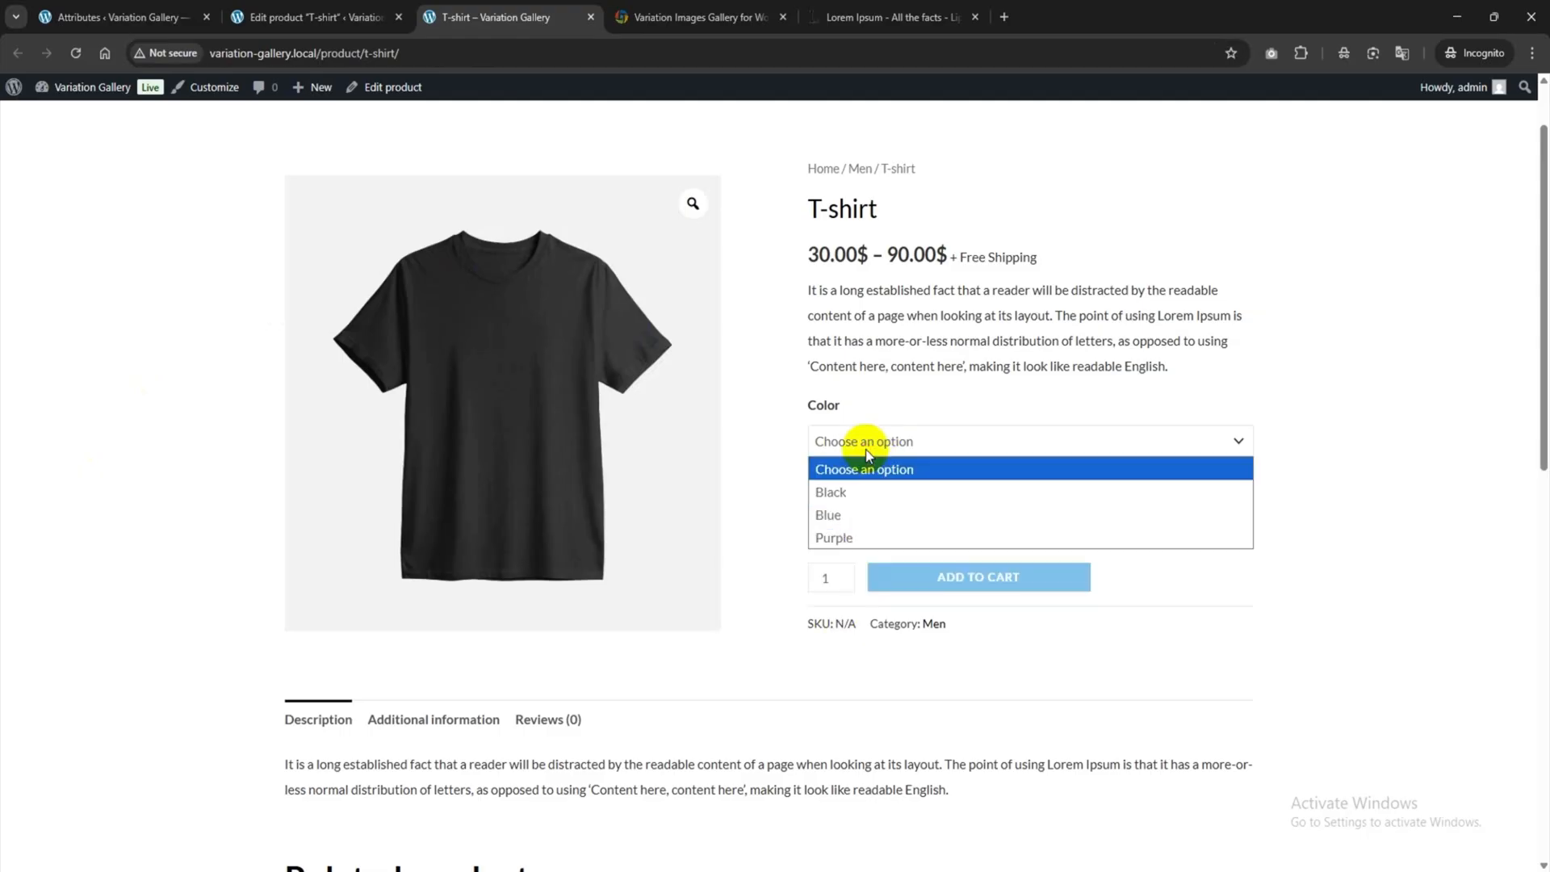
click(844, 514)
click(886, 501)
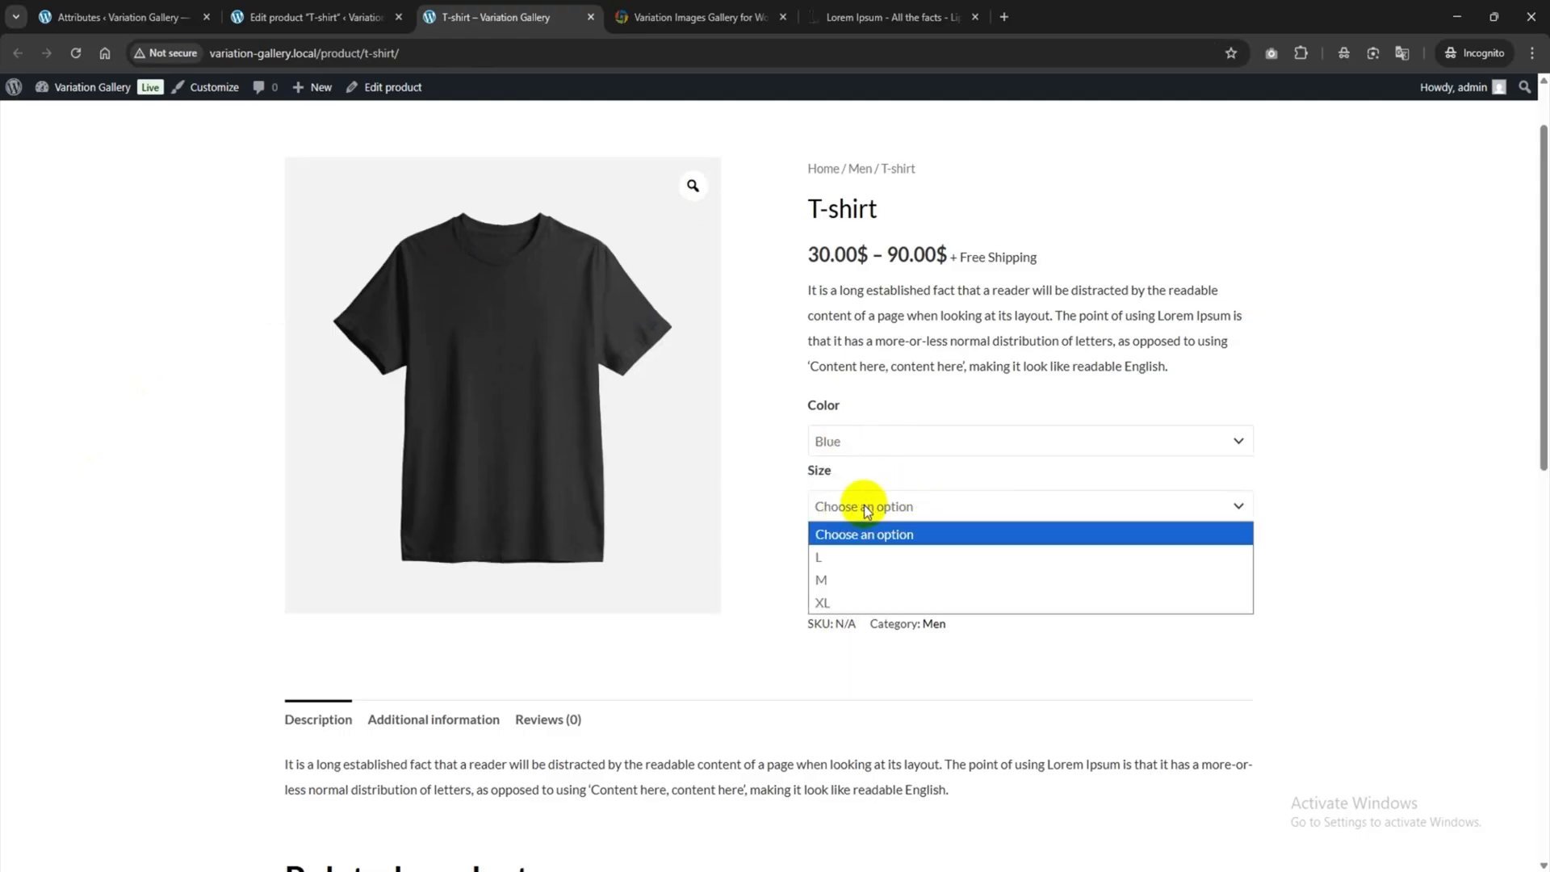
click(875, 575)
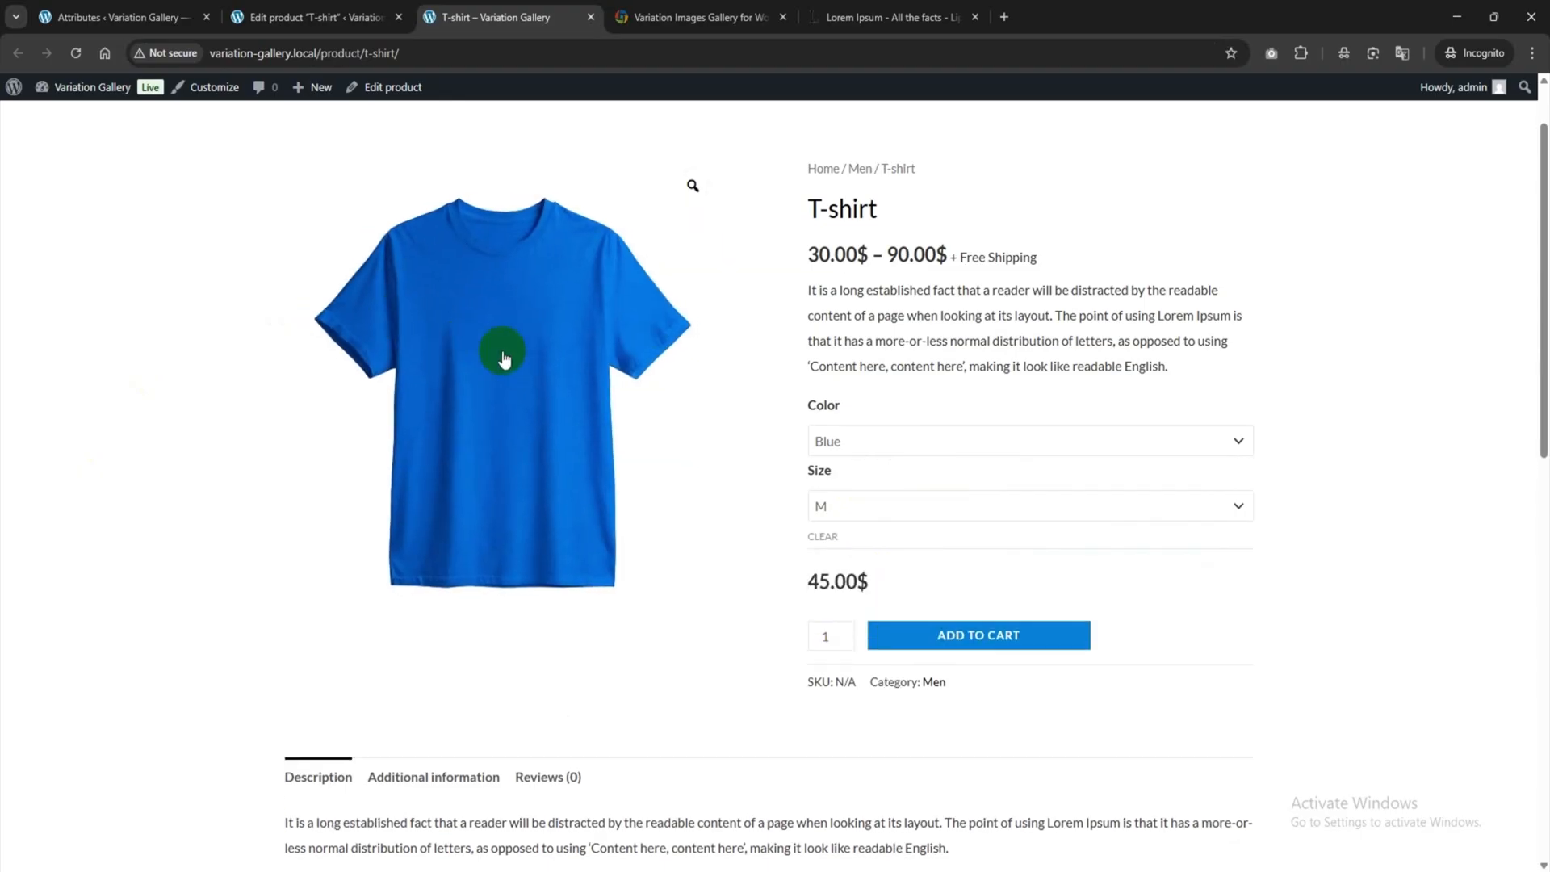
Select Purple, size L and compare its model photo with the plain purple shirt.
click(841, 444)
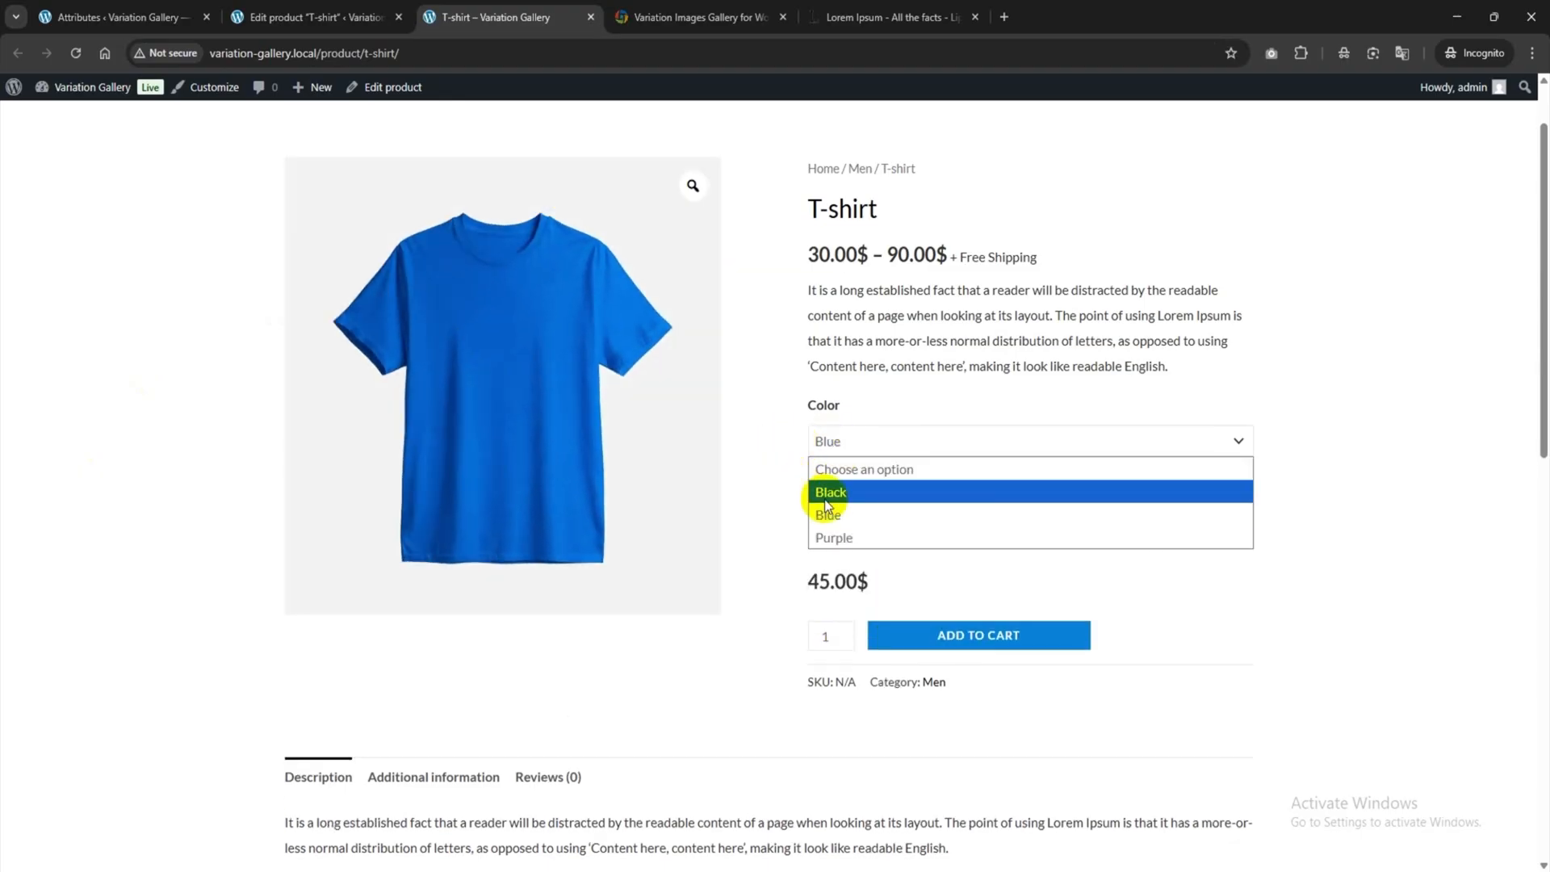
click(831, 537)
click(849, 510)
click(828, 557)
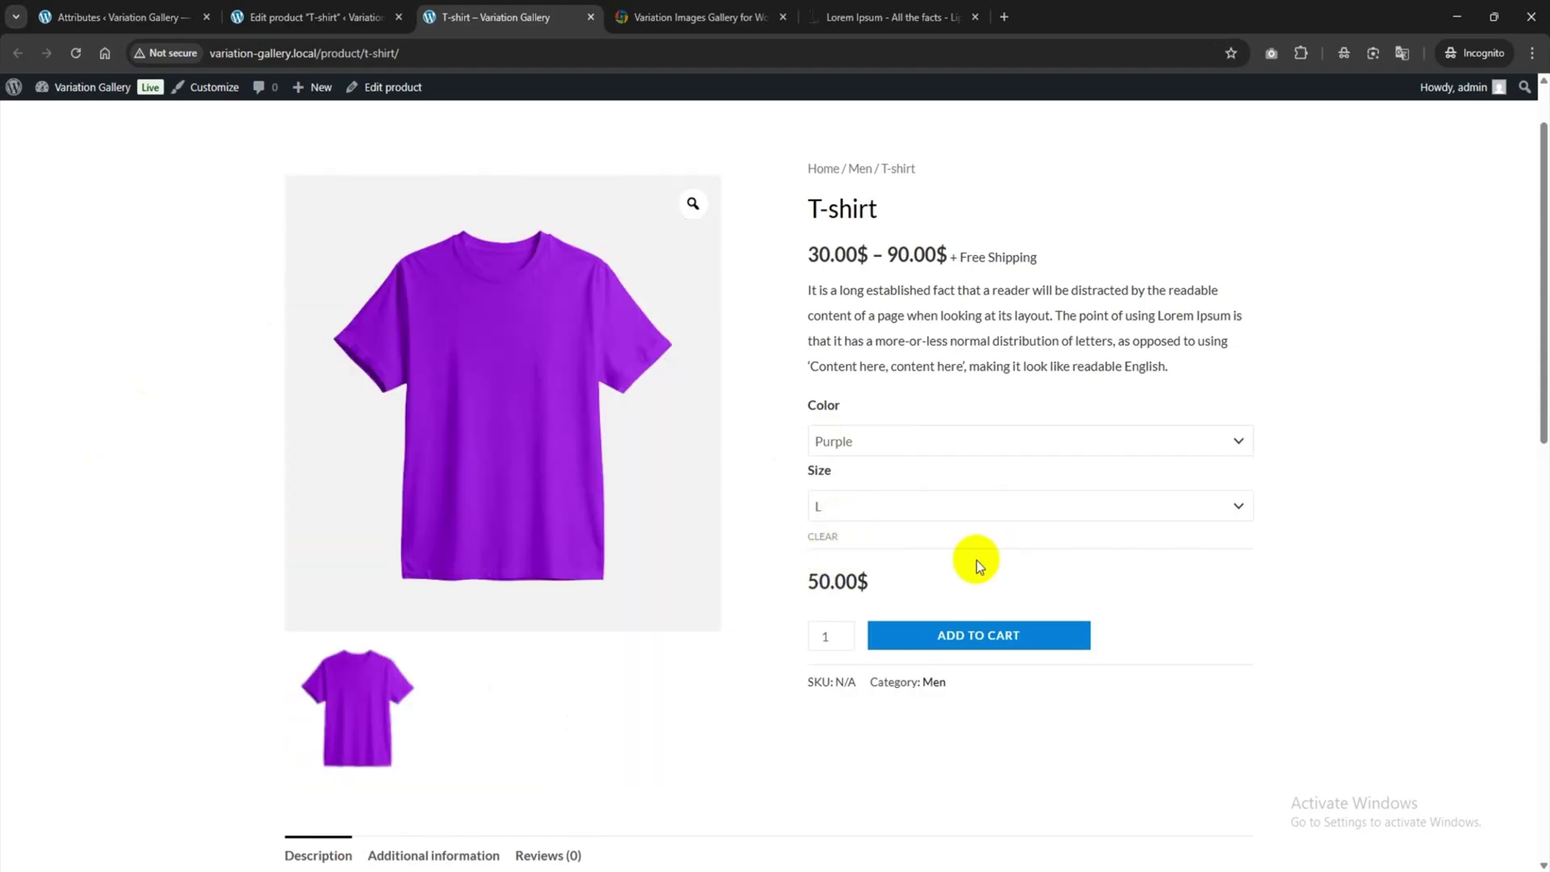
click(482, 705)
click(393, 701)
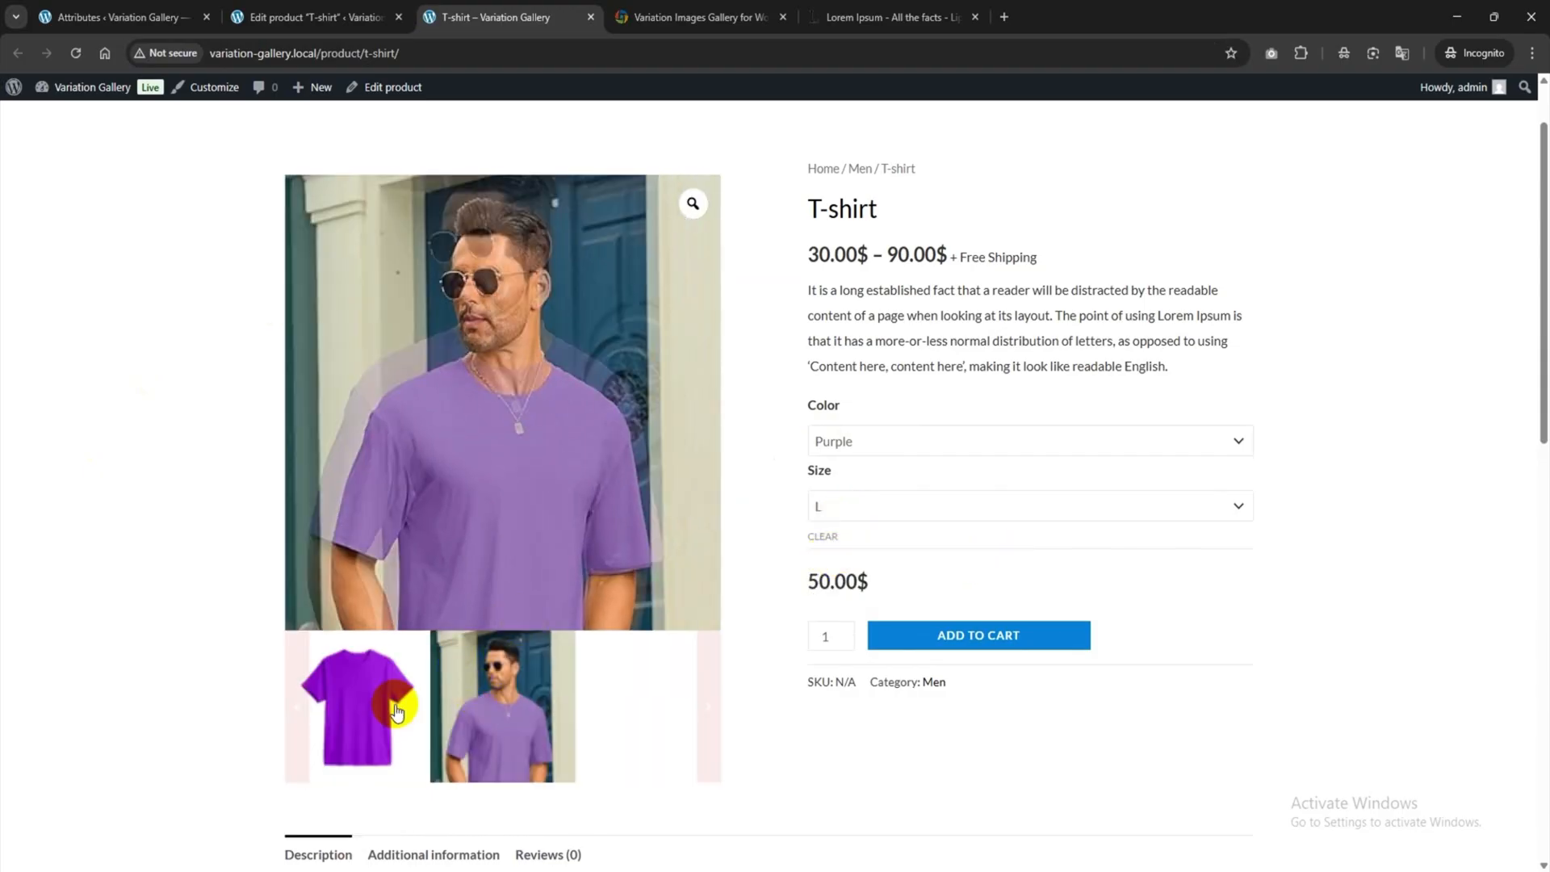
Check the Purple size M and XL galleries by viewing their thumbnails.
click(952, 504)
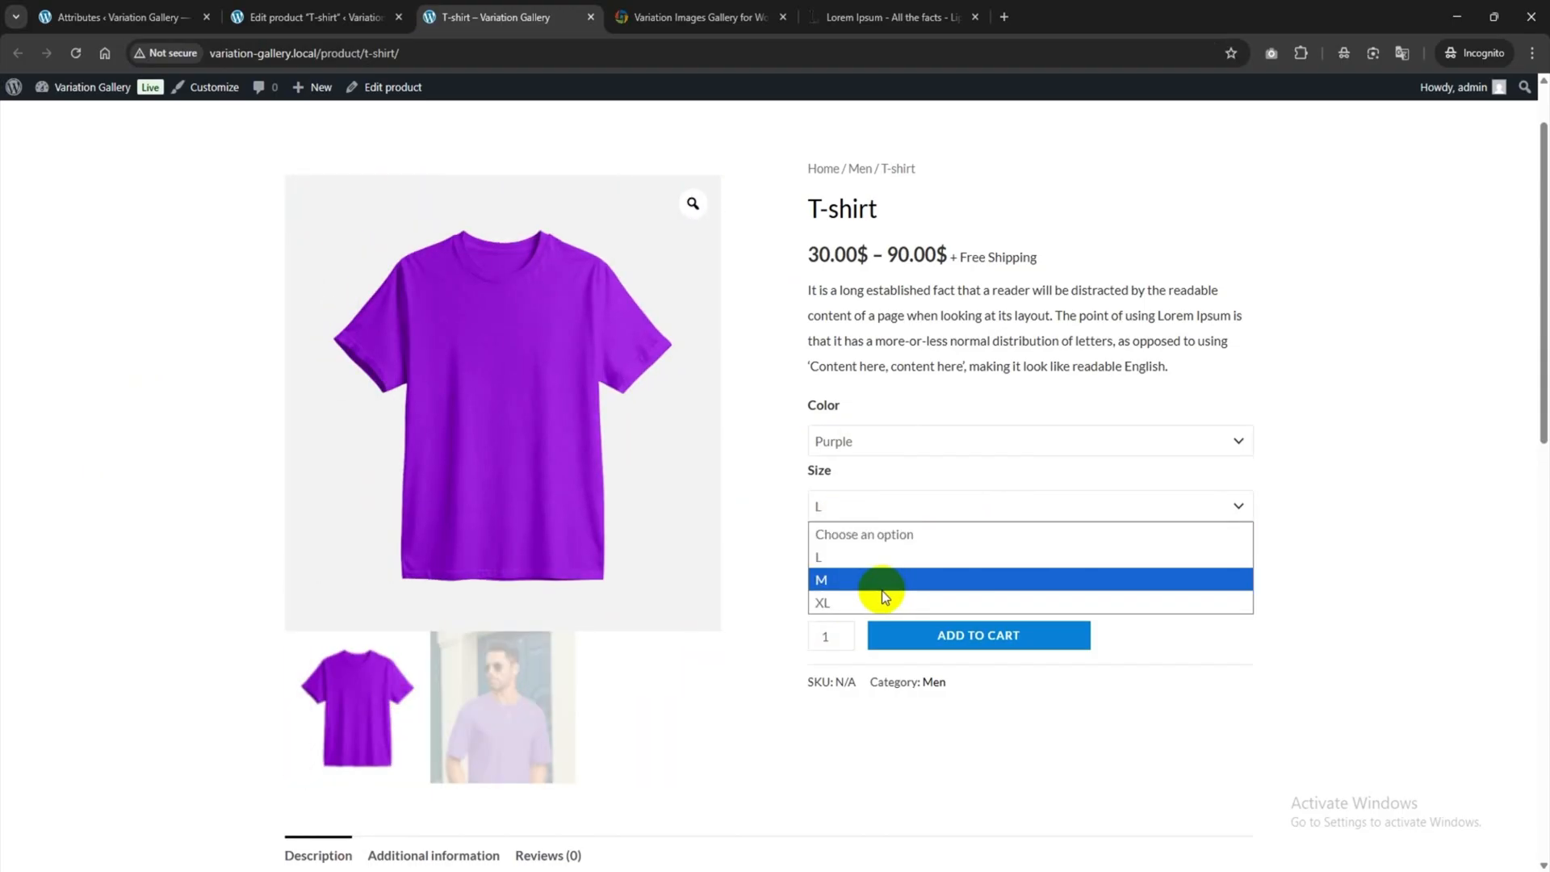
click(885, 582)
click(408, 706)
click(525, 689)
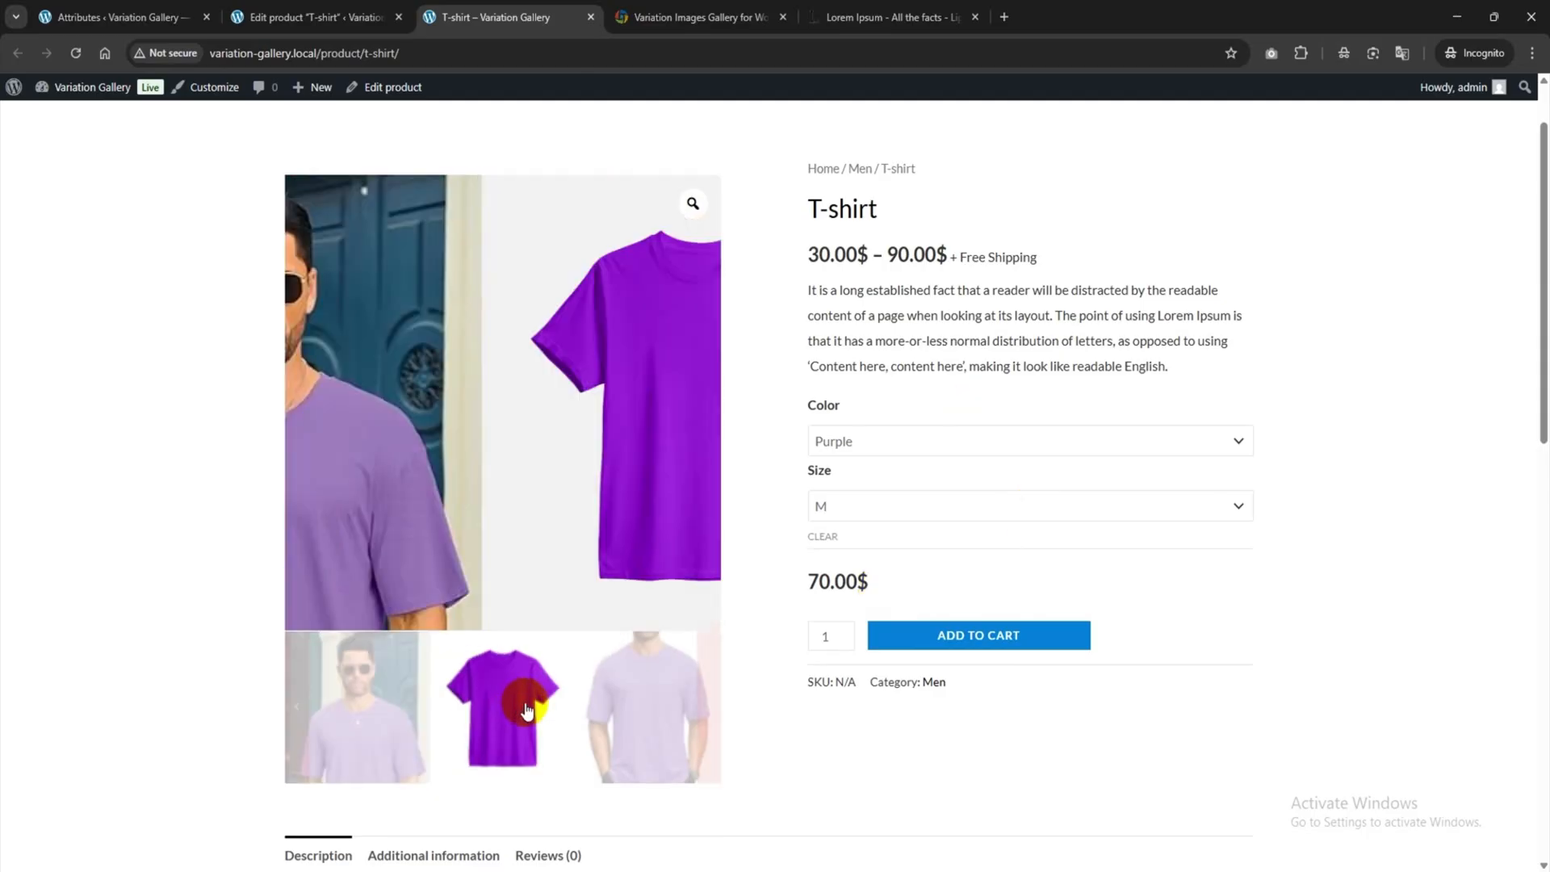
click(645, 702)
click(864, 513)
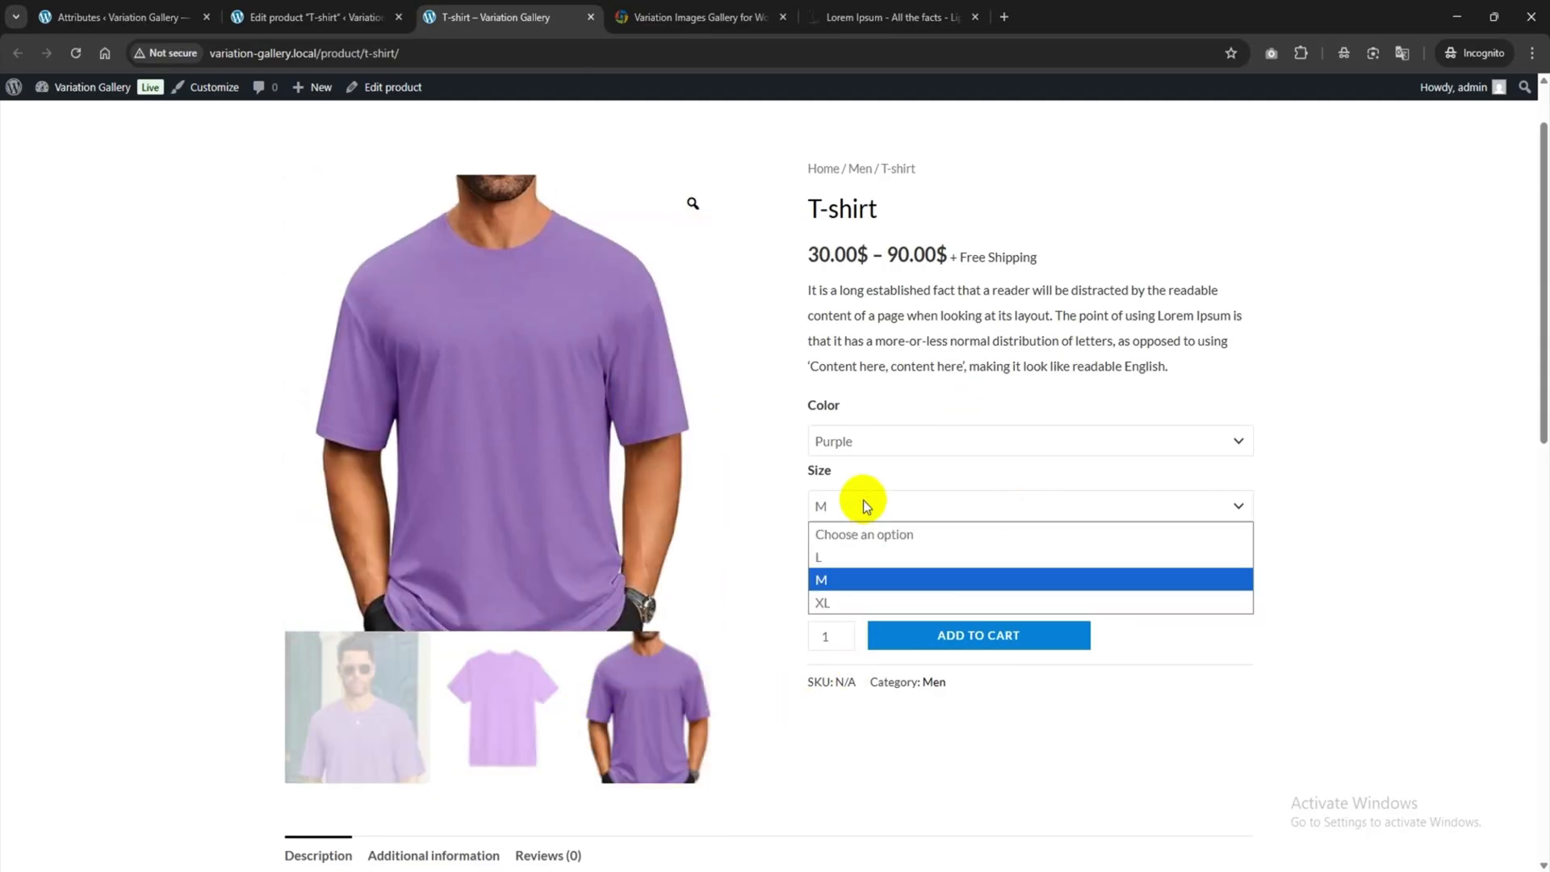
click(820, 601)
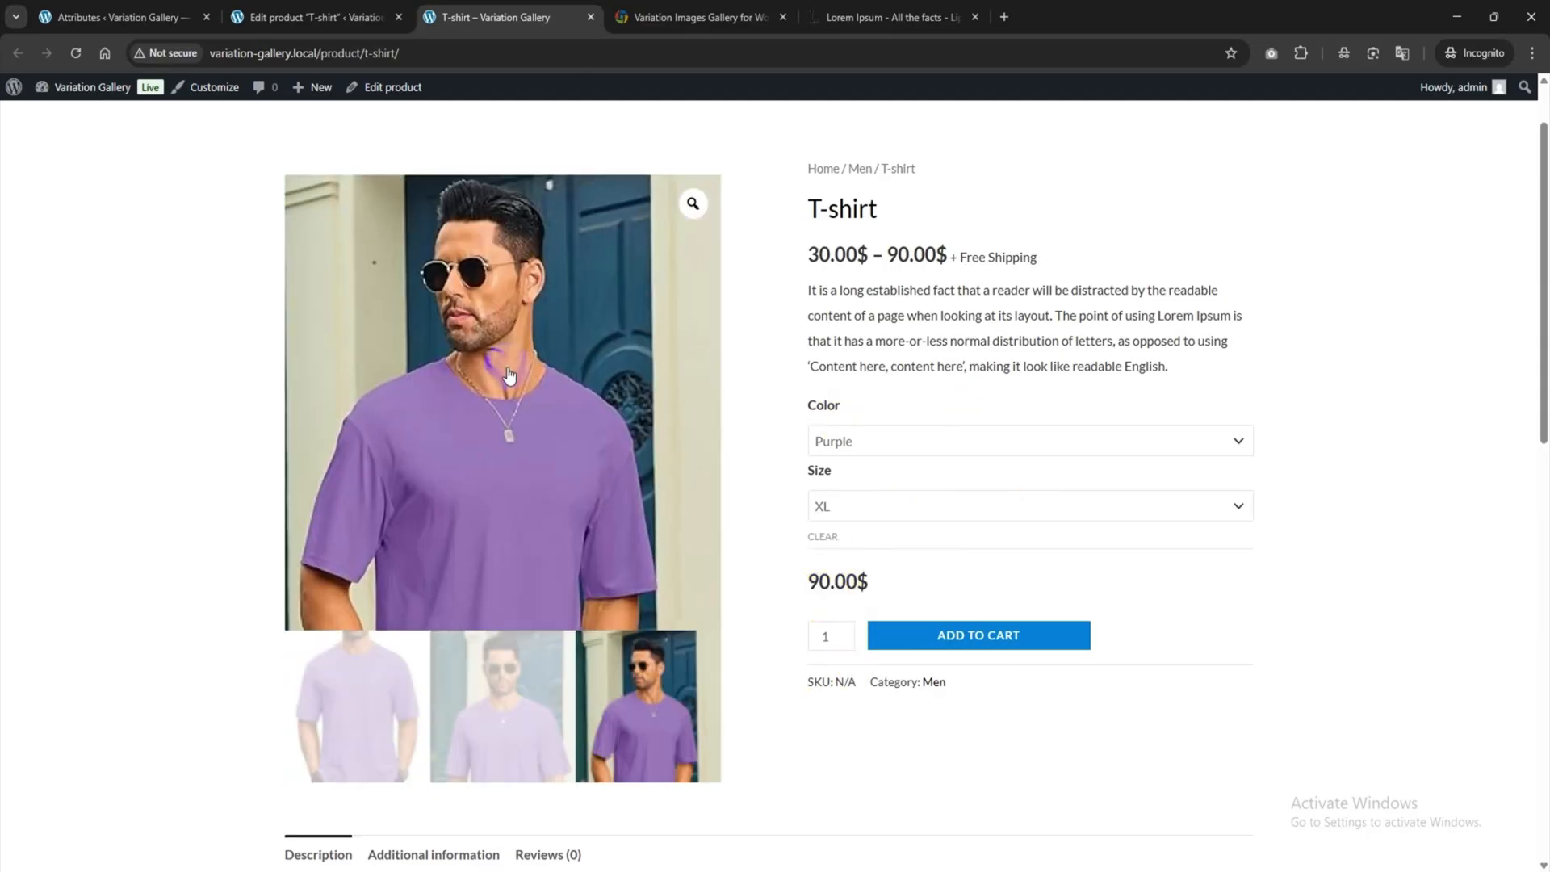
click(356, 678)
click(604, 718)
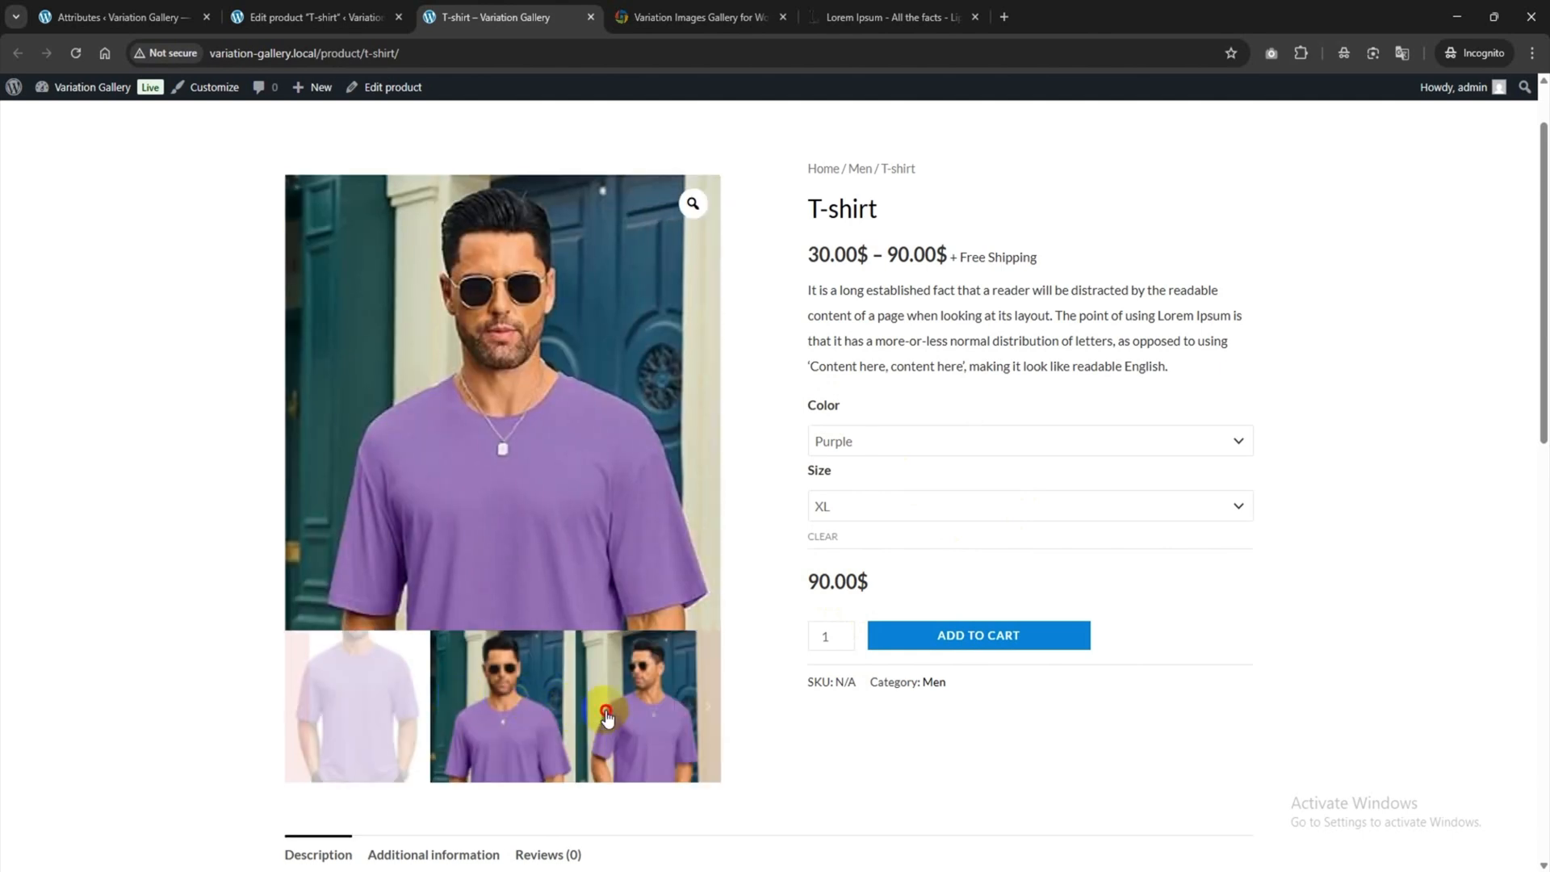
Select Blue, size M and highlight its 45.00$ price.
click(844, 444)
click(848, 510)
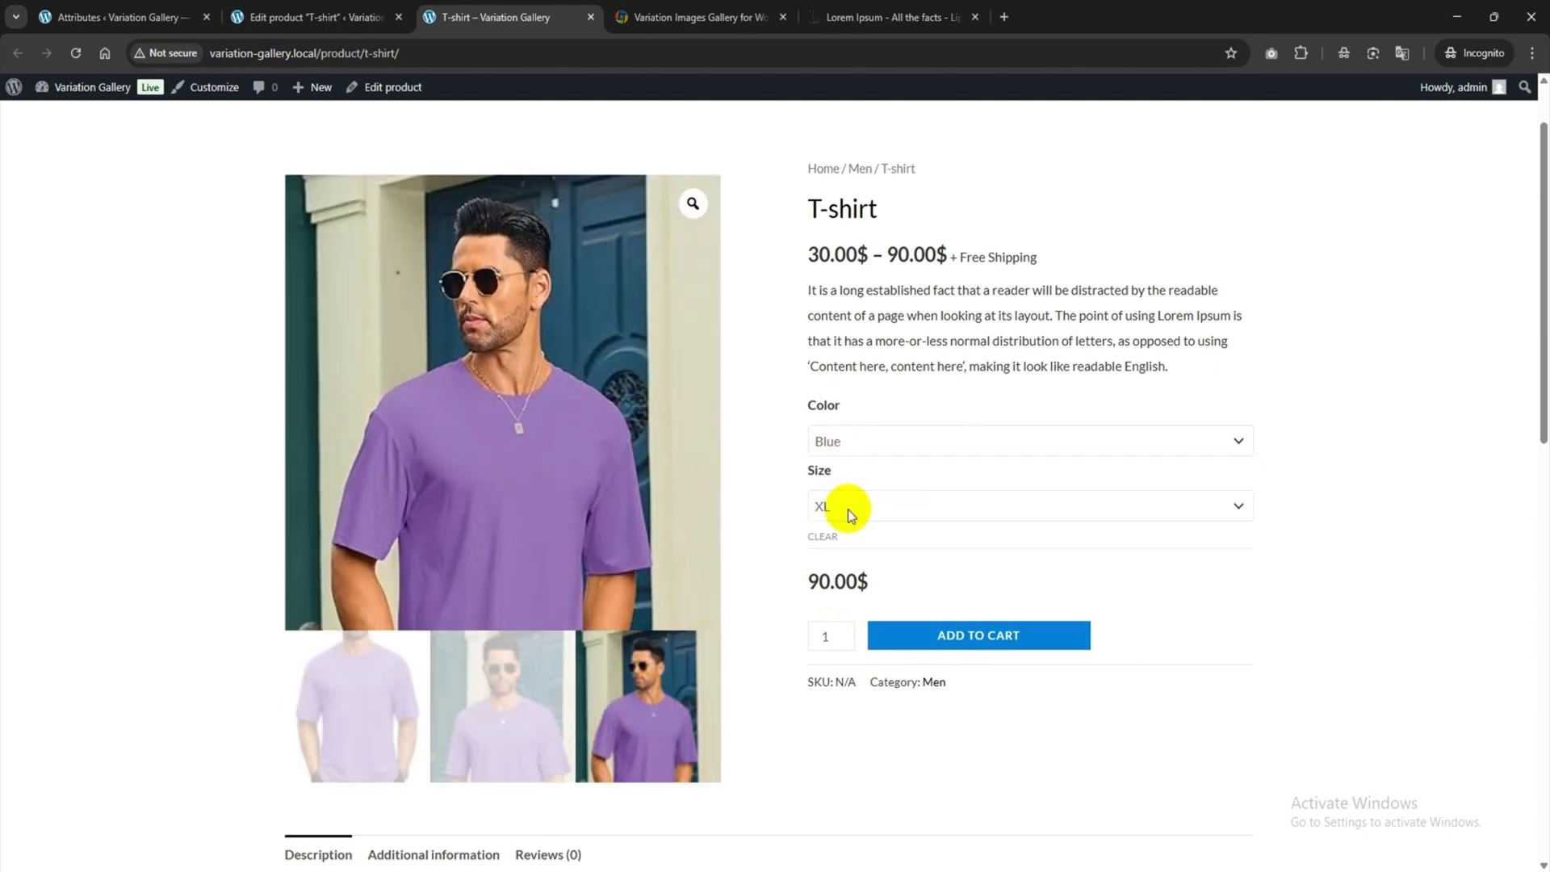
click(847, 511)
click(825, 574)
drag(804, 587, 838, 581)
click(854, 581)
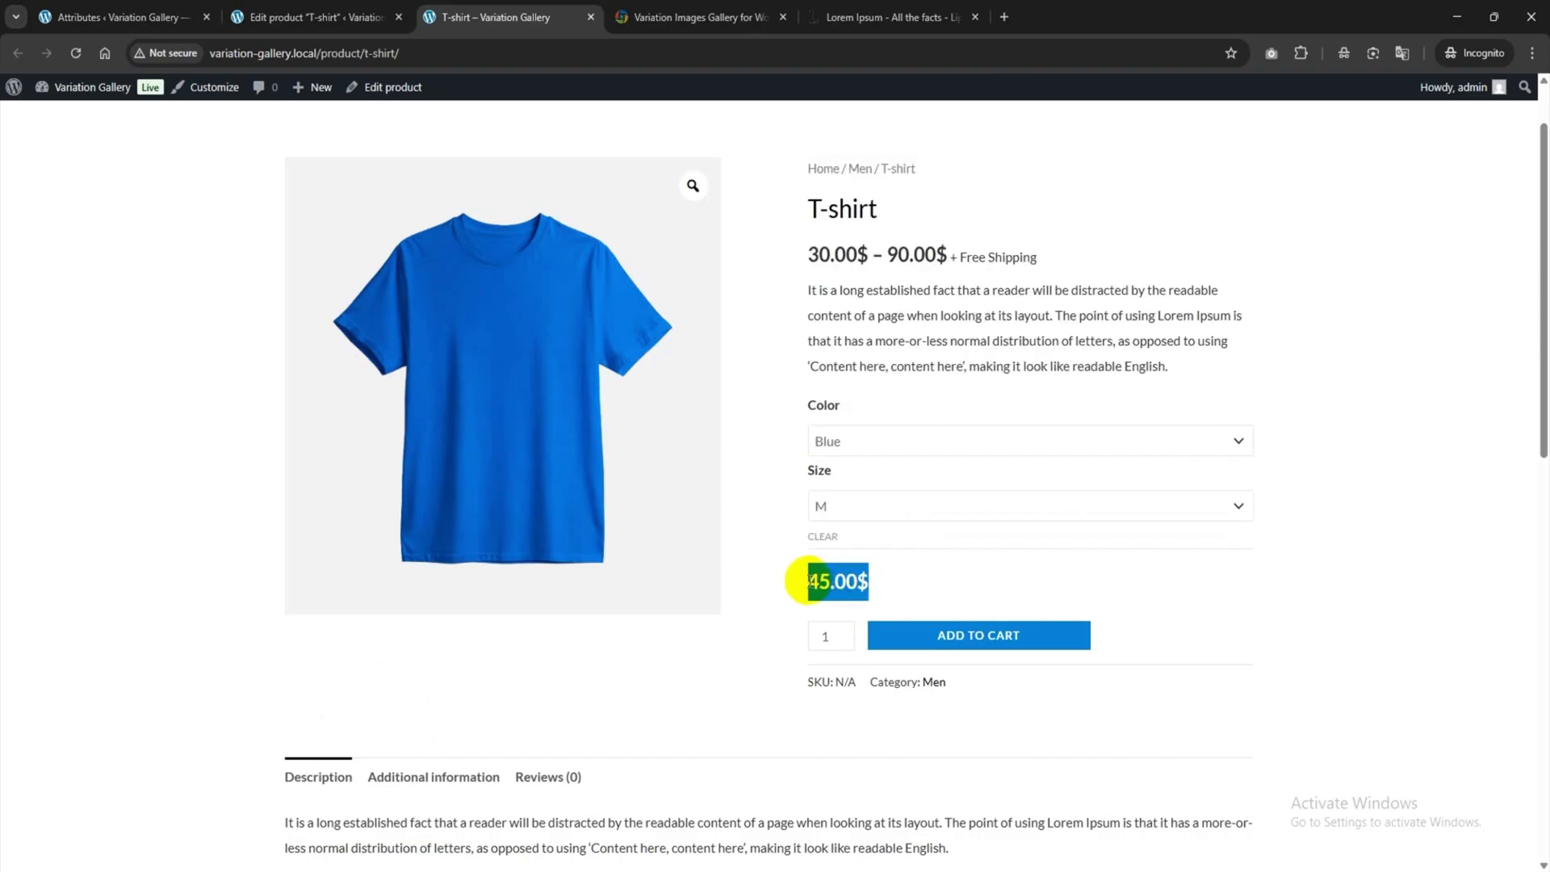
Select Black, size XL to show its video.
click(854, 444)
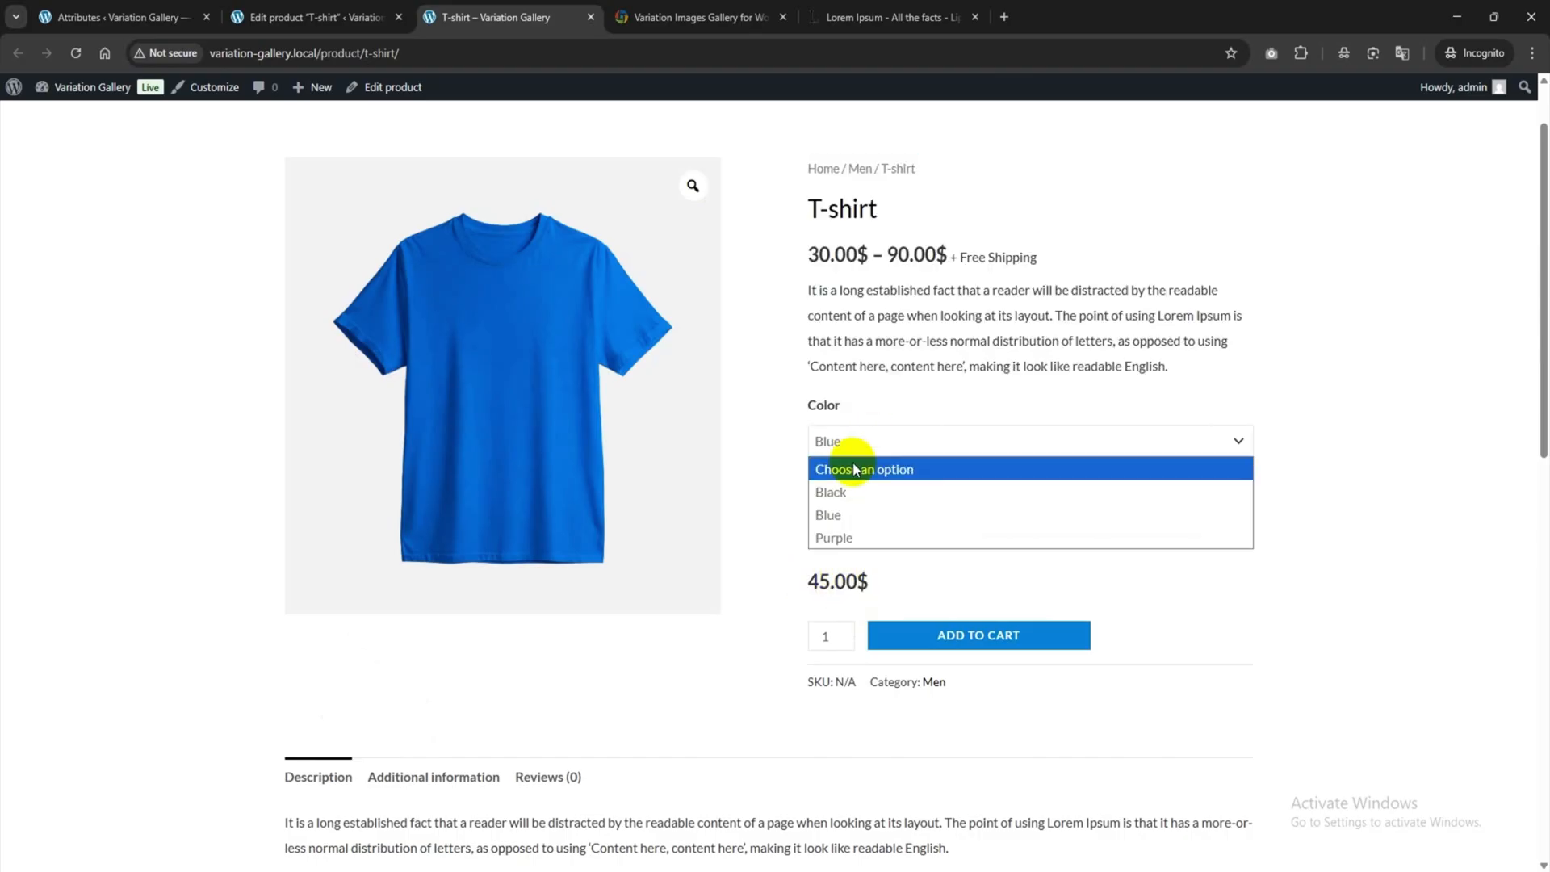
click(854, 494)
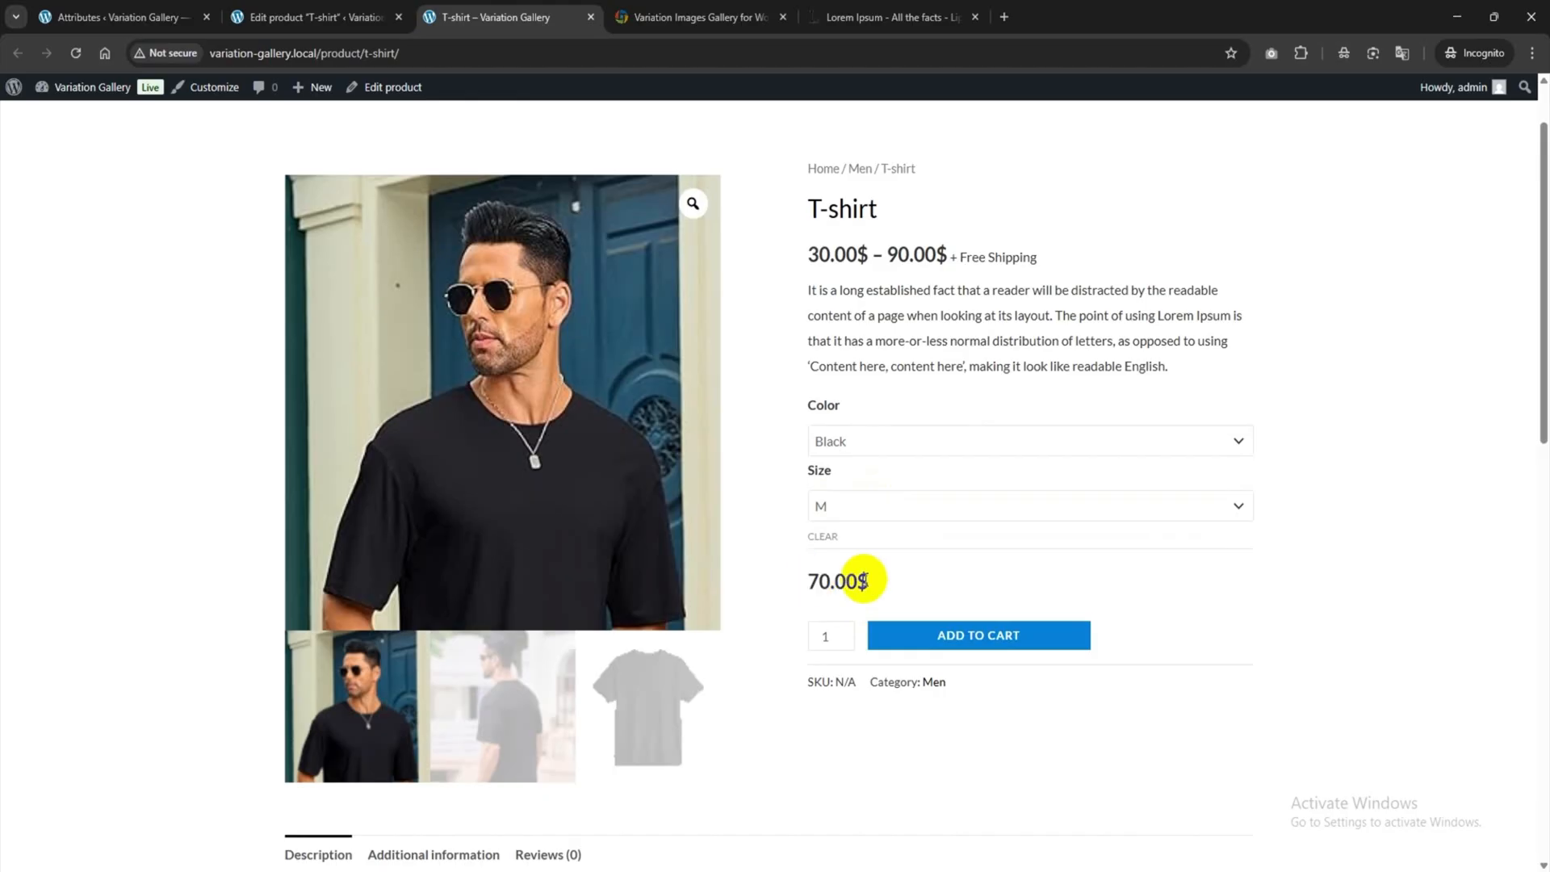
click(870, 505)
click(858, 603)
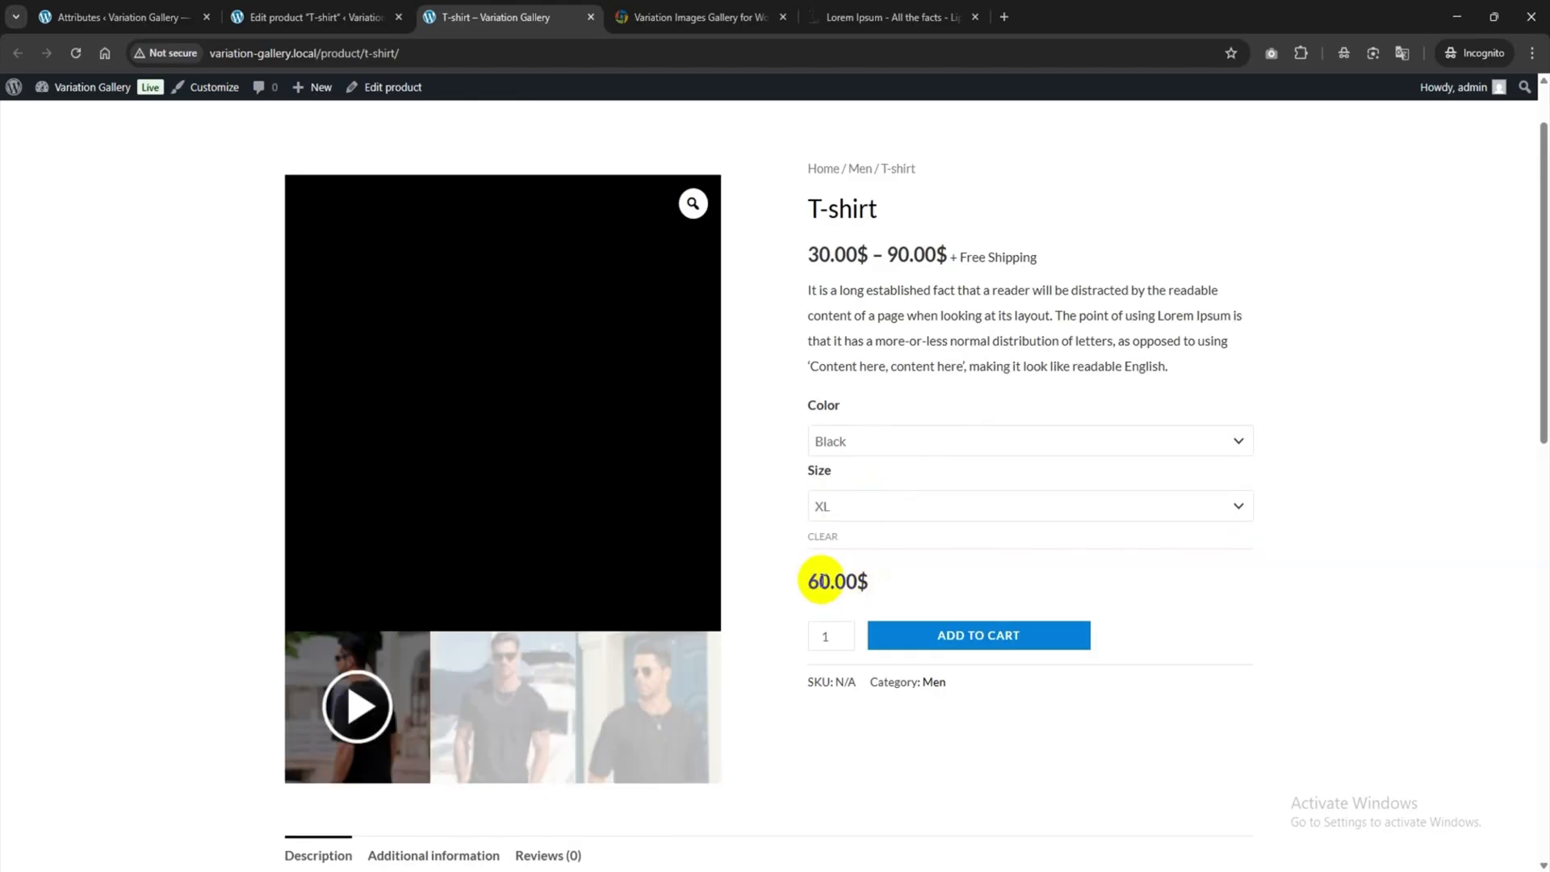
Reselect Purple, size L, showing the 50.00$ price and two-image gallery.
click(852, 441)
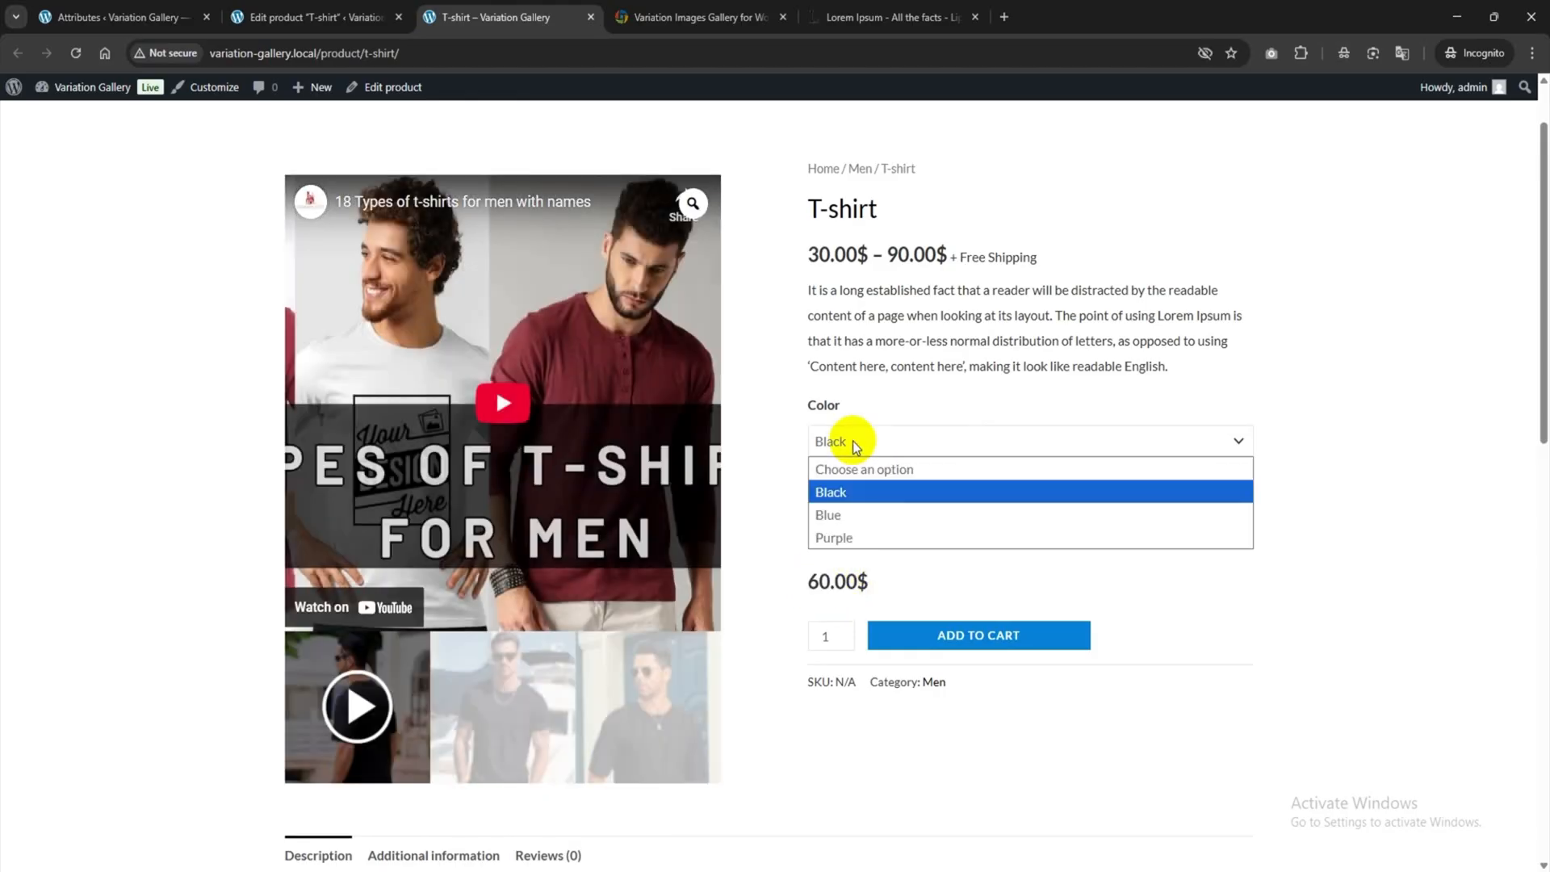
click(839, 536)
click(854, 505)
click(839, 555)
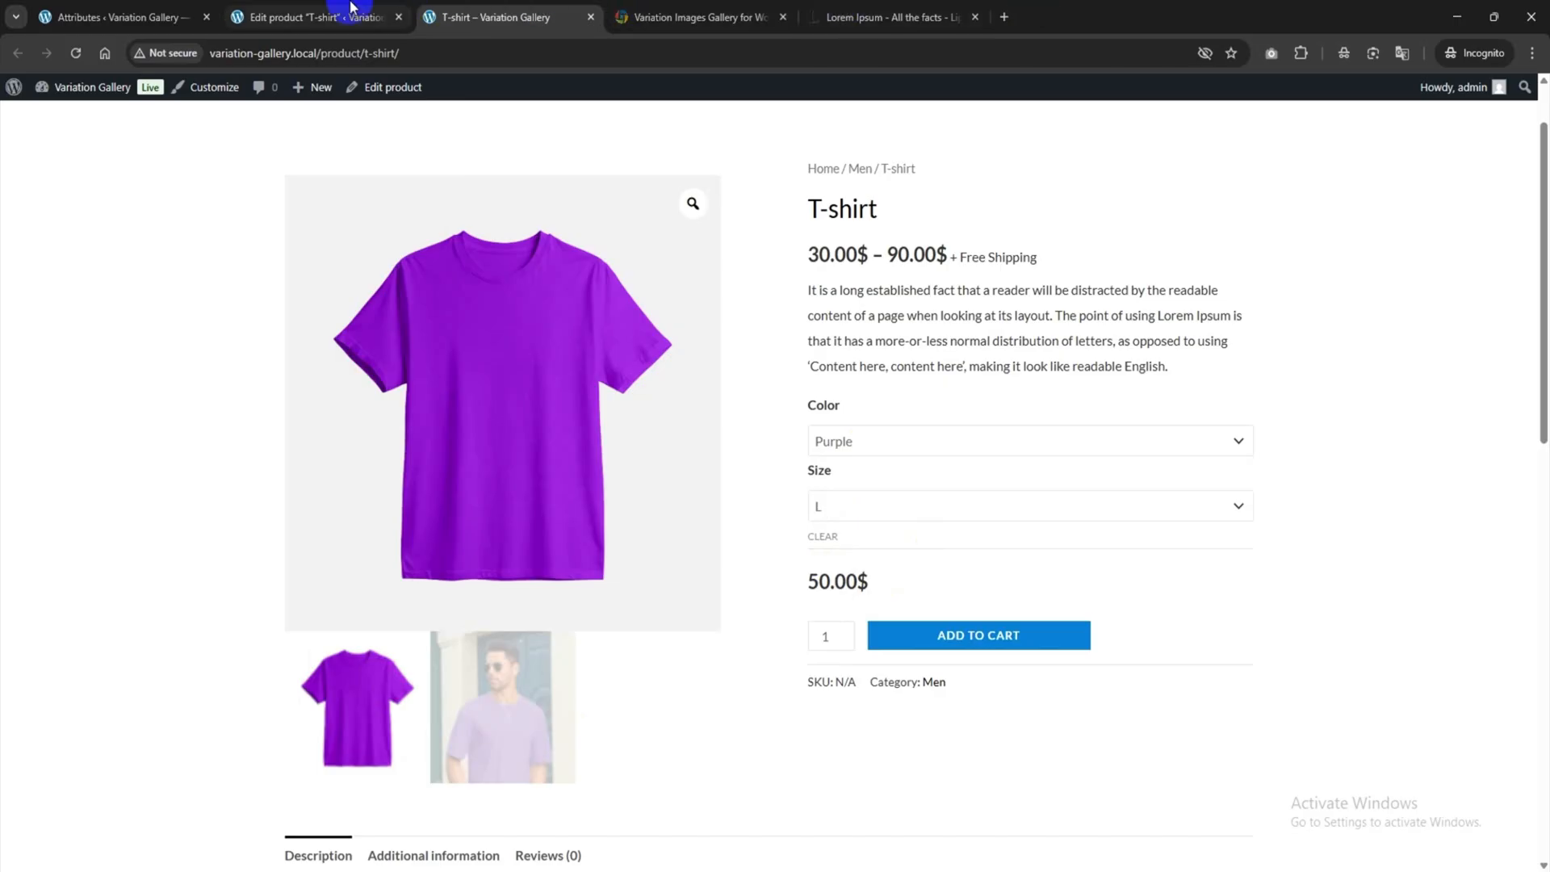
click(148, 8)
Open the Variation Gallery advanced settings, keeping the Slide main image transition.
mouse_move(34, 299)
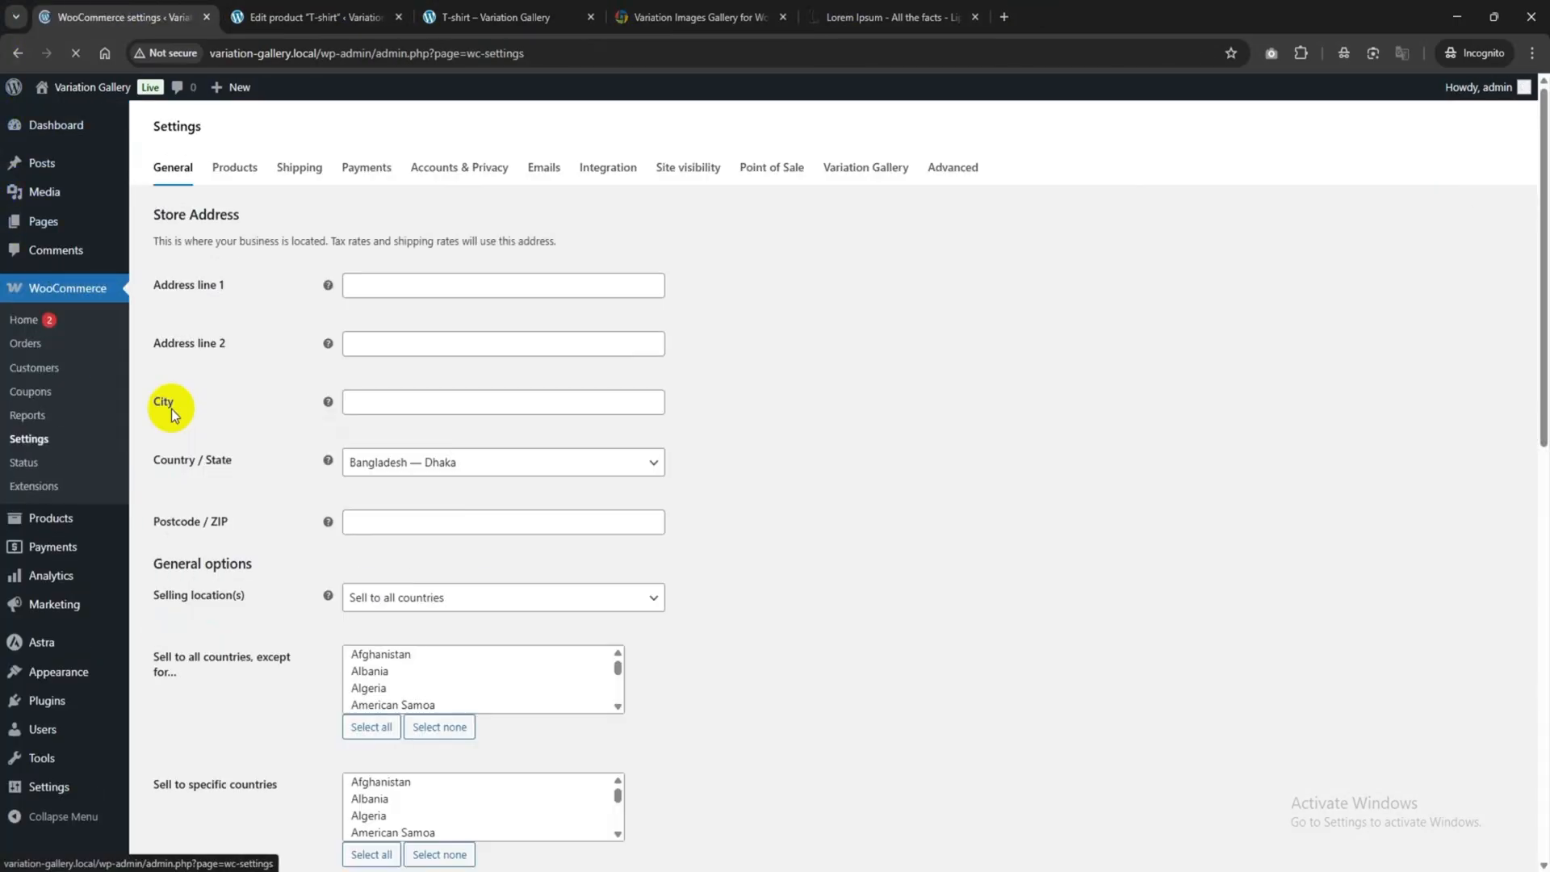
click(880, 205)
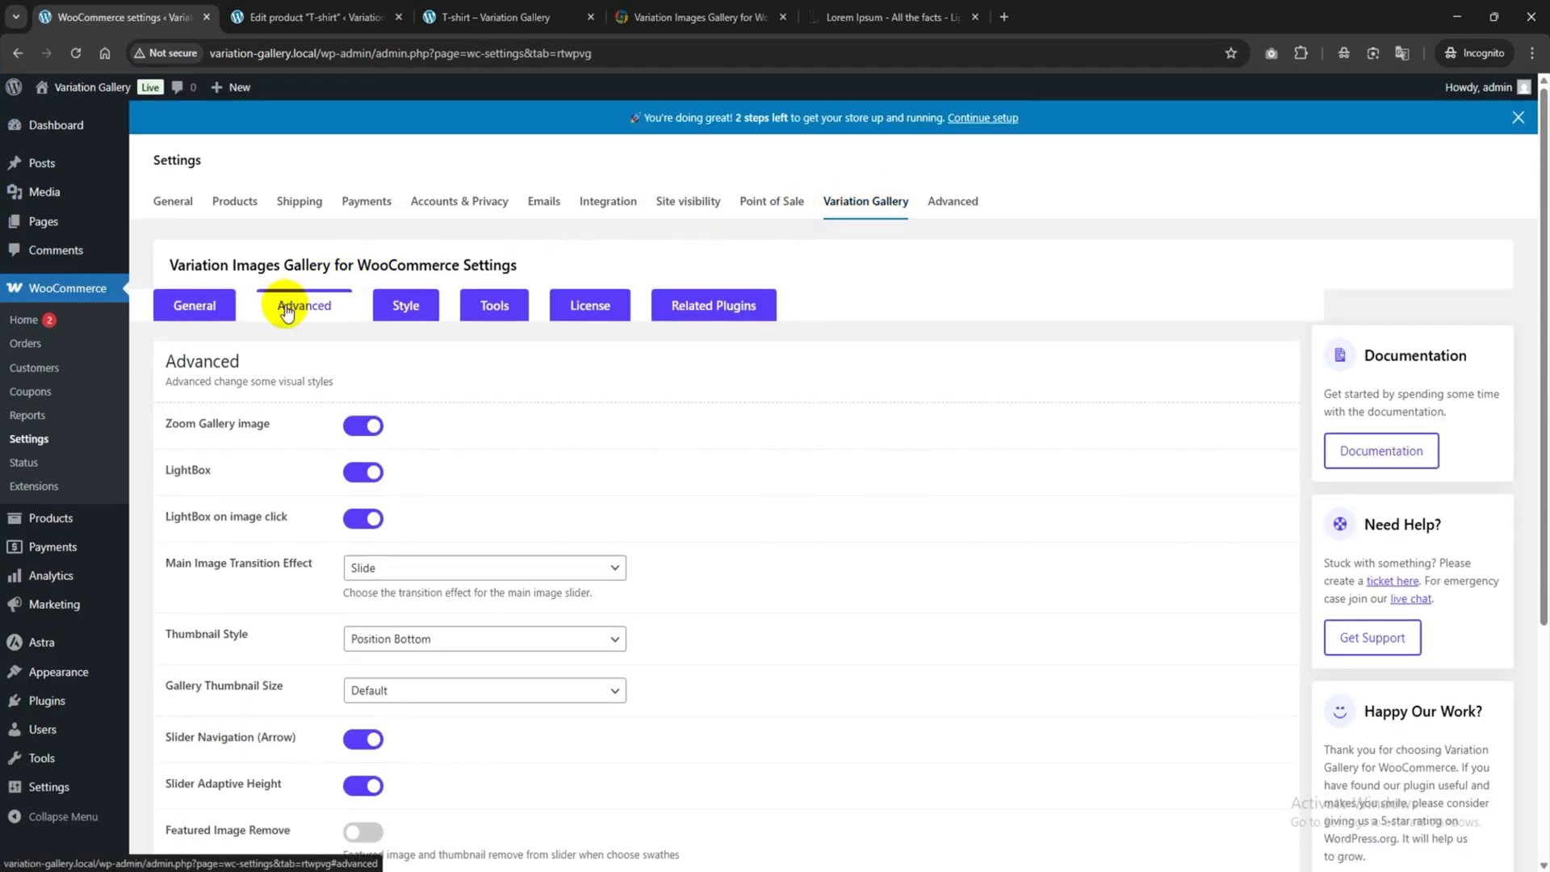
click(300, 317)
scroll(309, 320, down, 1)
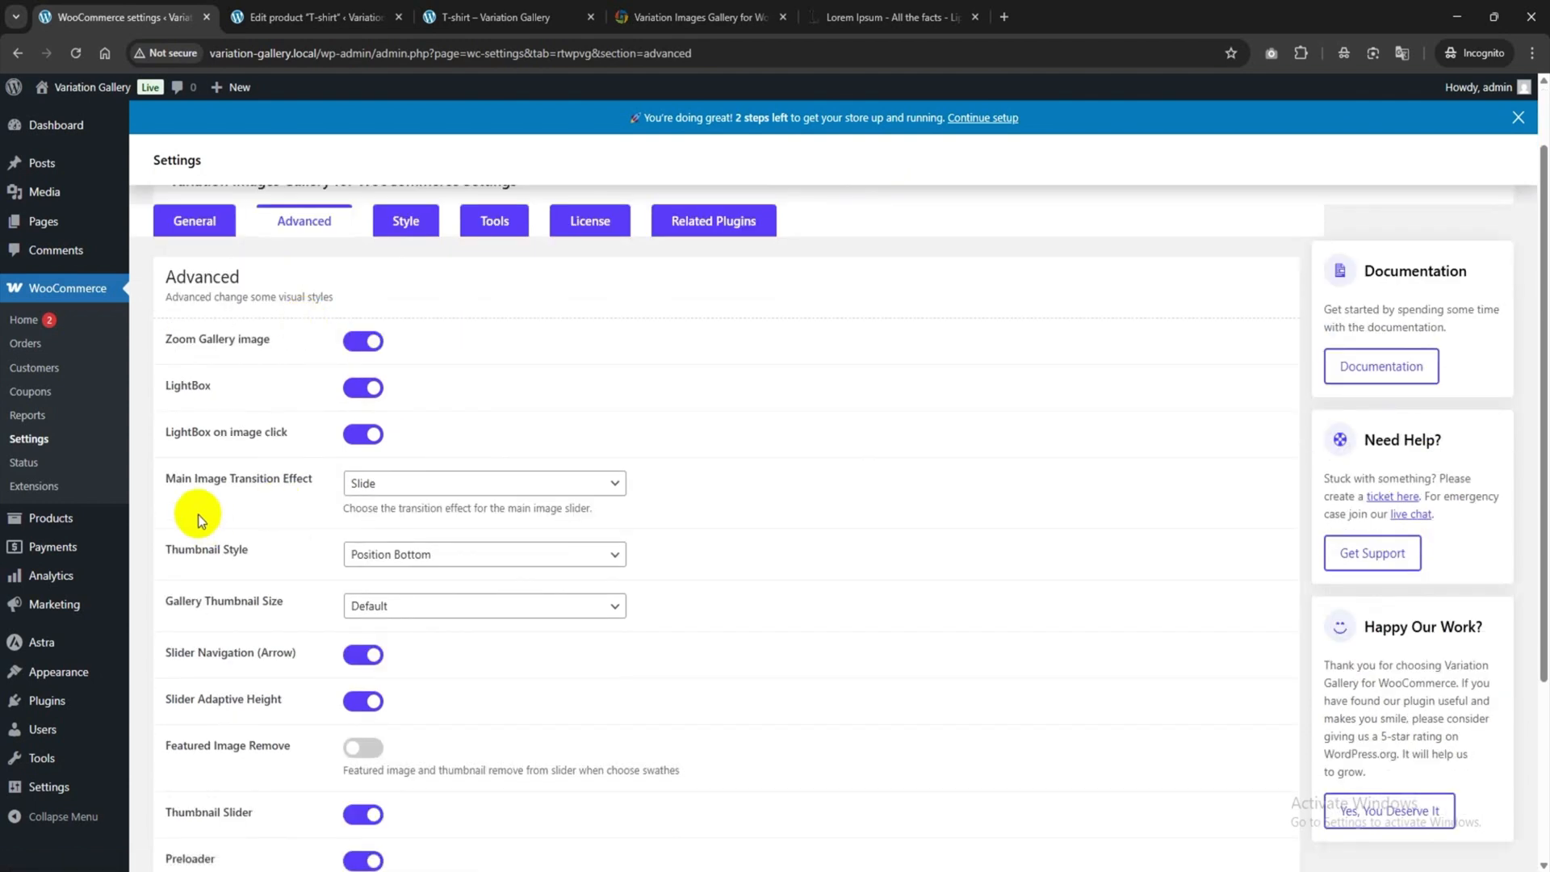
click(412, 488)
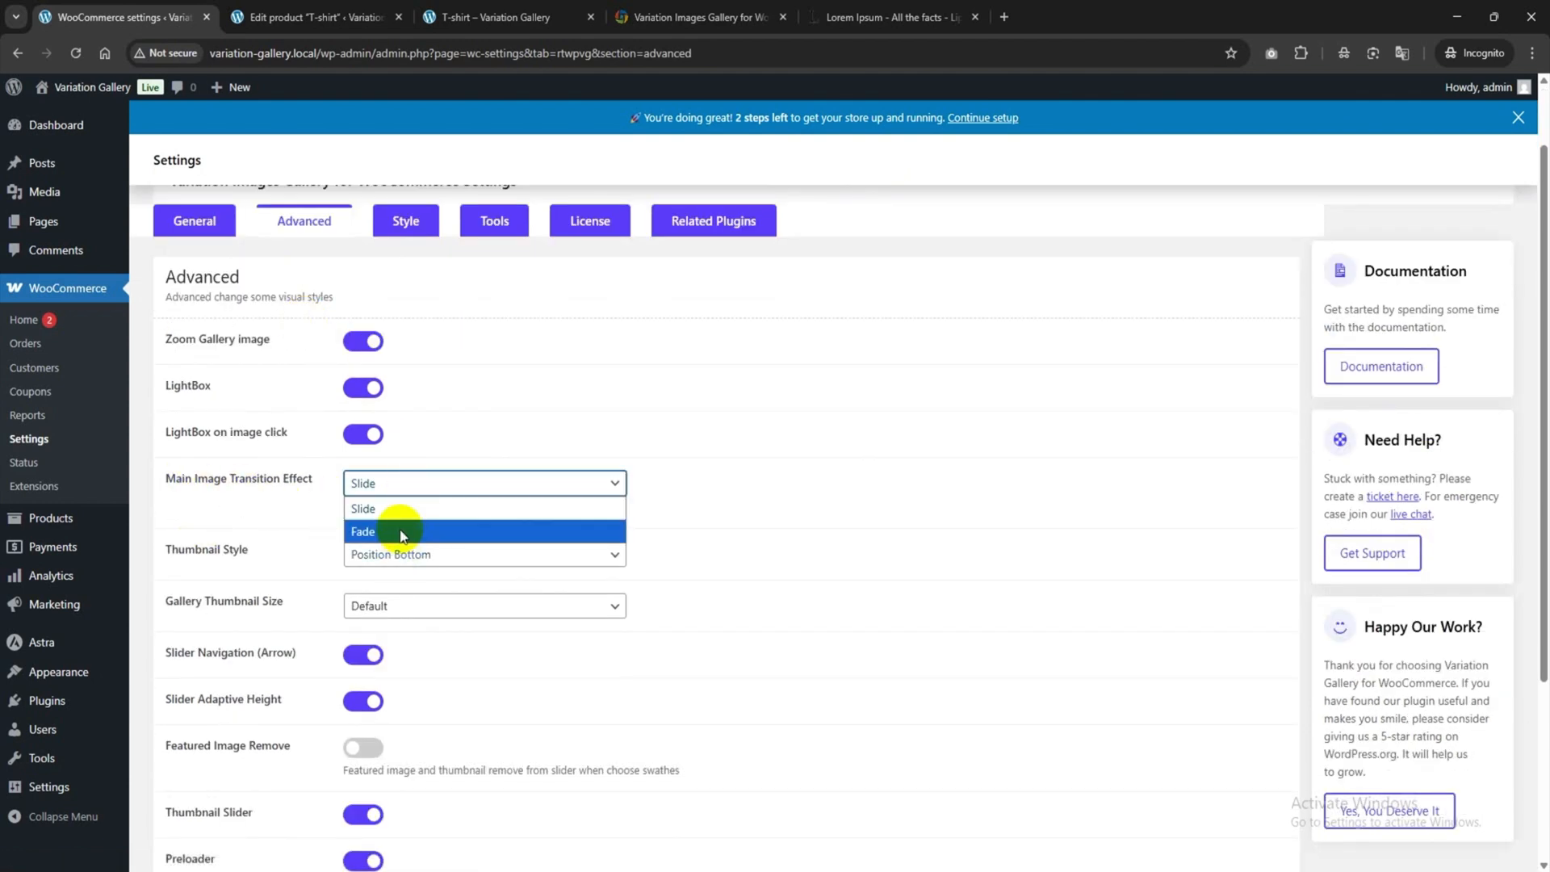
click(435, 484)
Set the thumbnail style to Position Left and save the settings.
scroll(323, 485, down, 1)
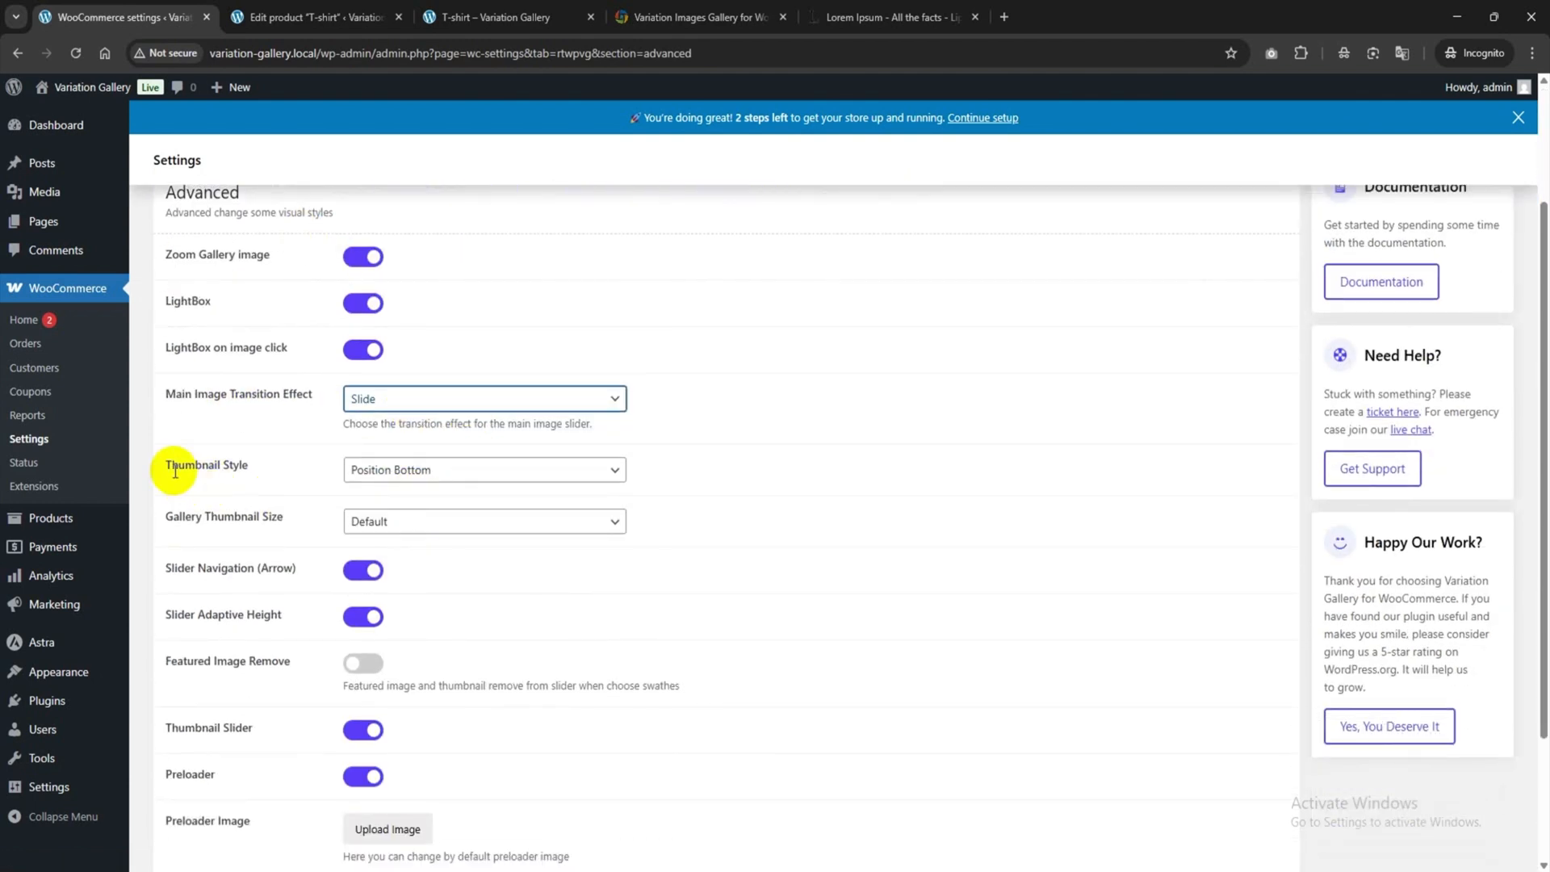
click(367, 476)
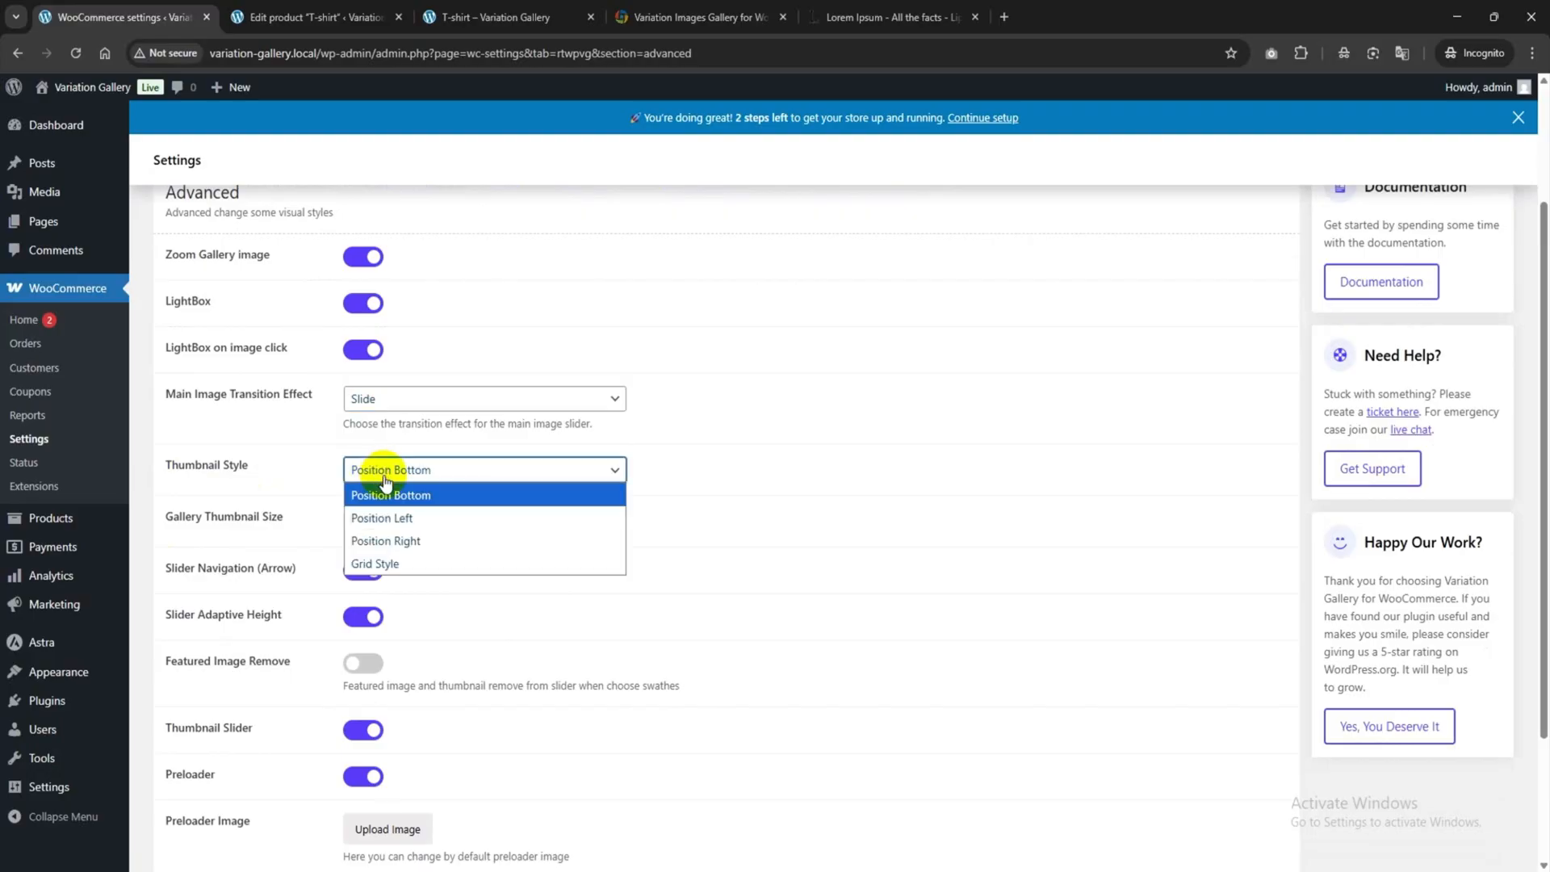
click(400, 520)
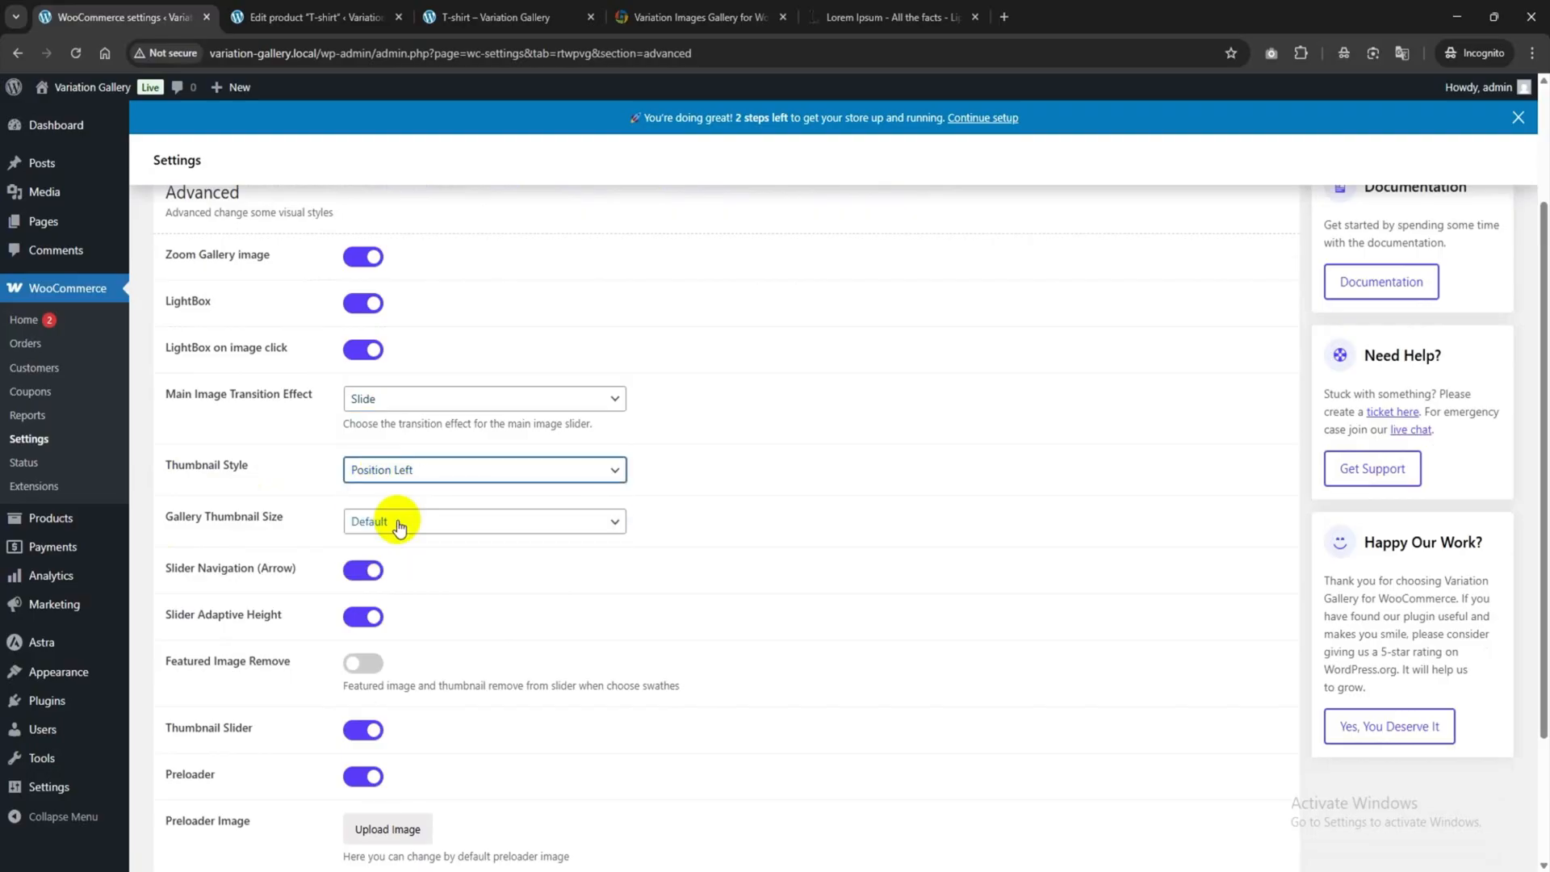
scroll(387, 521, down, 3)
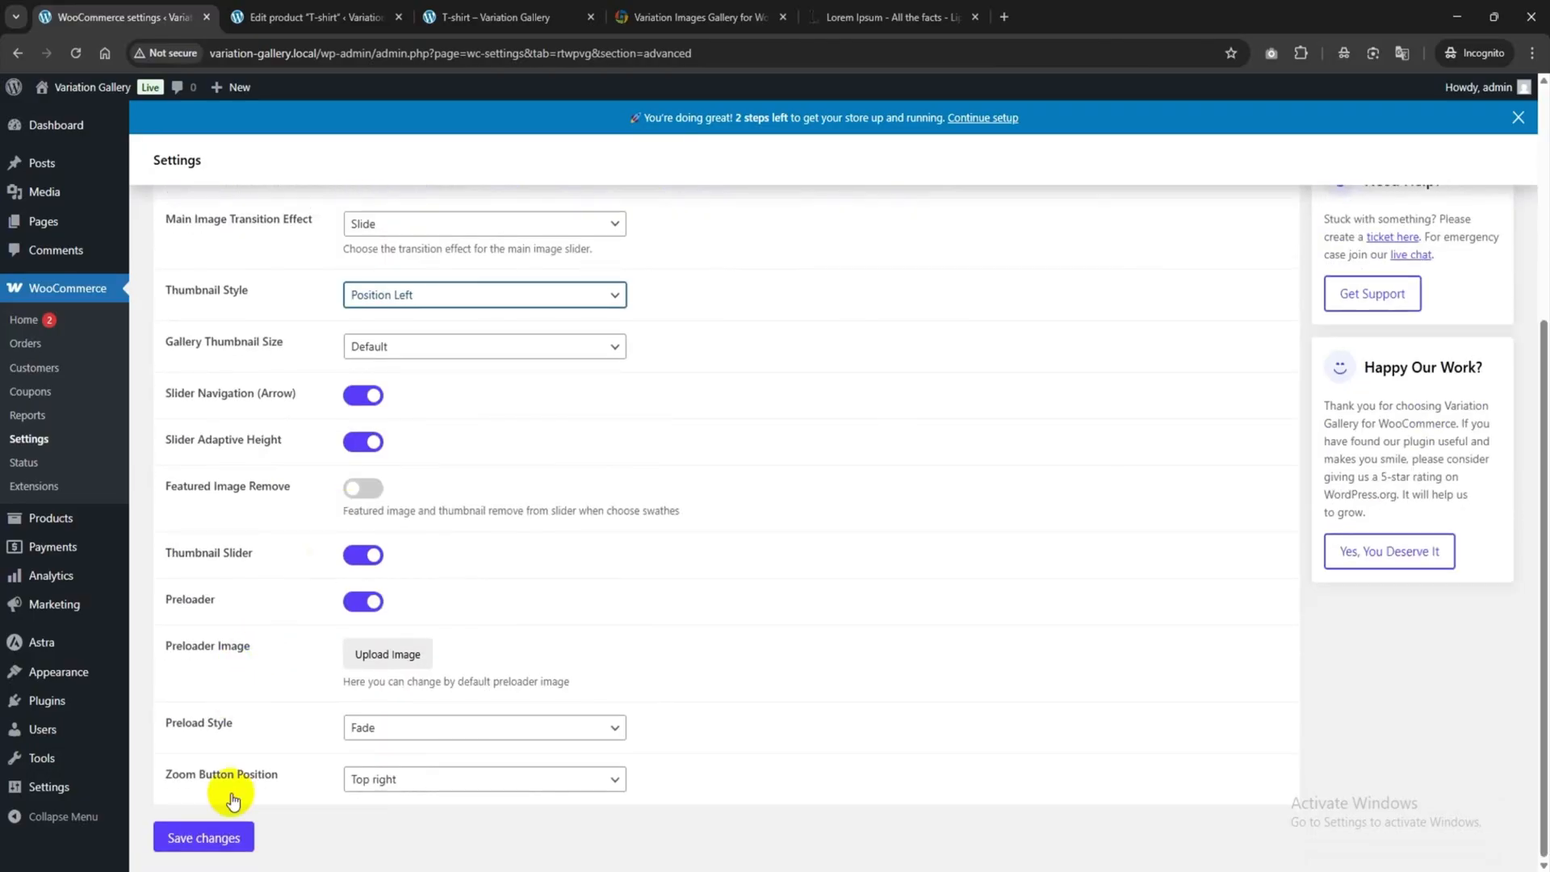
click(212, 837)
click(498, 18)
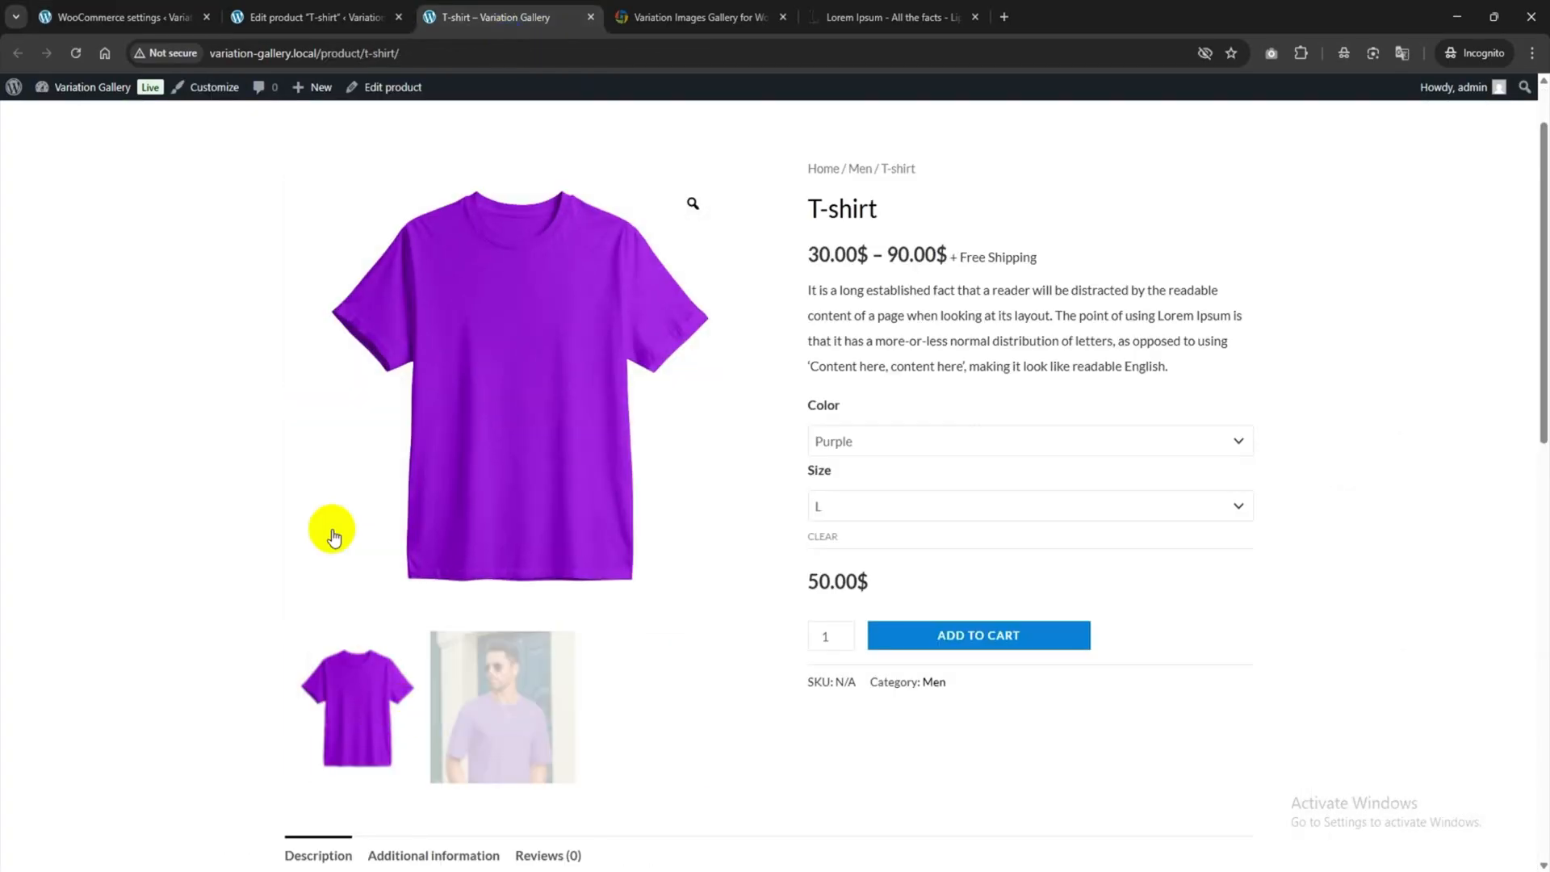
Reload the page and select Purple, size M: 70.00$ with thumbnails stacked on the left.
click(76, 53)
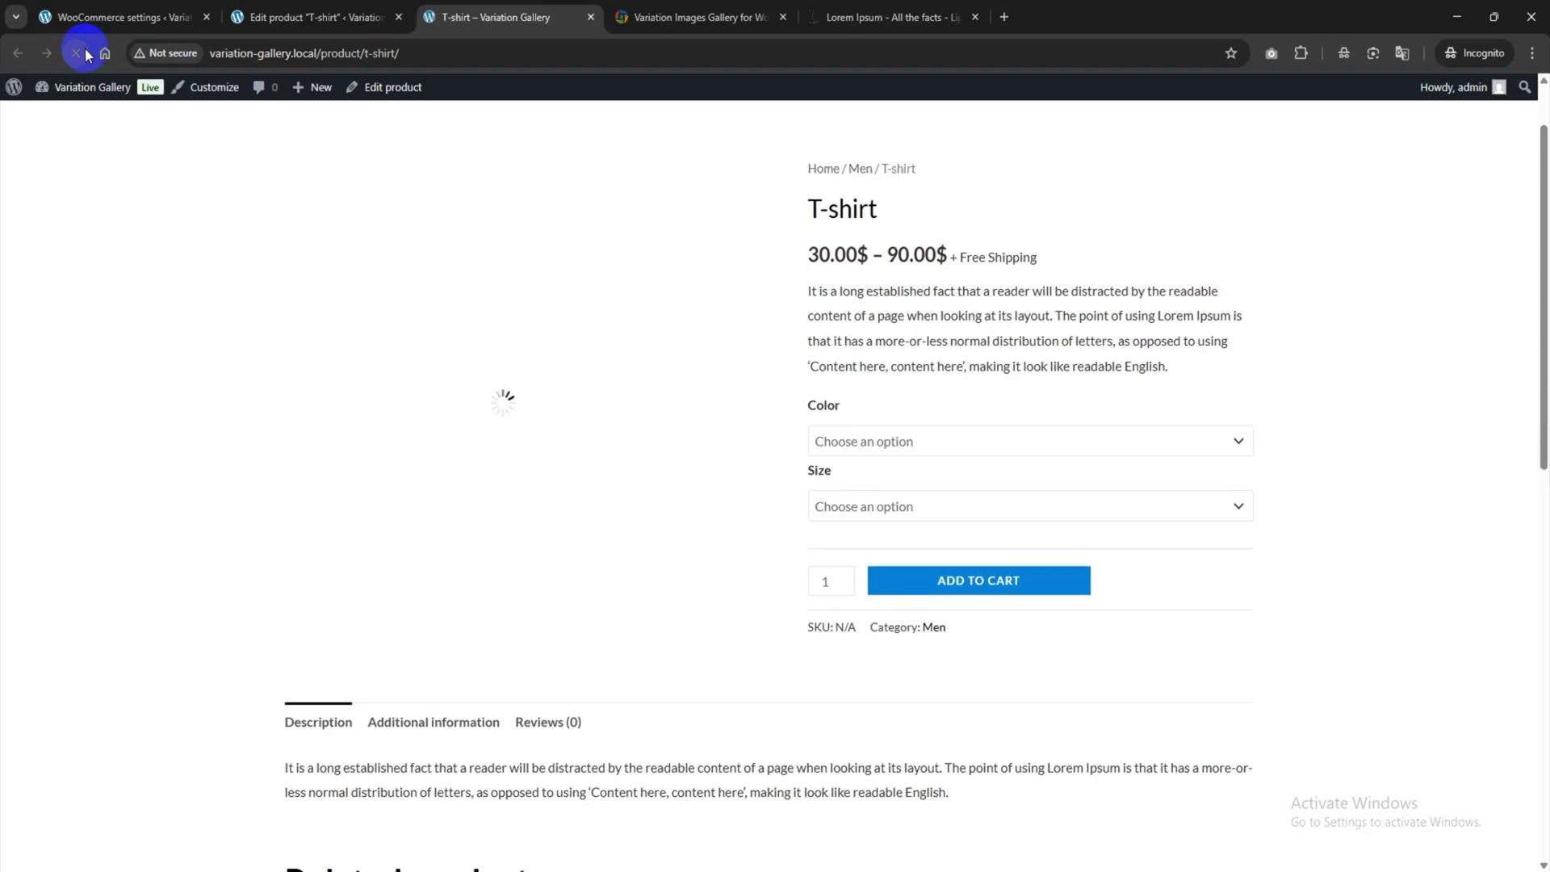
click(934, 440)
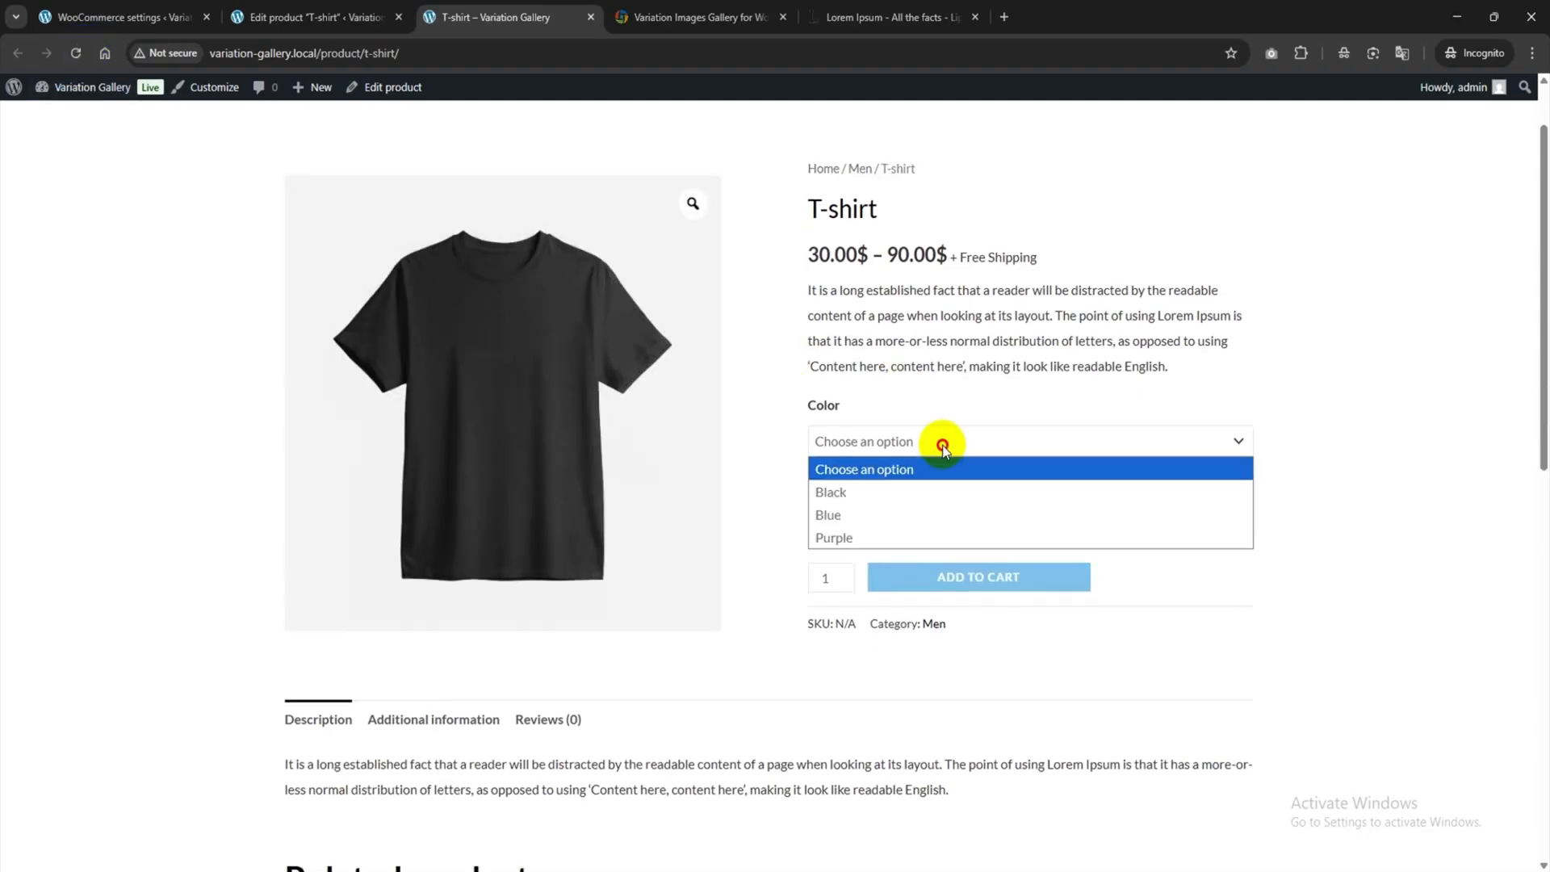
click(882, 533)
click(880, 507)
click(844, 576)
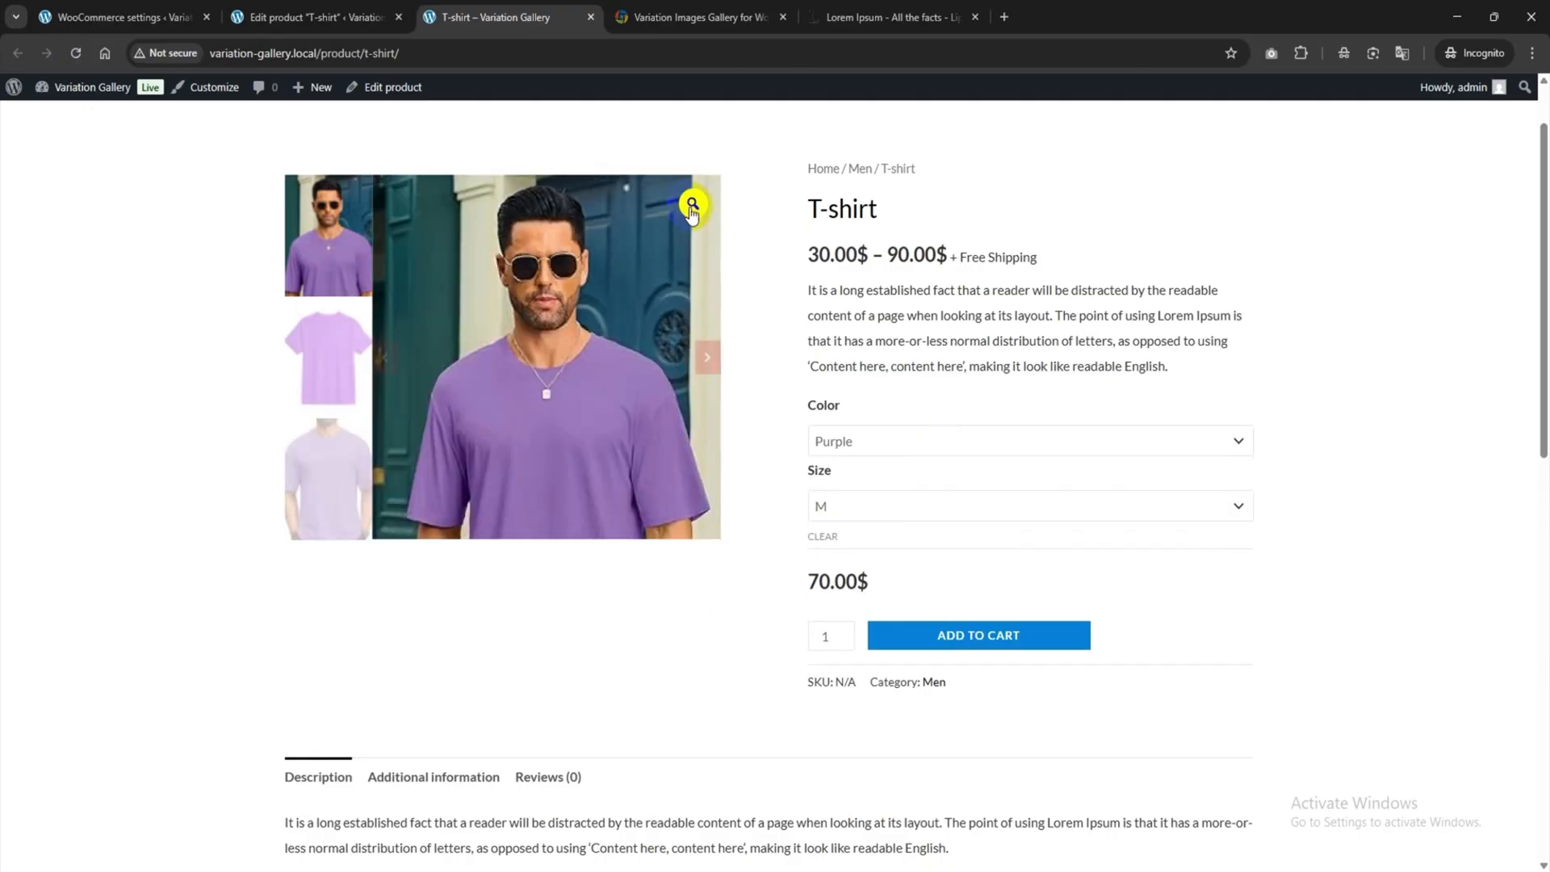
Change the gallery zoom button position from Top right to Top left and save.
click(145, 16)
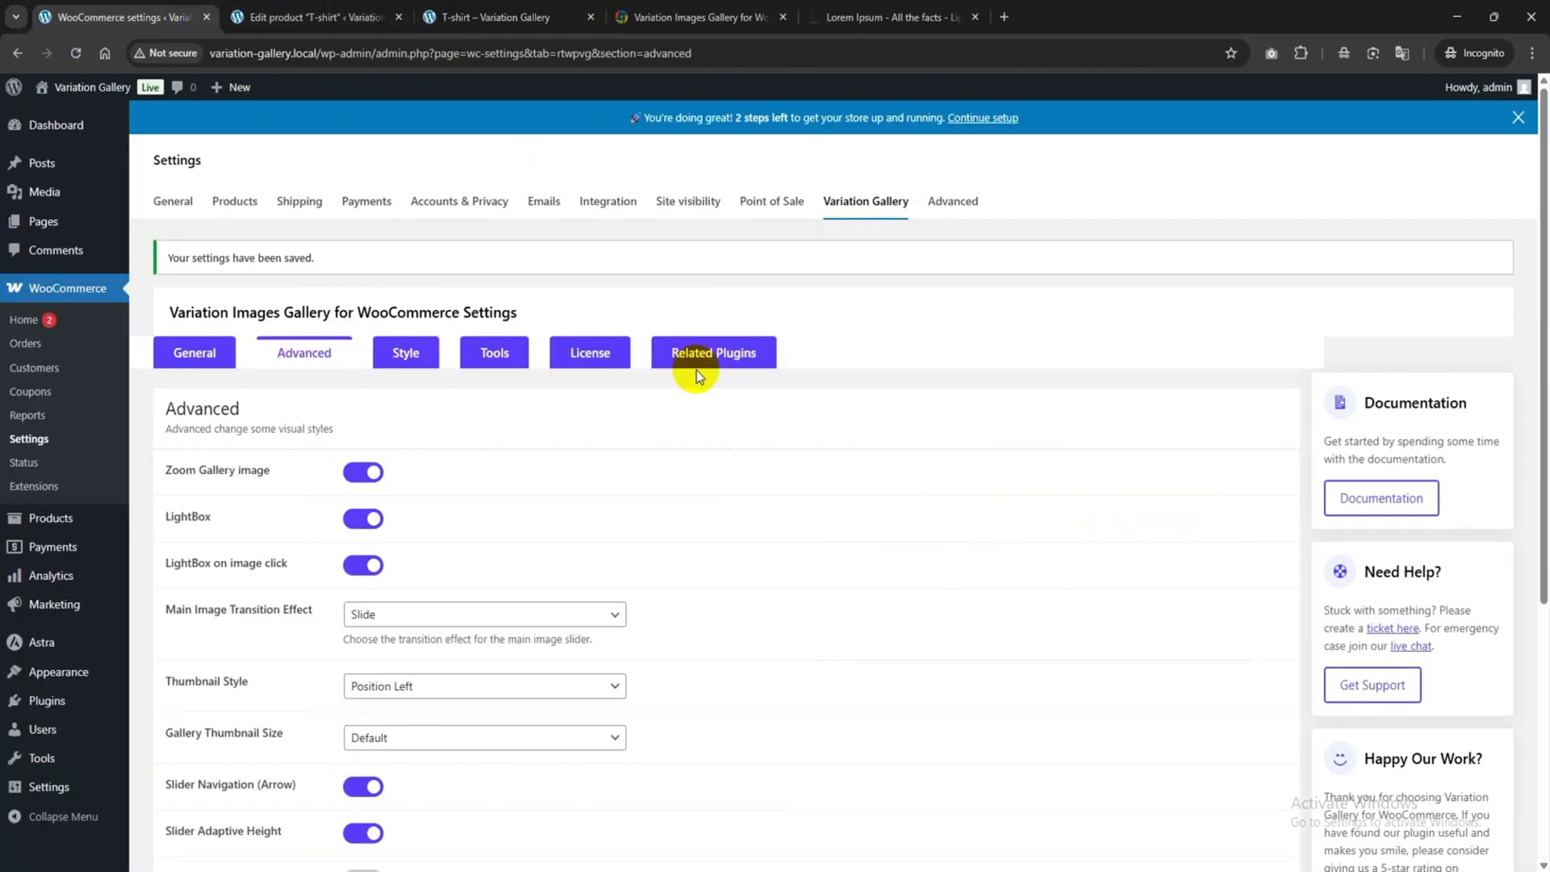
scroll(567, 623, down, 4)
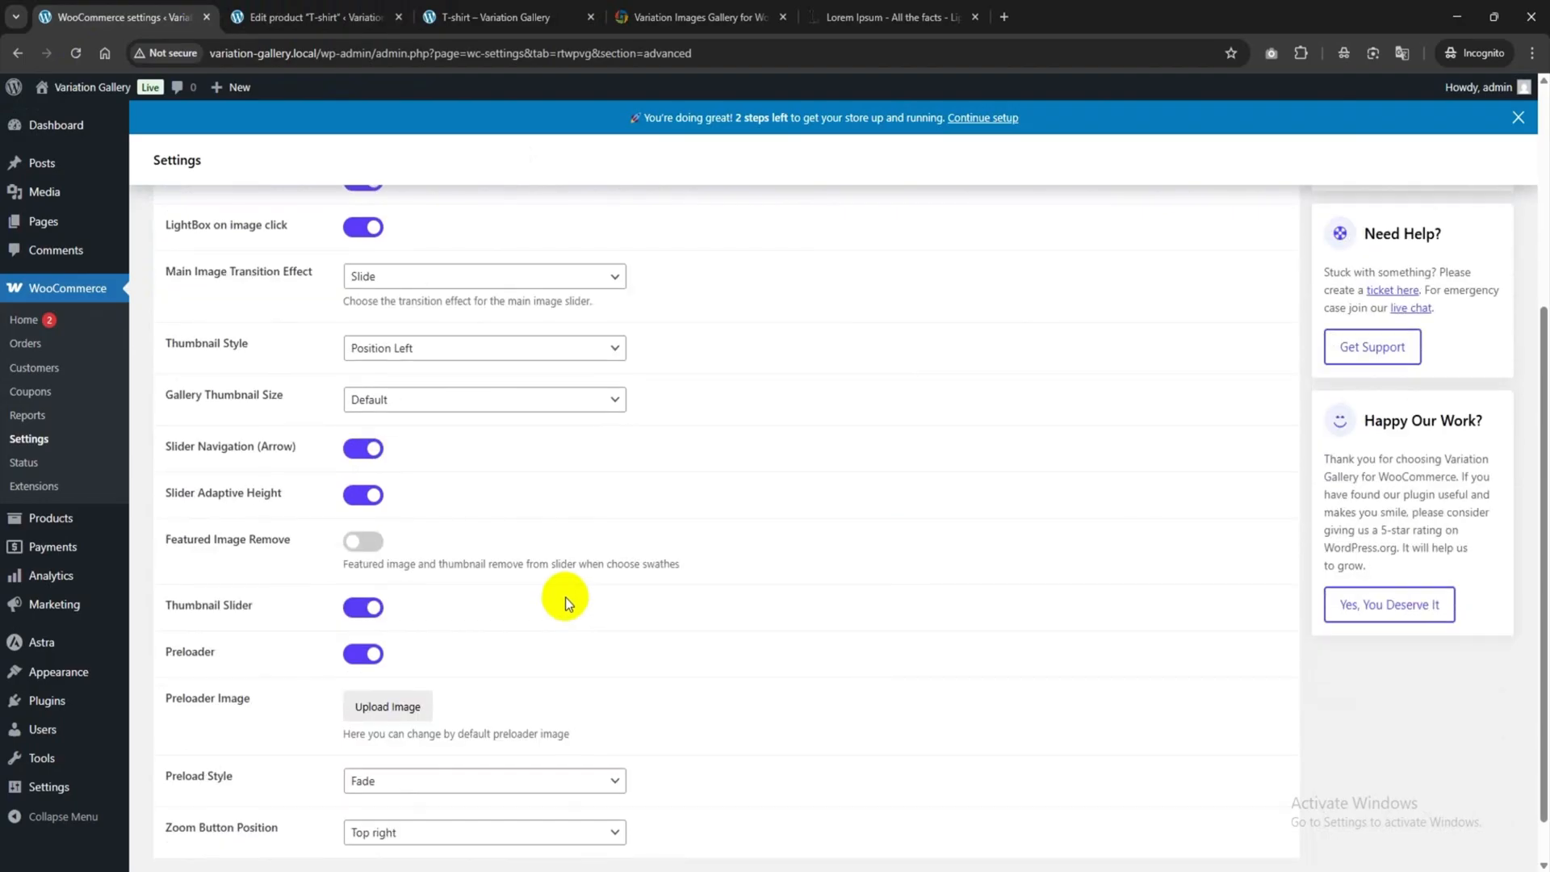
scroll(557, 577, down, 1)
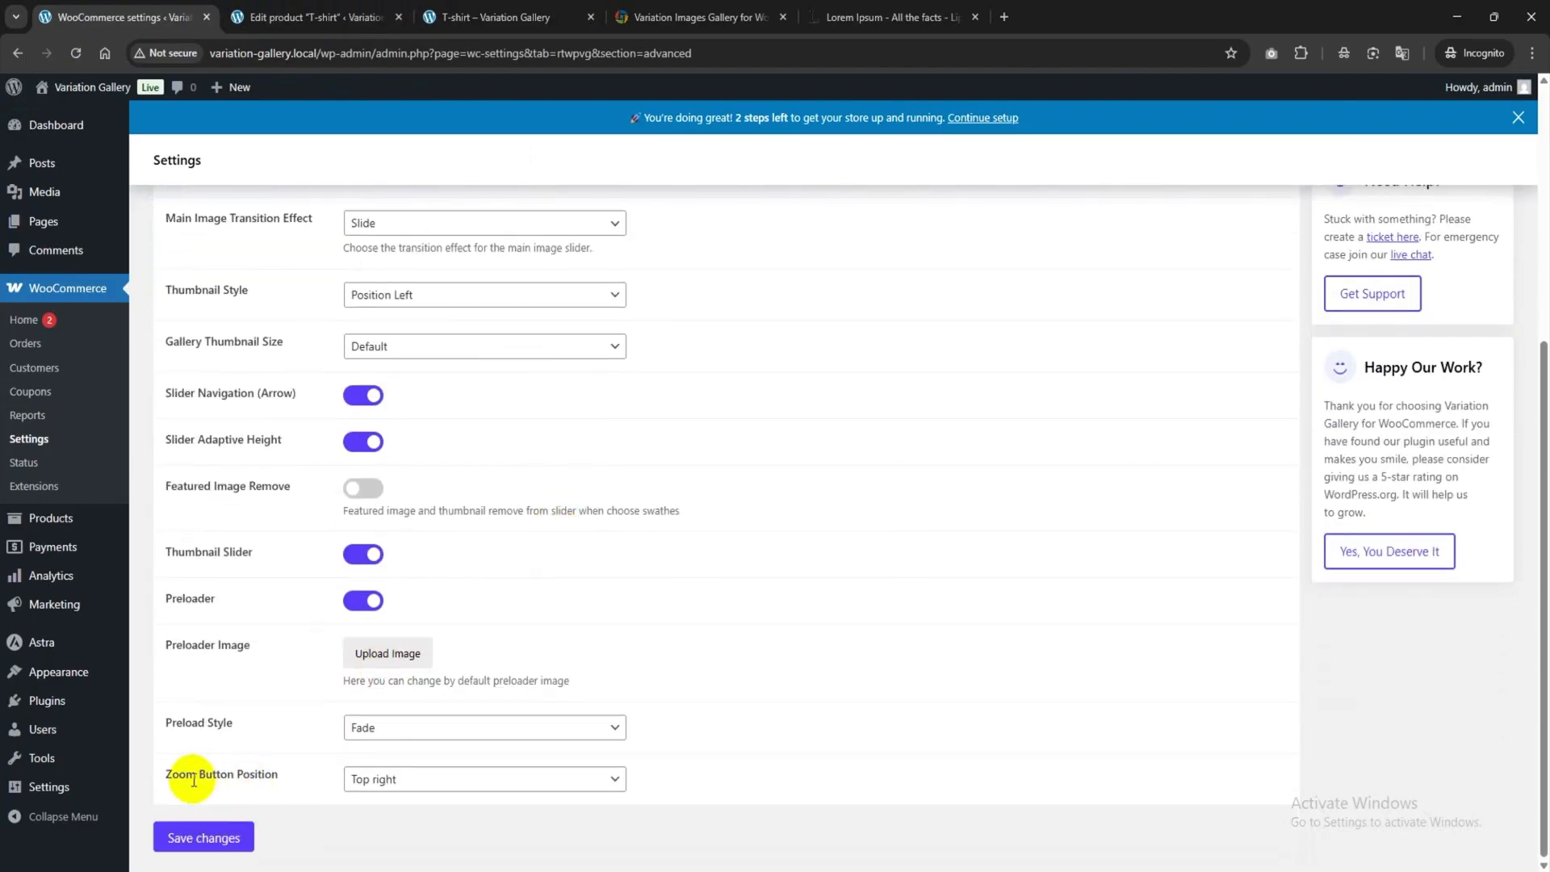
click(420, 780)
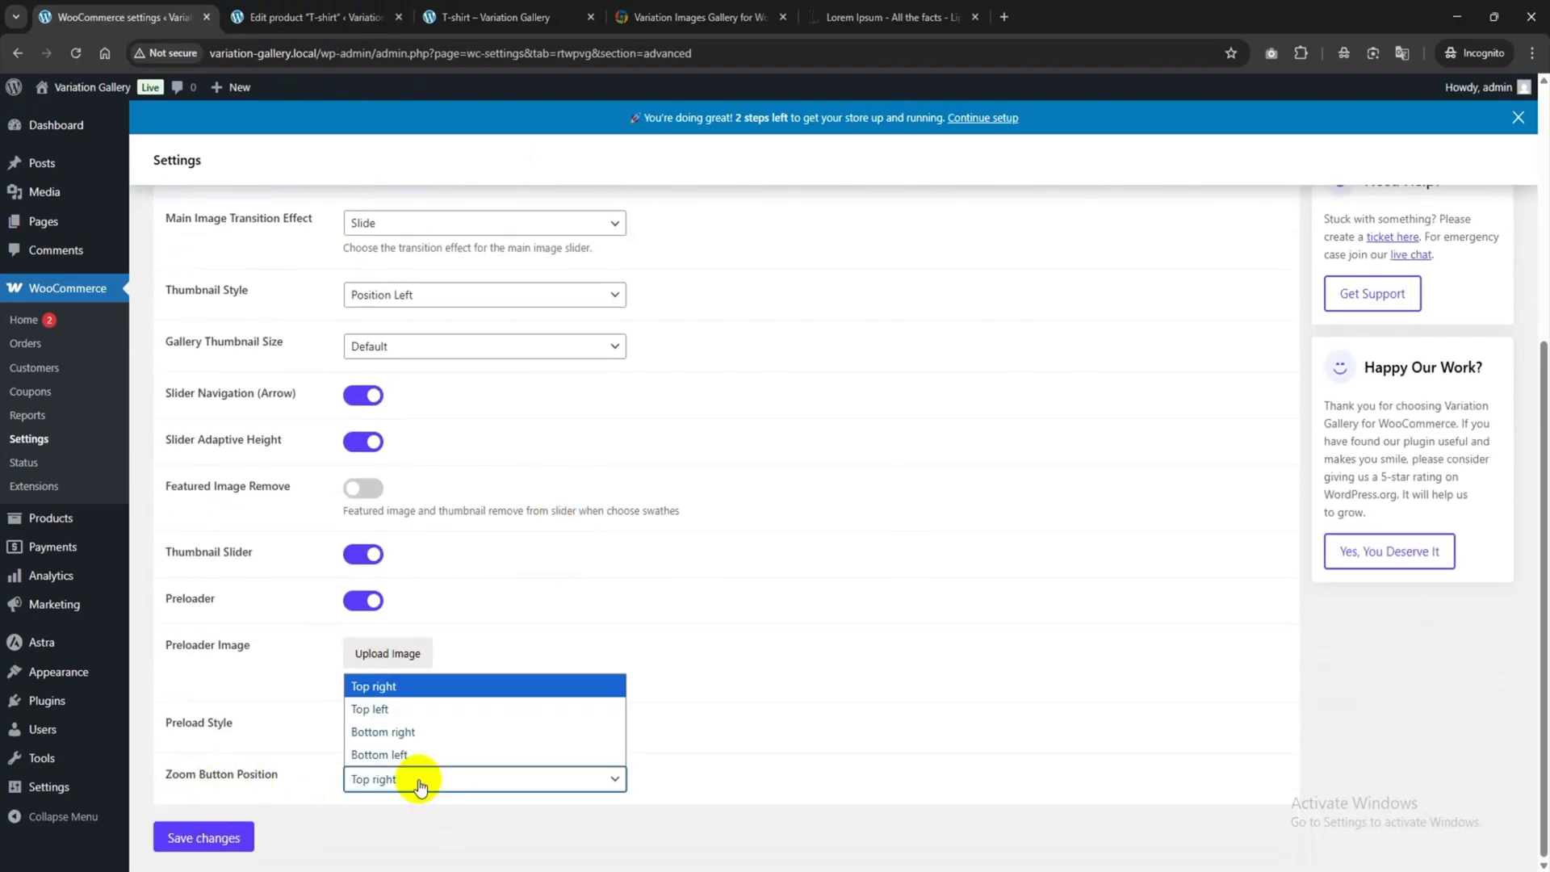
click(385, 714)
click(208, 835)
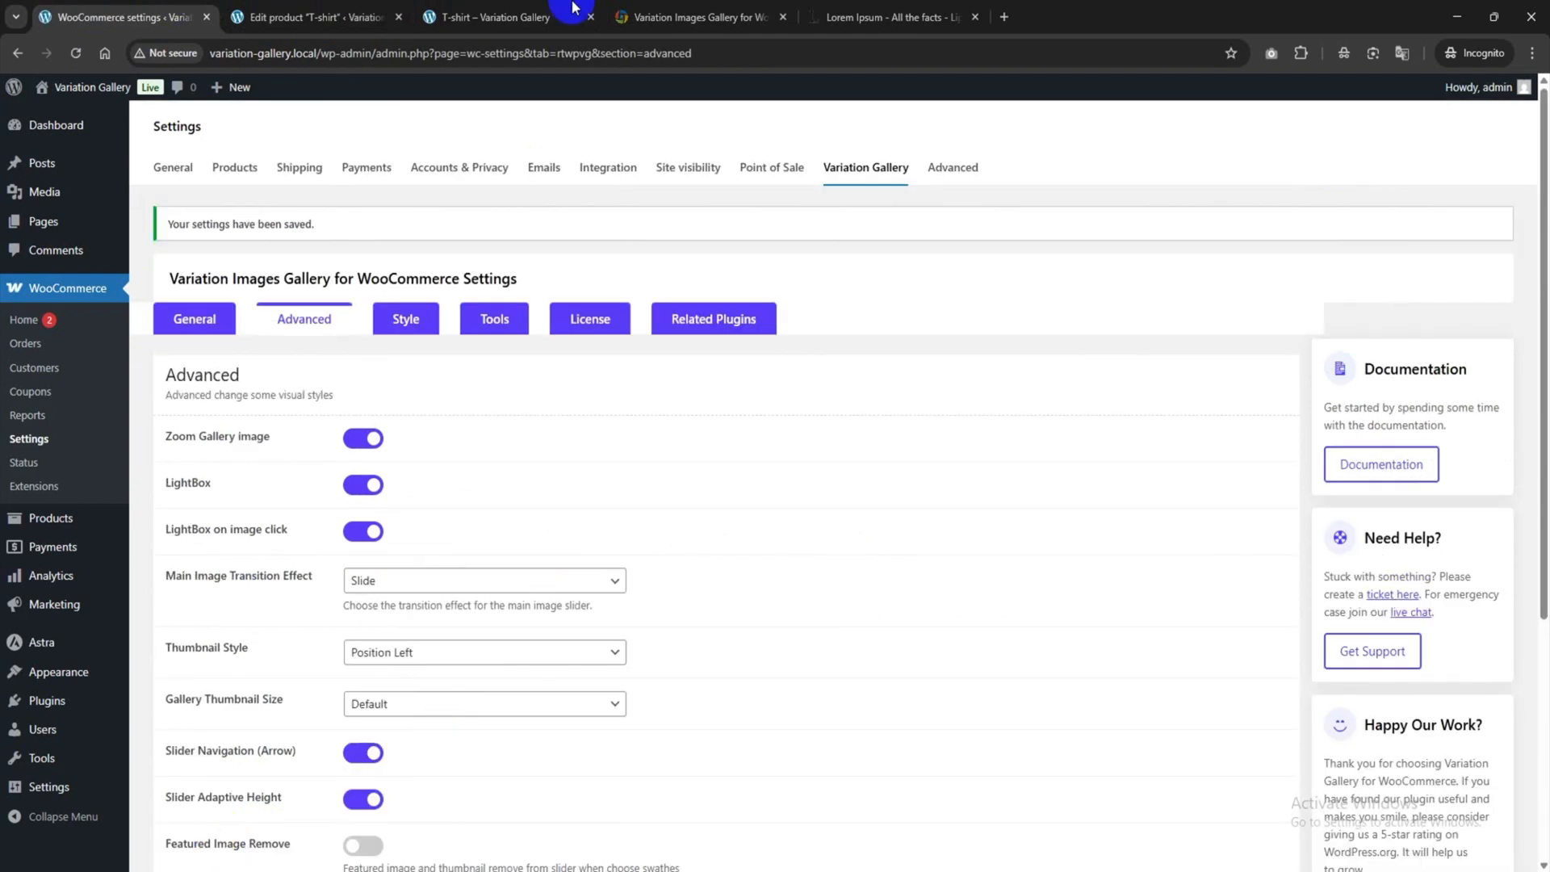
click(573, 10)
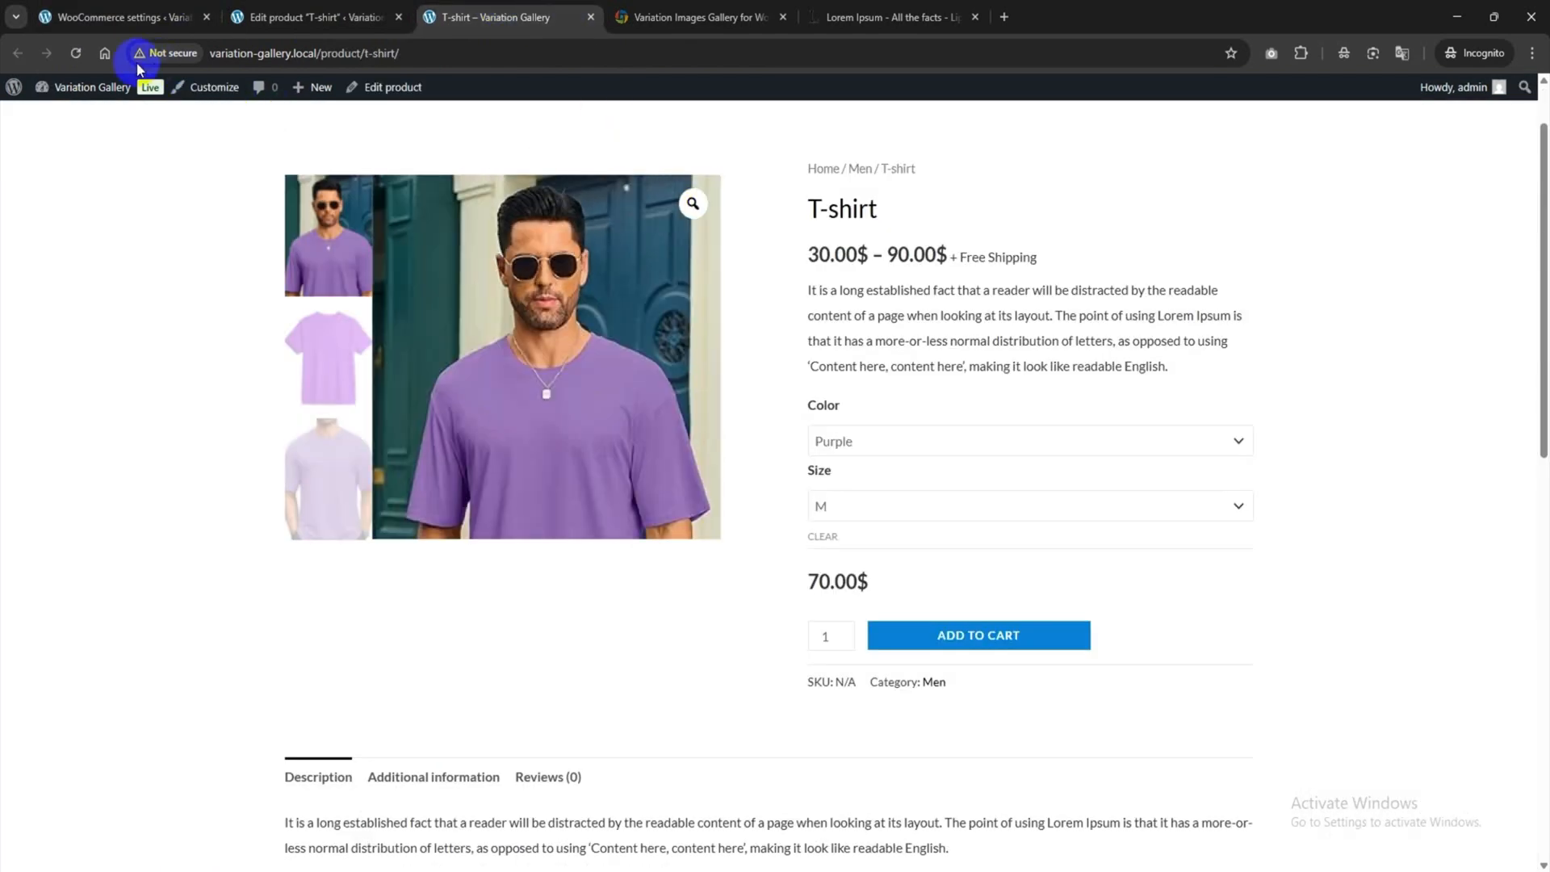
Reload, select Purple size M, and open then close the top-left zoom lightbox.
click(78, 53)
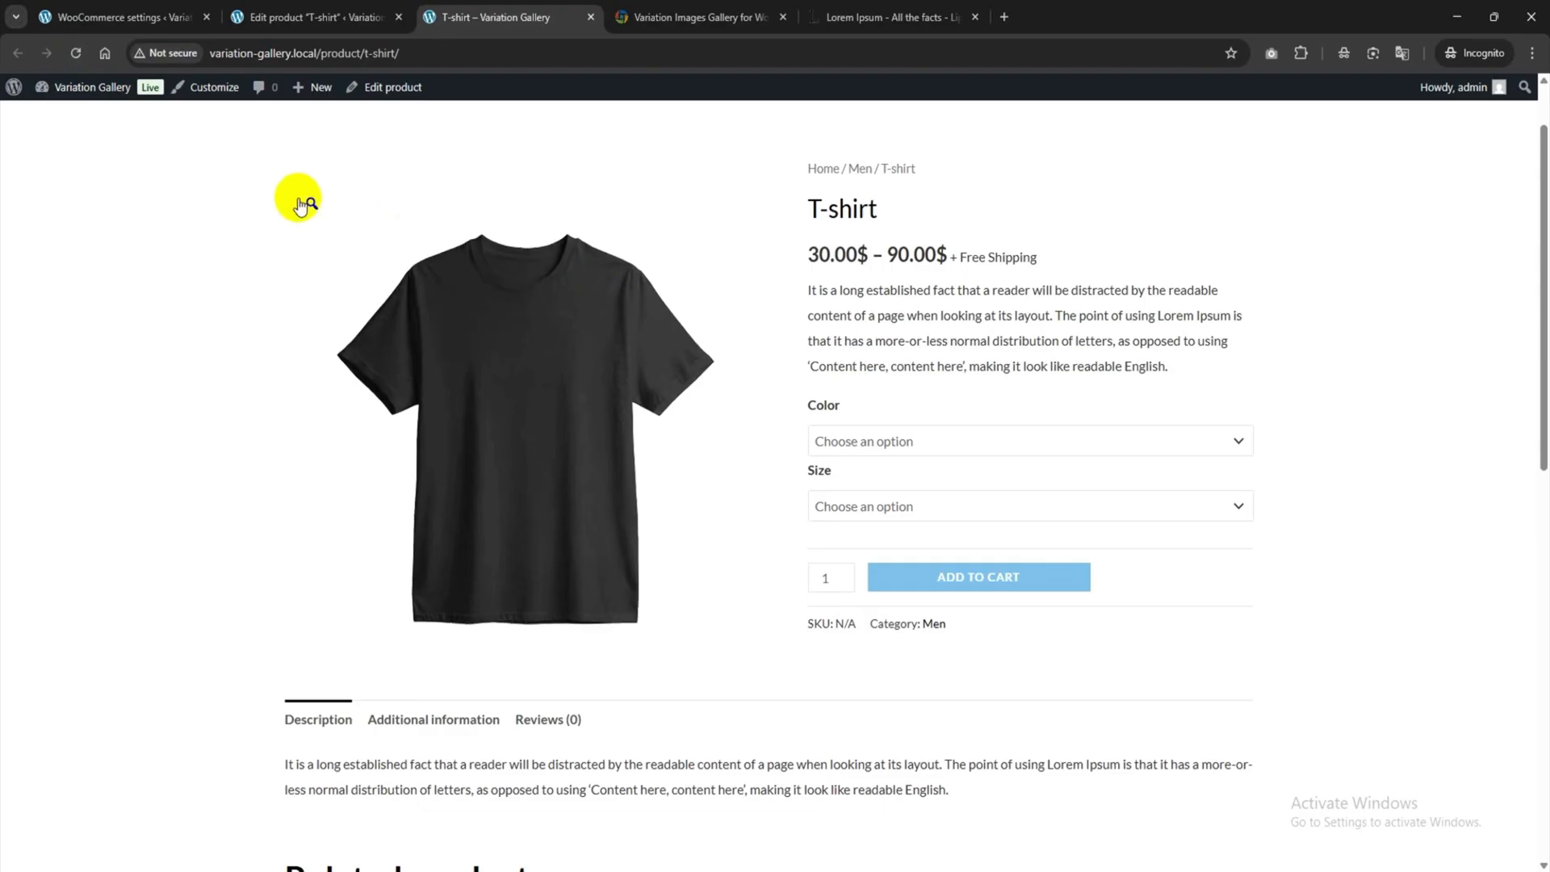
click(935, 439)
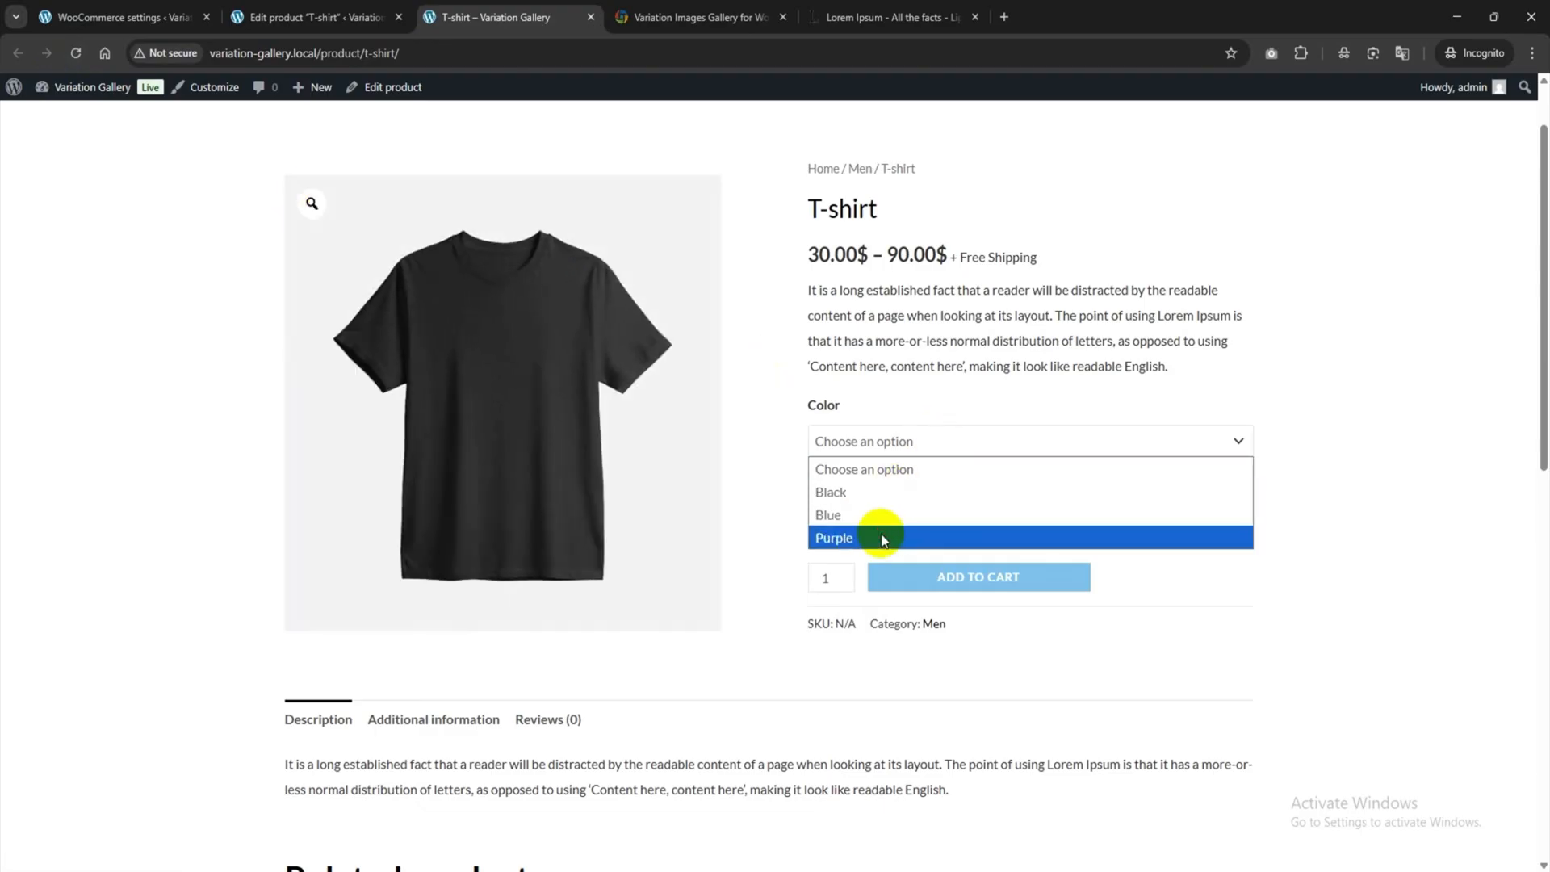
click(836, 535)
click(878, 516)
click(847, 571)
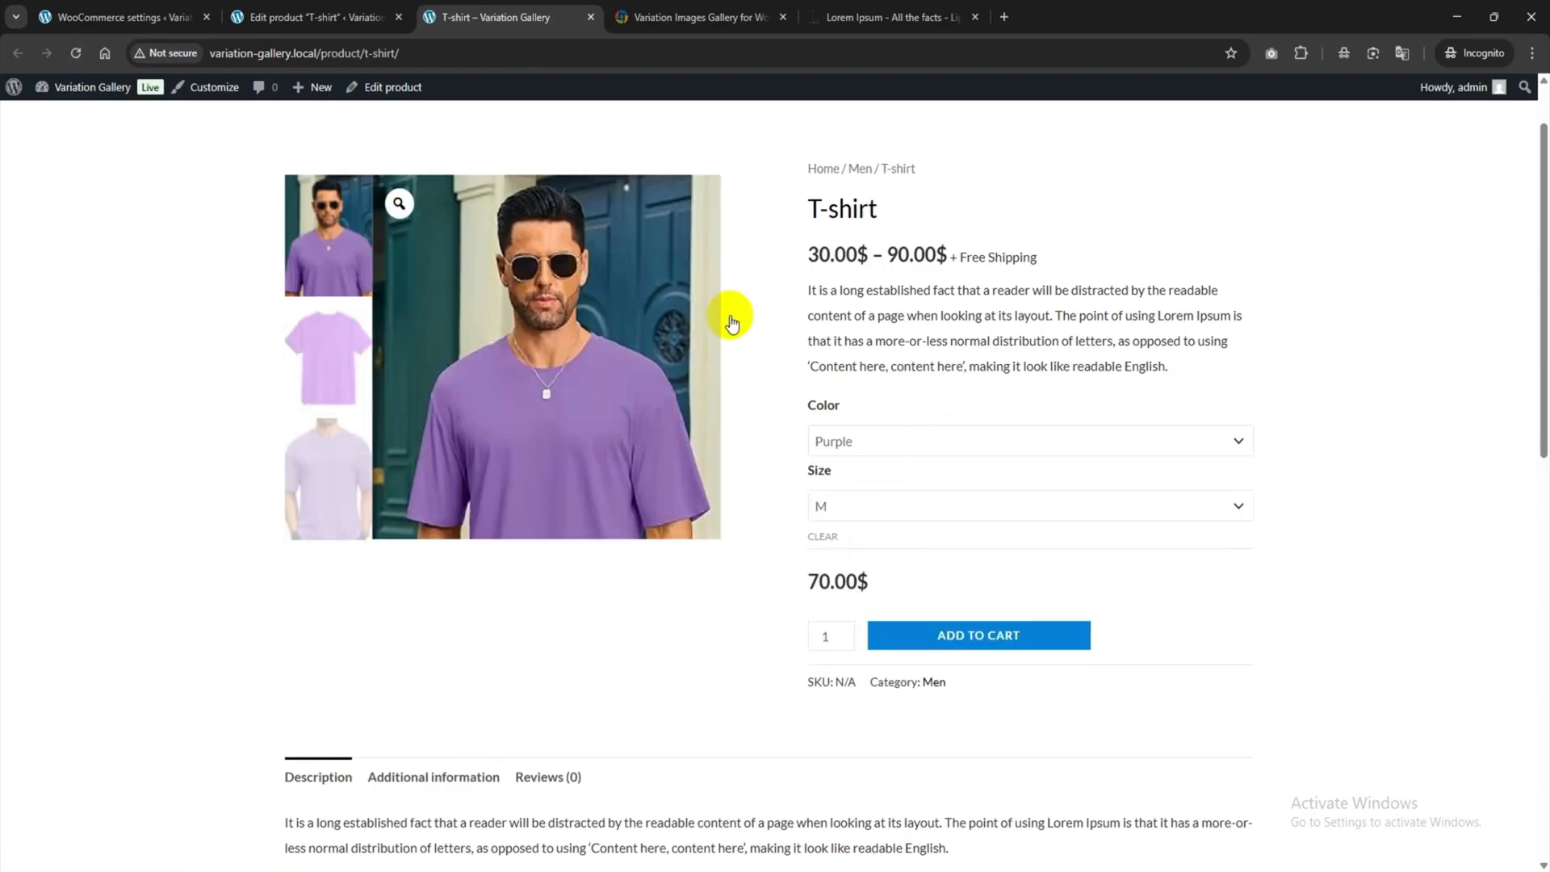
click(397, 204)
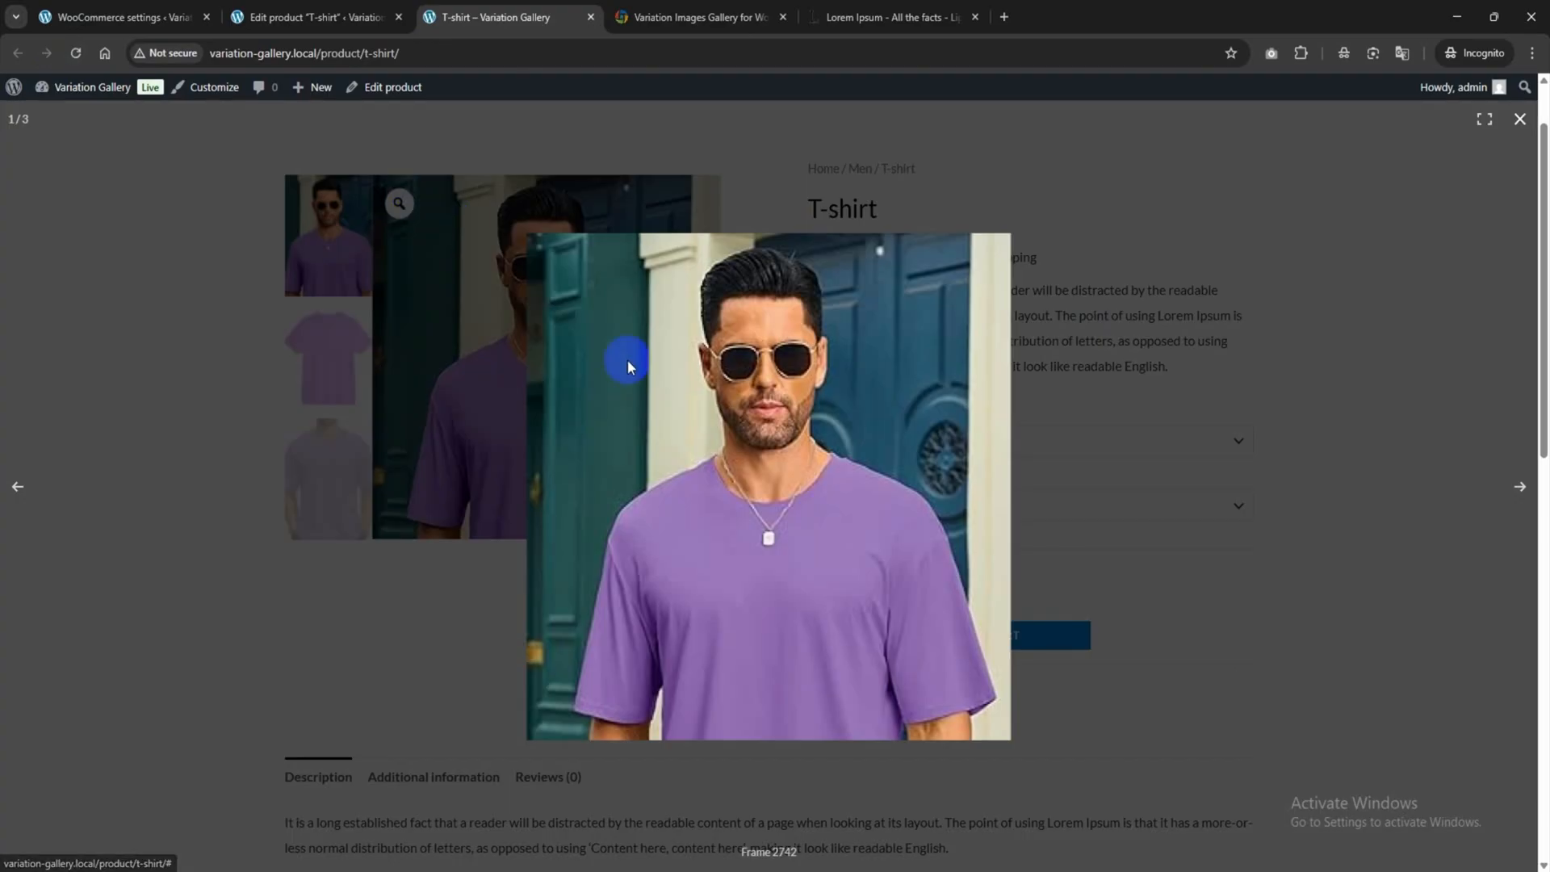
click(1091, 482)
click(121, 17)
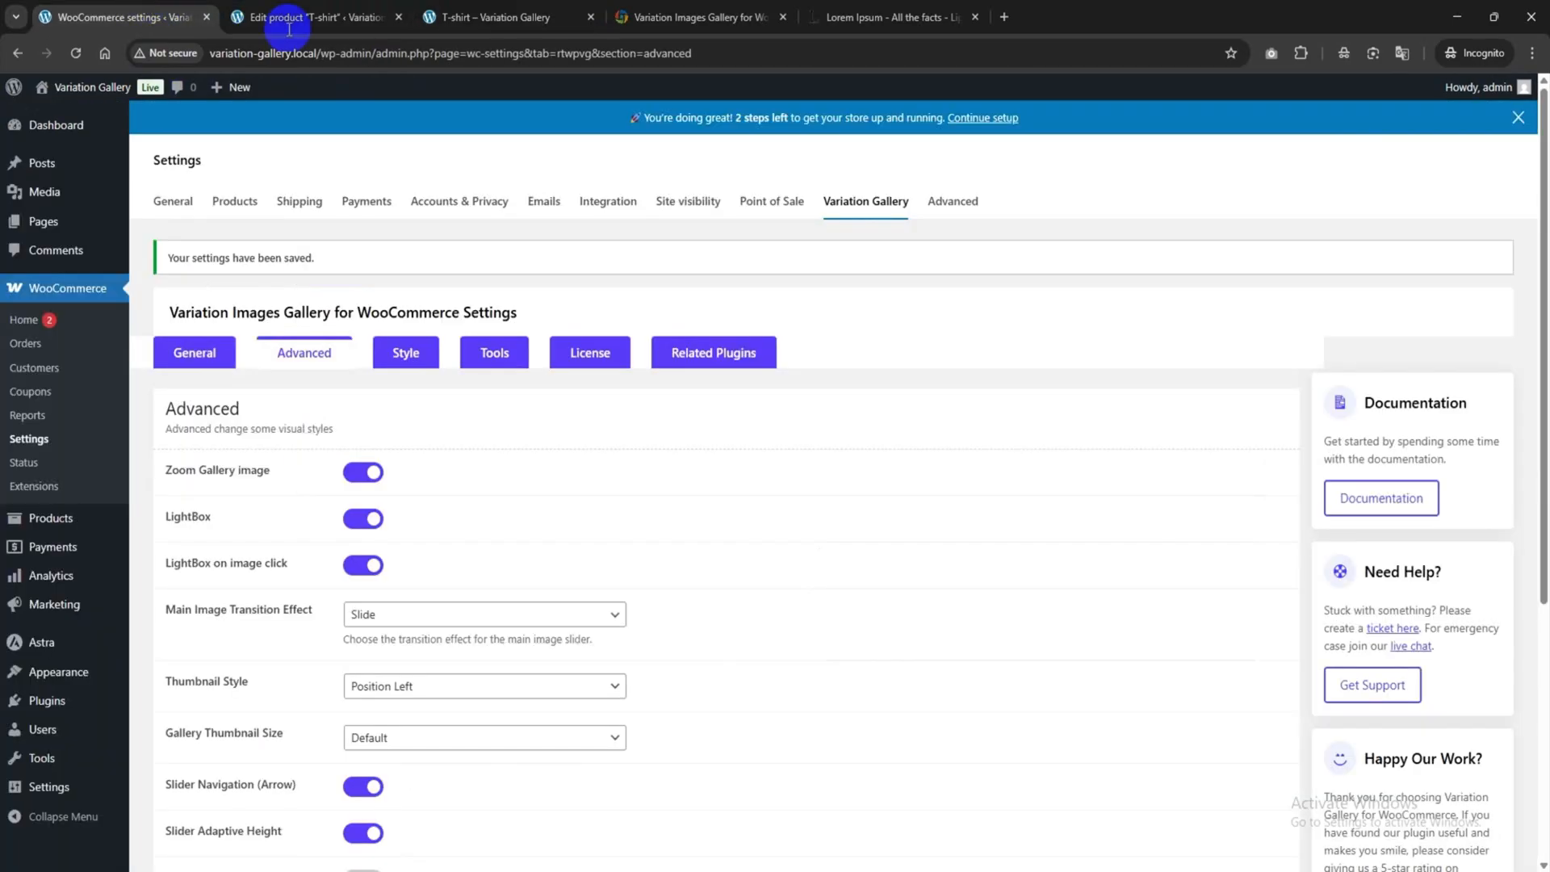
Leave the gallery thumbnail size at Default.
scroll(502, 249, down, 3)
click(373, 484)
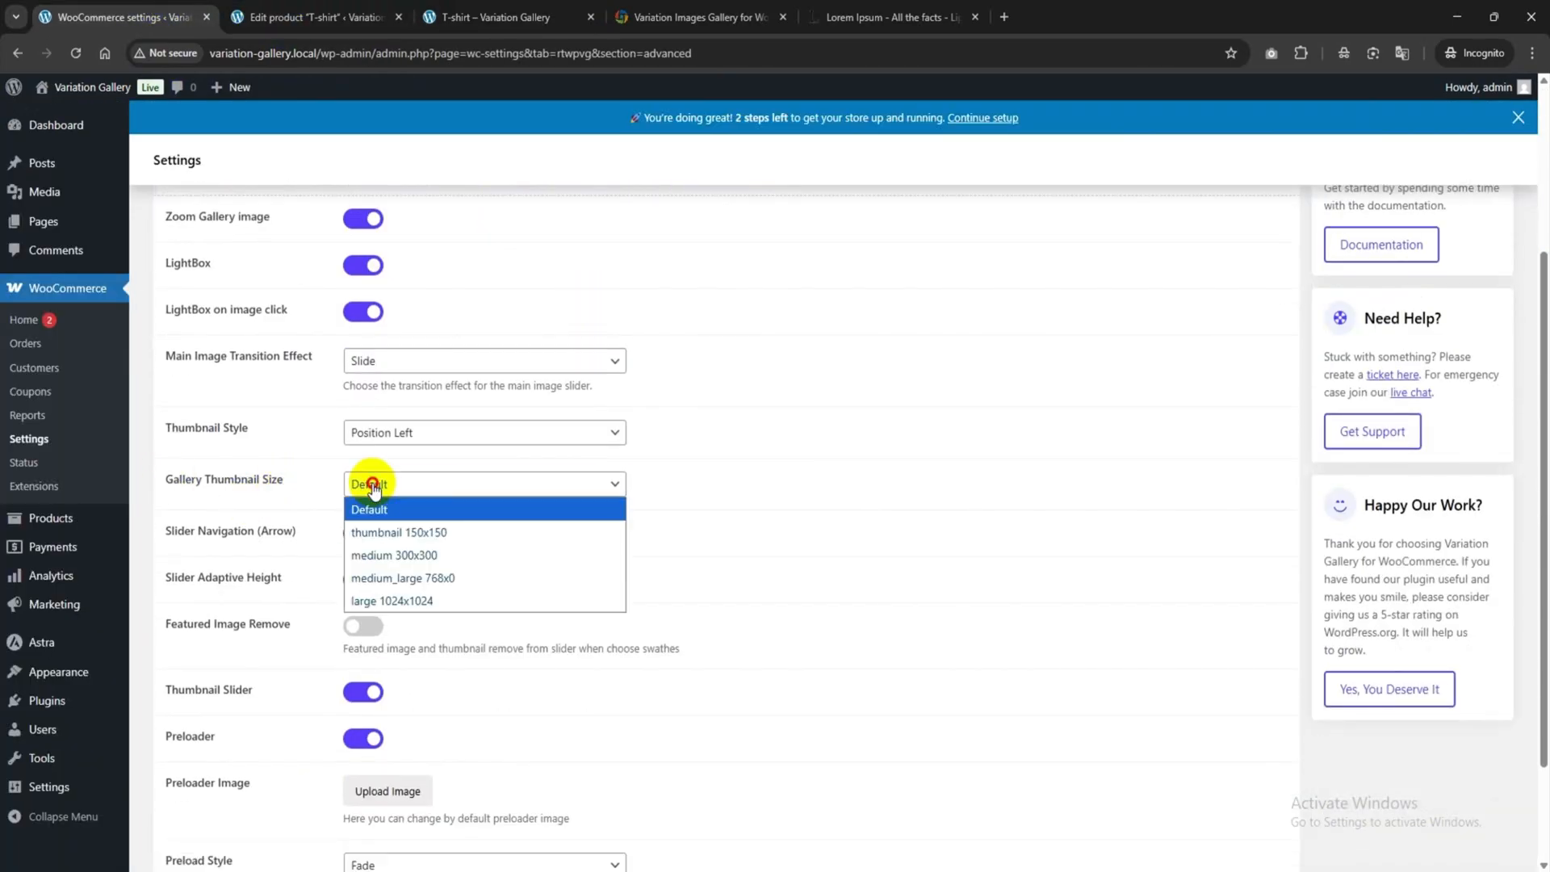
click(692, 463)
scroll(489, 547, down, 1)
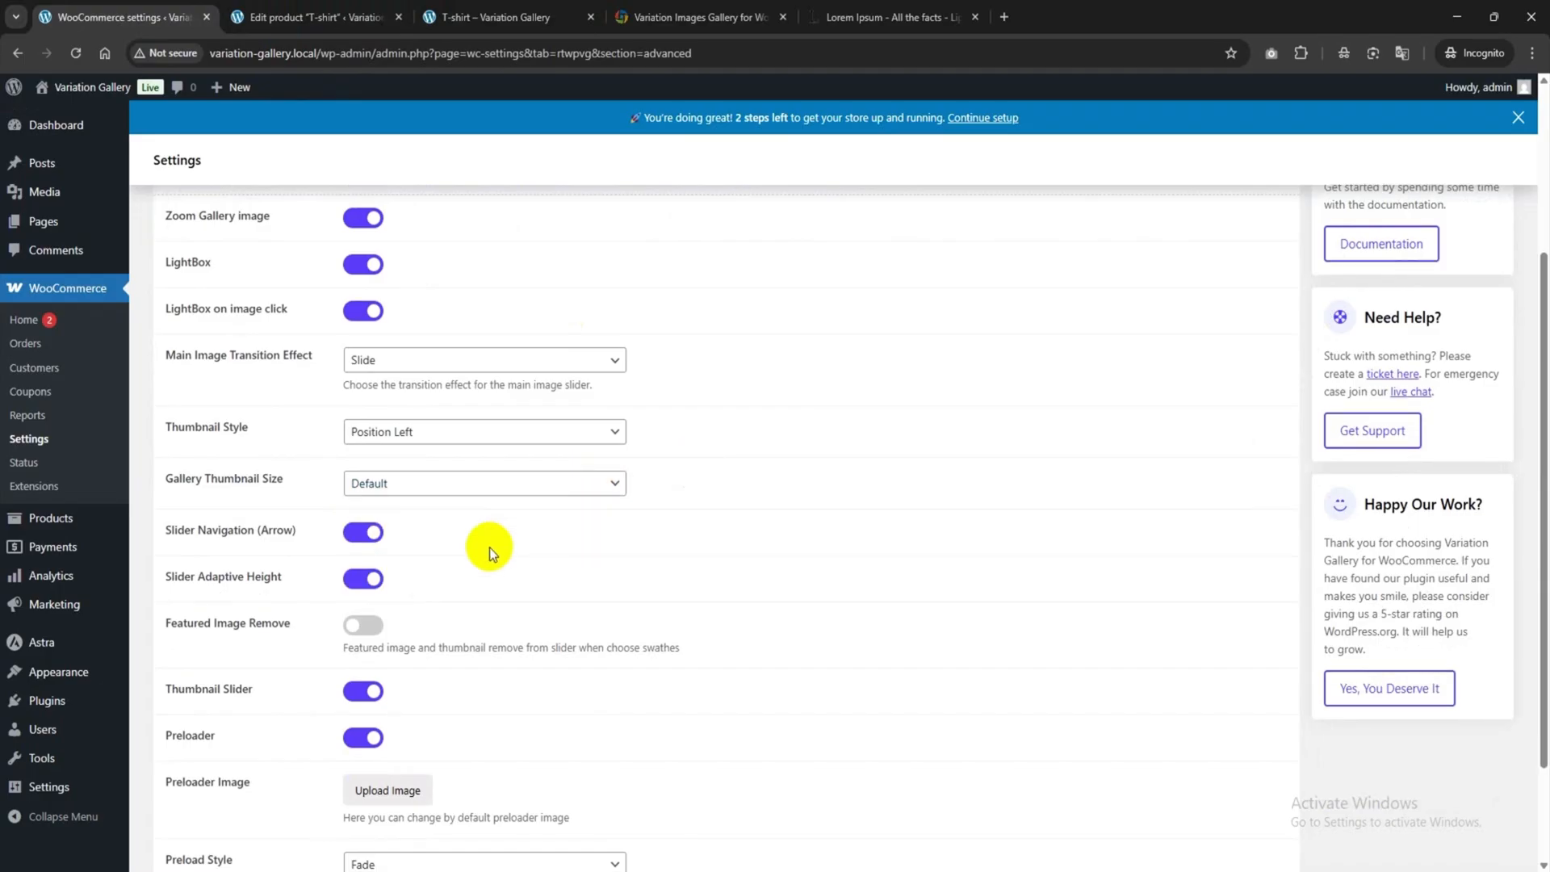
scroll(344, 550, up, 3)
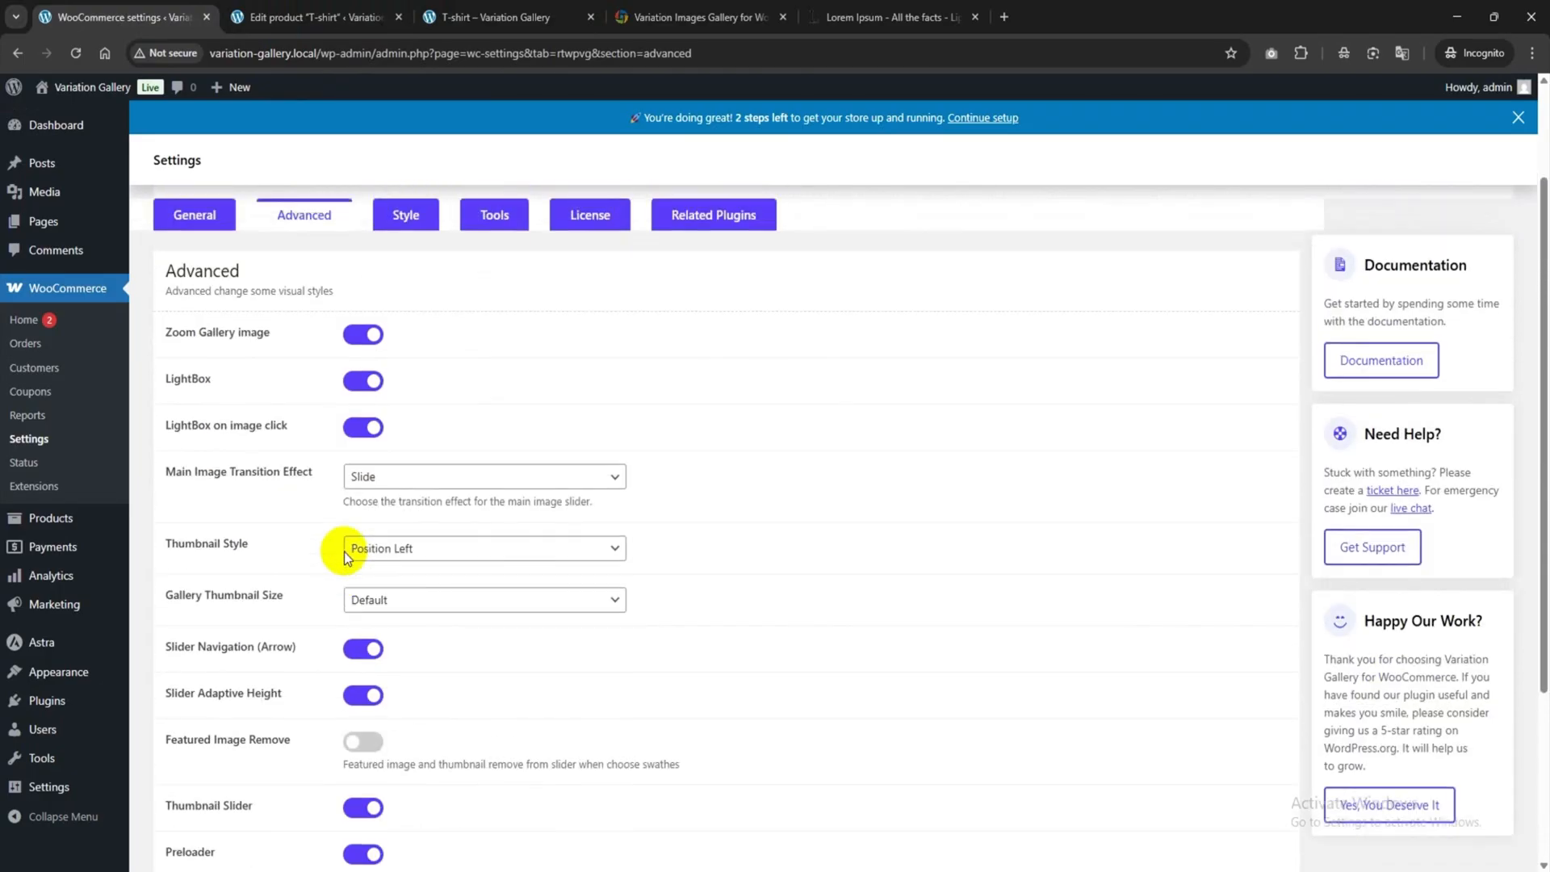
scroll(344, 557, down, 3)
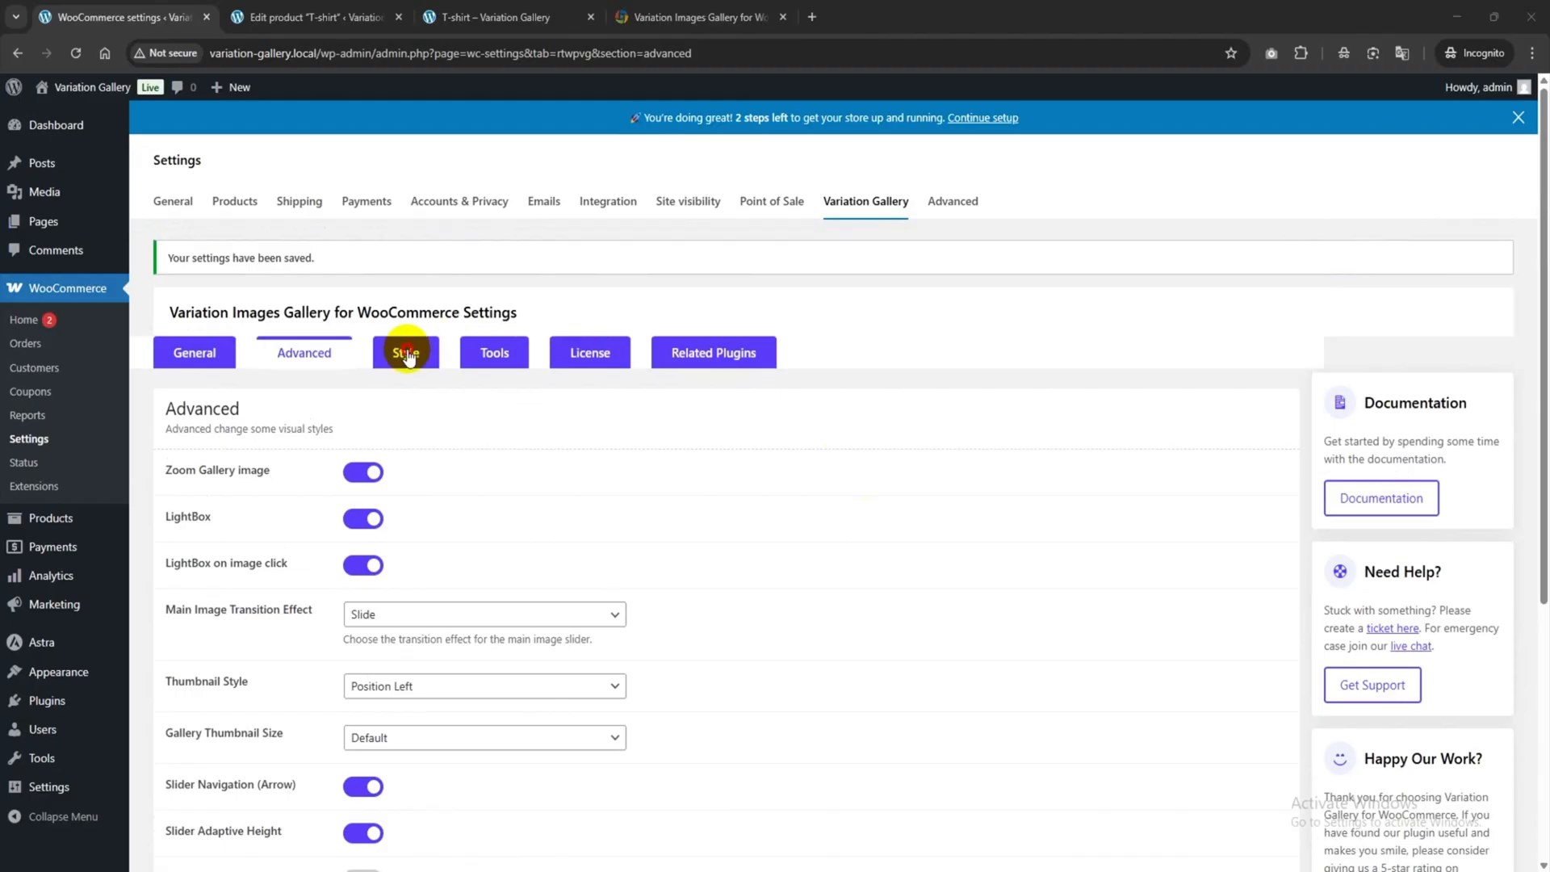
Set the arrow background to red rgba(221,51,51,0.5), save, and reload the T-shirt page.
click(406, 353)
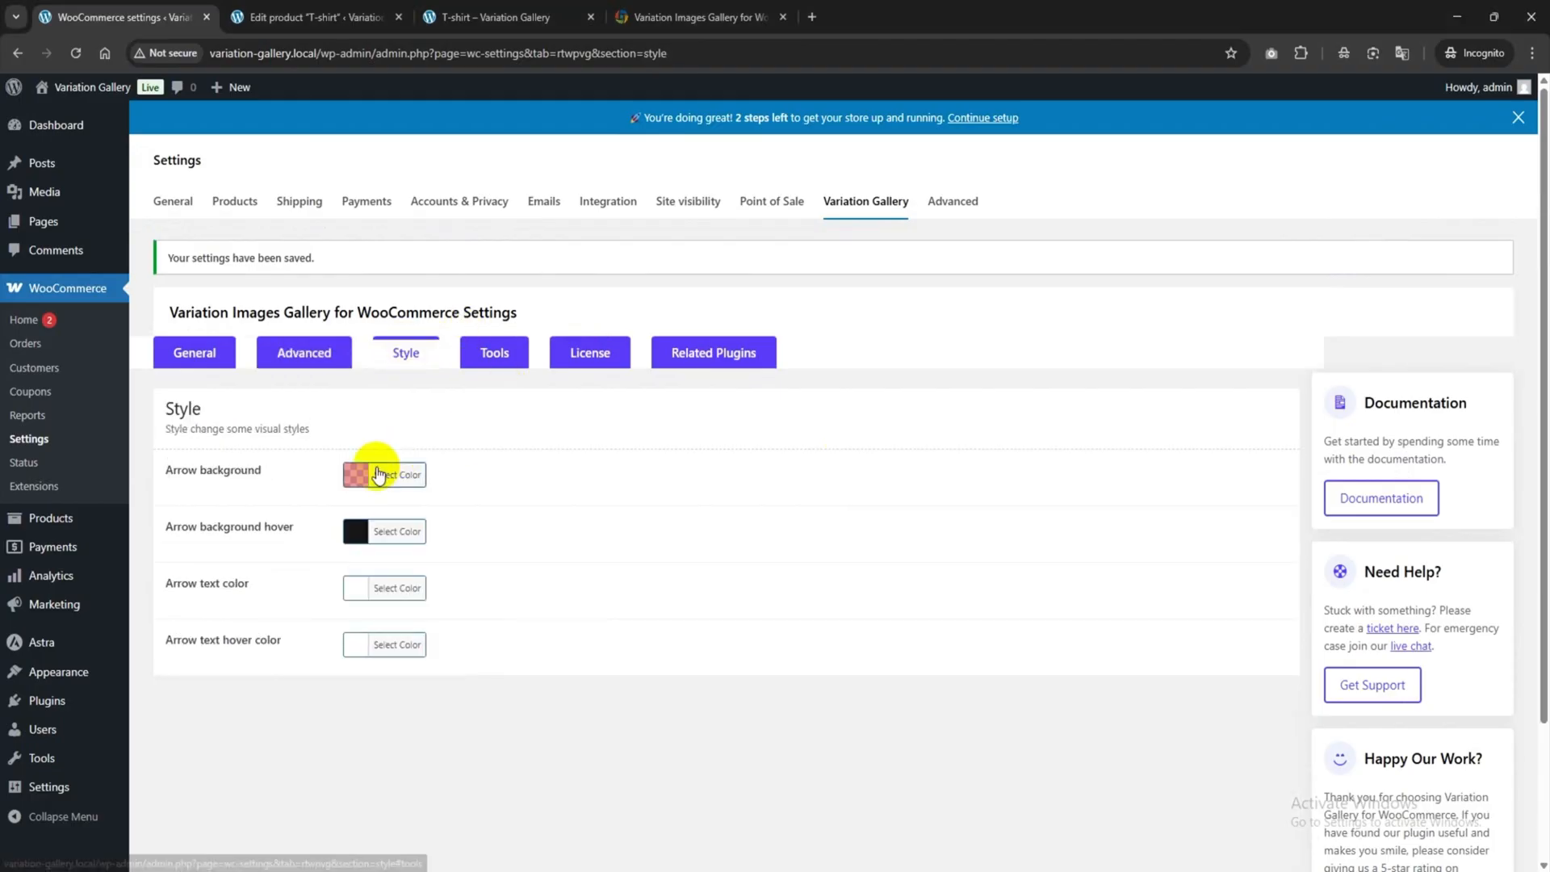
click(386, 475)
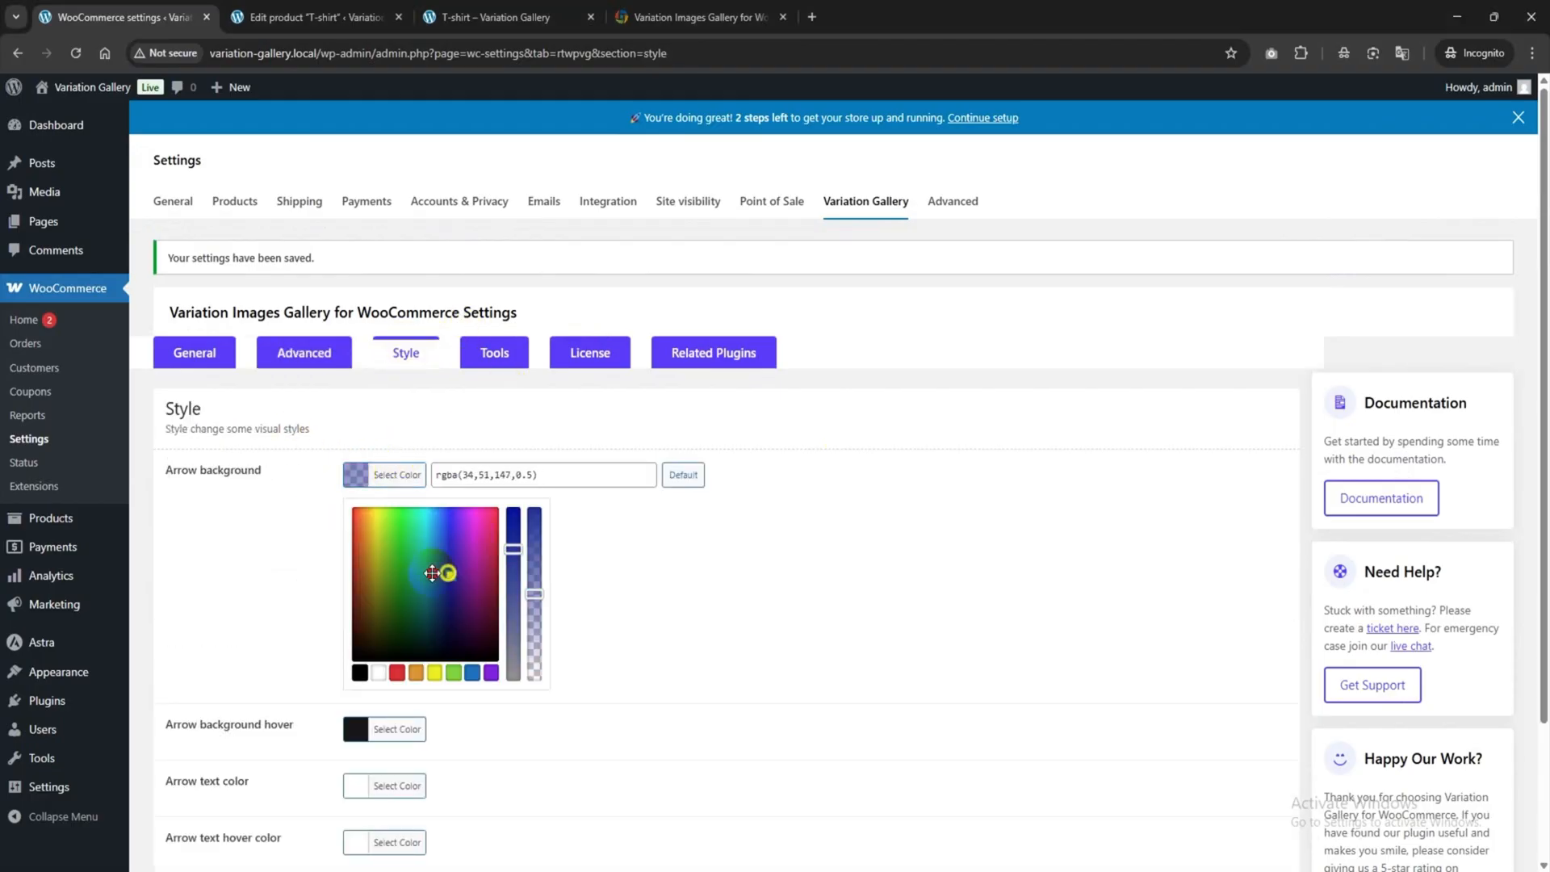
drag(467, 550, 351, 548)
drag(564, 473, 417, 462)
click(363, 478)
triple_click(499, 476)
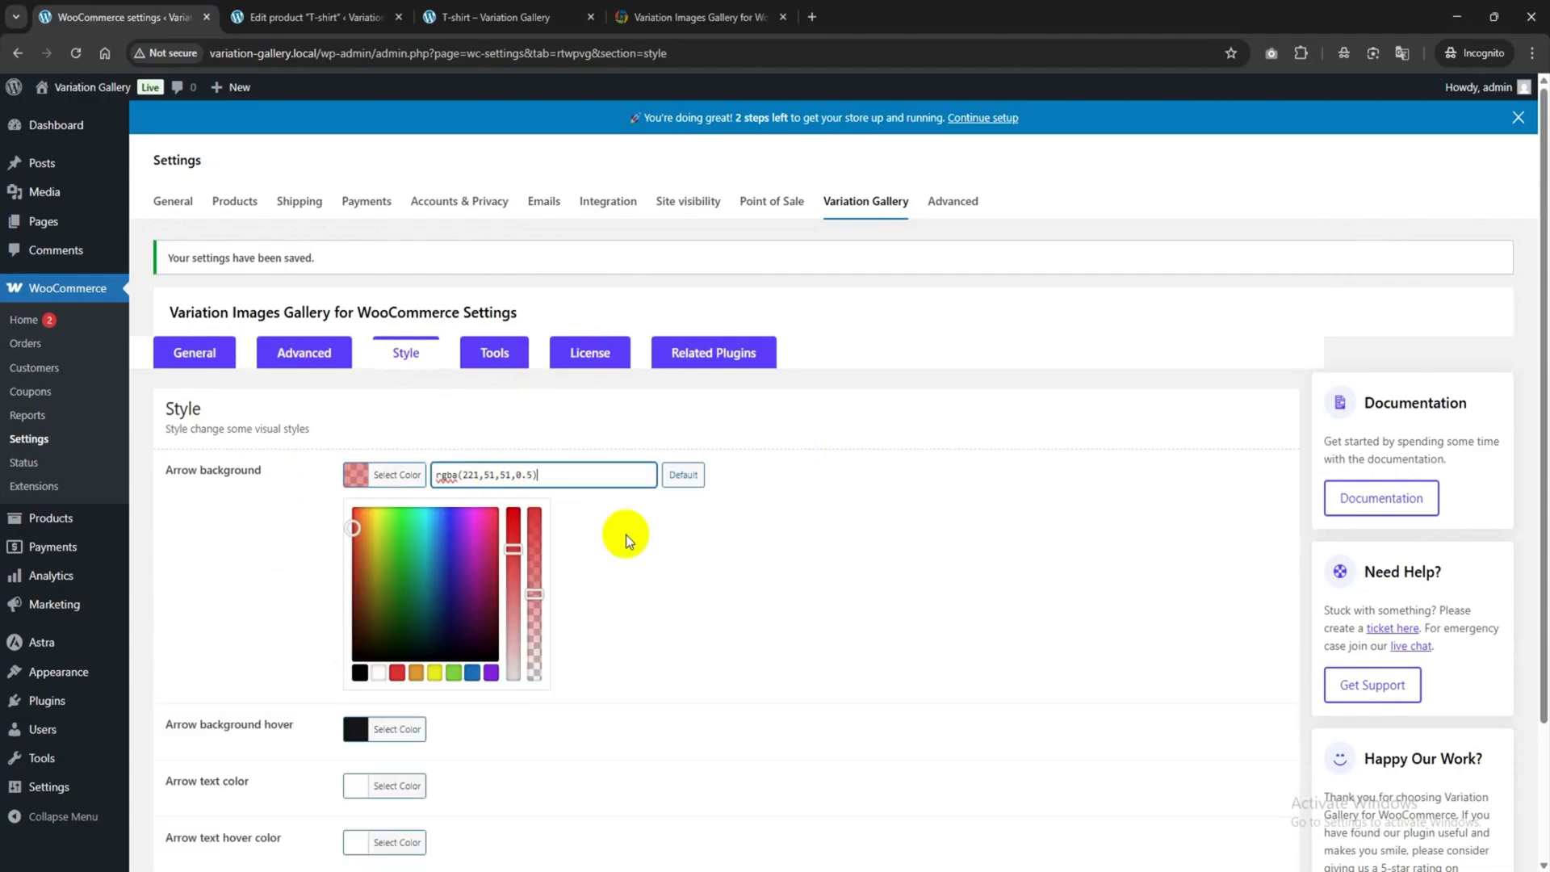
scroll(595, 543, down, 2)
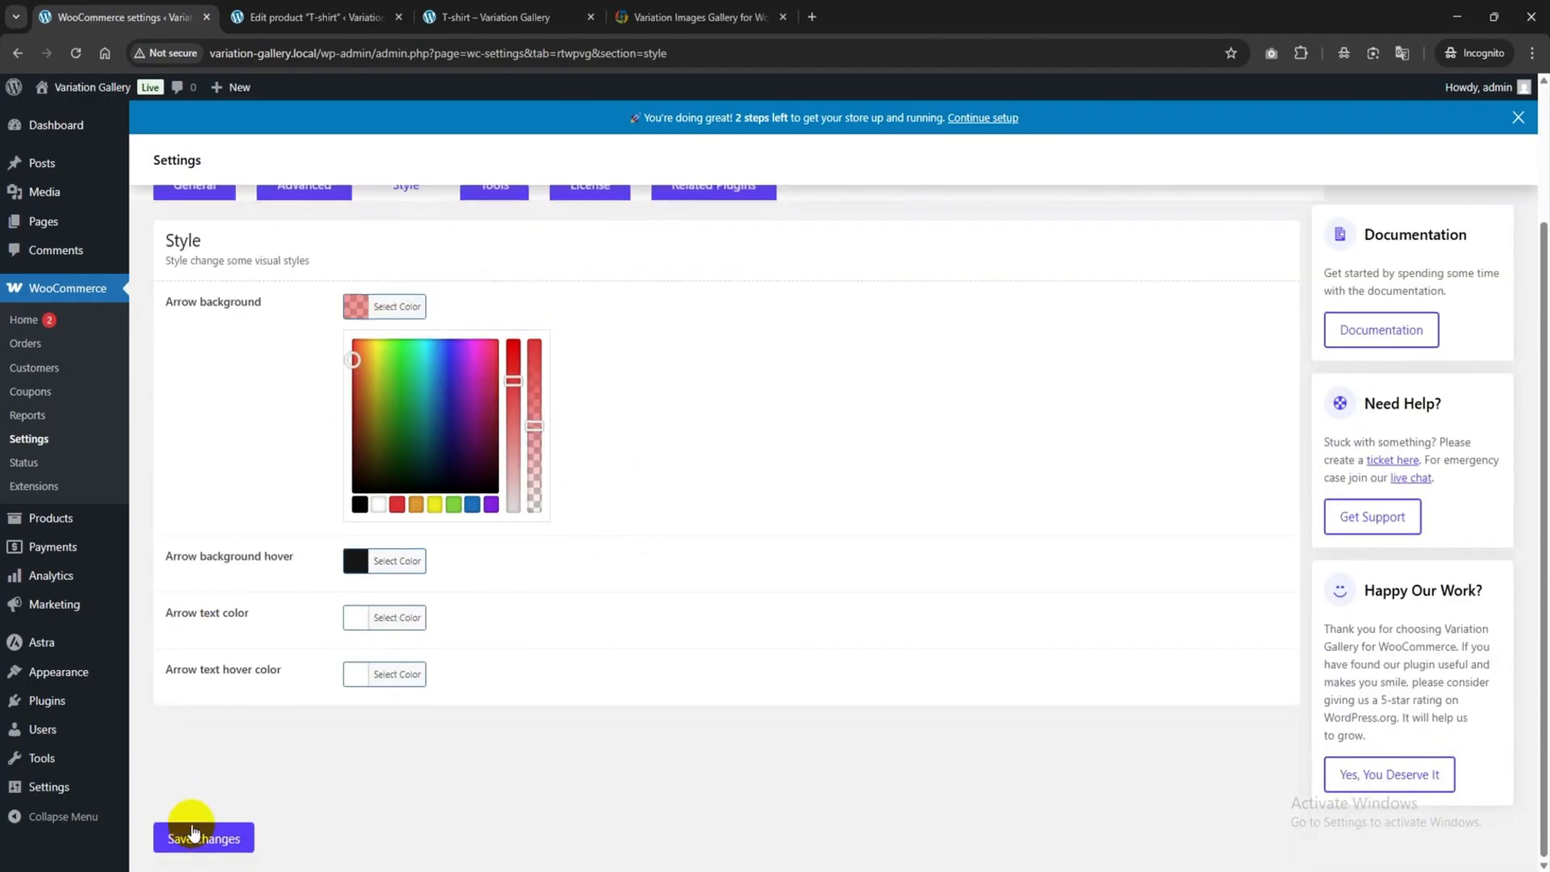
click(194, 835)
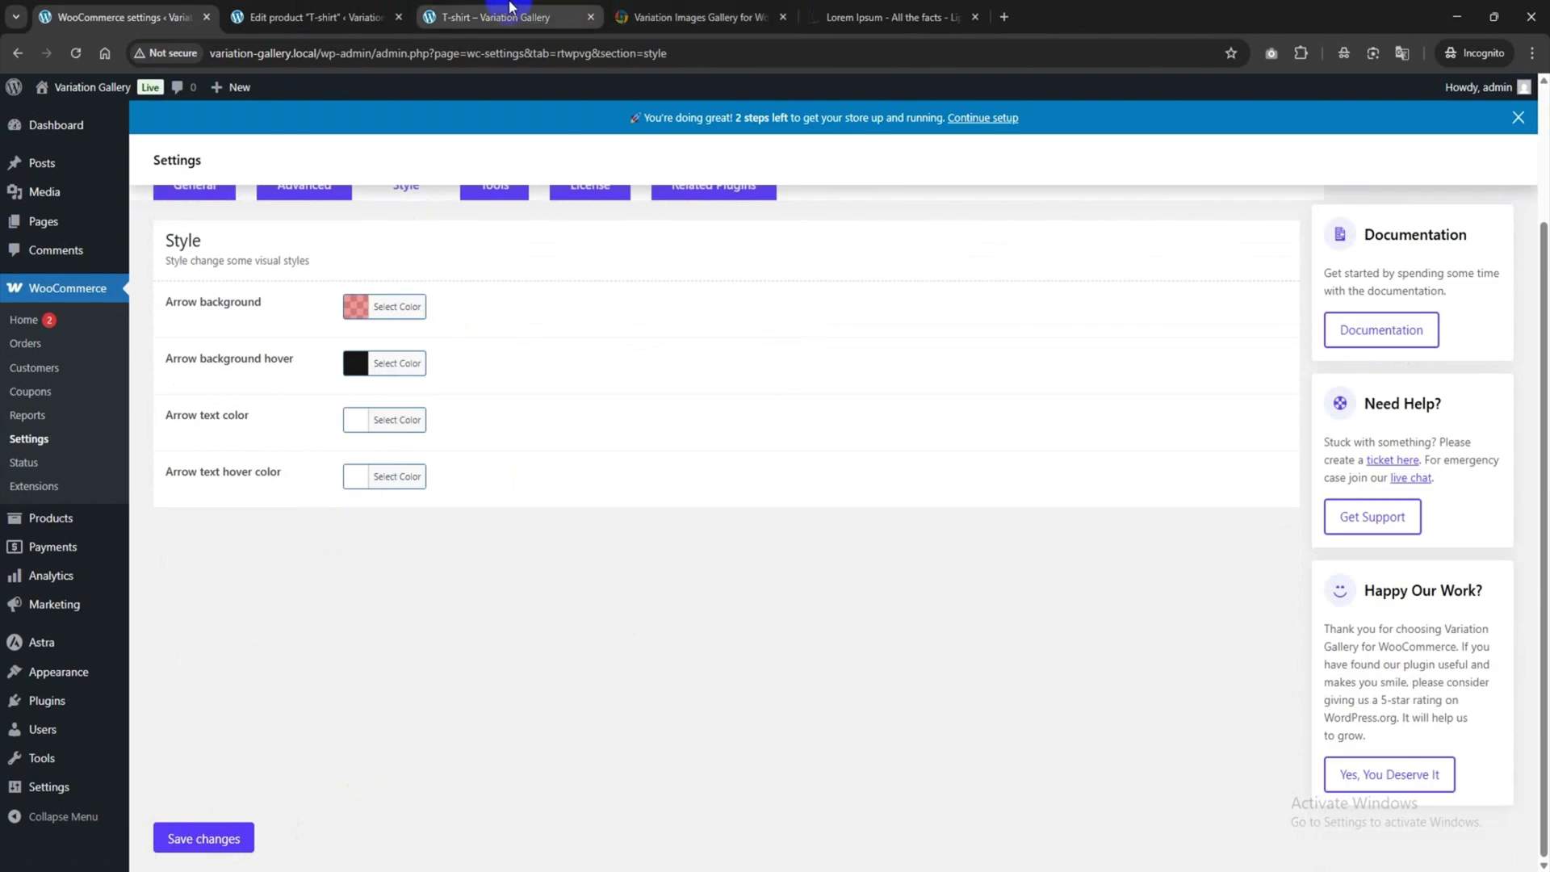
click(507, 11)
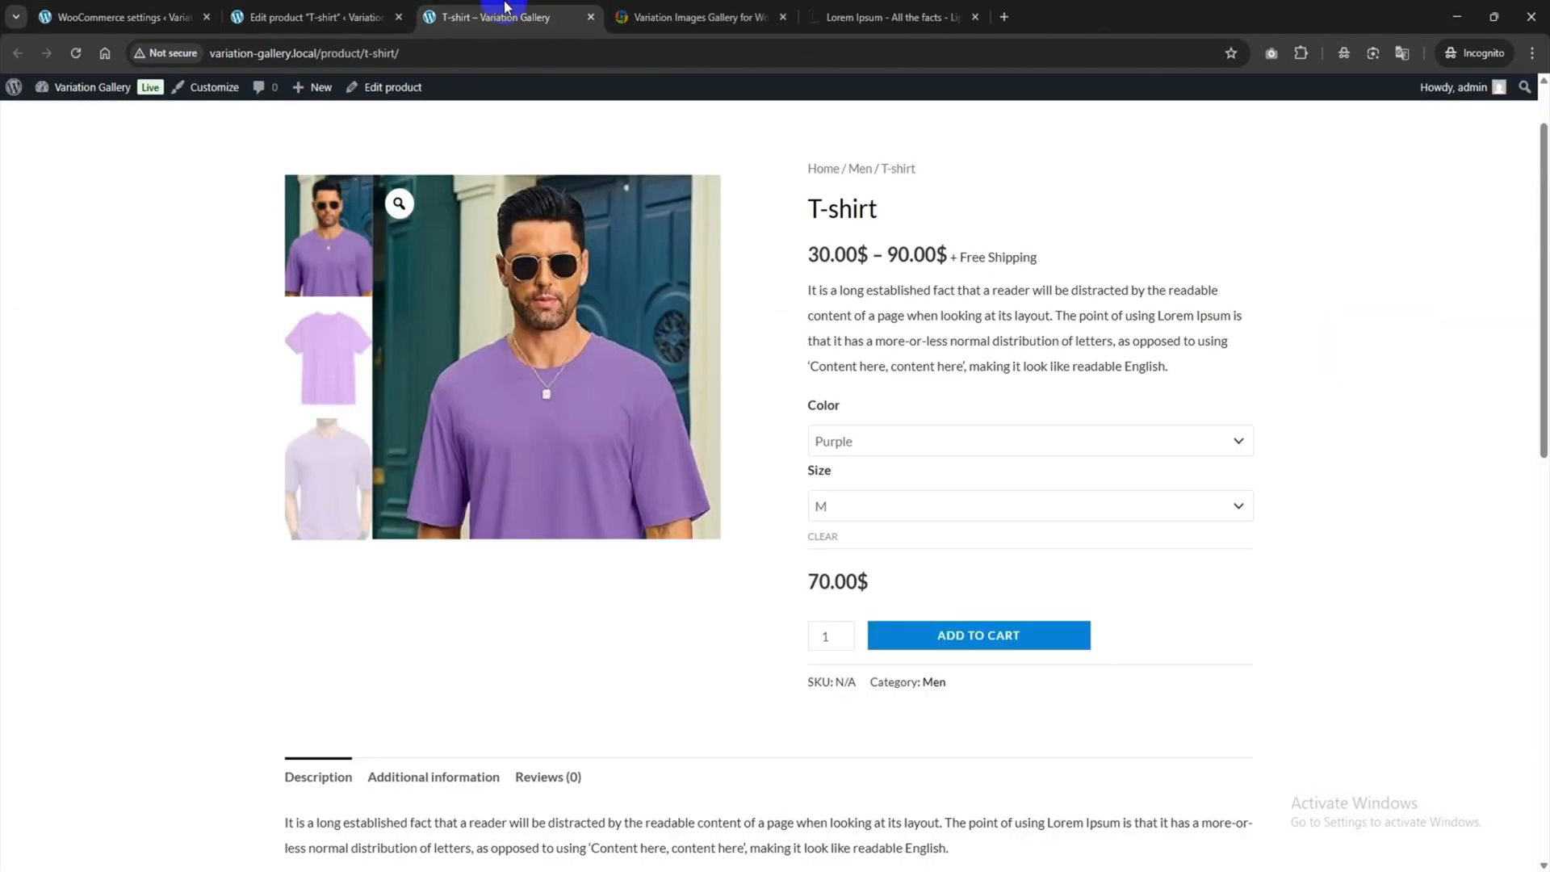
click(76, 52)
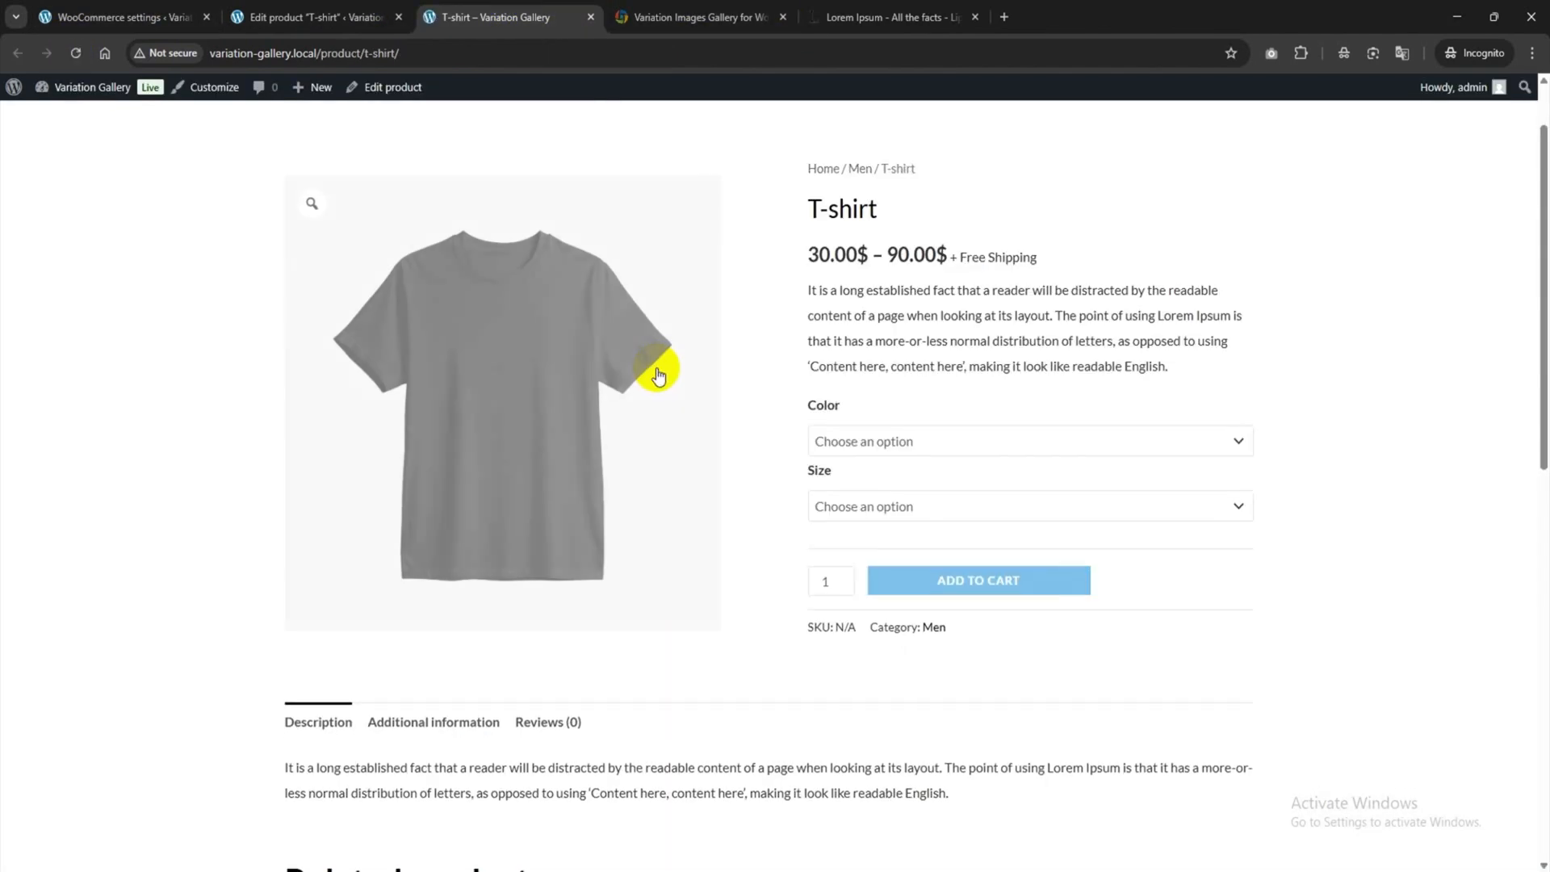